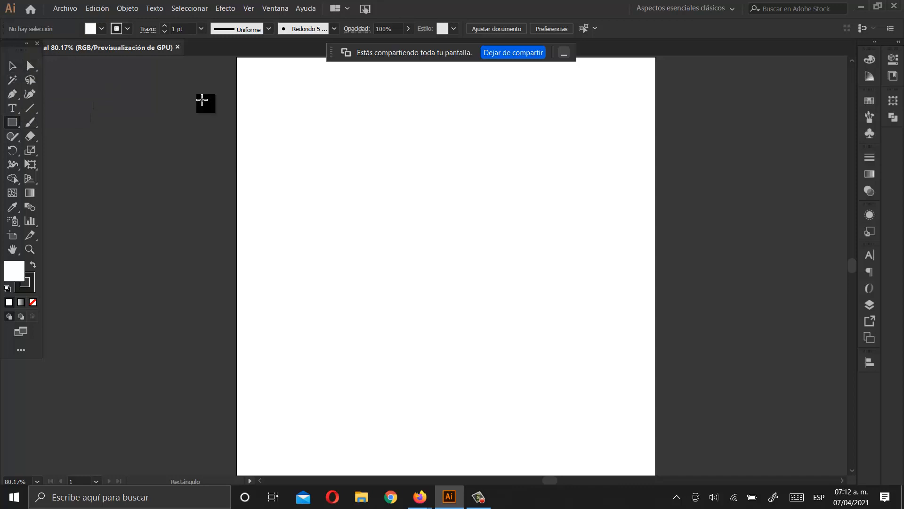
- Try two S-shaped freehand strokes on the artboard with the Paintbrush tool, undoing each one
click(29, 120)
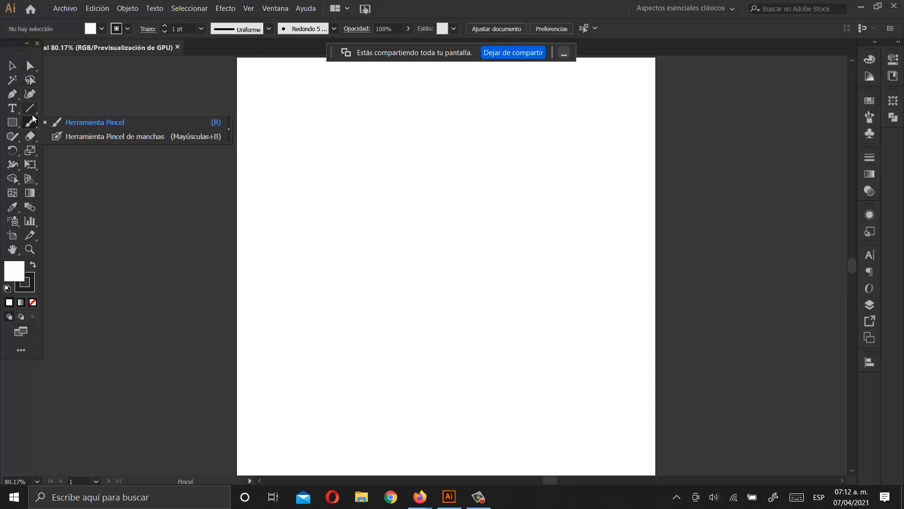
click(85, 123)
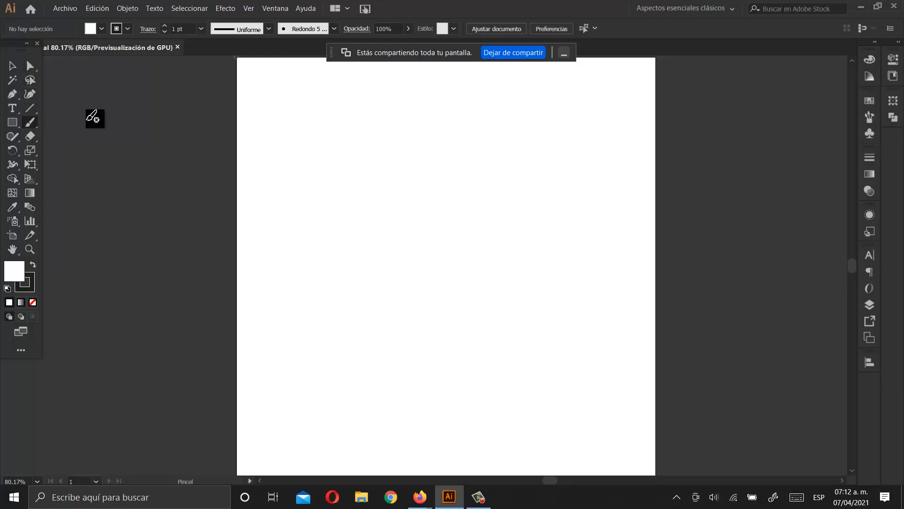
mouse_move(407, 156)
mouse_down()
mouse_move(365, 156)
mouse_move(337, 173)
mouse_move(353, 195)
mouse_move(408, 187)
mouse_move(432, 208)
mouse_move(412, 232)
mouse_move(325, 230)
mouse_up()
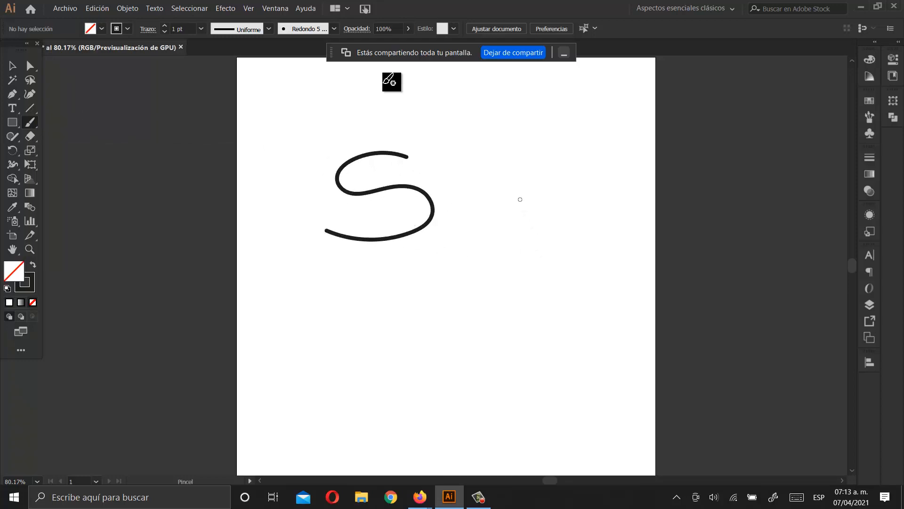
key(ctrl+z)
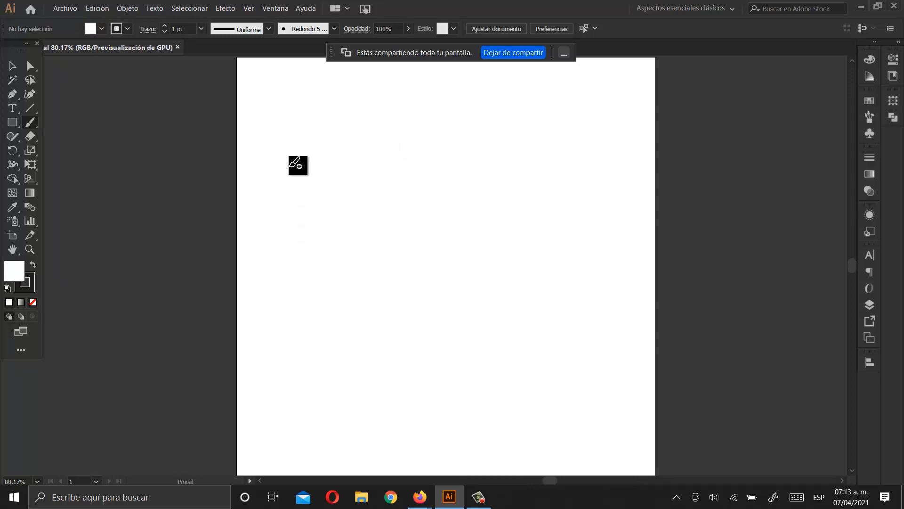
mouse_move(290, 164)
mouse_down()
mouse_move(308, 135)
mouse_move(340, 119)
mouse_move(404, 143)
mouse_move(387, 183)
mouse_move(320, 227)
mouse_move(302, 274)
mouse_move(333, 306)
mouse_move(394, 308)
mouse_move(463, 257)
mouse_move(487, 220)
mouse_up()
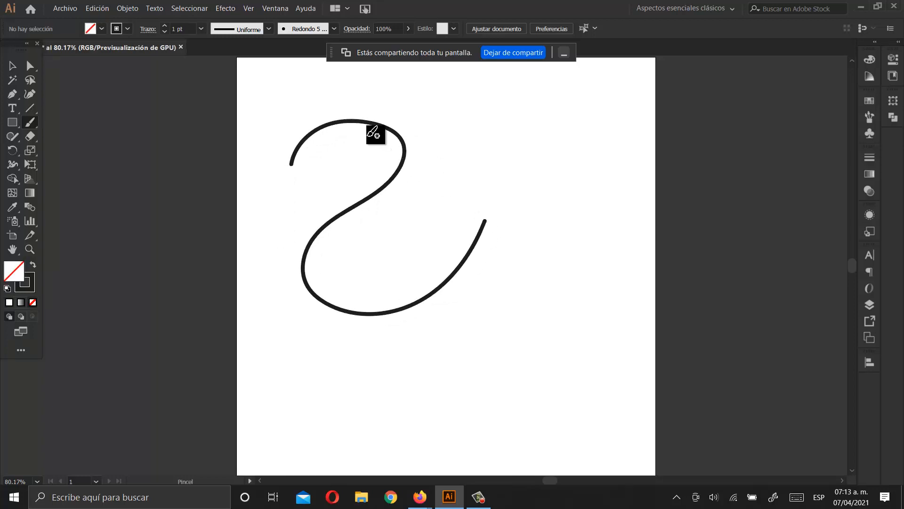
key(ctrl+z)
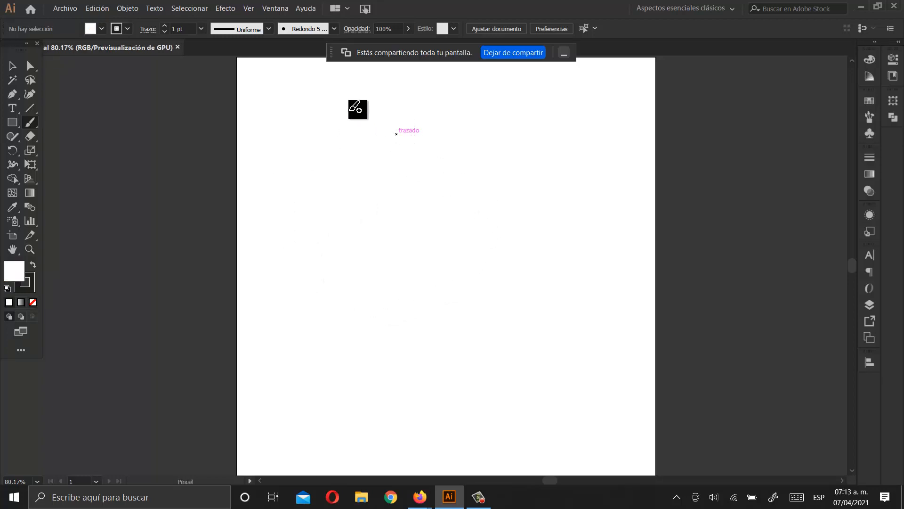
- Paint a long slanted, nearly straight stroke on the artboard's left side and a winding stroke beside it at 1 pt
drag(292, 100, 370, 377)
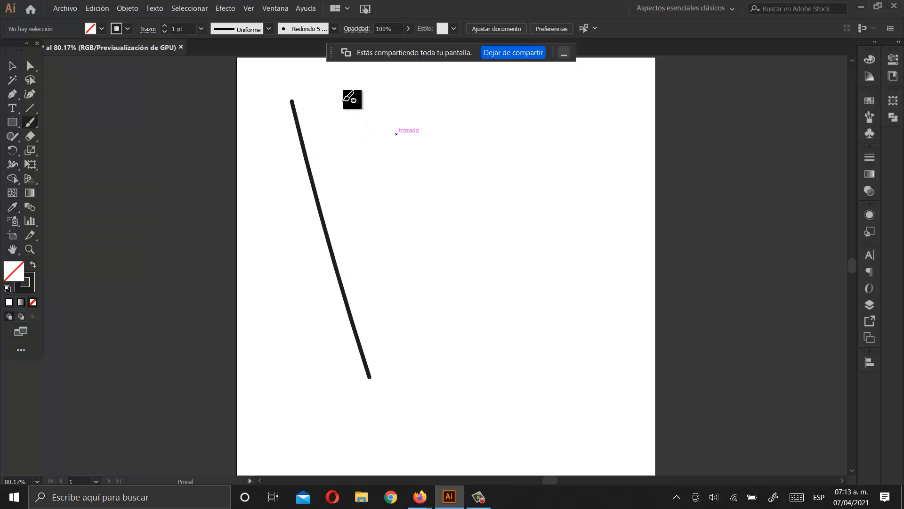
mouse_move(339, 115)
mouse_down()
mouse_move(362, 95)
mouse_move(391, 99)
mouse_move(408, 130)
mouse_move(368, 169)
mouse_move(362, 193)
mouse_move(387, 205)
mouse_move(452, 189)
mouse_move(489, 209)
mouse_move(417, 255)
mouse_move(408, 301)
mouse_move(498, 301)
mouse_move(541, 272)
mouse_up()
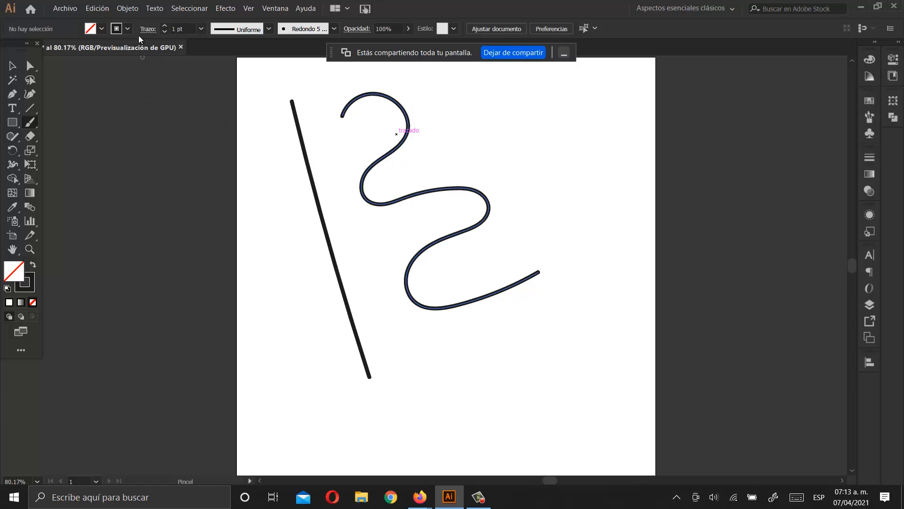
- Set the stroke weight to 5 pt and paint two thick winding strokes, one on each side of the artboard
click(165, 25)
click(164, 25)
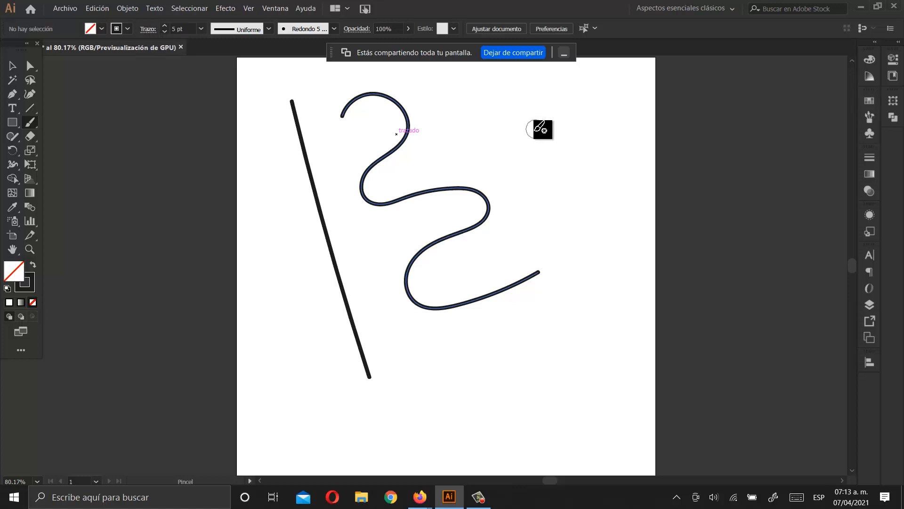
mouse_move(499, 135)
mouse_down()
mouse_move(506, 112)
mouse_move(527, 103)
mouse_move(564, 129)
mouse_move(563, 160)
mouse_move(523, 190)
mouse_move(536, 218)
mouse_move(574, 211)
mouse_move(597, 241)
mouse_move(589, 287)
mouse_move(499, 339)
mouse_up()
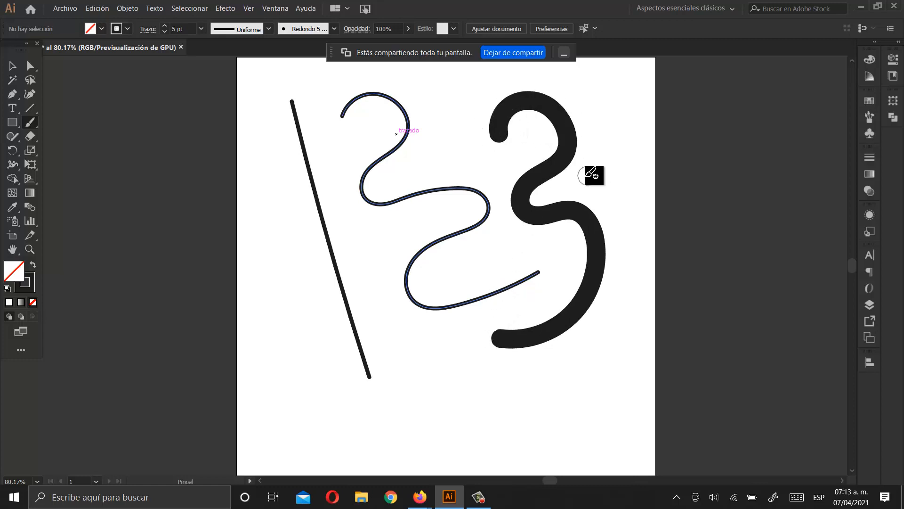
mouse_move(293, 222)
mouse_down()
mouse_move(278, 266)
mouse_move(302, 273)
mouse_move(307, 287)
mouse_move(278, 316)
mouse_move(284, 336)
mouse_move(324, 330)
mouse_move(328, 345)
mouse_move(298, 353)
mouse_move(280, 372)
mouse_move(287, 391)
mouse_move(353, 371)
mouse_up()
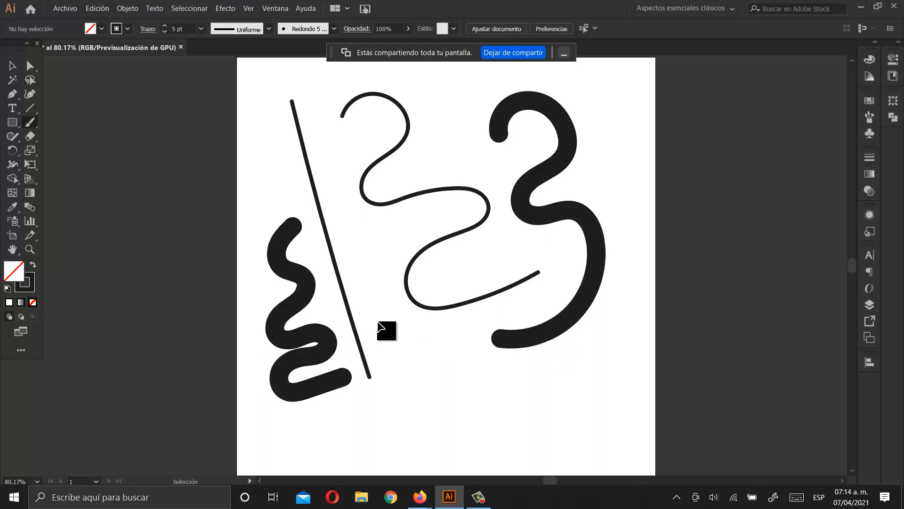
- Undo the three winding strokes, keeping the slanted line, and try a small 1 pt spiral before undoing it
key(ctrl+z)
key(ctrl+z)
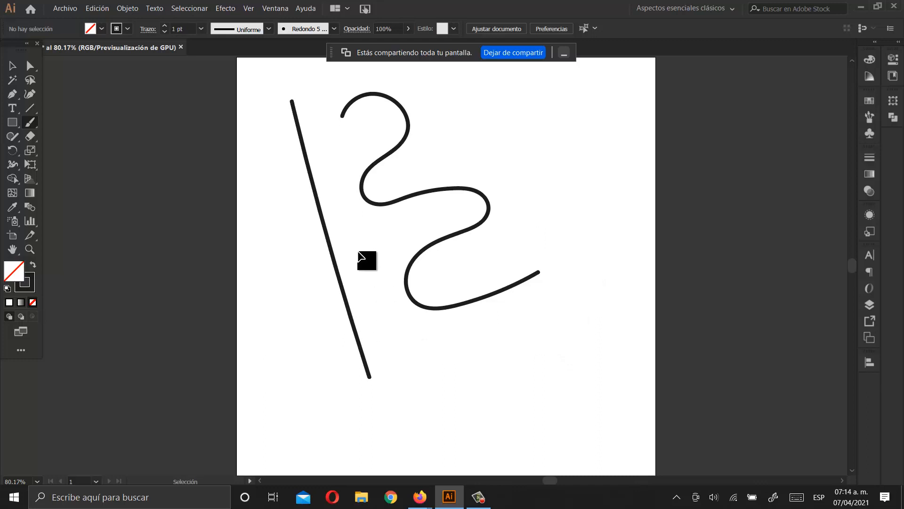
key(ctrl+z)
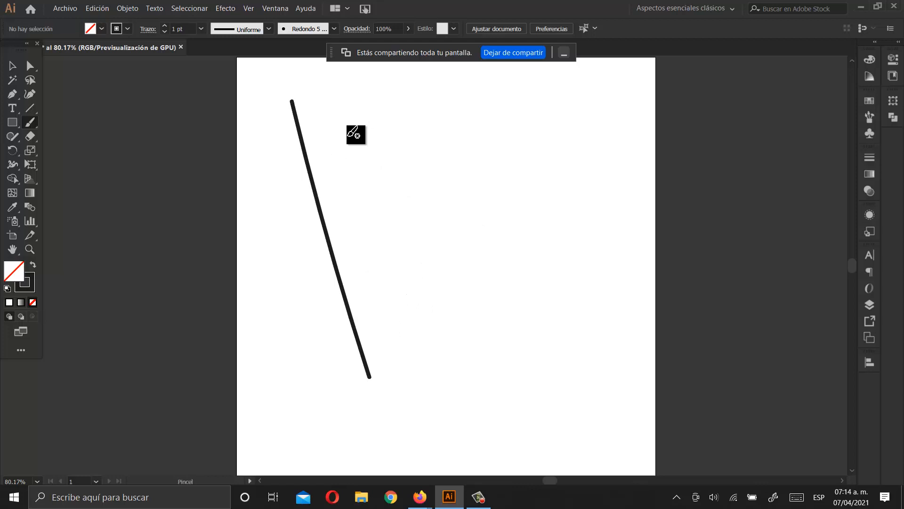
mouse_move(422, 163)
mouse_down()
mouse_move(390, 163)
mouse_move(390, 180)
mouse_move(411, 192)
mouse_move(430, 186)
mouse_move(449, 160)
mouse_move(441, 138)
mouse_move(420, 129)
mouse_move(384, 137)
mouse_move(367, 192)
mouse_move(365, 172)
mouse_move(392, 208)
mouse_up()
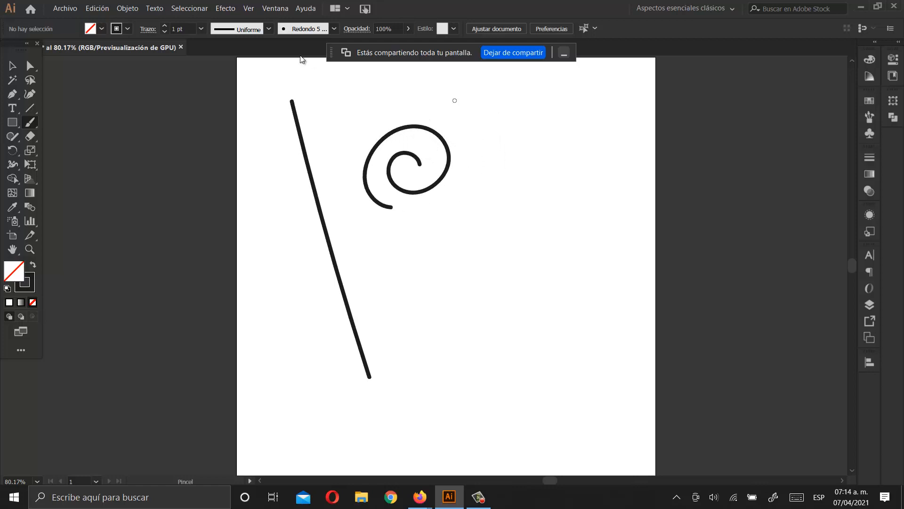
key(ctrl+z)
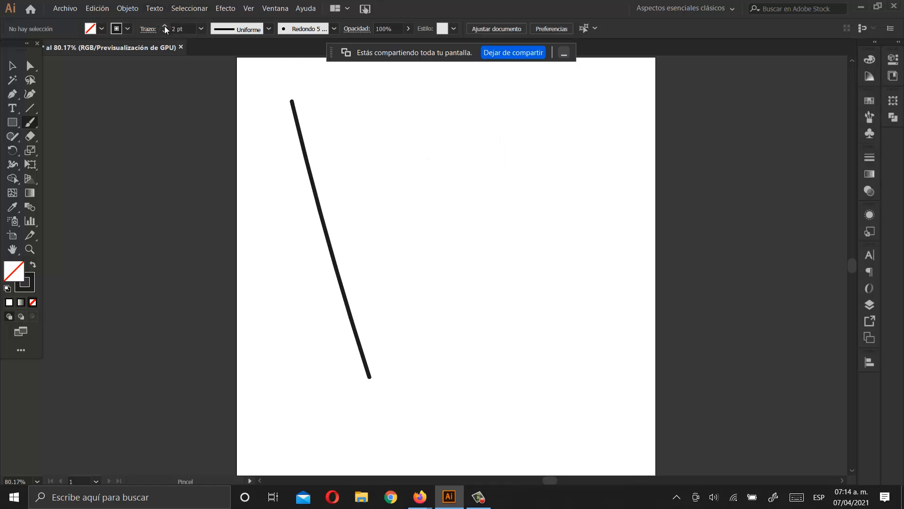
- Set the stroke weight to 4 pt and paint two thick spirals side by side, to the right of the slanted line, undoing any practice strokes
click(165, 26)
click(165, 26)
mouse_move(443, 201)
mouse_down()
mouse_move(464, 193)
mouse_move(461, 170)
mouse_move(433, 167)
mouse_move(410, 189)
mouse_move(416, 216)
mouse_move(437, 226)
mouse_move(493, 218)
mouse_move(507, 168)
mouse_move(482, 127)
mouse_move(398, 133)
mouse_up()
mouse_move(578, 155)
mouse_down()
mouse_move(547, 191)
mouse_move(608, 158)
mouse_move(531, 118)
mouse_move(527, 215)
mouse_up()
key(ctrl+z)
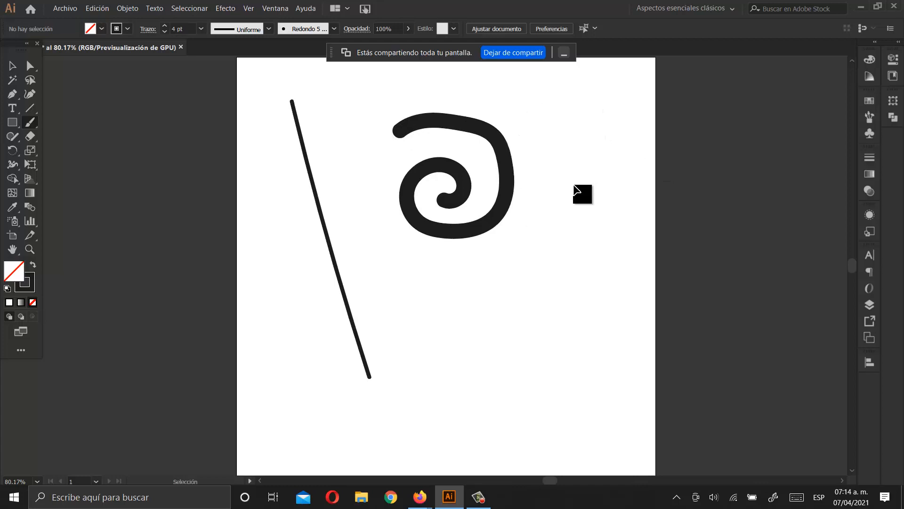
key(ctrl+z)
mouse_move(381, 215)
mouse_down()
mouse_move(404, 203)
mouse_move(386, 196)
mouse_move(361, 216)
mouse_move(364, 245)
mouse_move(416, 255)
mouse_move(439, 204)
mouse_move(402, 176)
mouse_up()
mouse_move(503, 222)
mouse_down()
mouse_move(529, 212)
mouse_move(495, 207)
mouse_move(480, 251)
mouse_move(509, 263)
mouse_move(561, 219)
mouse_move(529, 182)
mouse_move(507, 179)
mouse_up()
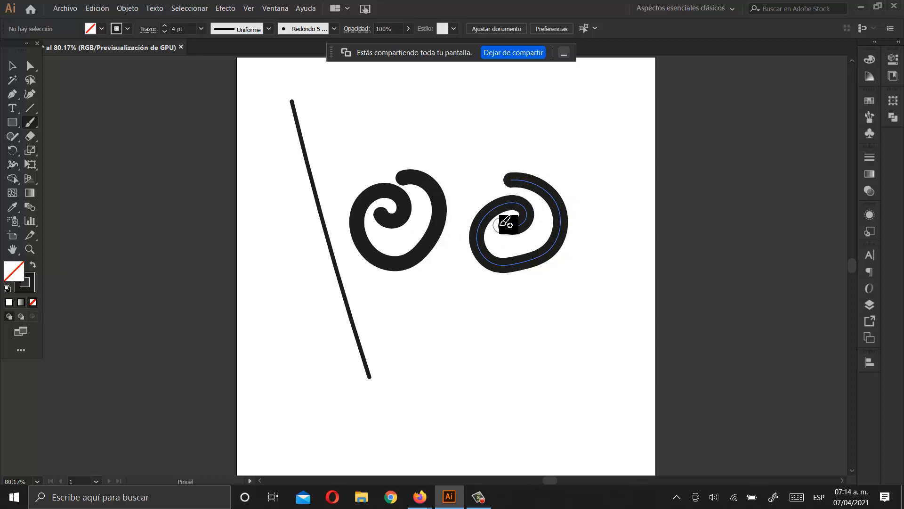
- Draw an open, looping curved path with the Pen tool above and across the two spirals
click(14, 95)
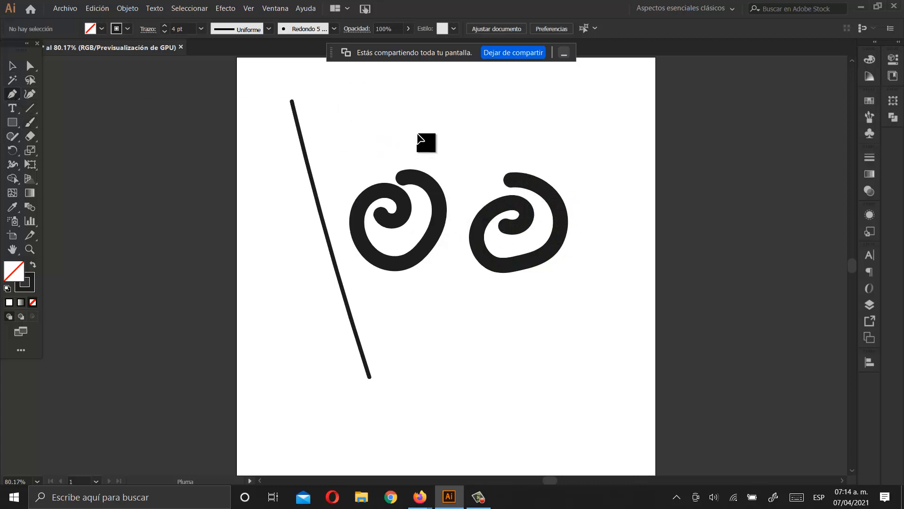
click(418, 134)
drag(496, 118, 520, 141)
drag(478, 185, 432, 191)
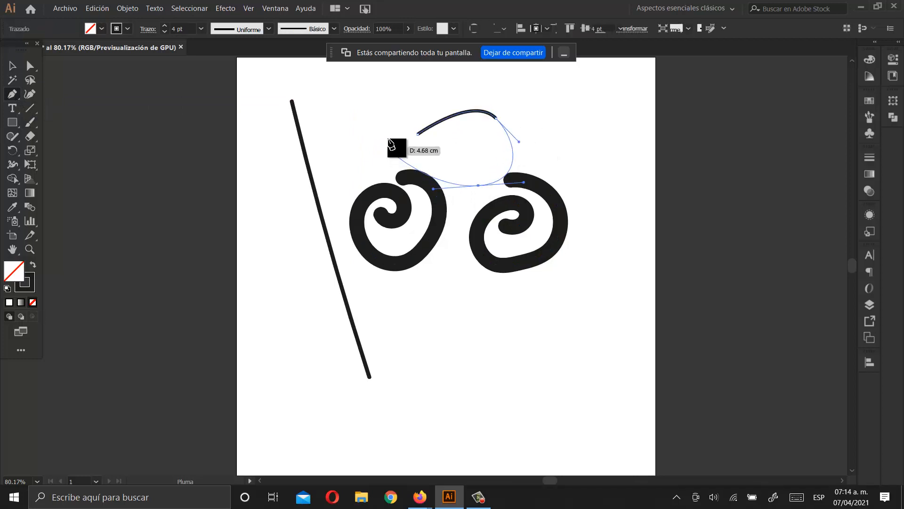
drag(389, 134, 417, 88)
drag(476, 89, 541, 190)
drag(536, 200, 472, 238)
drag(446, 229, 445, 224)
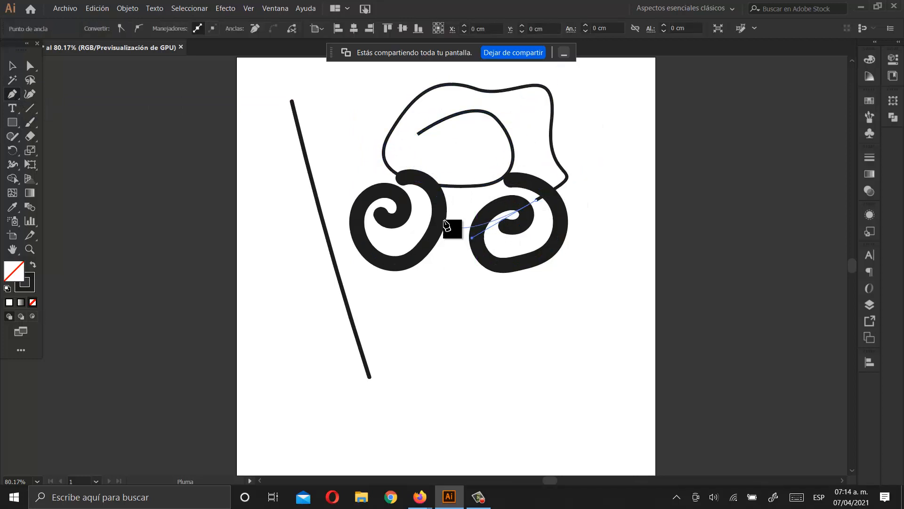
- Move the looping pen path into the empty area below the two spirals and deselect it
click(11, 68)
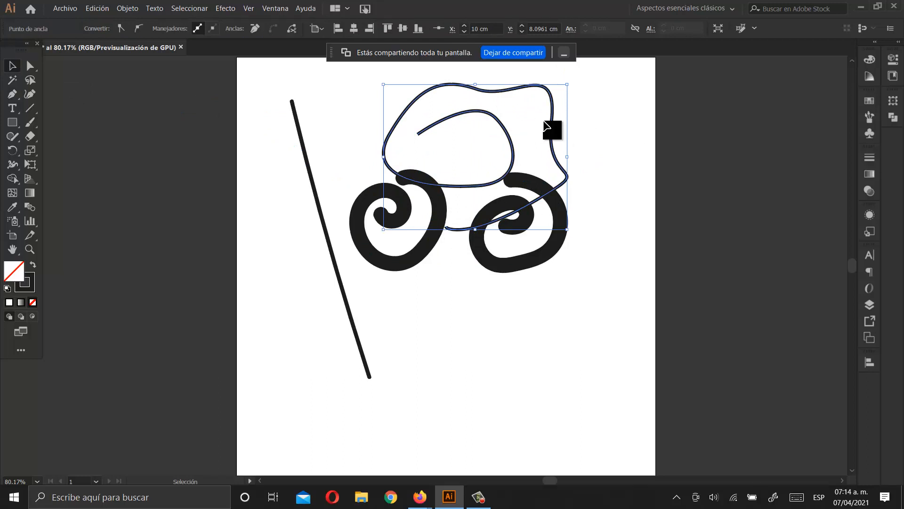
mouse_move(502, 124)
mouse_down()
mouse_move(519, 298)
mouse_move(538, 334)
mouse_up()
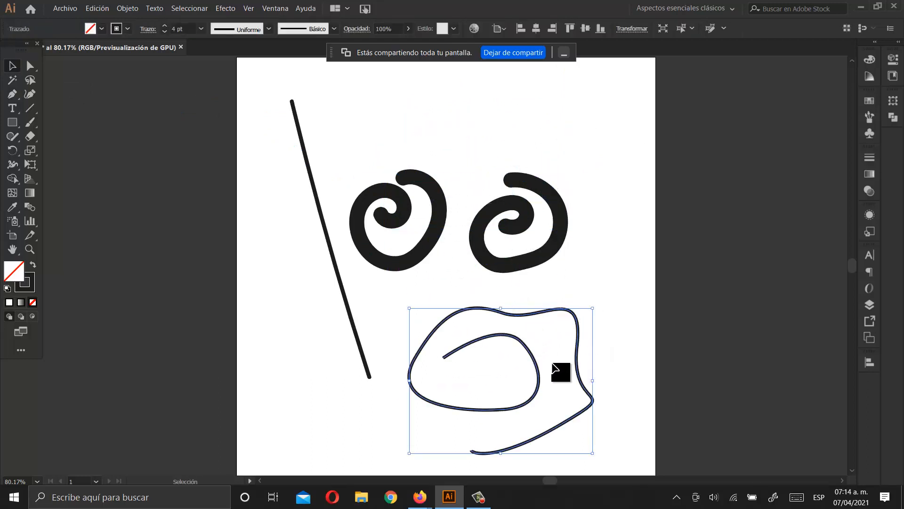
click(521, 310)
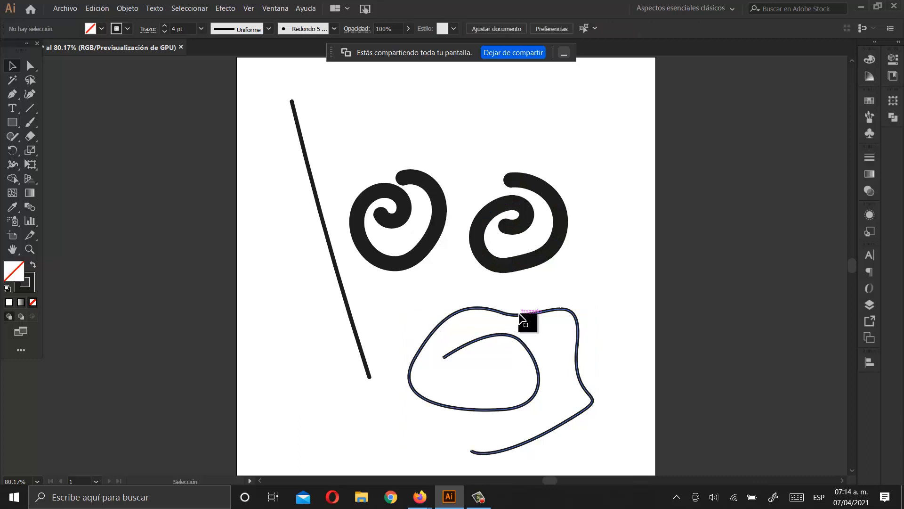
- Set the stroke weight of the looping pen path below the spirals to 12 pt
click(520, 313)
click(165, 26)
click(165, 25)
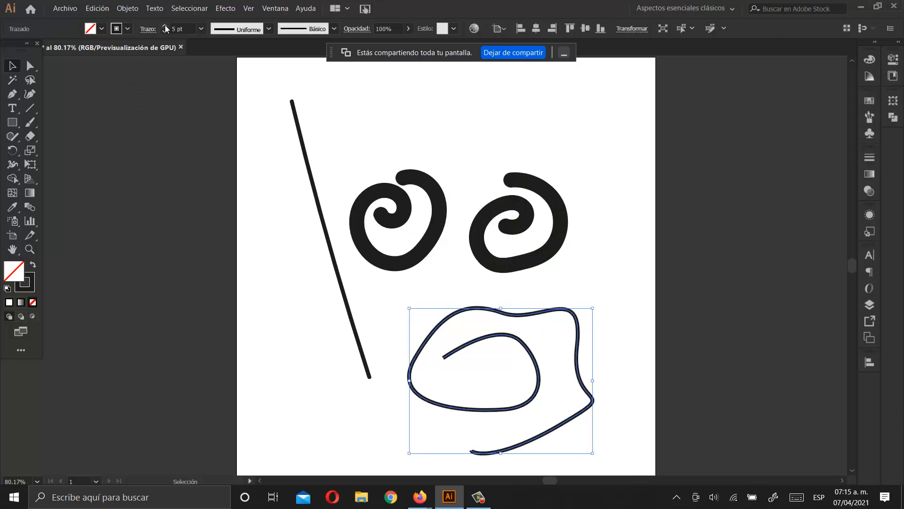
click(164, 25)
click(164, 25)
click(165, 25)
click(165, 25)
click(165, 25)
click(165, 25)
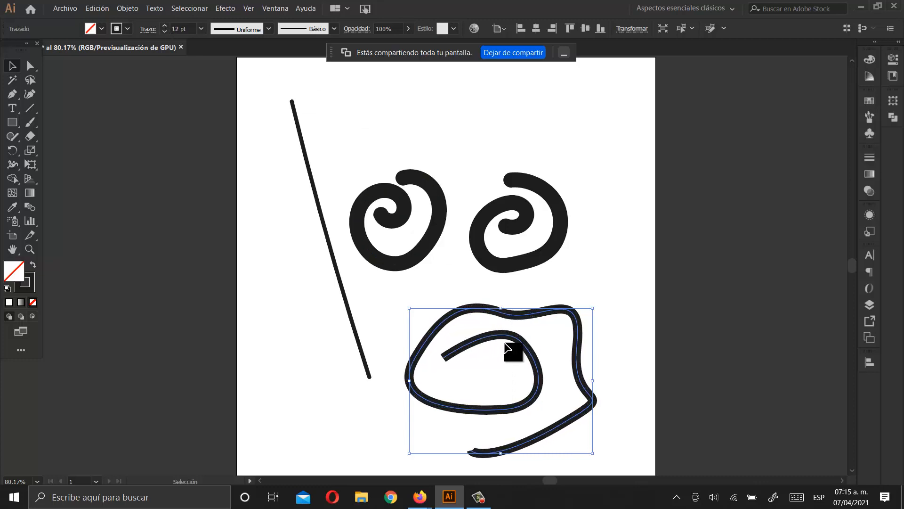
- Try a much heavier stroke on the left spiral, raising its weight to about 10 pt
click(453, 146)
click(440, 194)
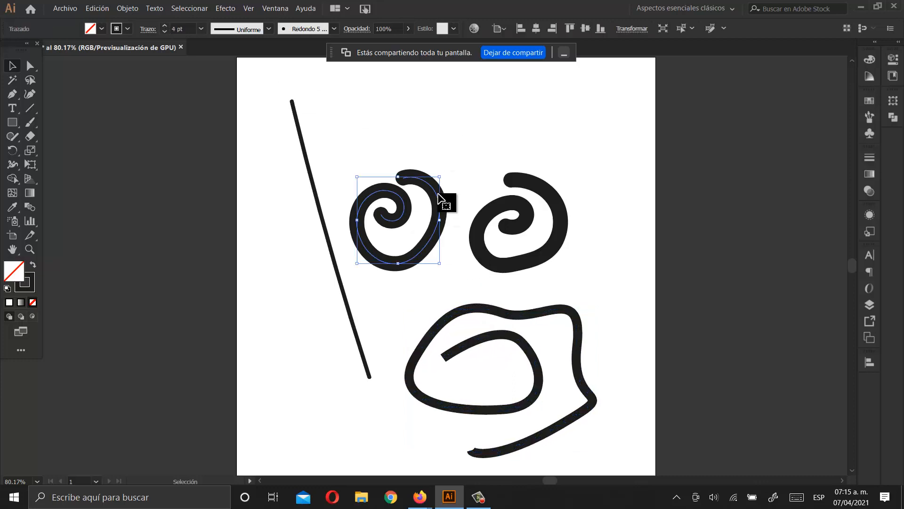
click(165, 25)
click(166, 26)
click(165, 26)
click(165, 25)
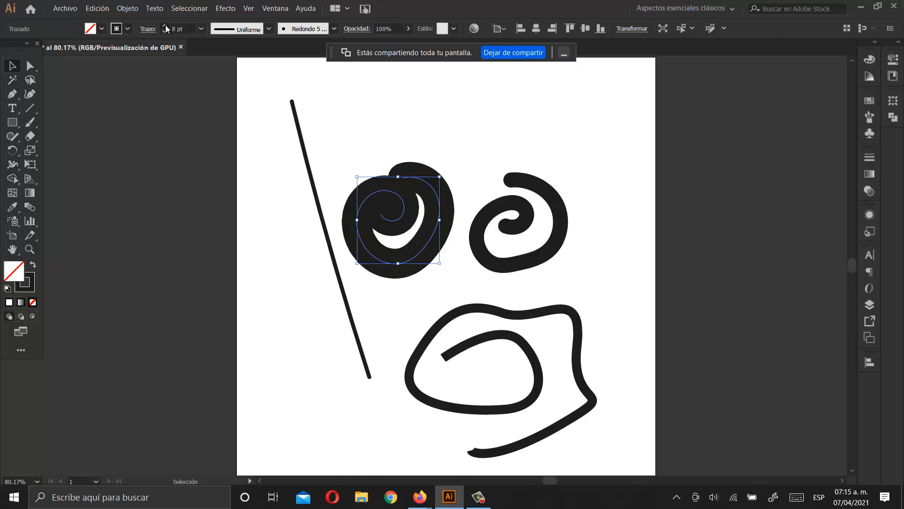
click(165, 26)
click(166, 26)
click(165, 25)
- Set the left spiral's stroke weight back to 4 pt and deselect it
click(165, 32)
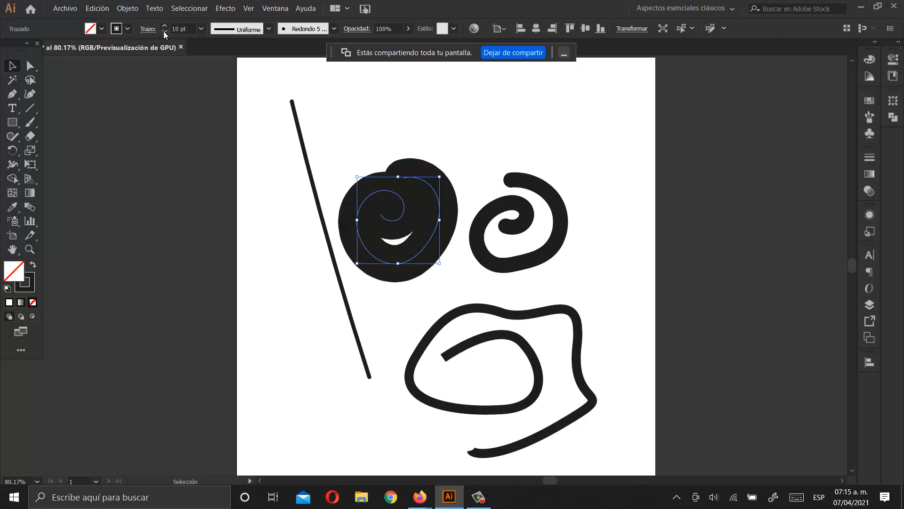
click(164, 31)
click(164, 31)
click(165, 31)
click(164, 31)
click(164, 32)
click(164, 32)
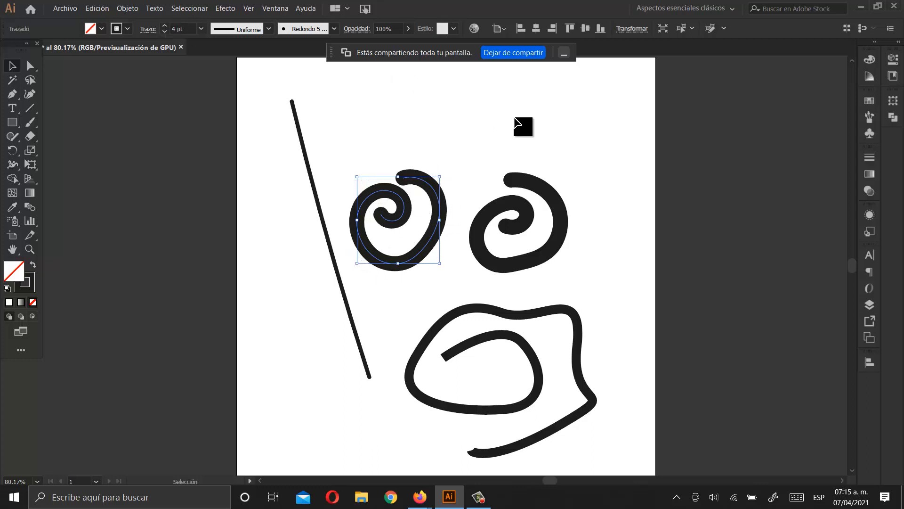
click(514, 119)
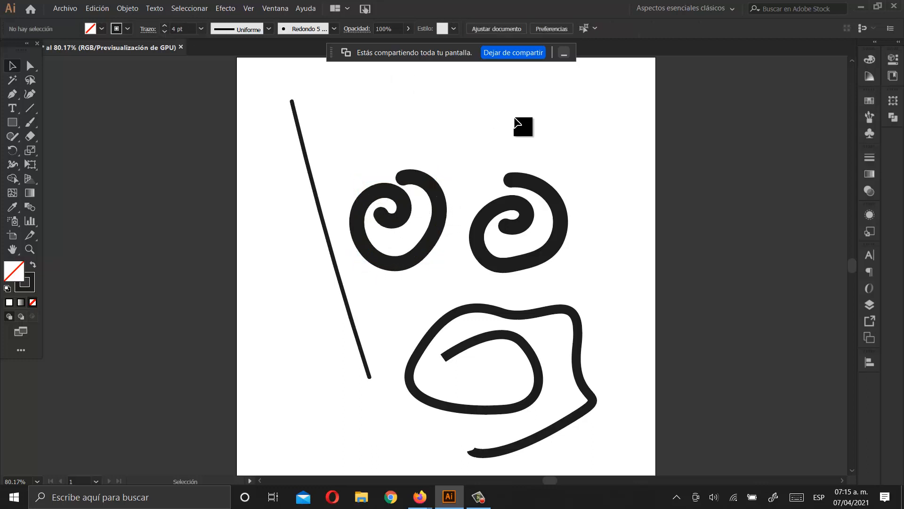
- Draw an open, spiral-like curved path over the two spirals with the Pen tool, using the lower path's 12 pt stroke
click(448, 358)
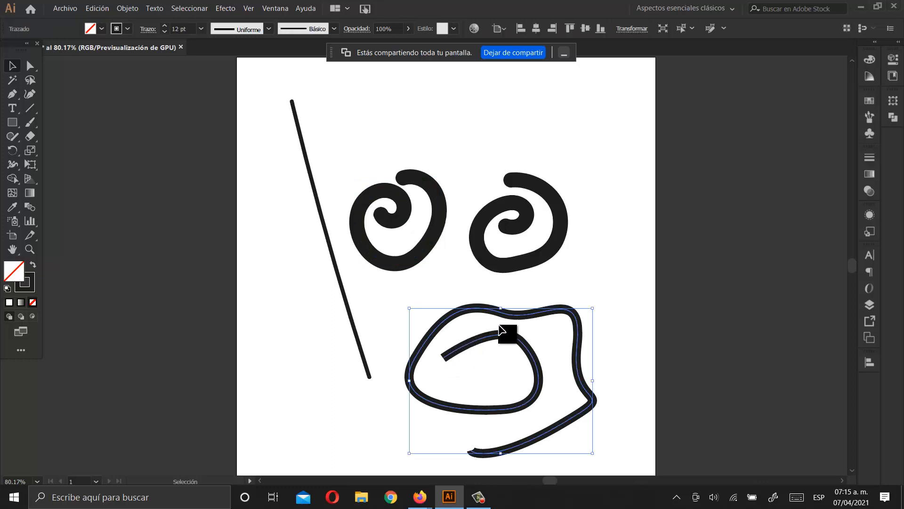
click(11, 95)
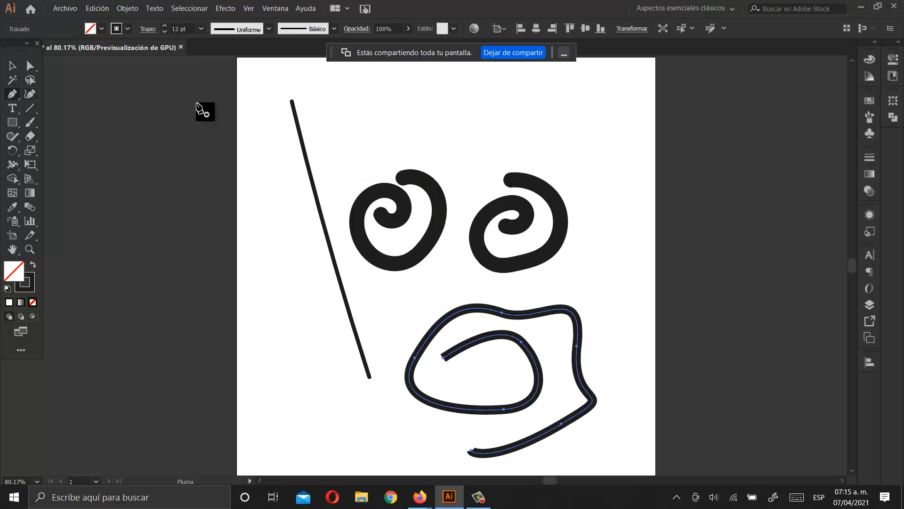
click(455, 110)
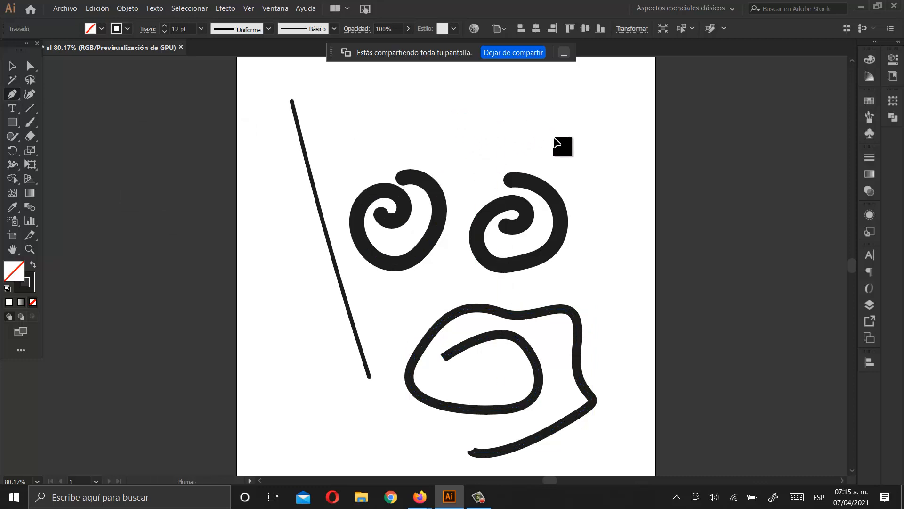
drag(550, 128, 575, 162)
mouse_move(446, 261)
mouse_down()
mouse_move(328, 208)
mouse_move(334, 199)
mouse_up()
drag(512, 133, 568, 145)
drag(476, 217, 451, 200)
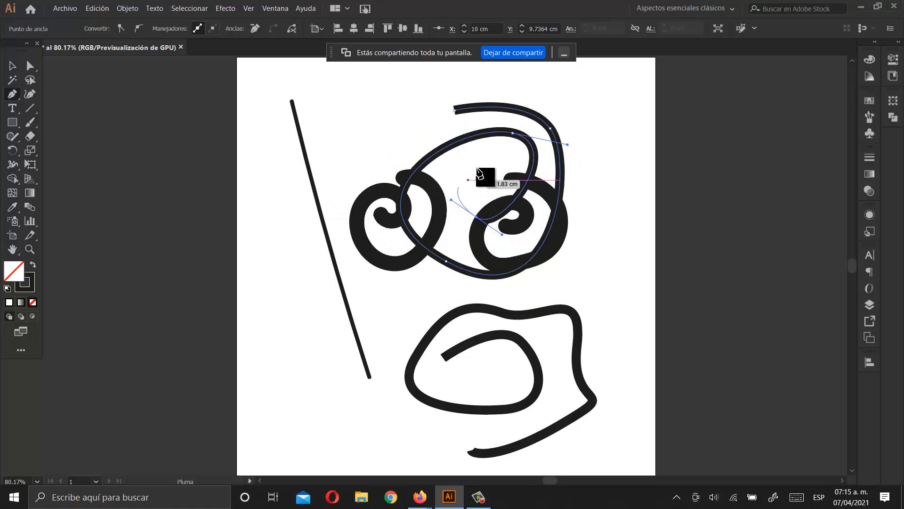
drag(489, 161, 512, 162)
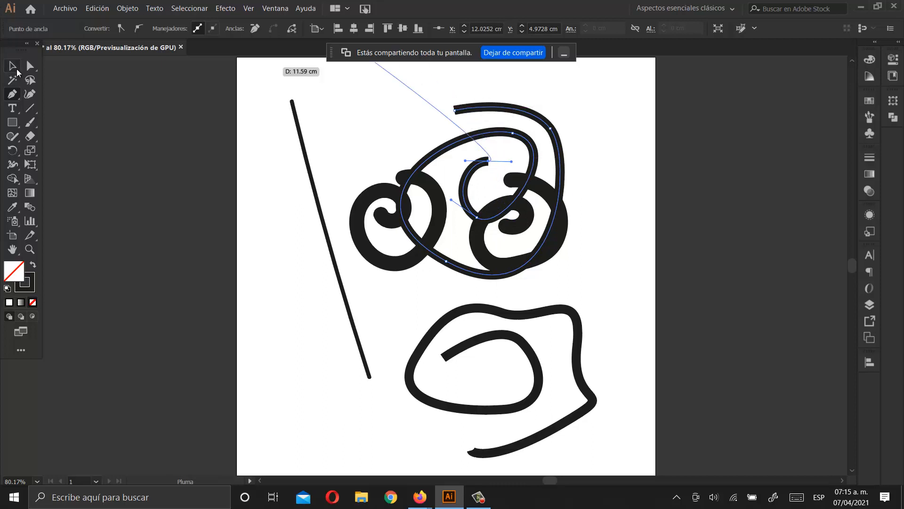
- Delete the open curved pen path drawn over the two spirals
click(13, 66)
key(ctrl+z)
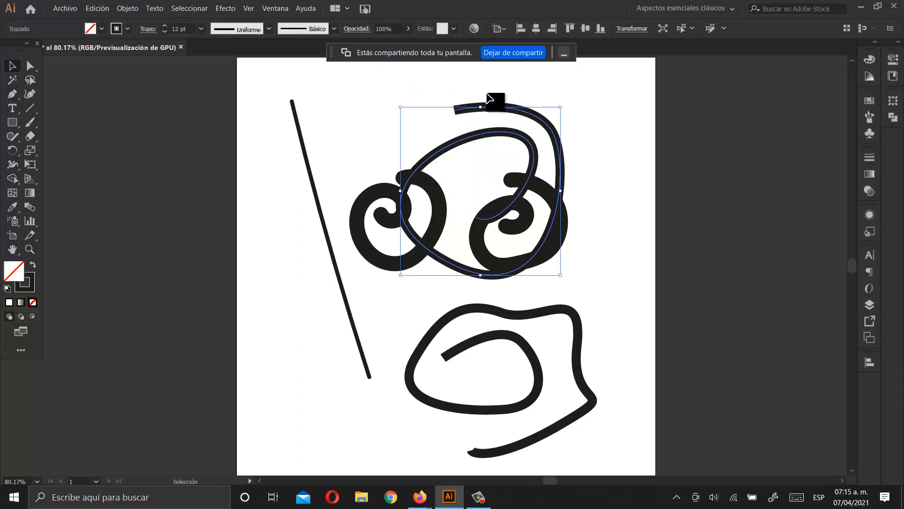
key(Delete)
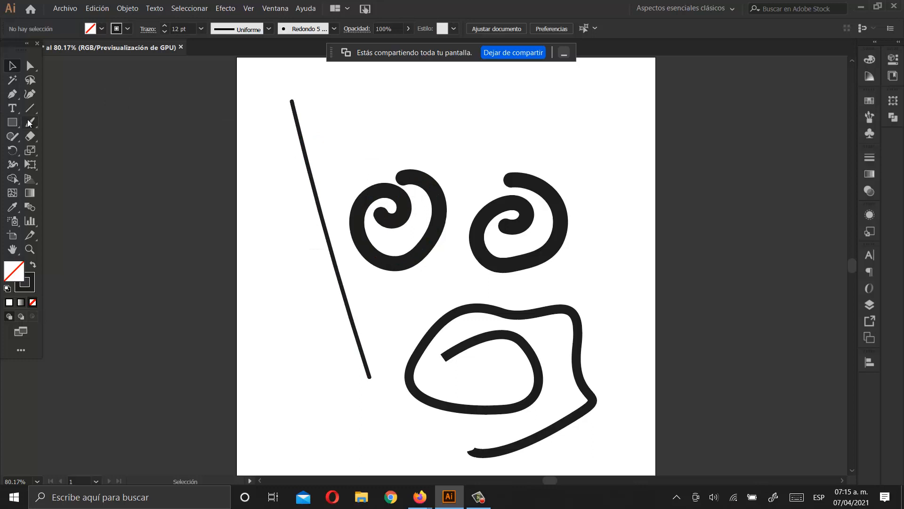
- Draw a looping Paintbrush stroke above the right spiral and accept the Paintbrush options with fidelity at the midpoint
mouse_move(504, 123)
mouse_down()
mouse_move(551, 105)
mouse_move(560, 141)
mouse_move(469, 93)
mouse_move(574, 102)
mouse_up()
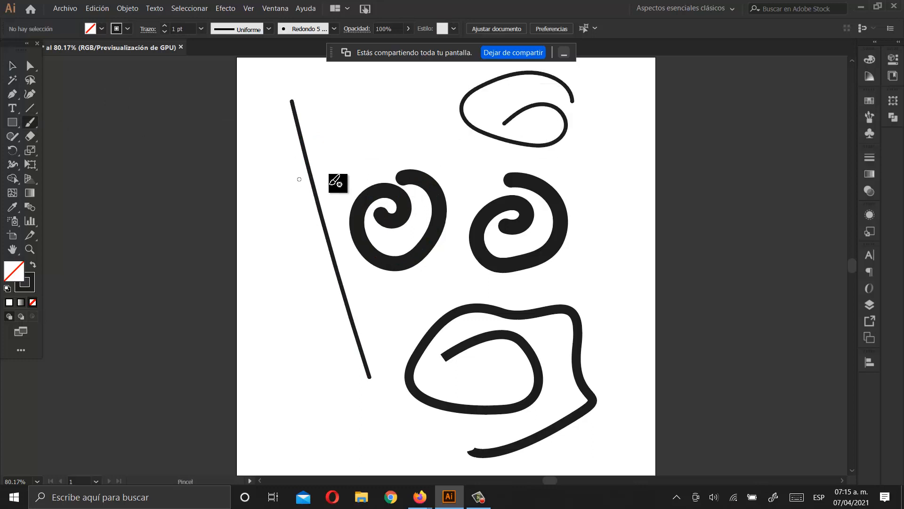
double_click(27, 124)
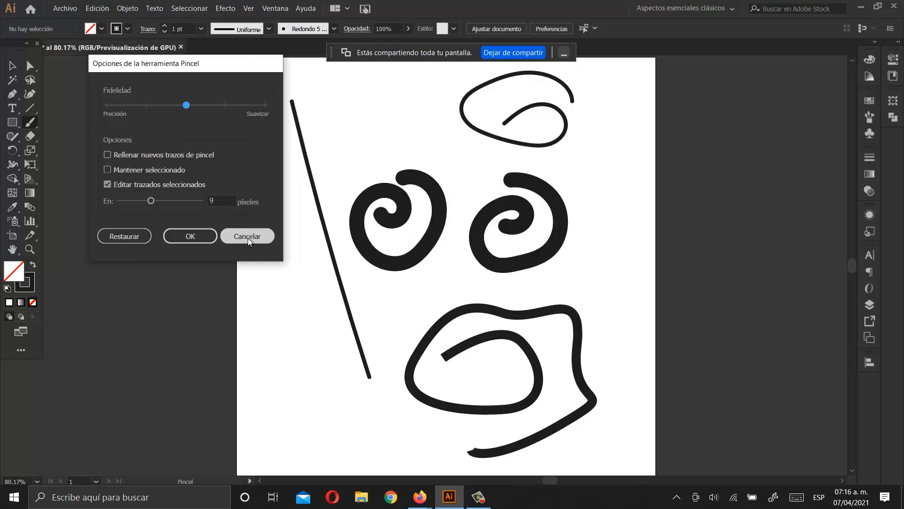
click(188, 236)
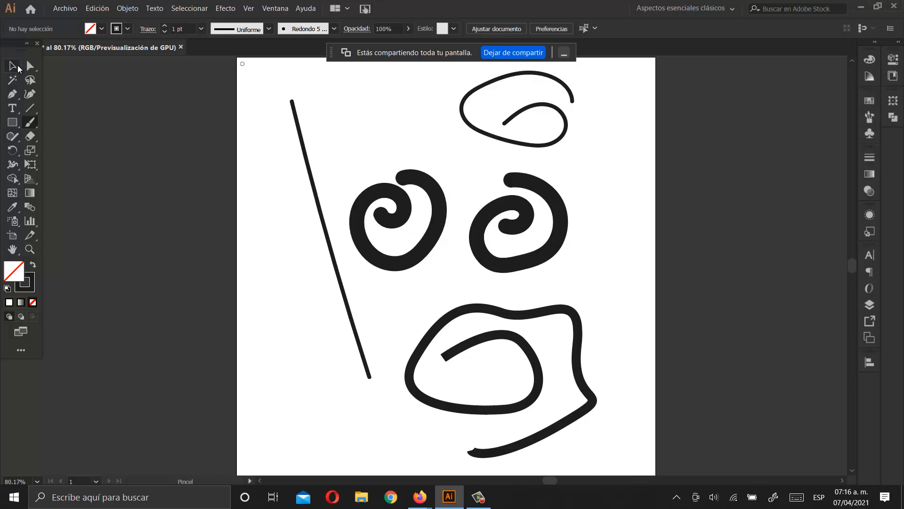
- Select all the strokes on the artboard and delete them
click(13, 66)
mouse_move(241, 65)
mouse_down()
mouse_move(339, 135)
mouse_move(545, 366)
mouse_move(584, 369)
mouse_up()
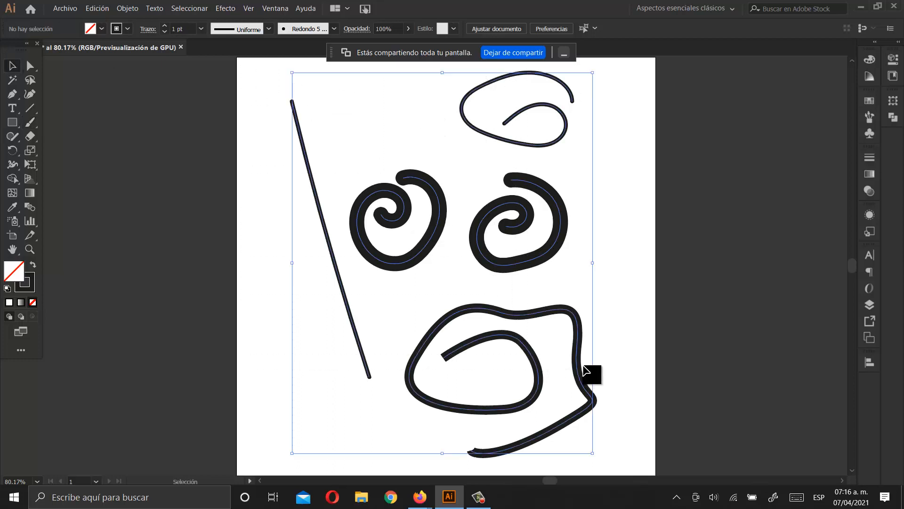
key(Delete)
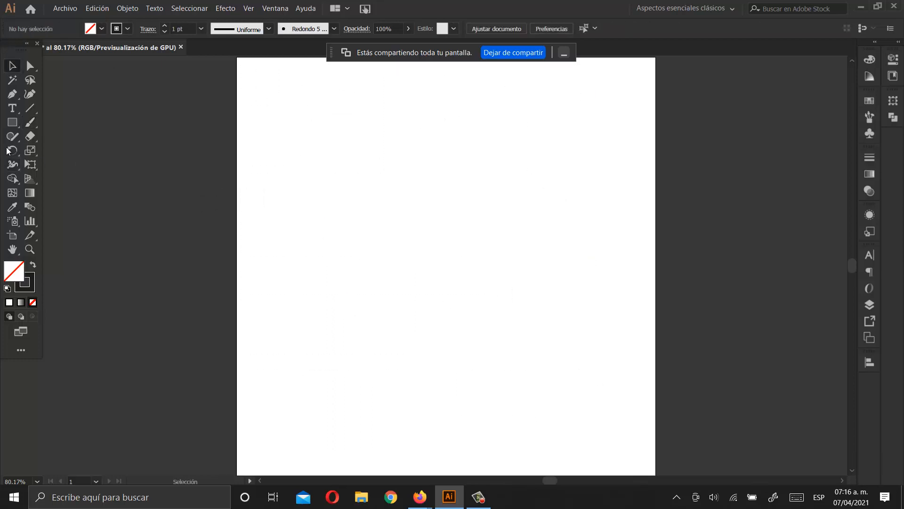
- With the Paintbrush, draw one large spiral, two smaller spirals beside it as eyes, and a smile curve beneath them
click(30, 124)
mouse_move(319, 213)
mouse_down()
mouse_move(347, 171)
mouse_move(359, 230)
mouse_move(323, 161)
mouse_move(403, 193)
mouse_move(364, 273)
mouse_up()
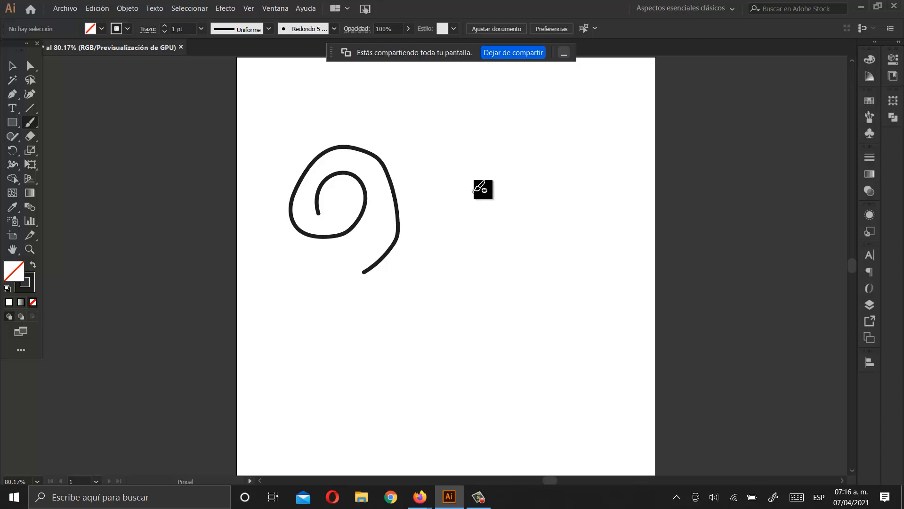
mouse_move(478, 180)
mouse_down()
mouse_move(479, 202)
mouse_move(489, 182)
mouse_move(478, 170)
mouse_move(456, 175)
mouse_move(453, 213)
mouse_move(504, 195)
mouse_up()
drag(497, 159, 461, 152)
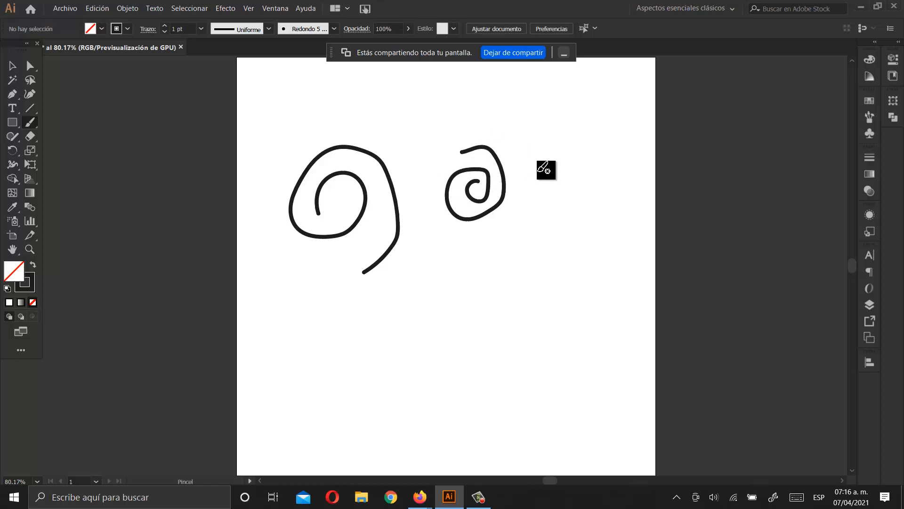
mouse_move(567, 177)
mouse_down()
mouse_move(580, 153)
mouse_move(554, 147)
mouse_move(529, 163)
mouse_move(525, 186)
mouse_move(539, 216)
mouse_move(561, 218)
mouse_move(587, 211)
mouse_move(594, 186)
mouse_up()
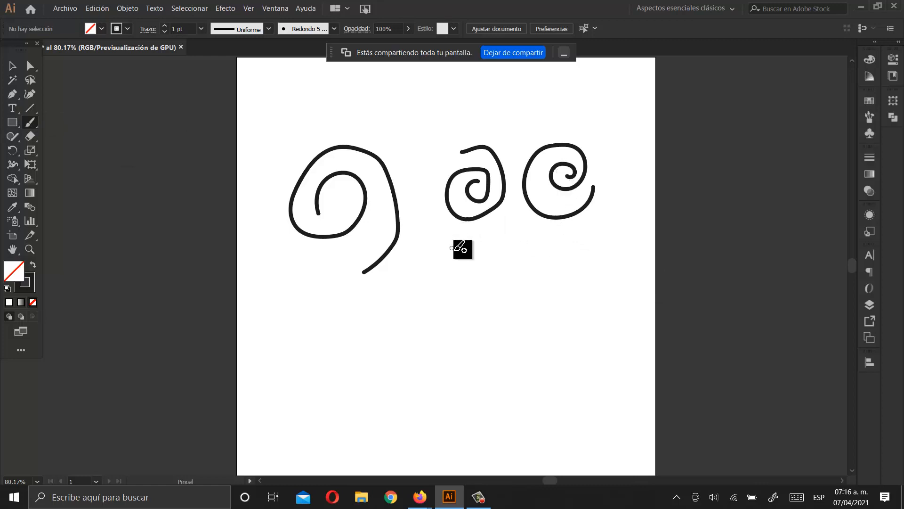
mouse_move(468, 256)
mouse_down()
mouse_move(513, 264)
mouse_move(565, 241)
mouse_move(586, 241)
mouse_up()
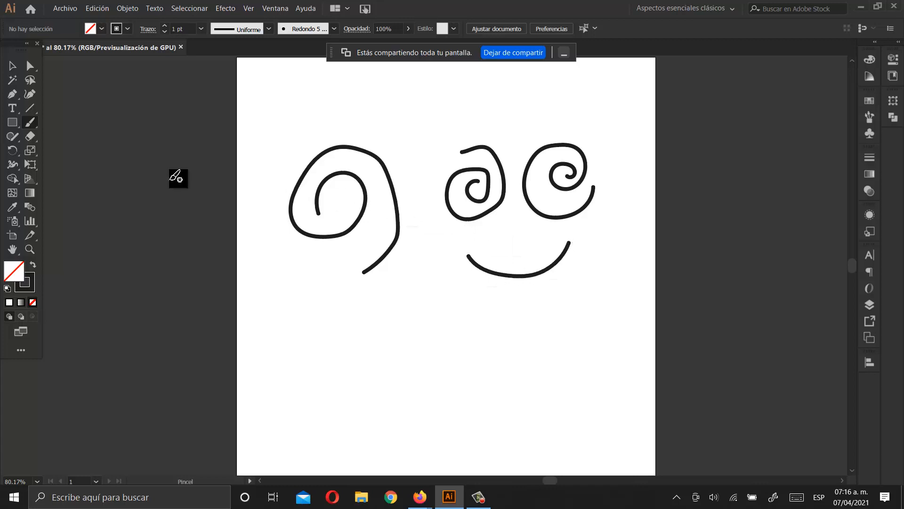
- Set the Paintbrush fidelity one notch short of Smooth and paint two smile-shaped arcs and a small spiral on the lower artboard
double_click(31, 124)
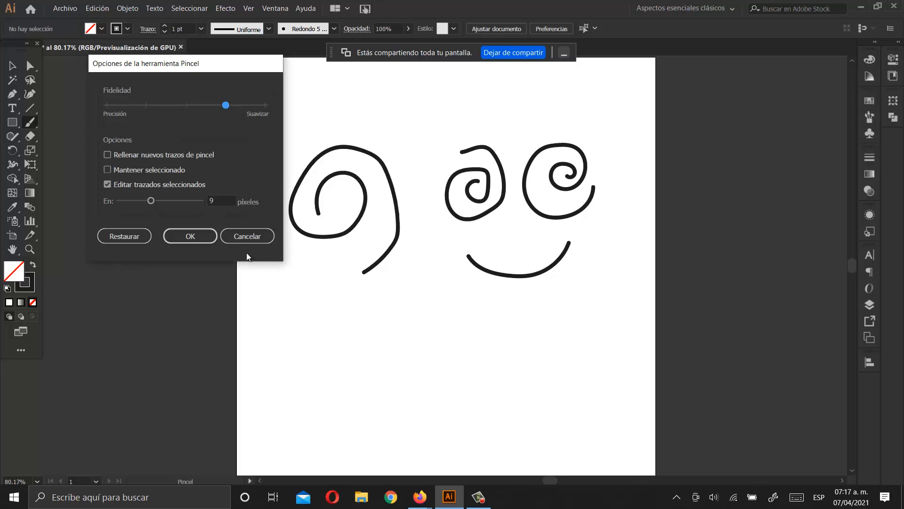
click(190, 236)
mouse_move(344, 314)
mouse_down()
mouse_move(358, 339)
mouse_move(398, 355)
mouse_move(452, 314)
mouse_up()
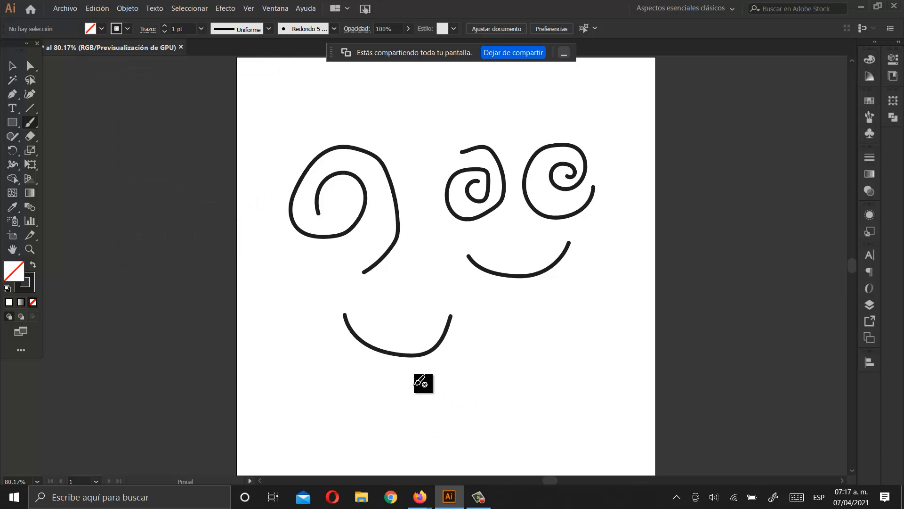
mouse_move(416, 383)
mouse_down()
mouse_move(457, 412)
mouse_move(511, 387)
mouse_move(515, 360)
mouse_up()
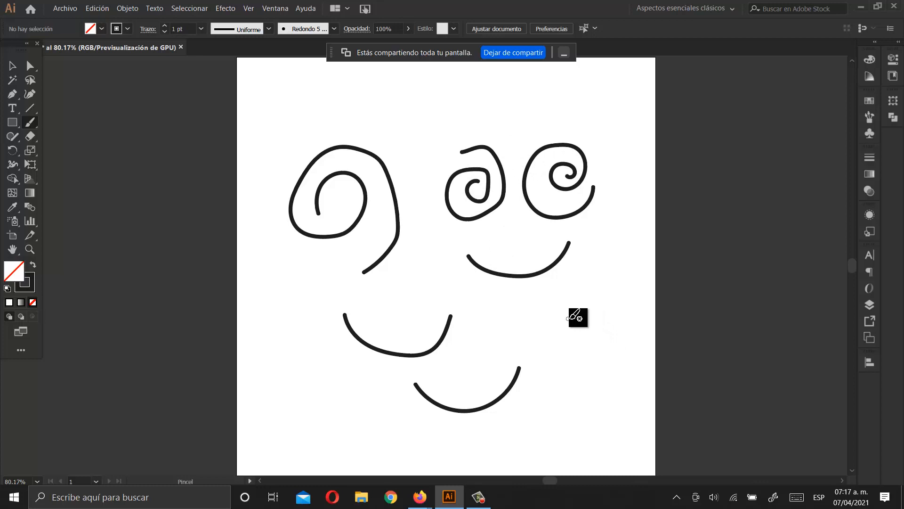
mouse_move(587, 318)
mouse_down()
mouse_move(570, 329)
mouse_move(582, 343)
mouse_move(606, 328)
mouse_move(601, 313)
mouse_move(577, 308)
mouse_move(568, 339)
mouse_move(586, 361)
mouse_move(628, 344)
mouse_move(627, 300)
mouse_move(591, 289)
mouse_up()
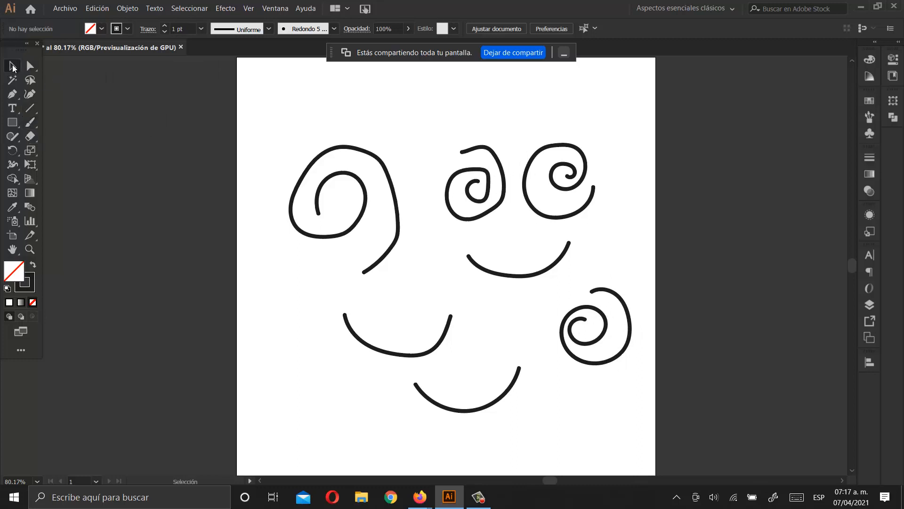
- Select the large spiral and the two eye spirals one after another to examine their paths, and clear the selection
click(13, 68)
click(391, 186)
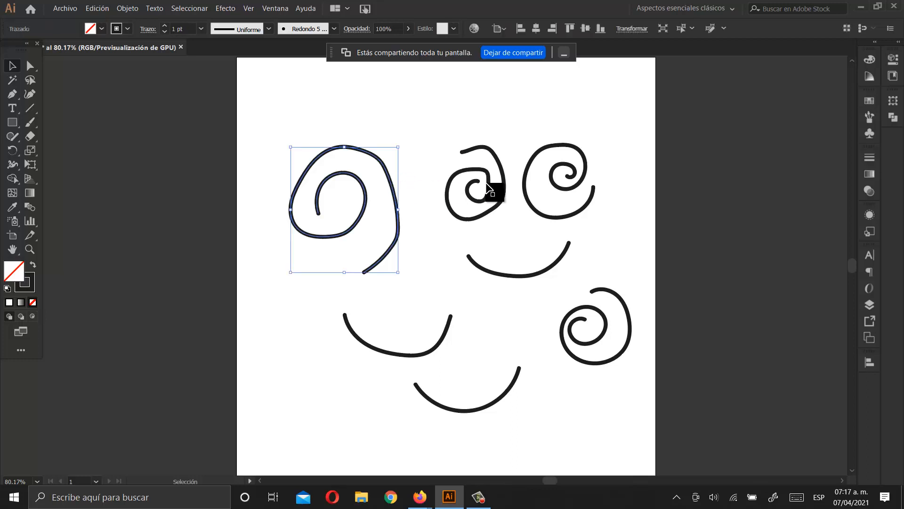
click(505, 183)
click(525, 185)
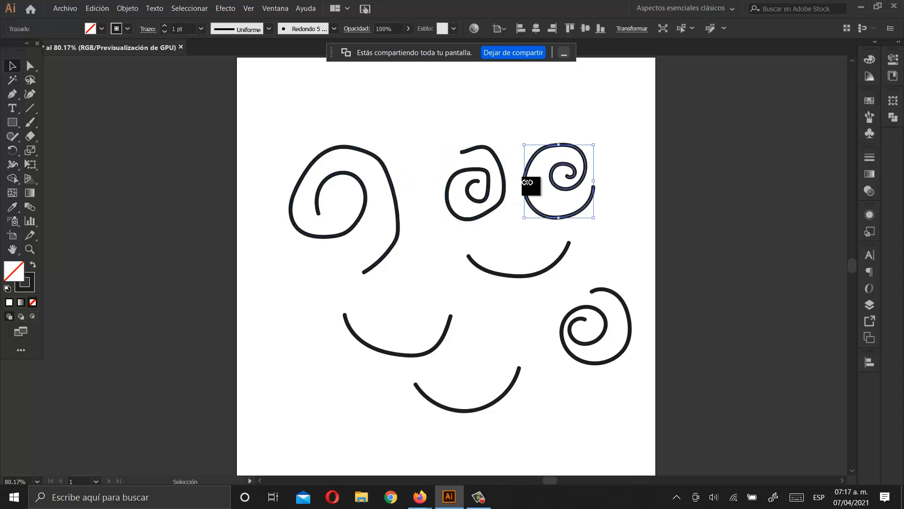
click(527, 168)
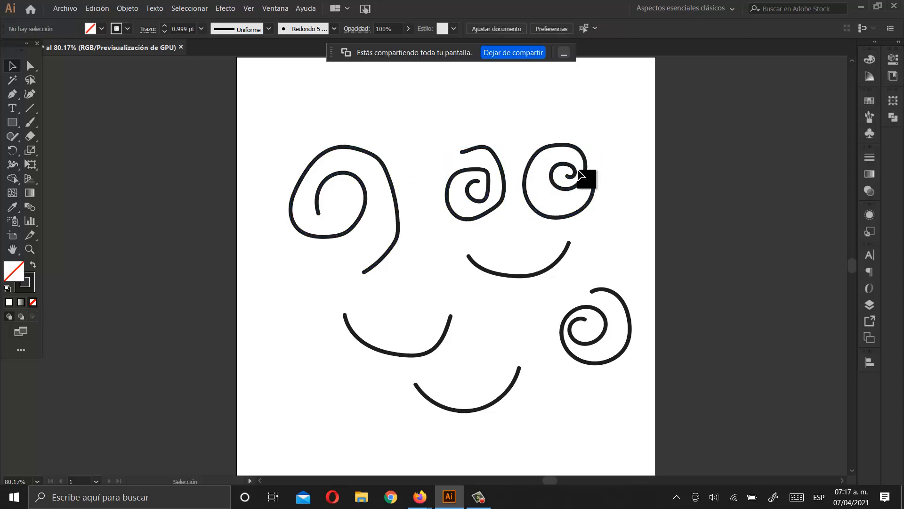
click(532, 163)
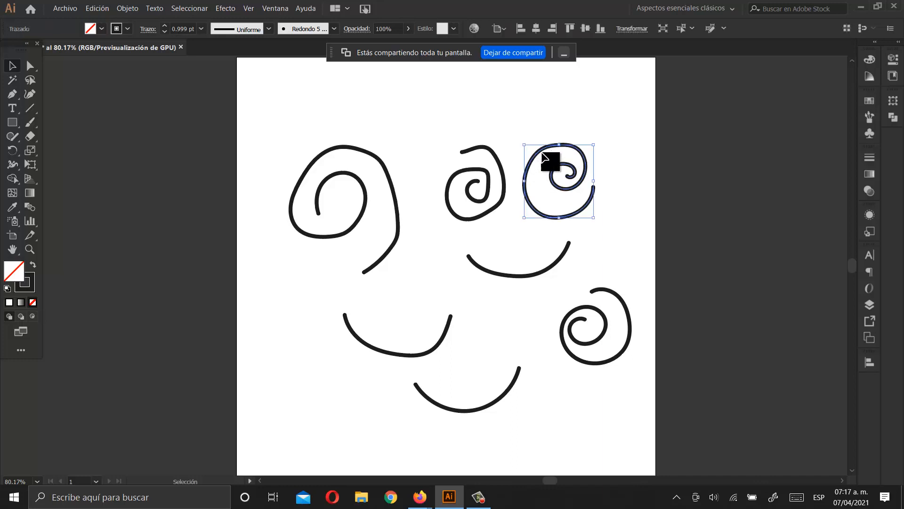
click(430, 109)
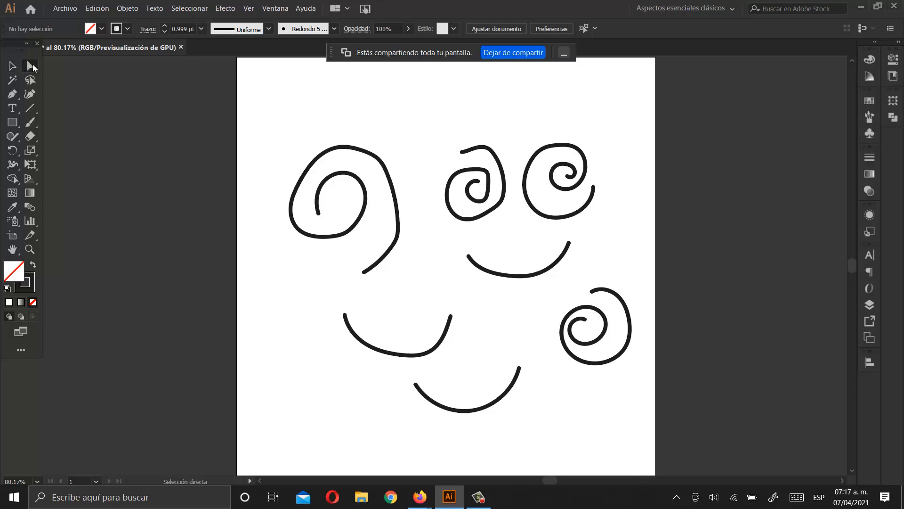
- Reshape the outer end of the left eye spiral by moving its anchor points with Direct Selection, and delete that spiral
click(503, 176)
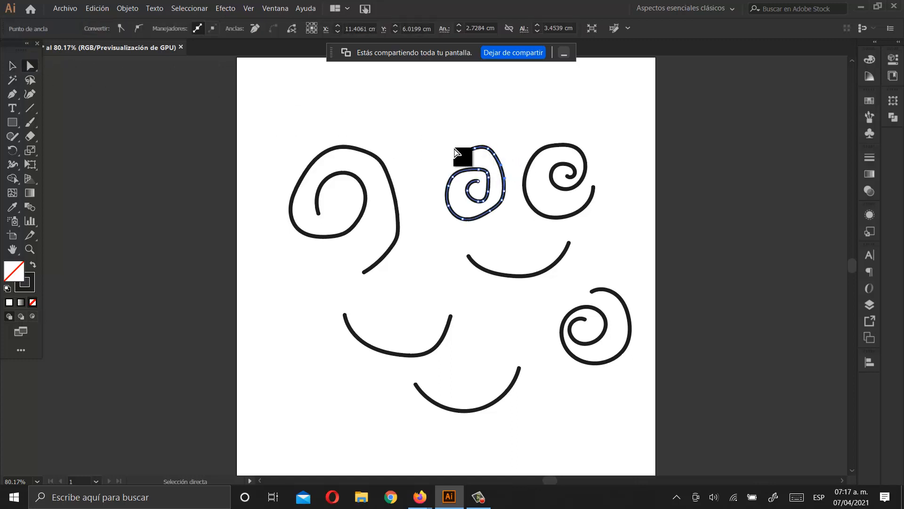
drag(462, 152, 519, 161)
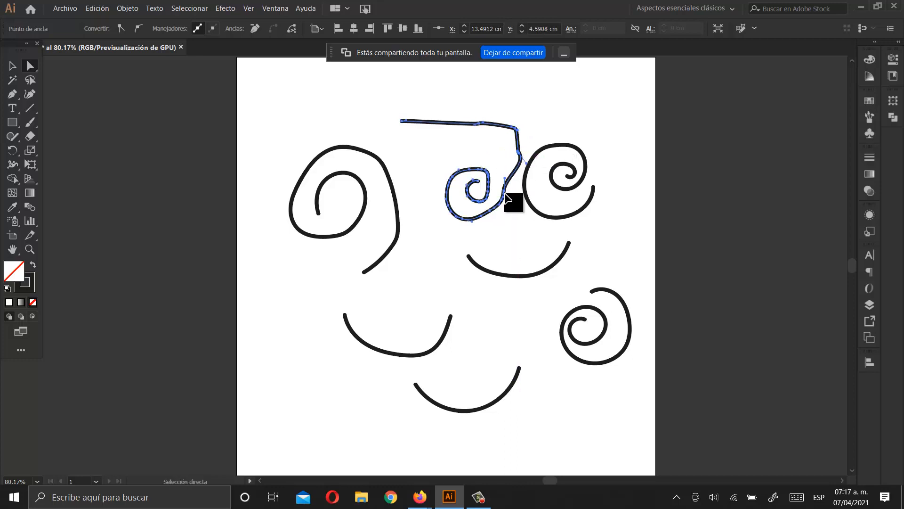
drag(506, 197, 520, 197)
key(Delete)
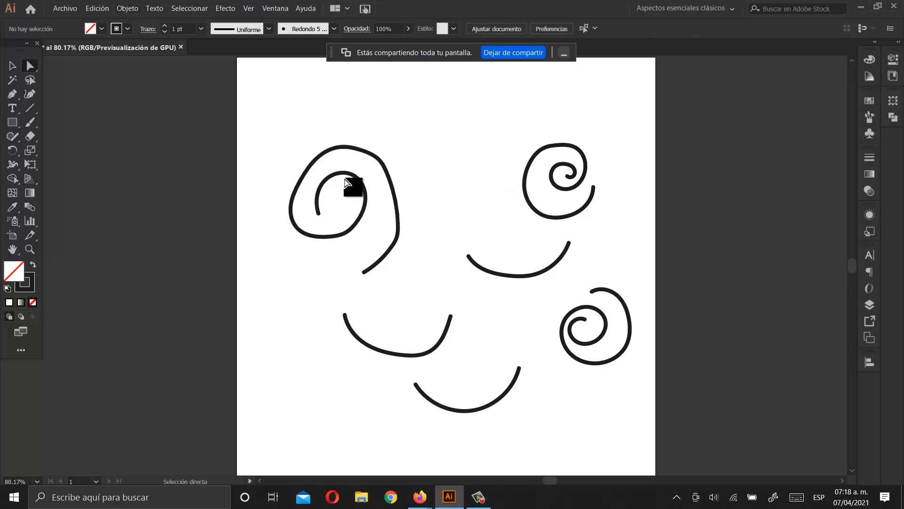
- Paint a small spiral as the face's left eye, plus a head outline with a tuft of hair around the eyes and smile
click(37, 122)
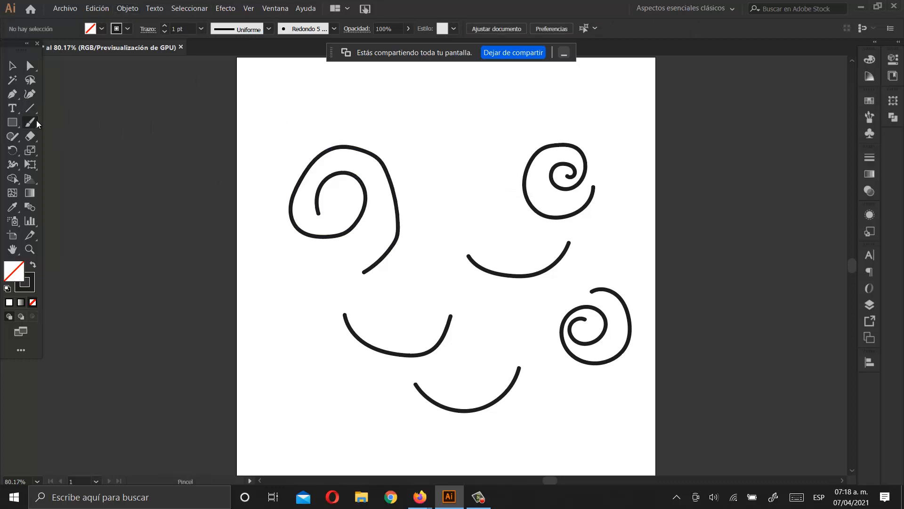
click(36, 120)
mouse_move(466, 181)
mouse_down()
mouse_move(471, 168)
mouse_move(448, 189)
mouse_move(496, 157)
mouse_move(467, 180)
mouse_up()
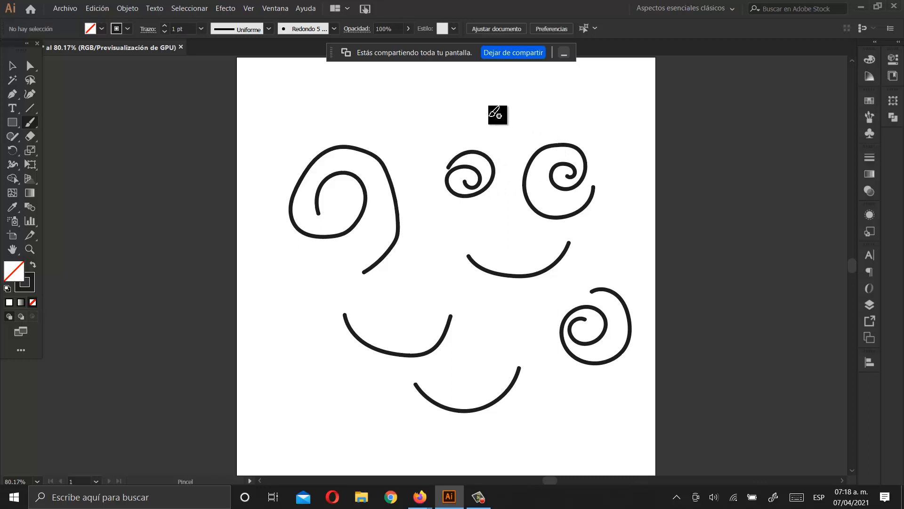
mouse_move(490, 115)
mouse_down()
mouse_move(453, 107)
mouse_move(425, 134)
mouse_move(415, 212)
mouse_move(423, 252)
mouse_move(446, 277)
mouse_move(514, 298)
mouse_move(574, 289)
mouse_move(635, 202)
mouse_move(623, 146)
mouse_move(571, 113)
mouse_move(535, 105)
mouse_move(489, 113)
mouse_move(506, 78)
mouse_move(502, 109)
mouse_move(534, 90)
mouse_move(516, 101)
mouse_up()
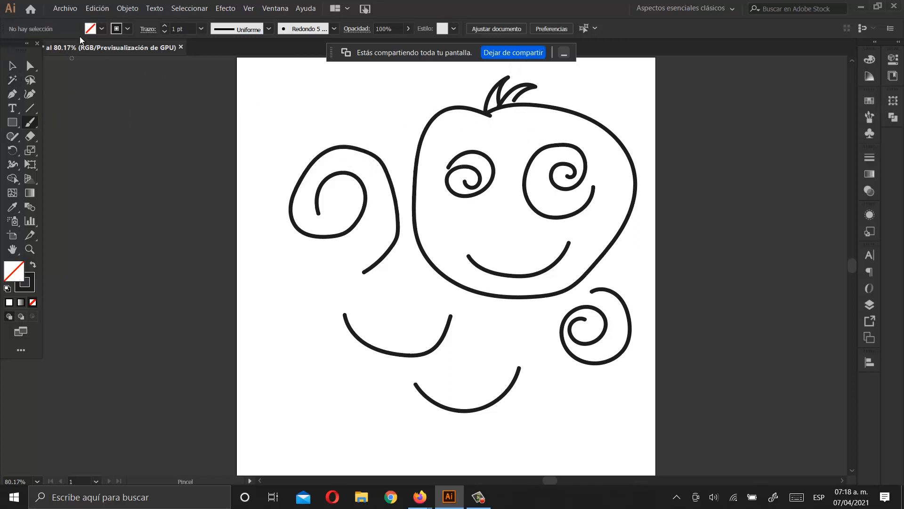
- Raise the Paintbrush stroke weight to 9 pt
drag(35, 125, 75, 123)
click(165, 25)
click(165, 25)
click(165, 25)
click(165, 25)
click(164, 25)
click(164, 25)
click(165, 25)
click(165, 25)
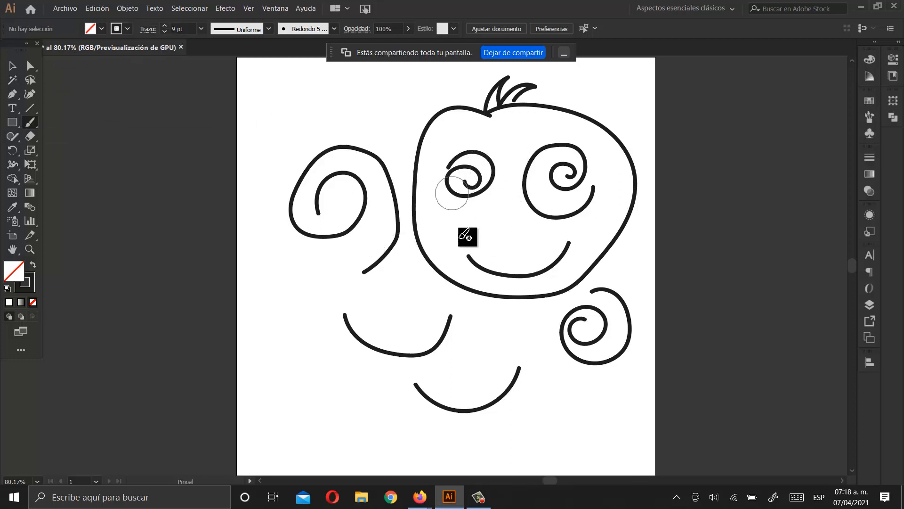
- Try a thick 9 pt scribble in the artboard's lower-left area, and delete the resulting blob
mouse_move(295, 369)
mouse_down()
mouse_move(301, 391)
mouse_move(325, 407)
mouse_move(337, 350)
mouse_move(317, 346)
mouse_move(319, 408)
mouse_up()
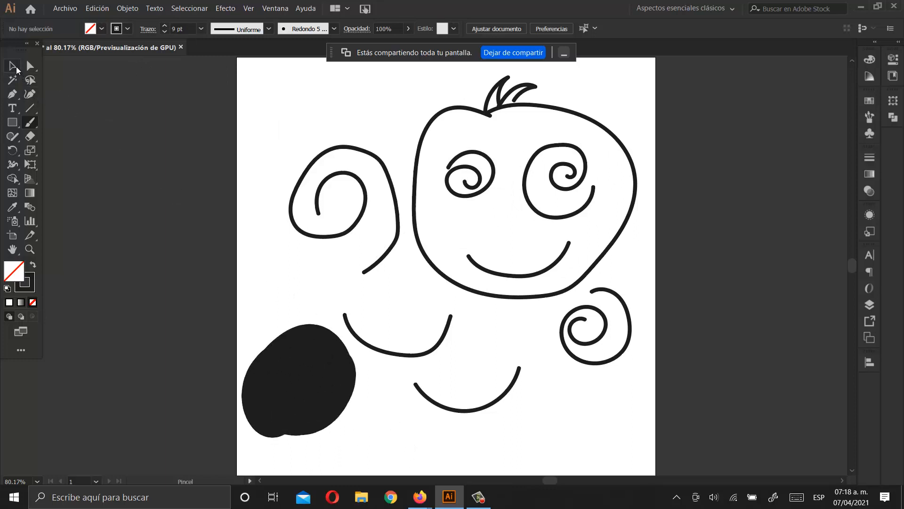
click(16, 68)
click(317, 369)
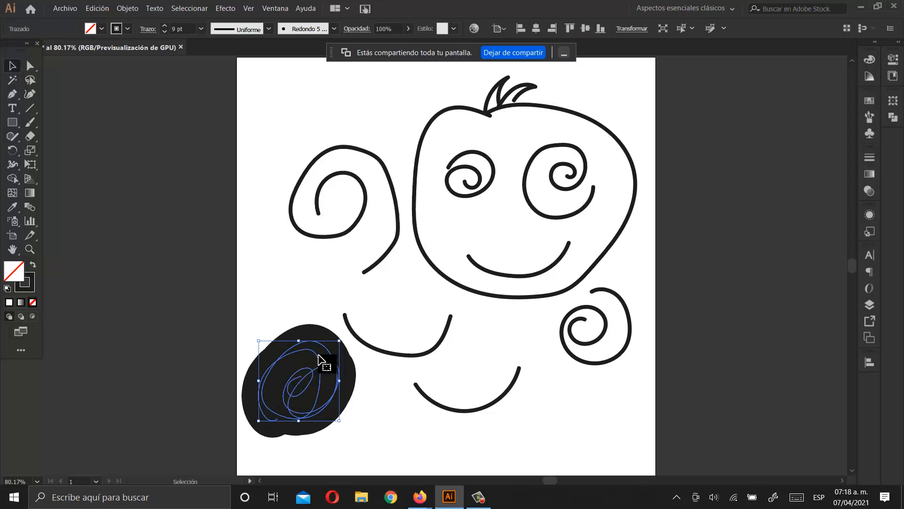
key(Delete)
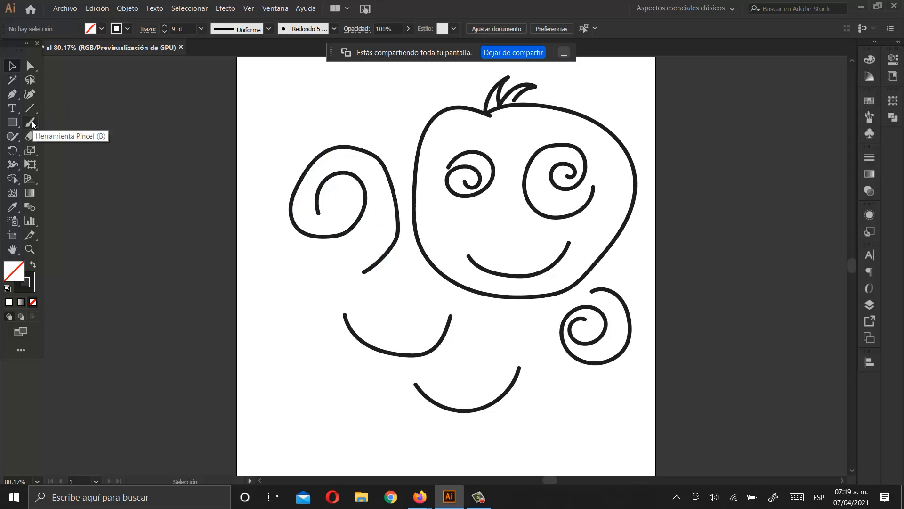
- Switch to the Blob Brush tool, scribble over the face's left eye, and undo the scribble
drag(31, 122, 93, 132)
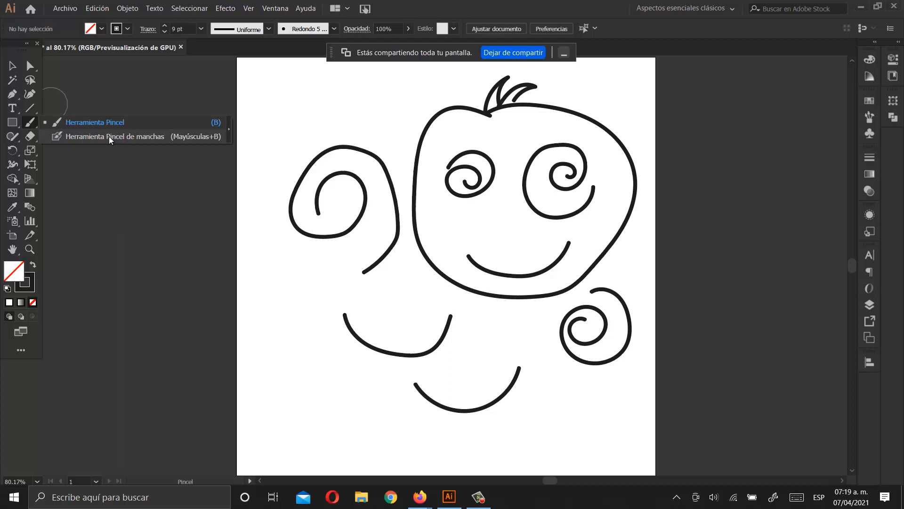
click(114, 137)
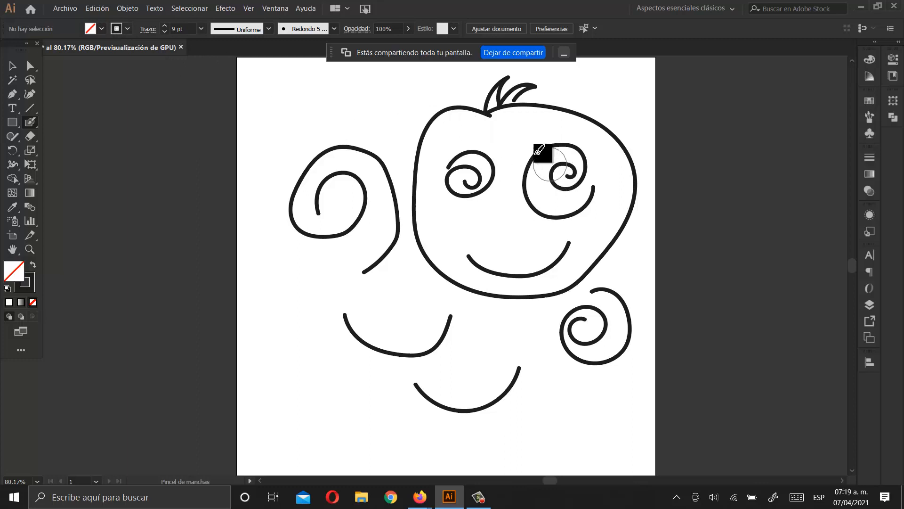
mouse_move(496, 140)
mouse_down()
mouse_move(473, 143)
mouse_move(461, 167)
mouse_move(487, 183)
mouse_move(500, 157)
mouse_up()
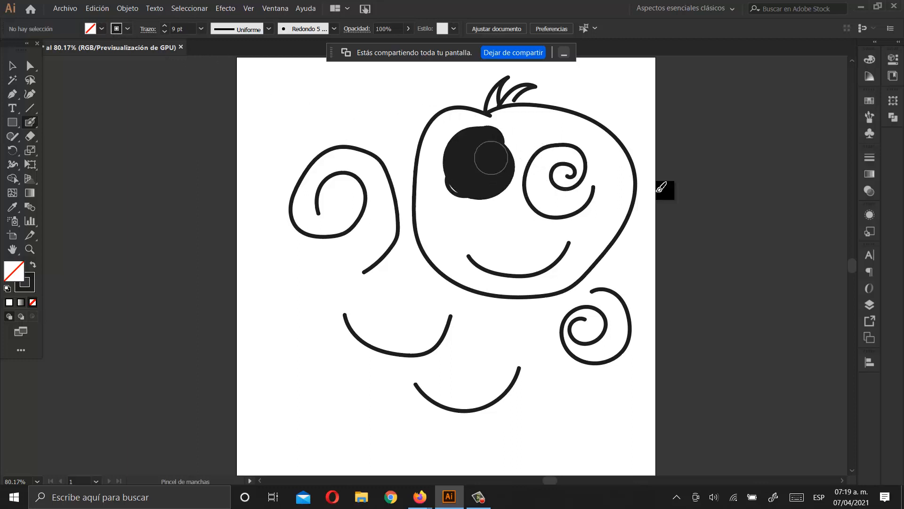
key(ctrl+z)
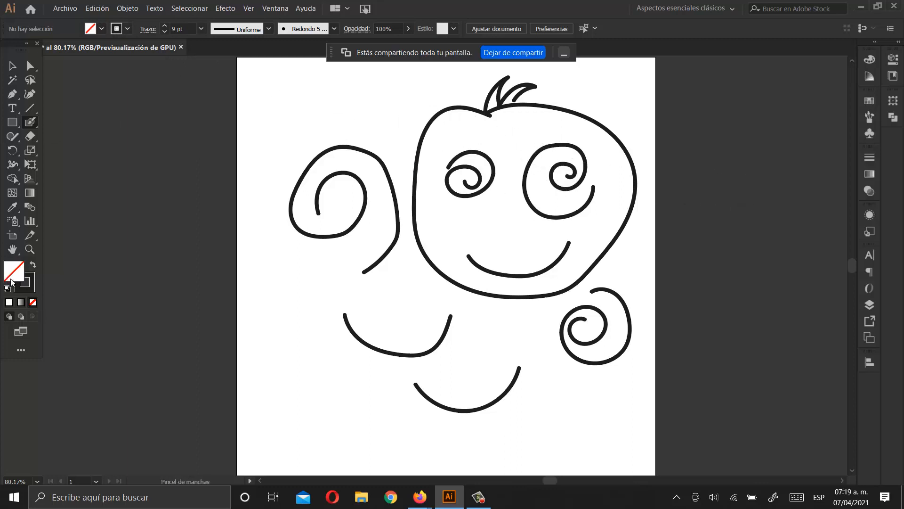
- Set the stroke color to yellow FFEE55 and cover the whole face with Blob Brush strokes
click(34, 280)
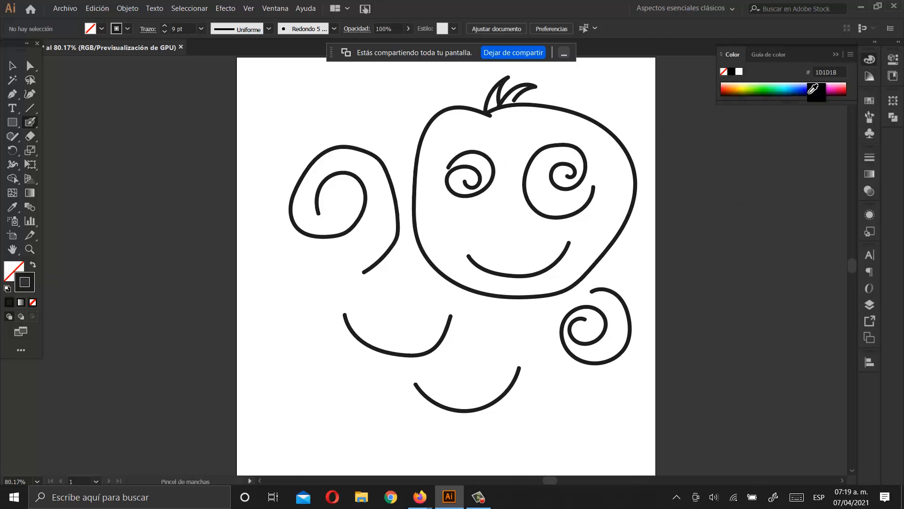
click(738, 85)
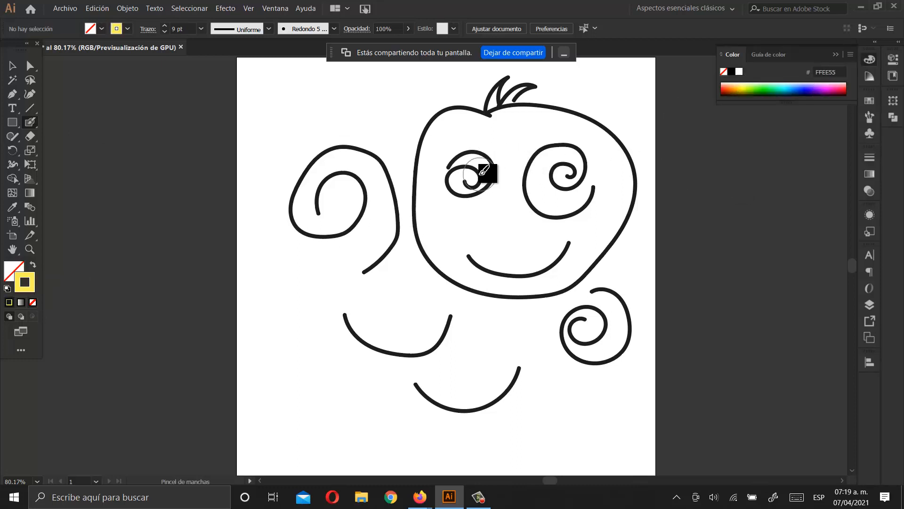
mouse_move(478, 143)
mouse_down()
mouse_move(457, 134)
mouse_move(424, 187)
mouse_move(430, 245)
mouse_move(479, 279)
mouse_move(524, 283)
mouse_move(577, 264)
mouse_move(617, 213)
mouse_move(618, 159)
mouse_move(612, 147)
mouse_move(549, 121)
mouse_move(487, 132)
mouse_move(443, 121)
mouse_move(430, 179)
mouse_move(555, 158)
mouse_move(446, 145)
mouse_move(483, 141)
mouse_move(559, 146)
mouse_move(605, 176)
mouse_move(561, 260)
mouse_move(515, 268)
mouse_move(474, 253)
mouse_move(451, 211)
mouse_move(451, 181)
mouse_move(487, 235)
mouse_move(530, 241)
mouse_move(569, 224)
mouse_move(586, 175)
mouse_move(568, 158)
mouse_move(569, 184)
mouse_move(550, 214)
mouse_move(489, 225)
mouse_move(478, 202)
mouse_move(526, 172)
mouse_move(555, 178)
mouse_move(501, 218)
mouse_move(485, 215)
mouse_move(581, 163)
mouse_up()
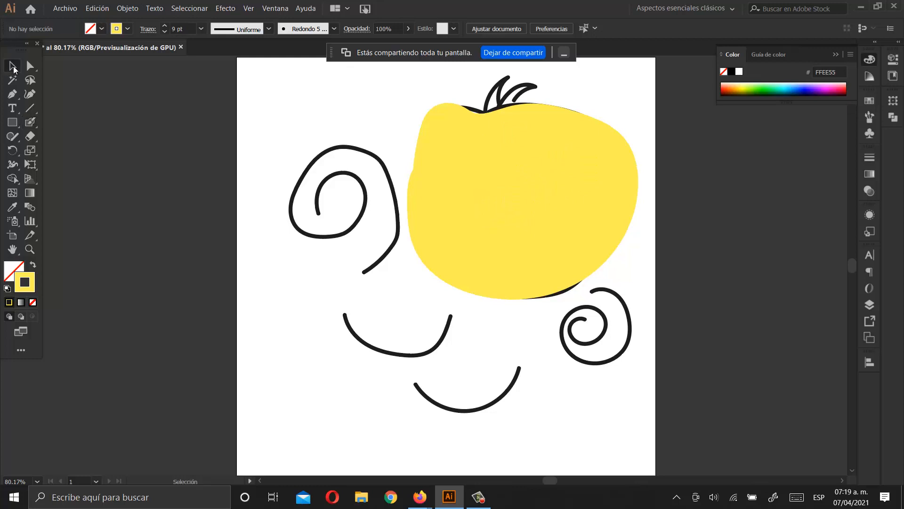
- Send the yellow shape to the back, behind the face's black lines
click(505, 166)
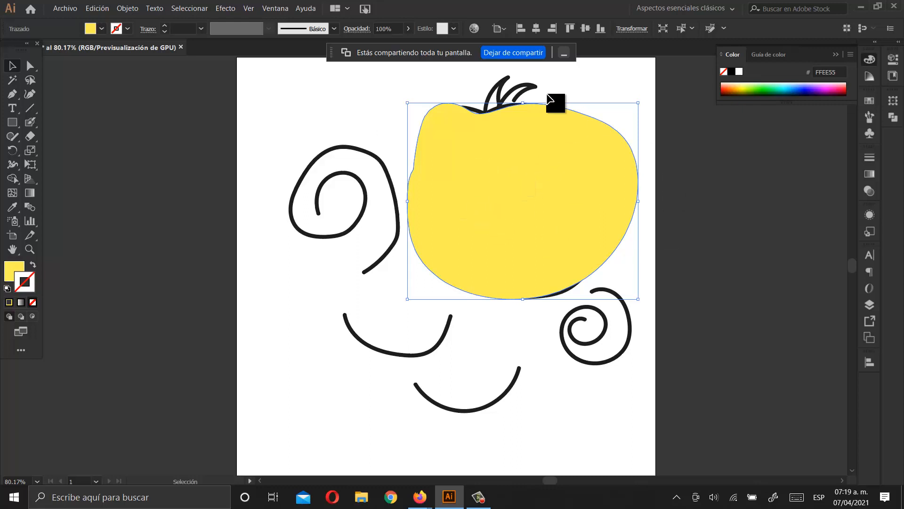
right_click(565, 147)
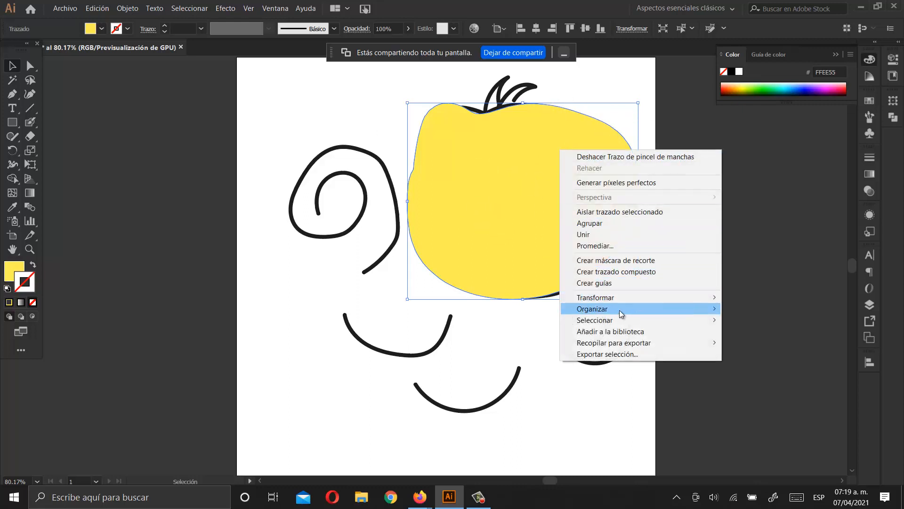
mouse_move(625, 313)
click(757, 342)
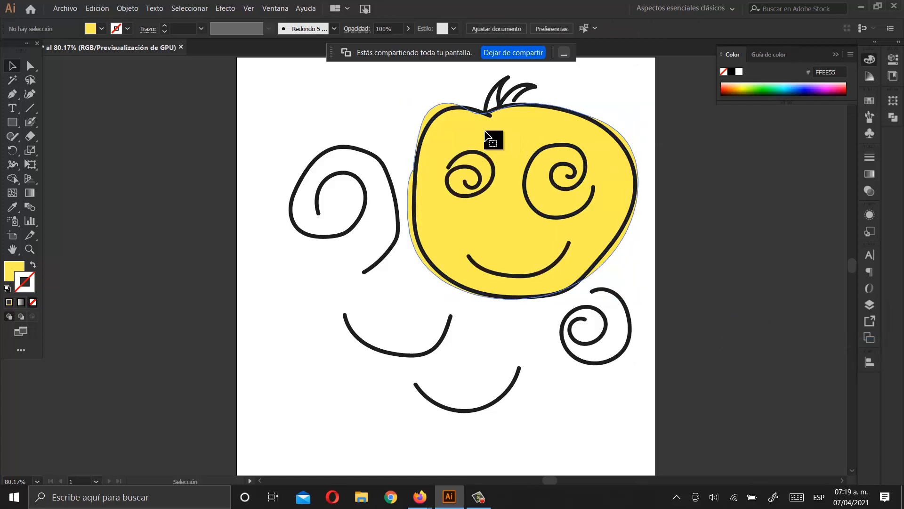
- Nudge the yellow shape slightly up and left, select the head outline, left eye and yellow shape in turn, and deselect everything
drag(518, 127, 537, 114)
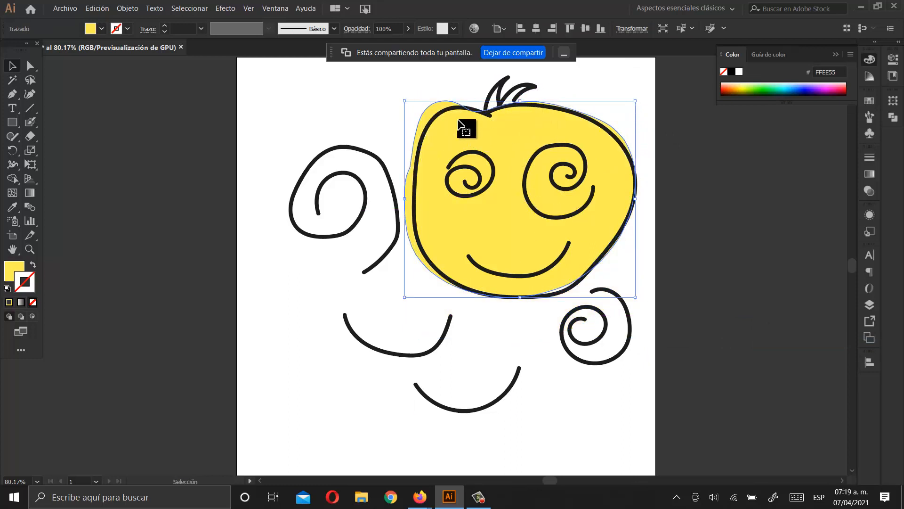
click(431, 121)
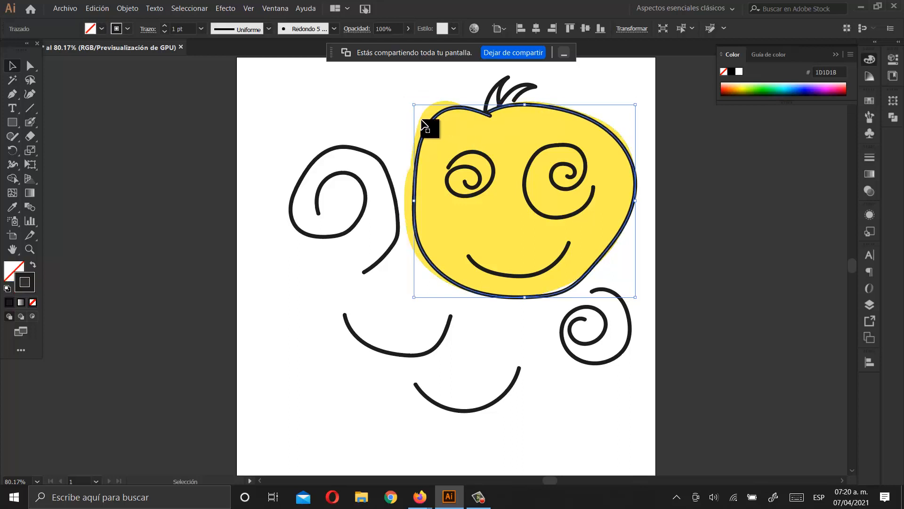
click(493, 179)
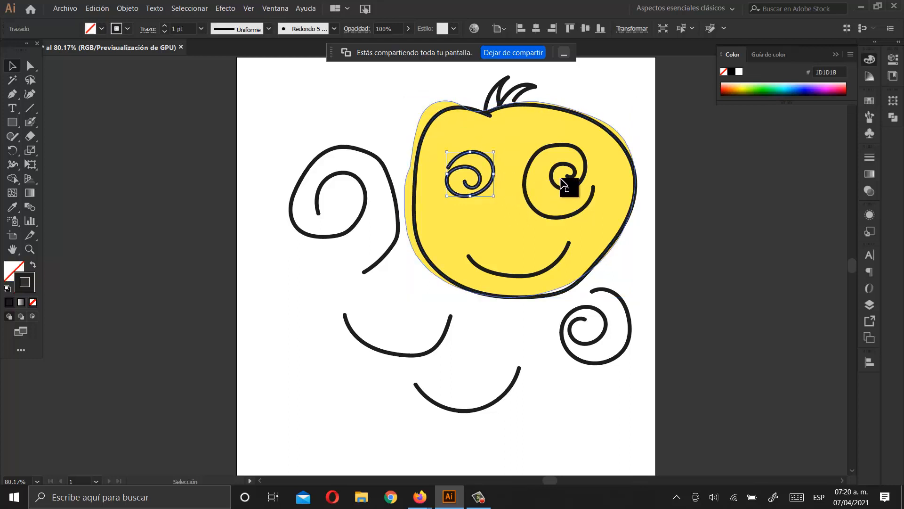
click(446, 107)
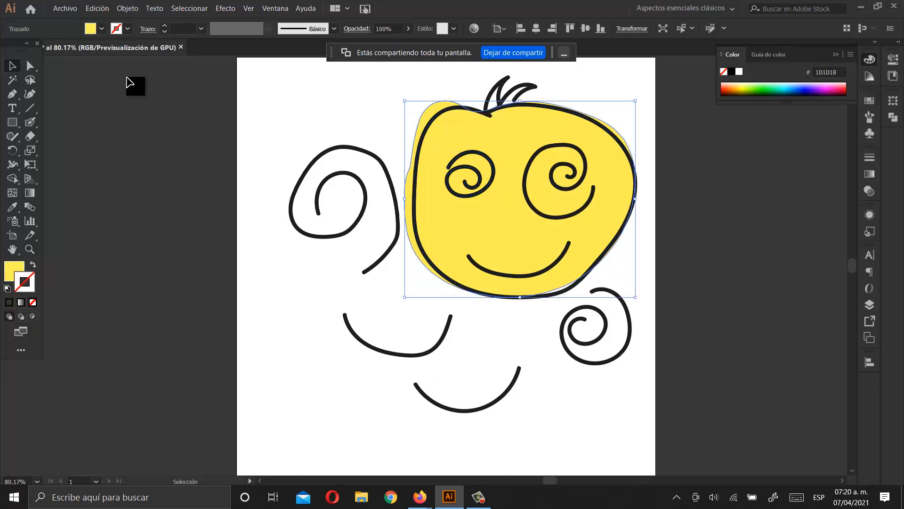
mouse_move(28, 123)
mouse_down()
mouse_move(94, 121)
mouse_move(102, 139)
mouse_move(105, 122)
mouse_up()
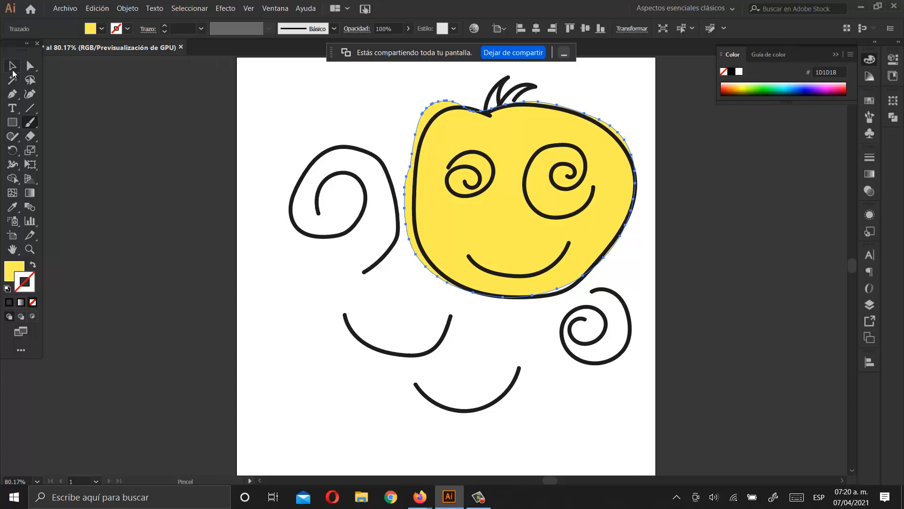
click(13, 70)
click(376, 105)
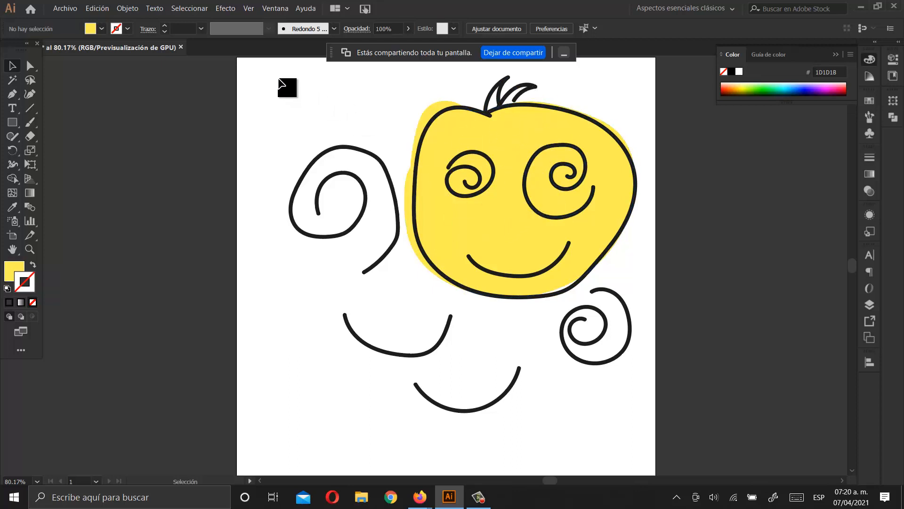
- Move the whole drawing right and slightly down, partly off the artboard, to free space at its left, and deselect it
drag(263, 69, 641, 427)
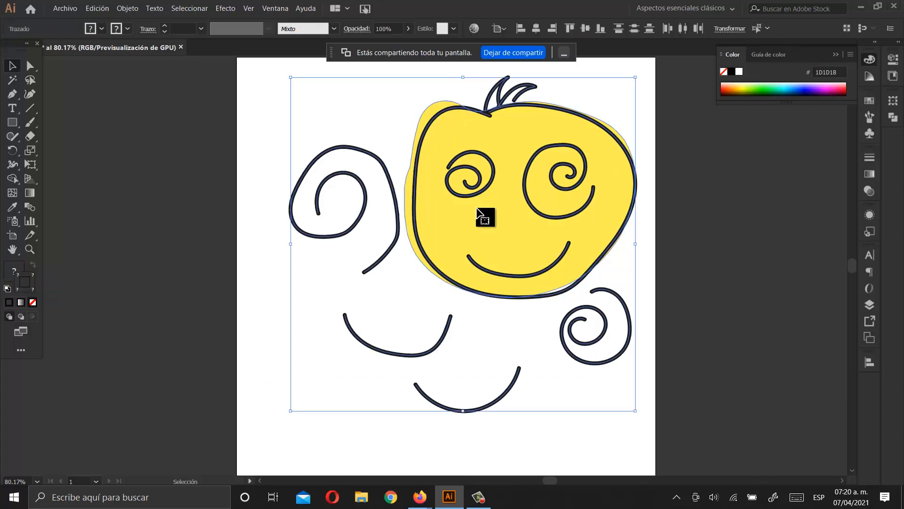
click(285, 89)
drag(275, 84, 645, 424)
drag(492, 202, 645, 246)
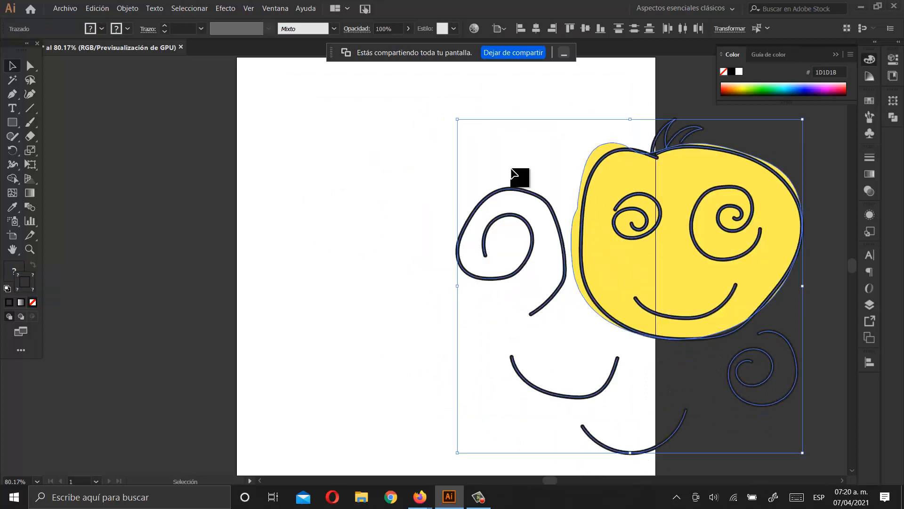
click(360, 142)
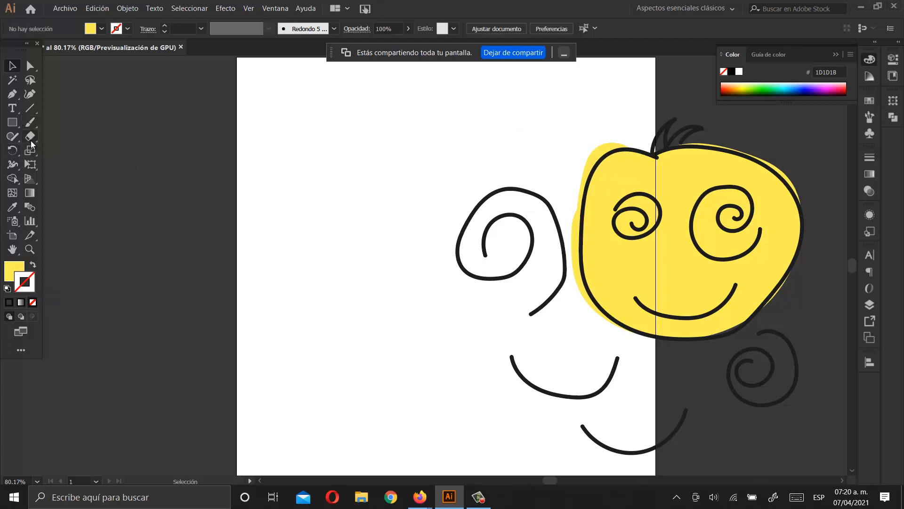
- Set the Blob Brush stroke color to red DD0303 and paint a small narrow loop in the artboard's empty upper-left area
click(28, 124)
drag(30, 123, 87, 137)
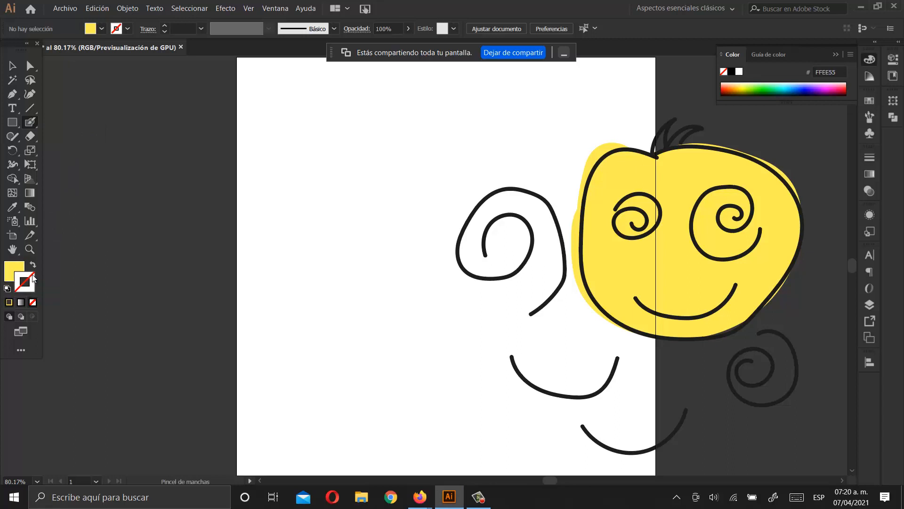
double_click(33, 278)
click(188, 80)
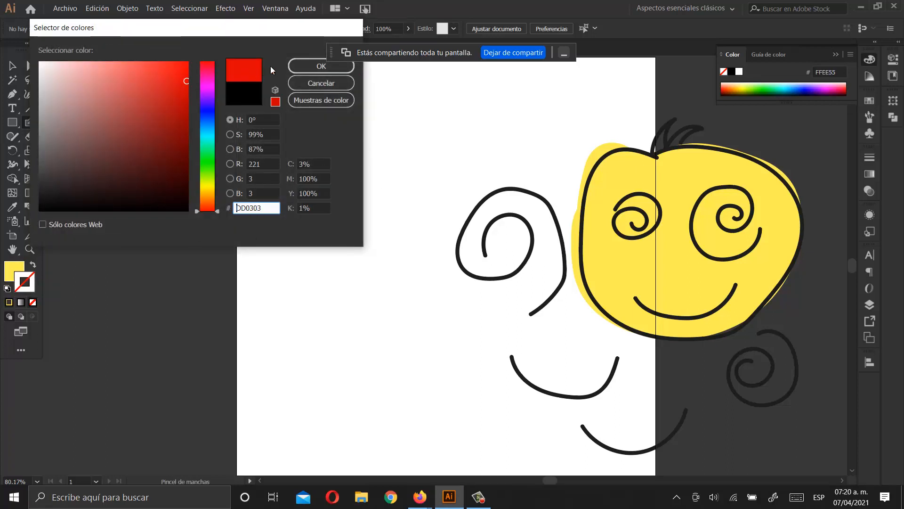
click(321, 66)
drag(386, 122, 362, 127)
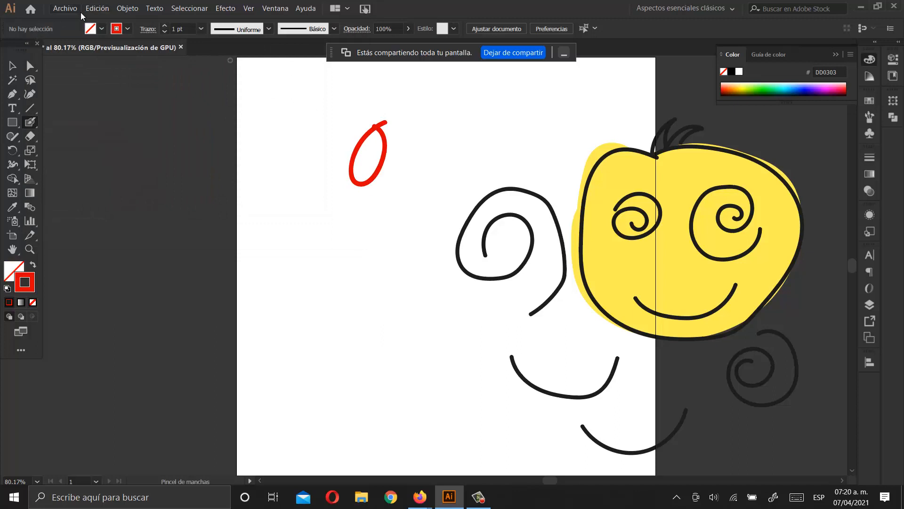
- Paint a curve down from the red loop with the Blob Brush at 12 pt, plus a short Paintbrush line beside it at 7 pt
click(165, 26)
click(165, 26)
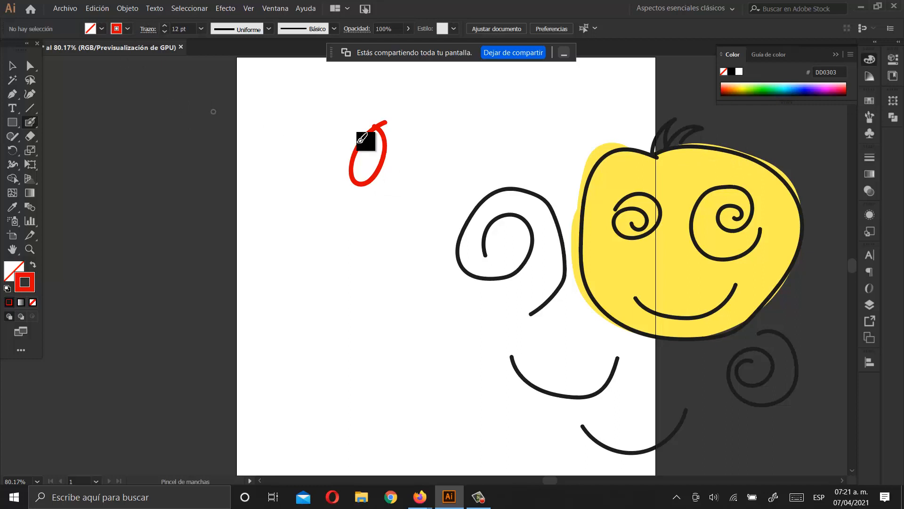
drag(359, 139, 321, 231)
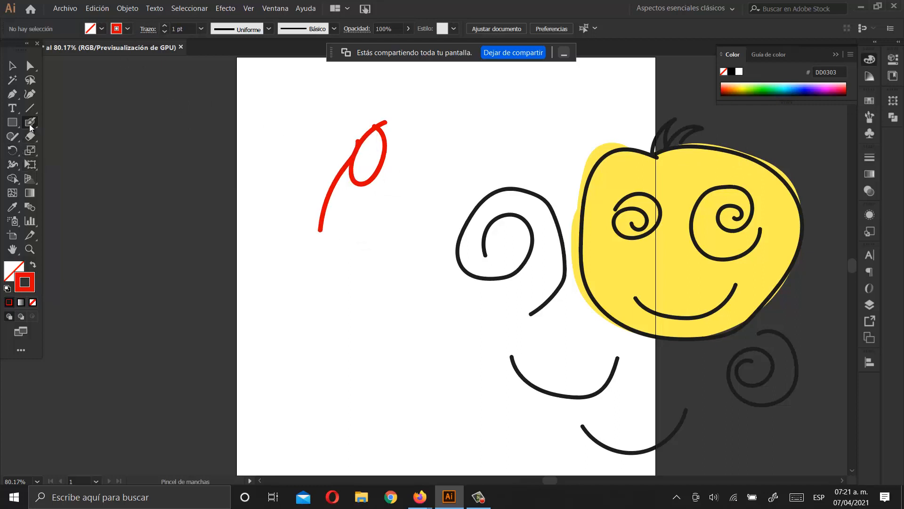
drag(29, 123, 56, 122)
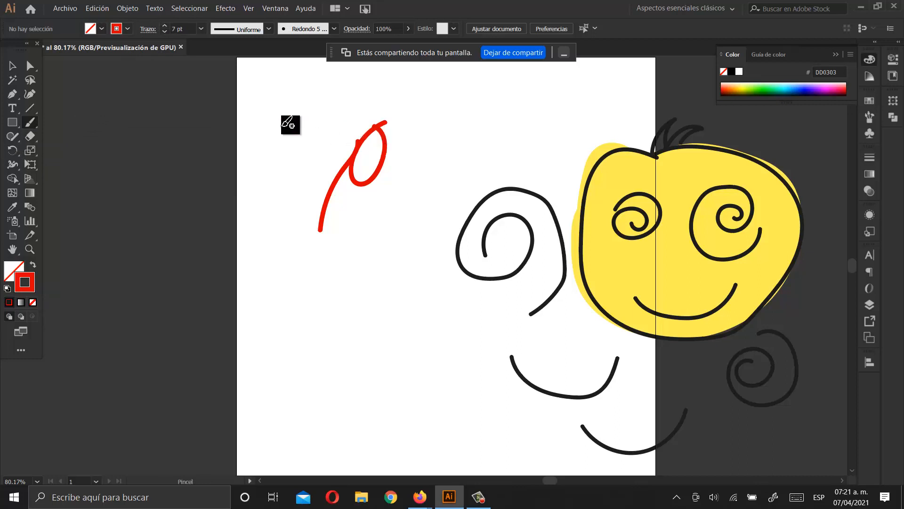
drag(283, 126, 309, 176)
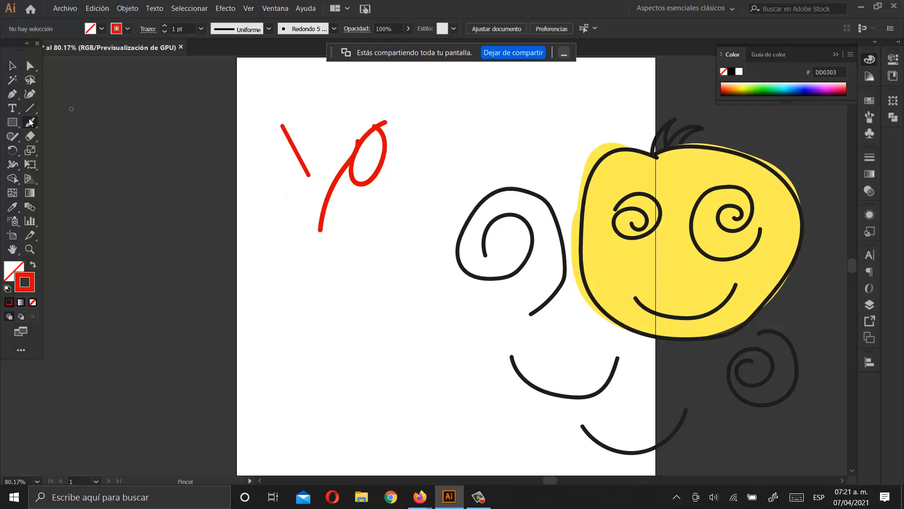
- Raise the Paintbrush stroke weight to 7 pt
drag(30, 122, 49, 121)
click(163, 26)
click(163, 26)
click(163, 26)
click(163, 26)
click(163, 25)
click(163, 26)
- Paint a thick red Blob Brush band along the right side of the head as shading
drag(32, 123, 52, 135)
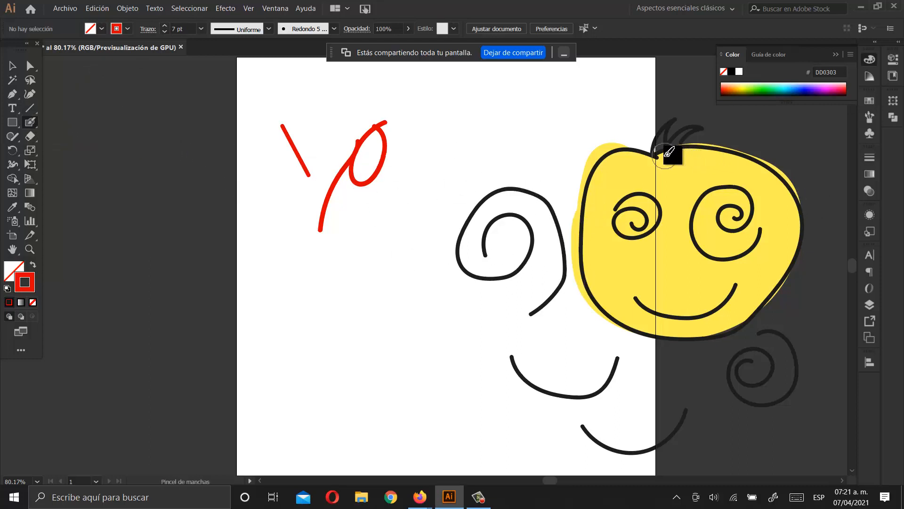
mouse_move(666, 156)
mouse_down()
mouse_move(740, 158)
mouse_move(788, 216)
mouse_move(779, 279)
mouse_move(745, 316)
mouse_up()
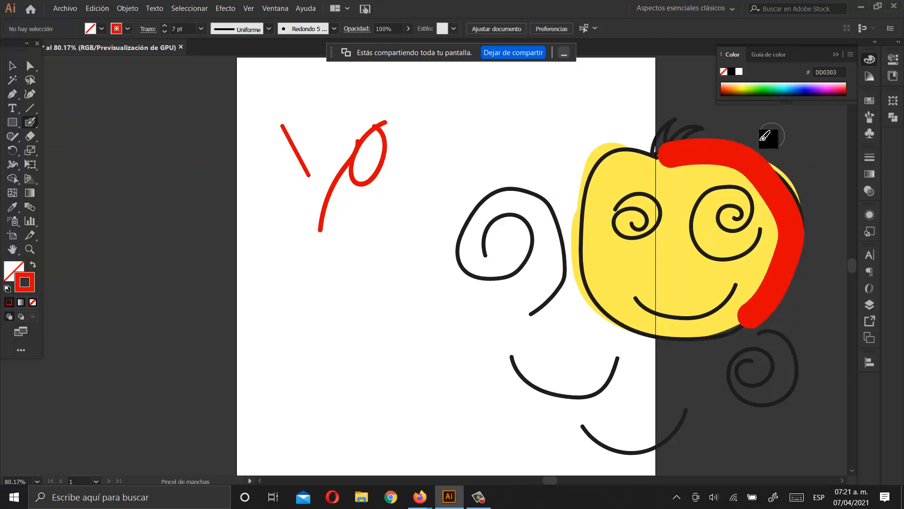
mouse_move(765, 137)
mouse_down()
mouse_move(757, 152)
mouse_move(791, 216)
mouse_move(797, 245)
mouse_up()
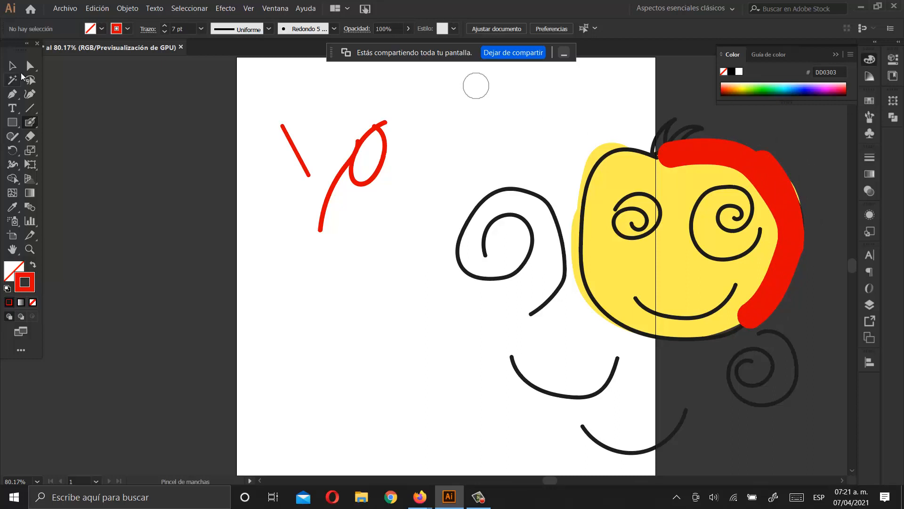
- Select the red band together with the yellow shape, send both to the back, and deselect them
click(12, 66)
click(723, 163)
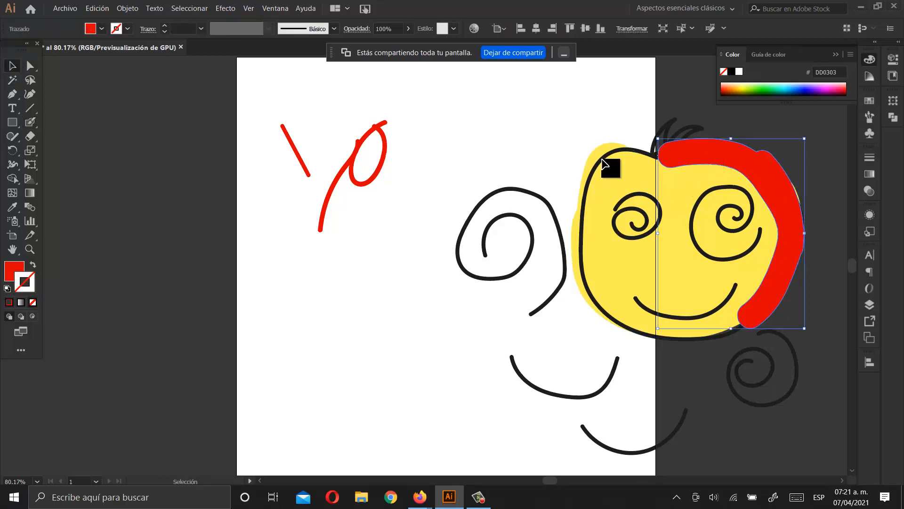
shift+click(607, 158)
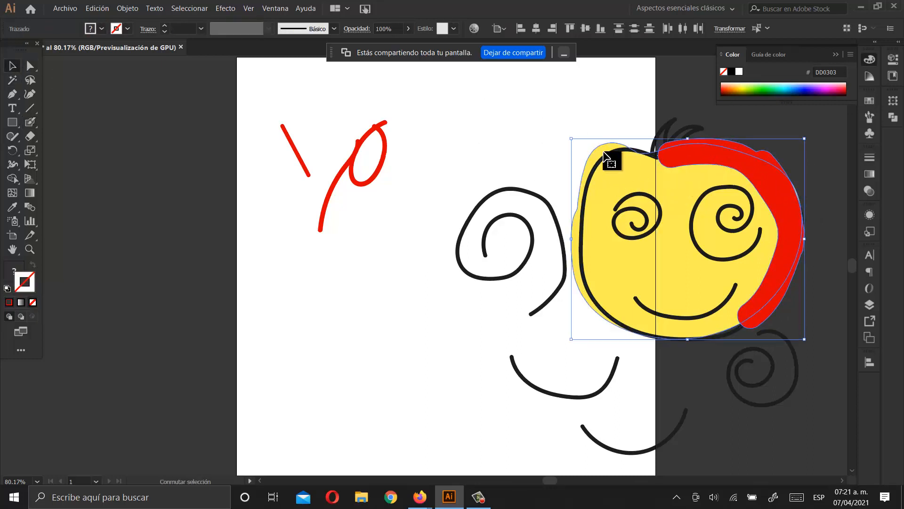
right_click(621, 158)
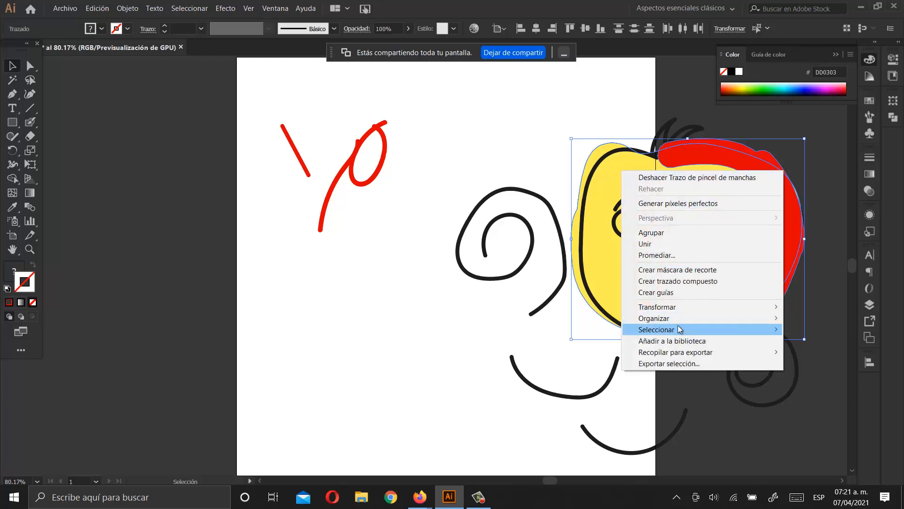
mouse_move(679, 318)
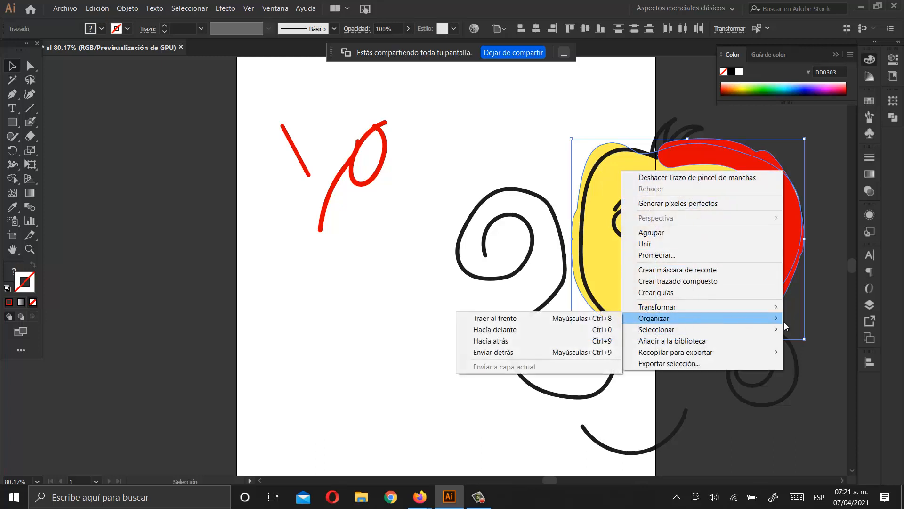
click(485, 353)
click(485, 103)
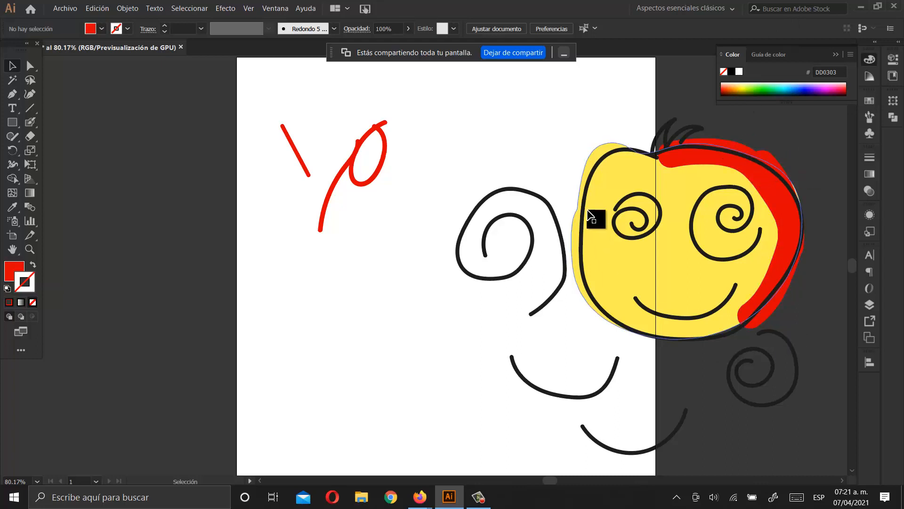
- Select the face artwork and remove the red area outside the head outline with the Shape Builder tool, undoing the slanted cut
drag(535, 96, 806, 345)
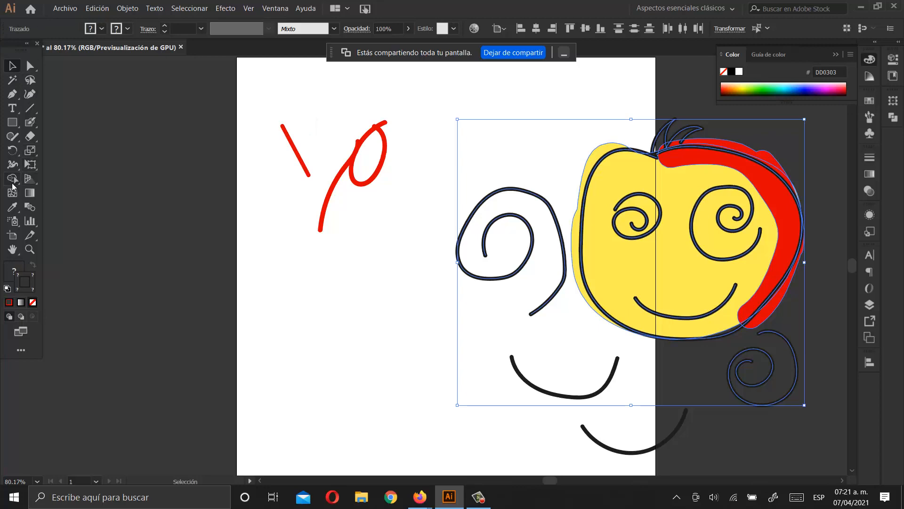
click(13, 180)
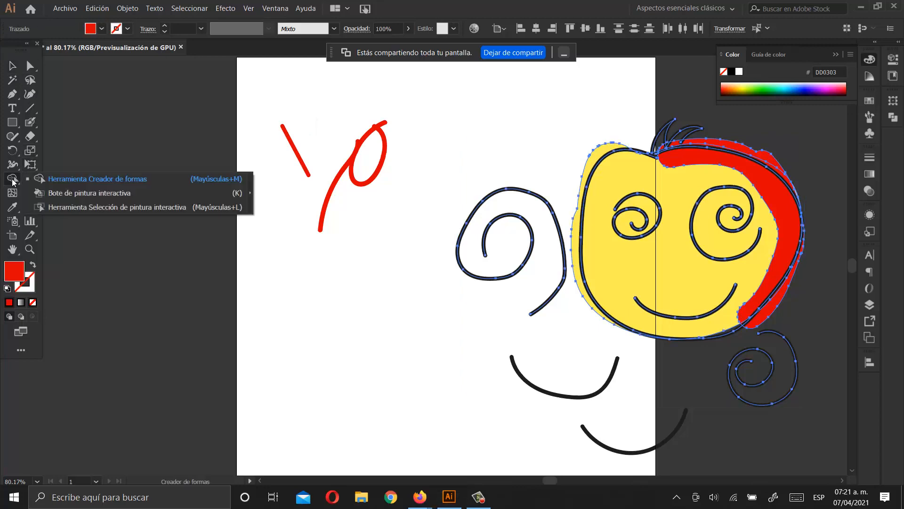
click(73, 179)
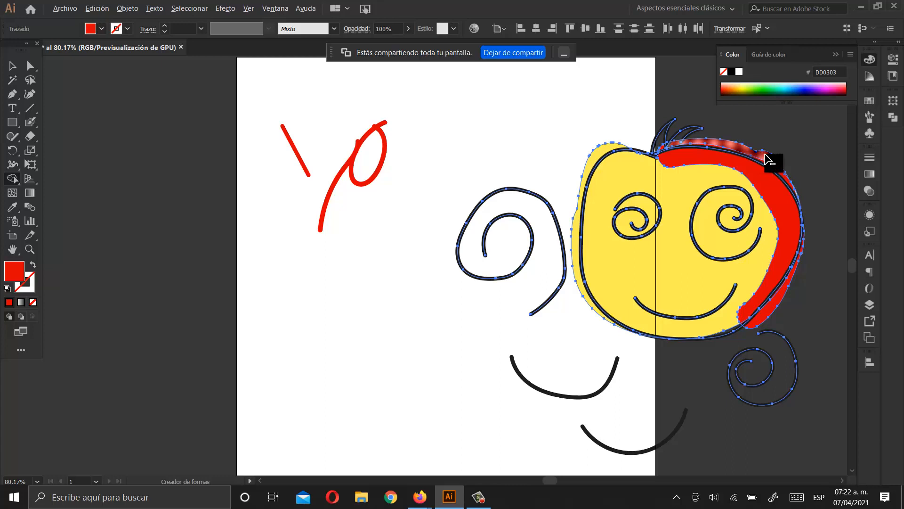
alt+click(786, 178)
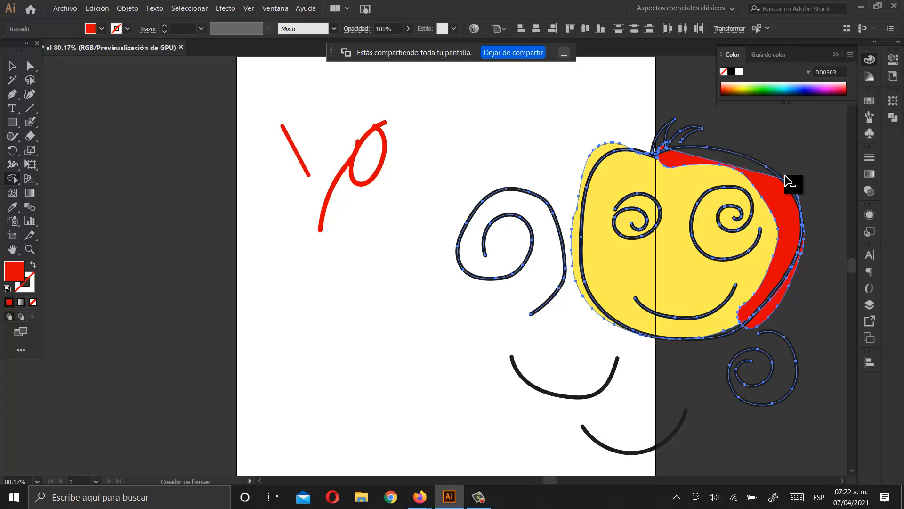
key(ctrl+z)
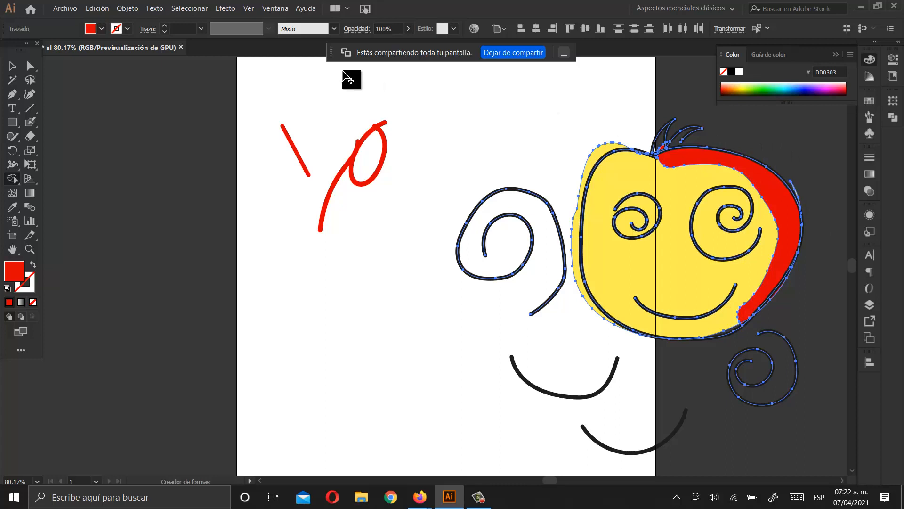
- Remove the yellow excess outside the left of the head outline, and move the whole face onto the artboard's lower-left area
alt+click(594, 158)
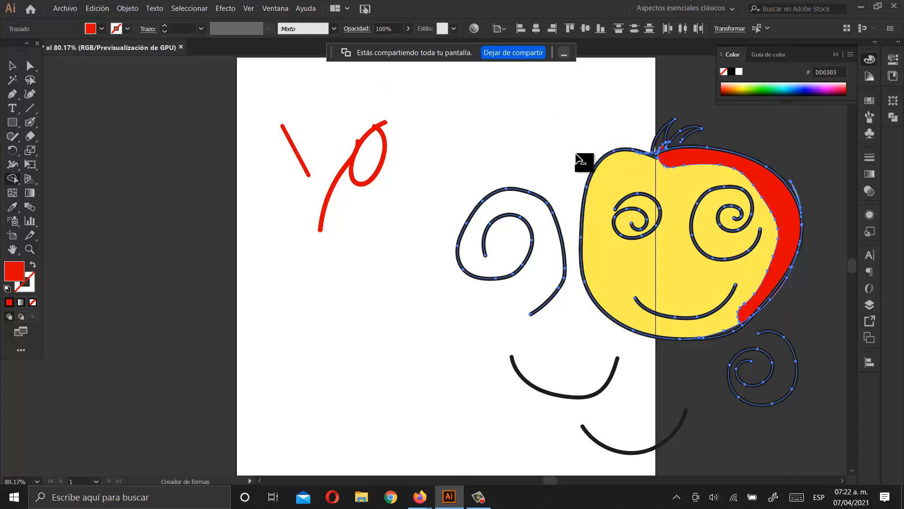
click(11, 66)
click(622, 136)
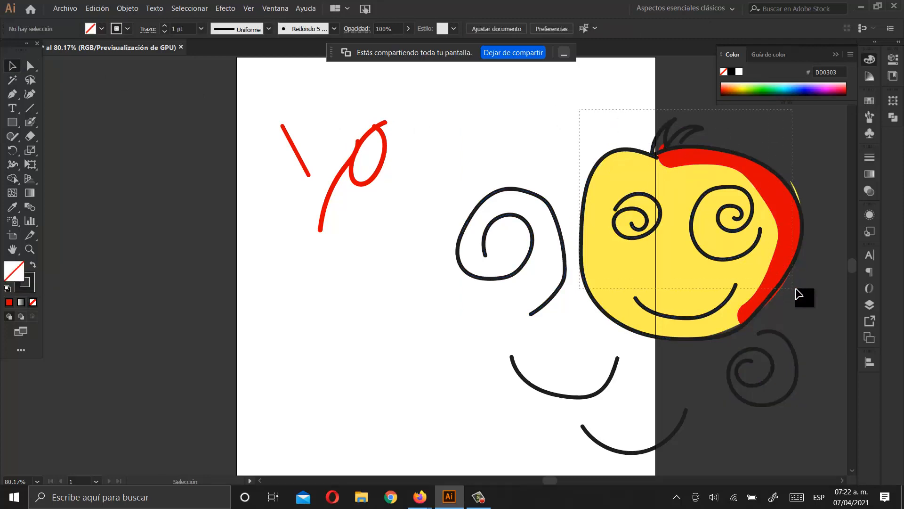
drag(767, 247, 431, 360)
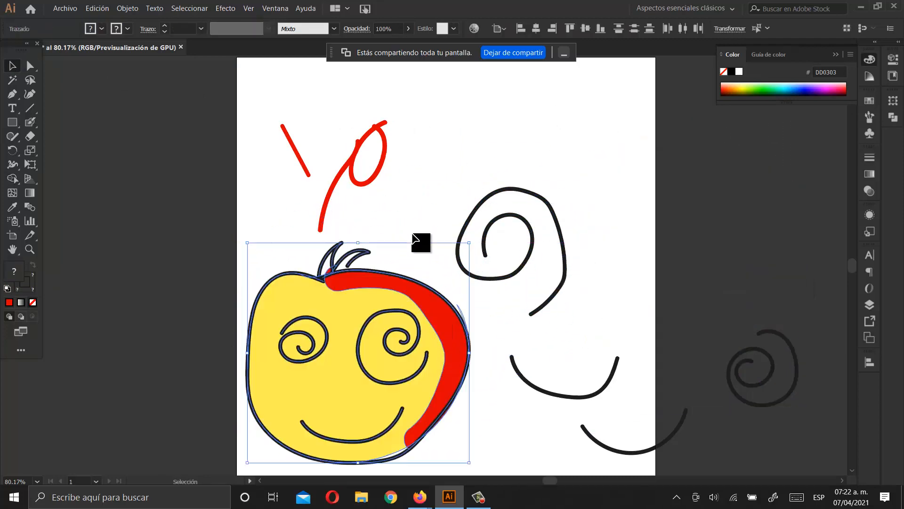
click(495, 378)
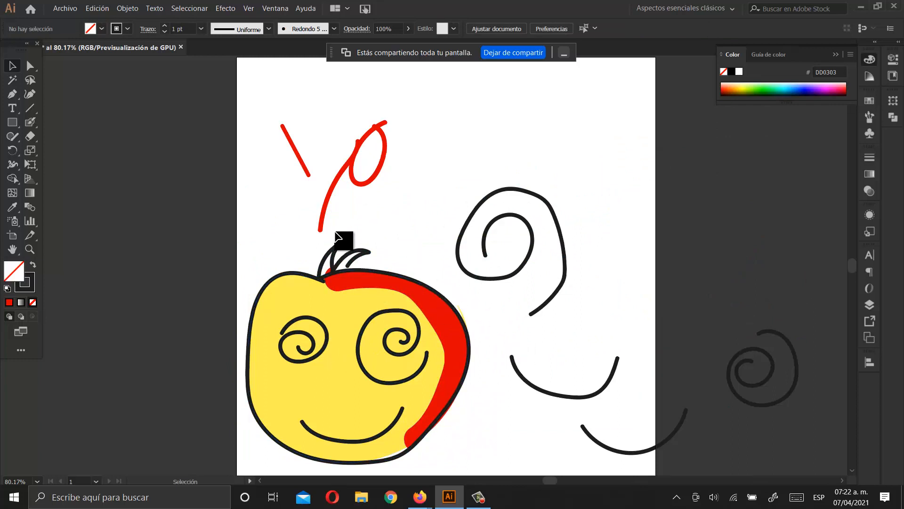
- Delete all the artwork on the artboard and the leftover spiral beside it
mouse_move(272, 107)
mouse_down()
mouse_move(559, 436)
mouse_move(619, 464)
mouse_up()
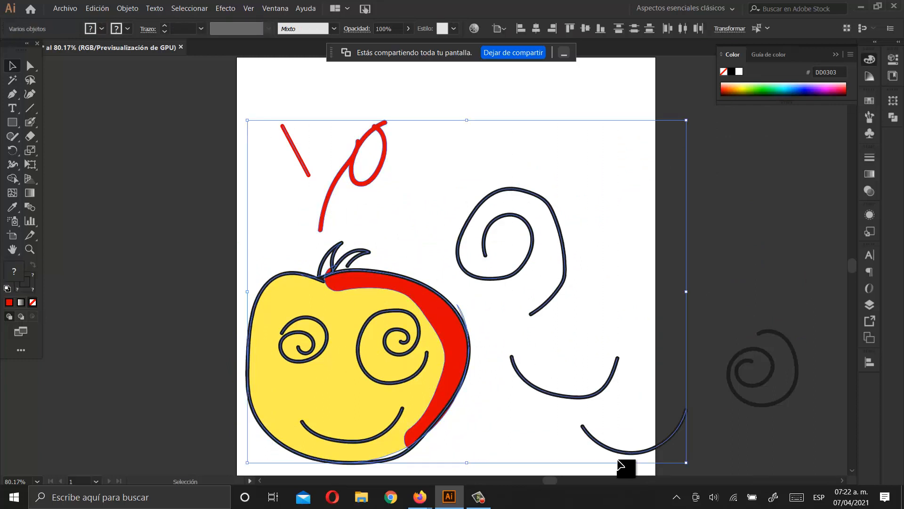
key(Delete)
drag(652, 292, 787, 402)
key(Delete)
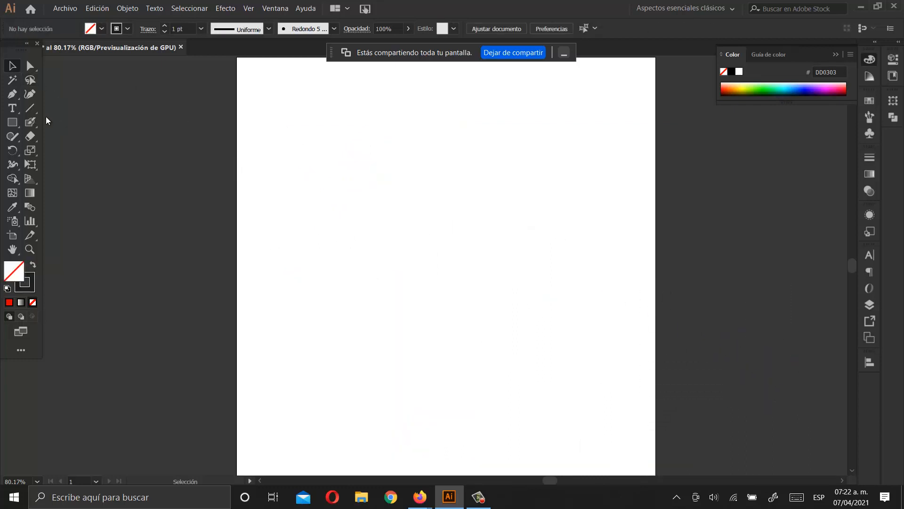
- Try a short Blob Brush stroke on the empty artboard with a red fill set, and undo it
click(30, 121)
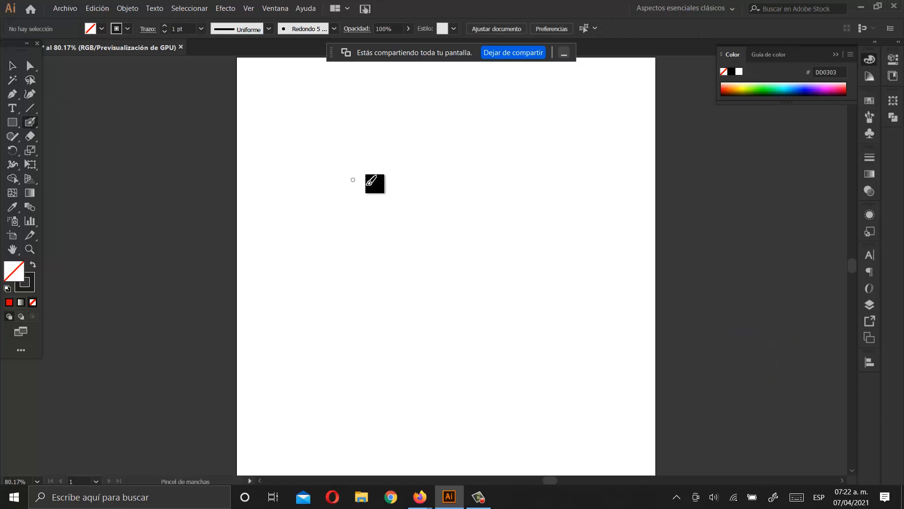
click(9, 302)
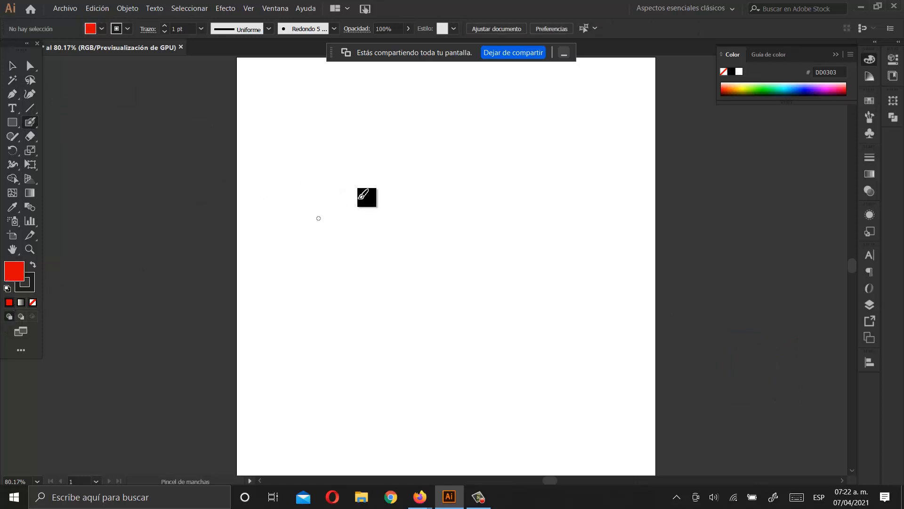
mouse_move(391, 178)
mouse_down()
mouse_move(373, 199)
mouse_move(390, 182)
mouse_move(375, 199)
mouse_move(402, 185)
mouse_up()
key(ctrl+z)
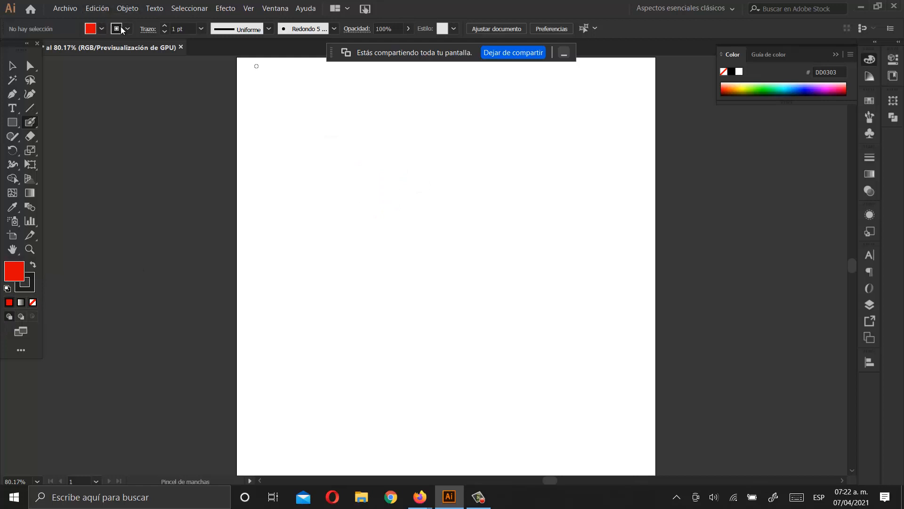
- Raise the Blob Brush stroke weight to 10 pt and paint a solid black blob in the artboard's upper-left area
click(127, 30)
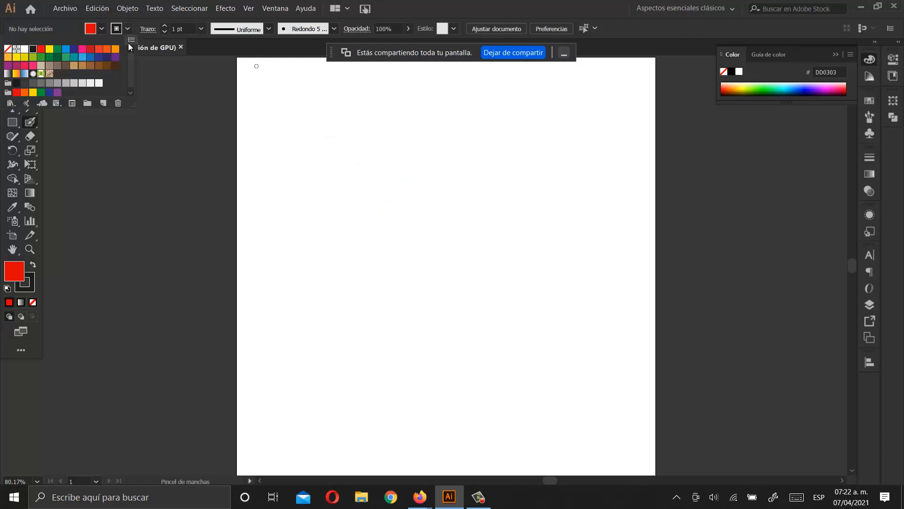
click(165, 26)
click(164, 26)
click(165, 26)
click(165, 26)
click(165, 26)
click(165, 26)
click(165, 26)
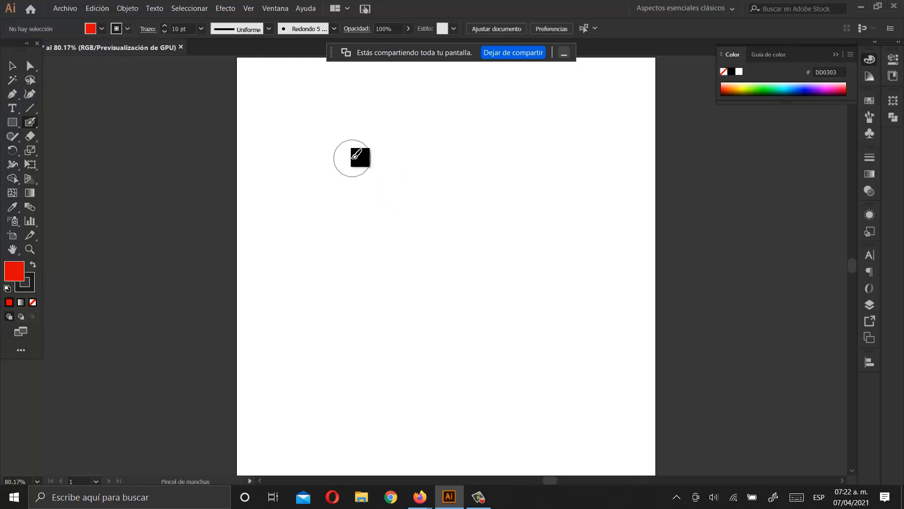
mouse_move(363, 186)
mouse_down()
mouse_move(381, 191)
mouse_move(366, 208)
mouse_move(385, 180)
mouse_up()
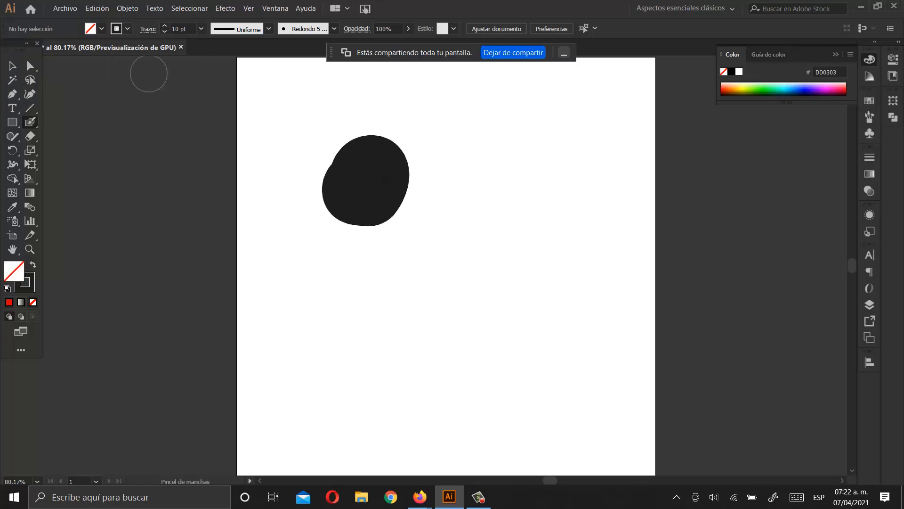
- Try painting a second blob beside the black one with the fill set to red, and undo it
click(12, 302)
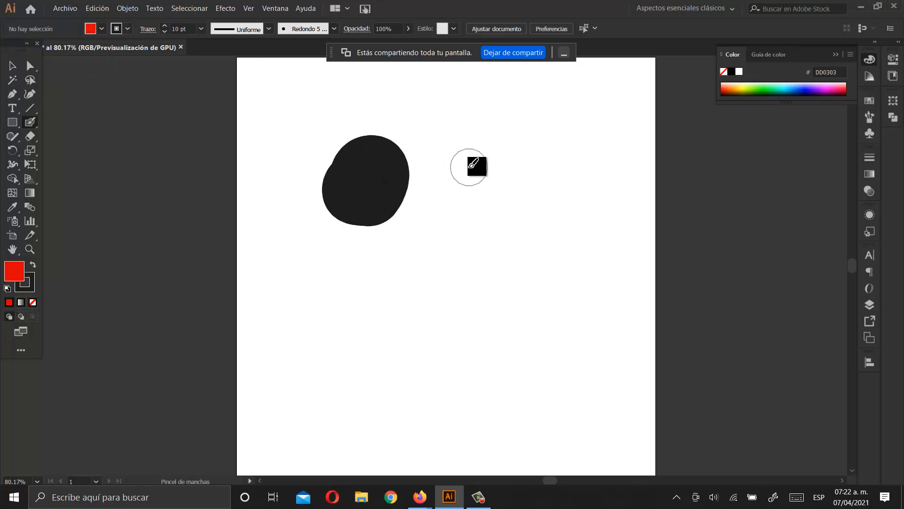
mouse_move(469, 165)
mouse_down()
mouse_move(468, 185)
mouse_move(417, 207)
mouse_up()
key(ctrl+z)
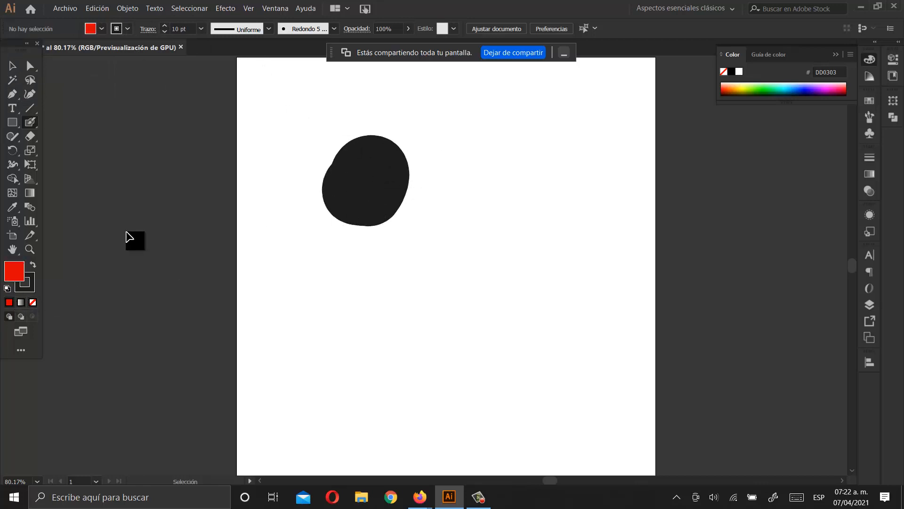
- Set the stroke color to yellow E8E352 and paint a solid blob to the right of the black one
double_click(33, 287)
click(136, 75)
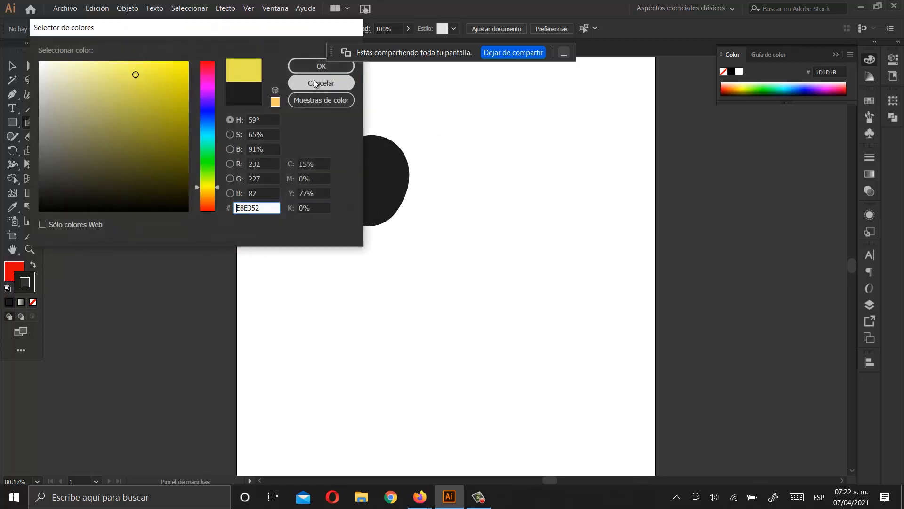
key(Return)
mouse_move(474, 165)
mouse_down()
mouse_move(495, 206)
mouse_move(488, 148)
mouse_move(476, 206)
mouse_move(476, 178)
mouse_up()
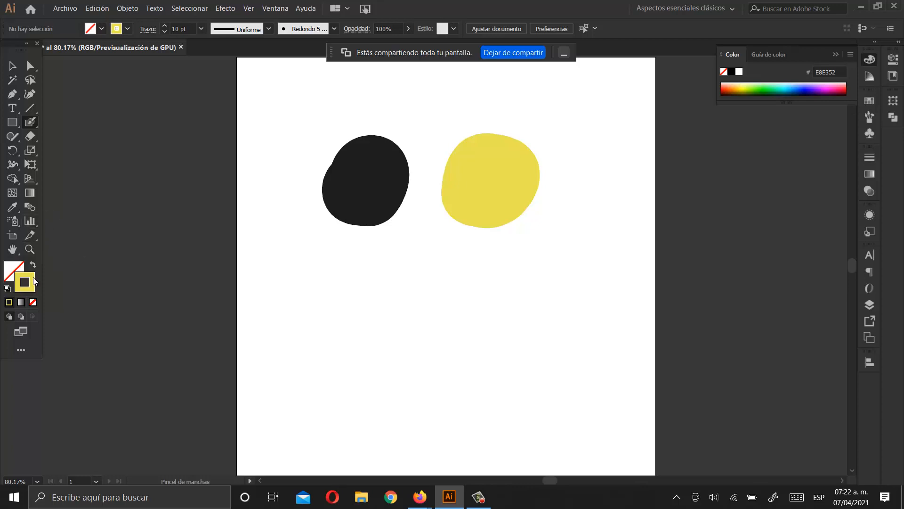
- Set the stroke color to blue 53ADE5 and paint a solid blob below the black and yellow ones
click(209, 127)
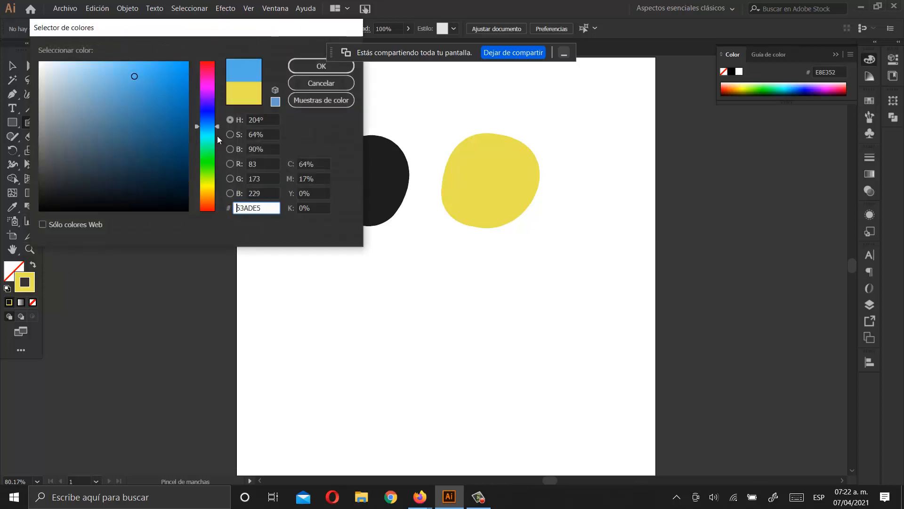
key(Return)
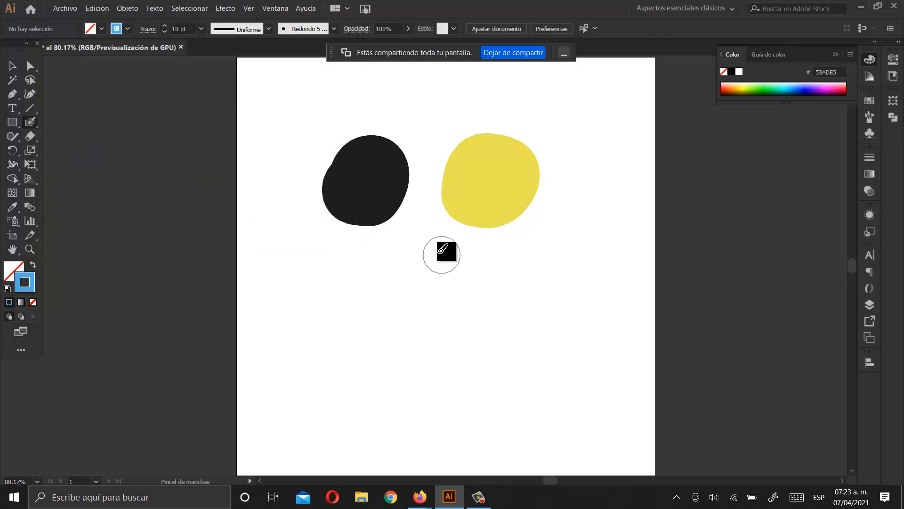
mouse_move(442, 251)
mouse_down()
mouse_move(410, 290)
mouse_move(435, 254)
mouse_move(387, 274)
mouse_move(426, 292)
mouse_move(405, 258)
mouse_move(437, 297)
mouse_move(398, 264)
mouse_up()
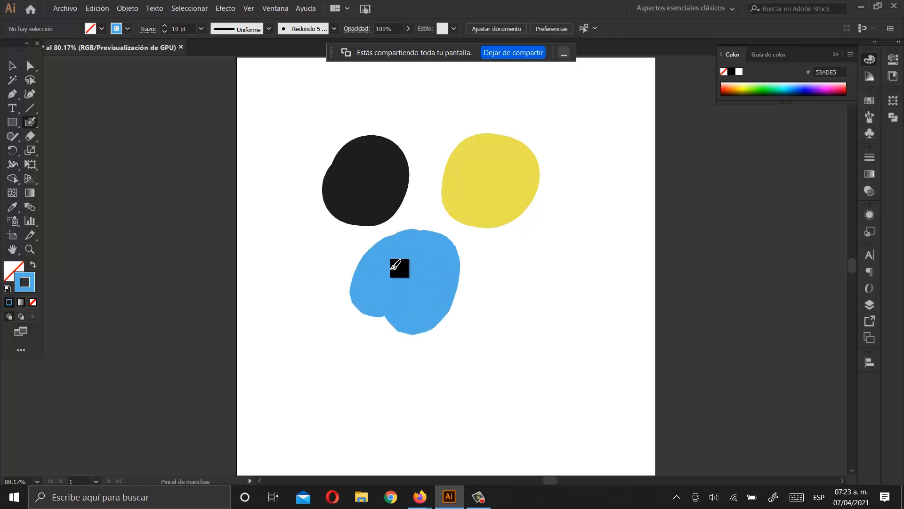
- Select the black, yellow and blue blobs one at a time to examine them as separate objects
click(11, 68)
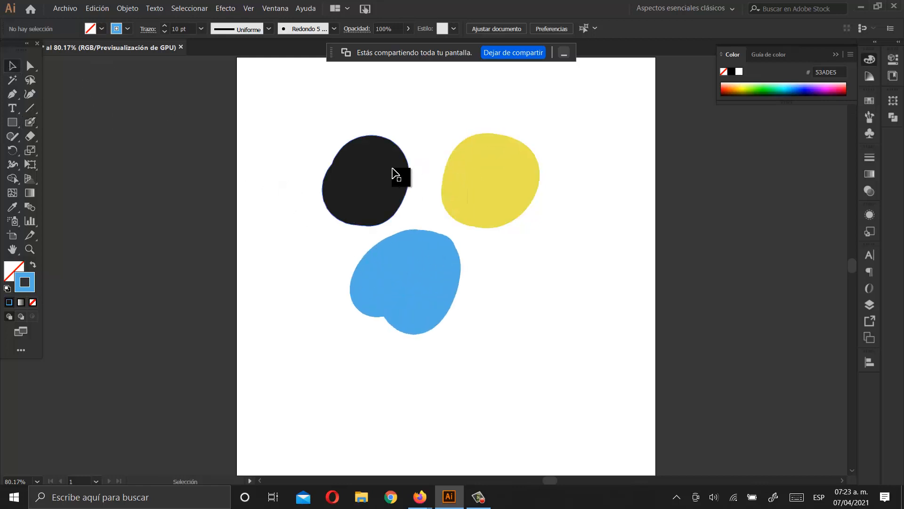
click(377, 181)
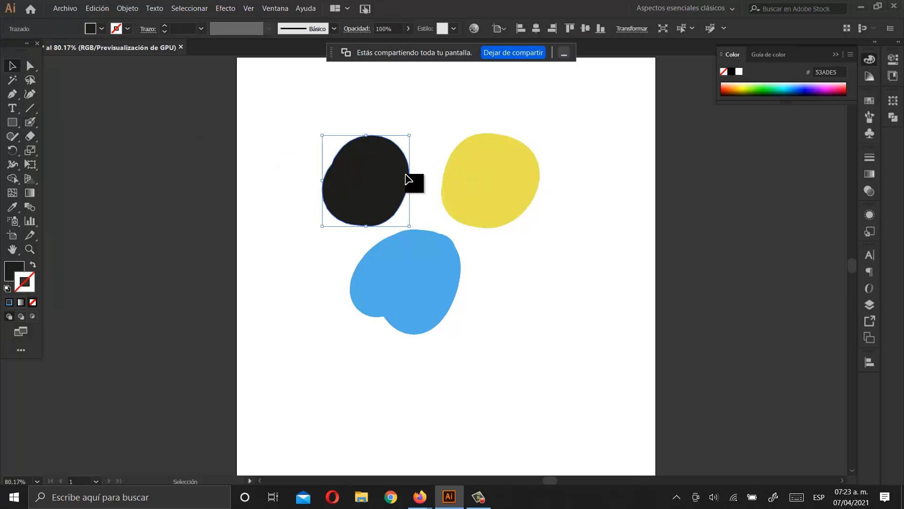
click(497, 180)
click(404, 186)
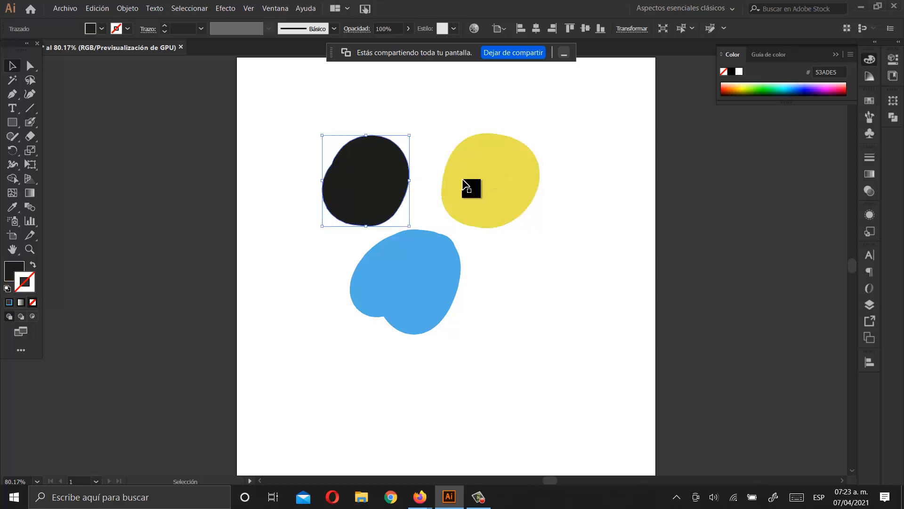
click(470, 186)
click(424, 264)
click(359, 189)
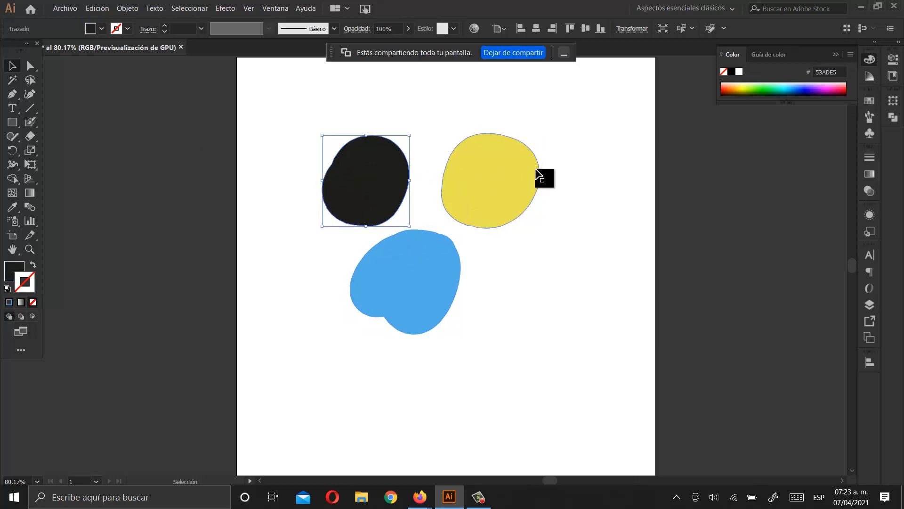
click(472, 195)
click(400, 280)
click(404, 186)
click(495, 195)
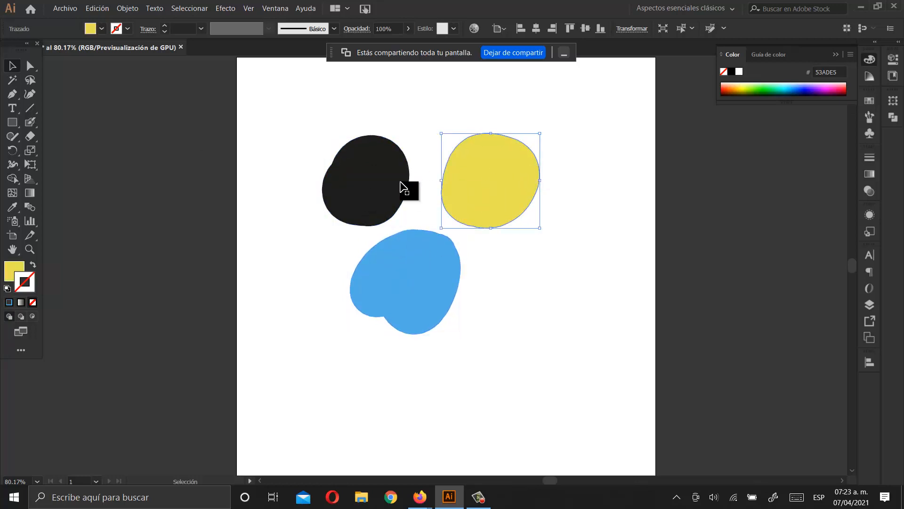
- Select all three blobs together several times to examine them as a set, and leave them deselected
click(299, 127)
drag(277, 101, 541, 349)
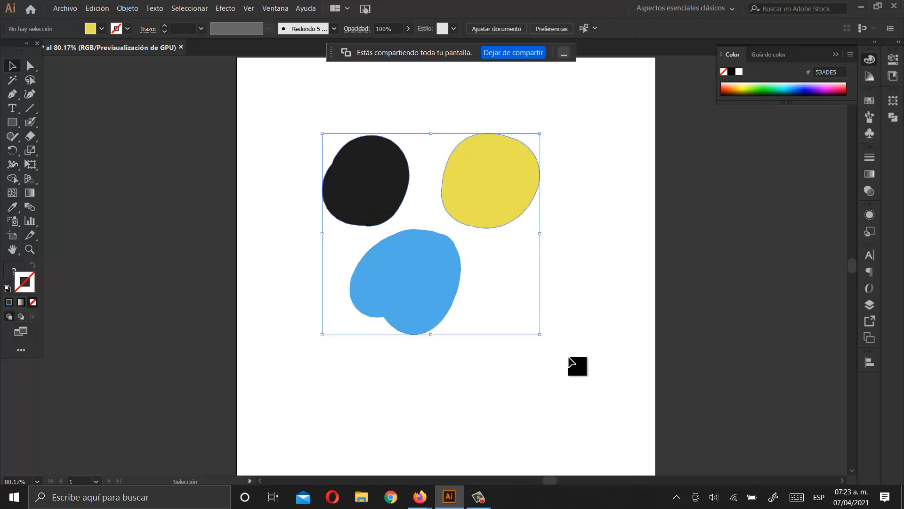
click(430, 129)
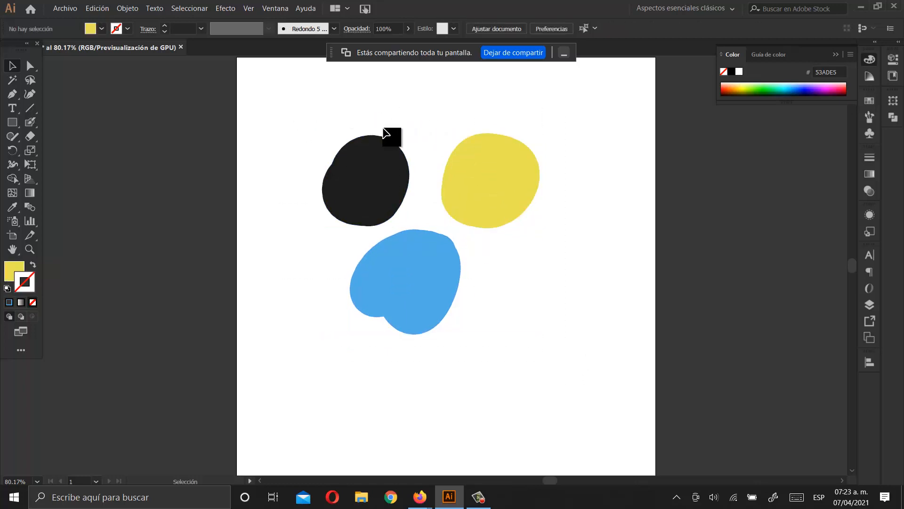
drag(291, 98, 566, 362)
click(294, 111)
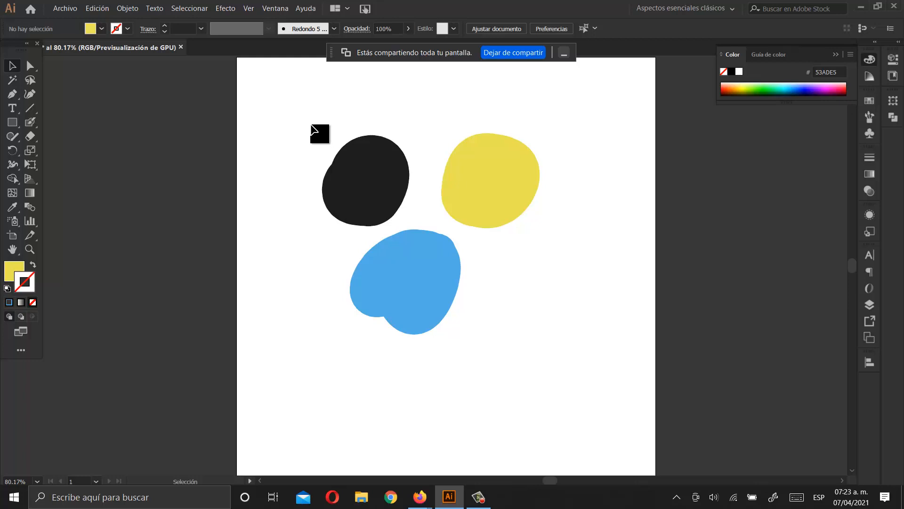
drag(311, 125, 572, 369)
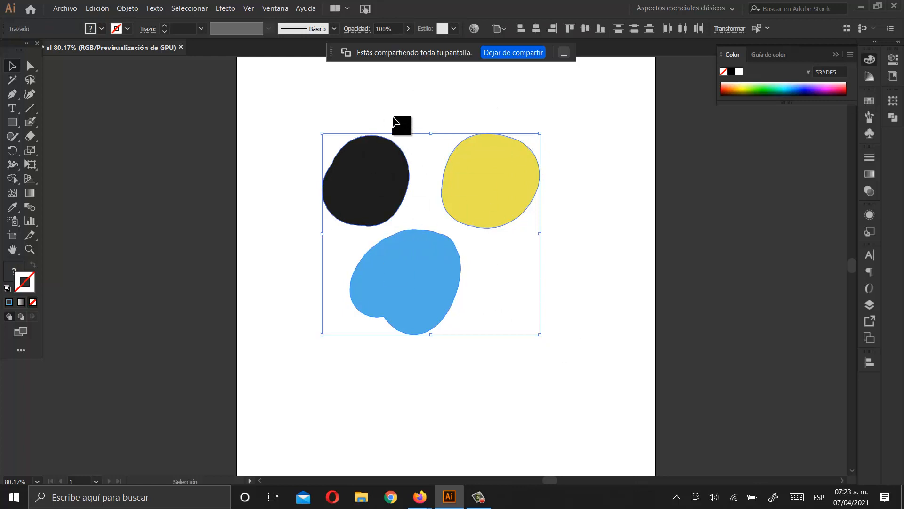
click(411, 121)
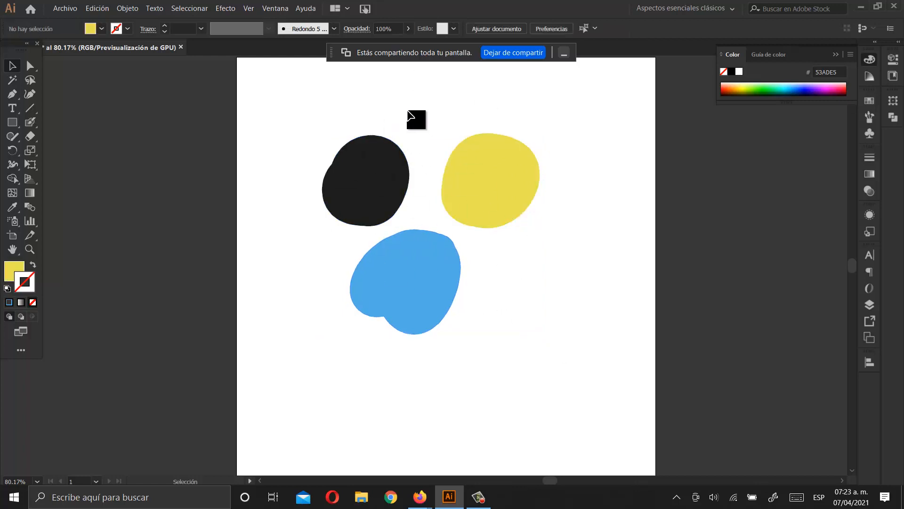
- Display the document's layers, examine the paths inside Capa 1, and add a new layer above it
click(869, 305)
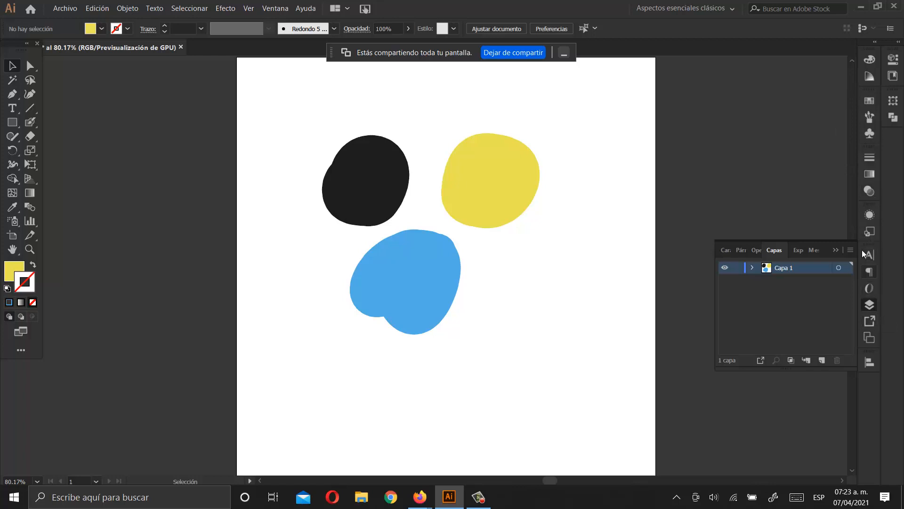
click(276, 10)
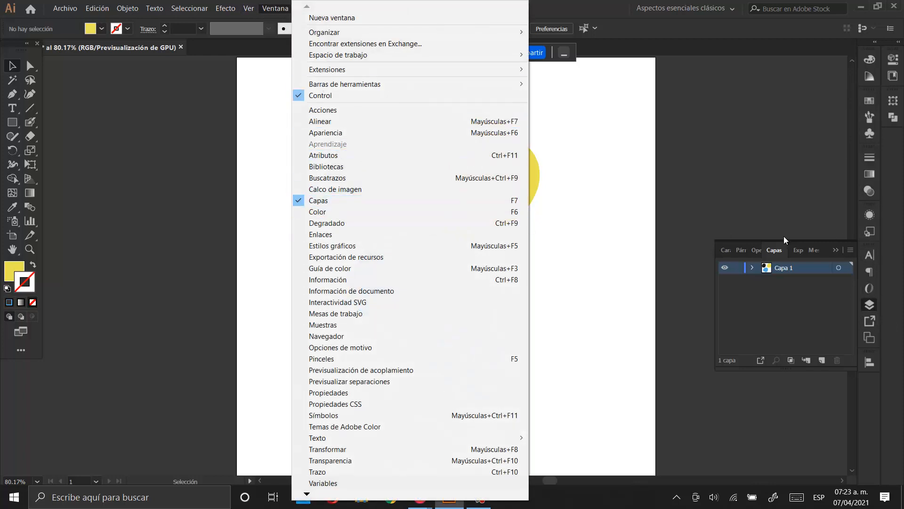
click(771, 267)
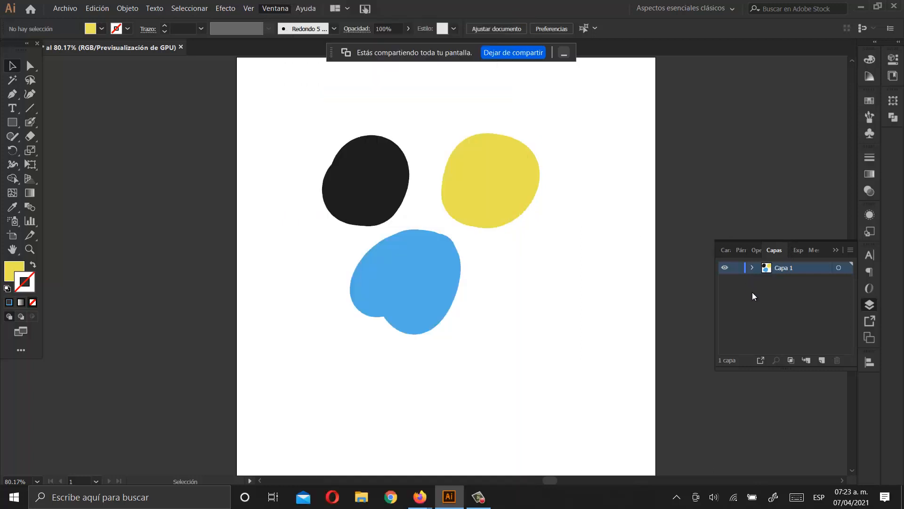
click(752, 267)
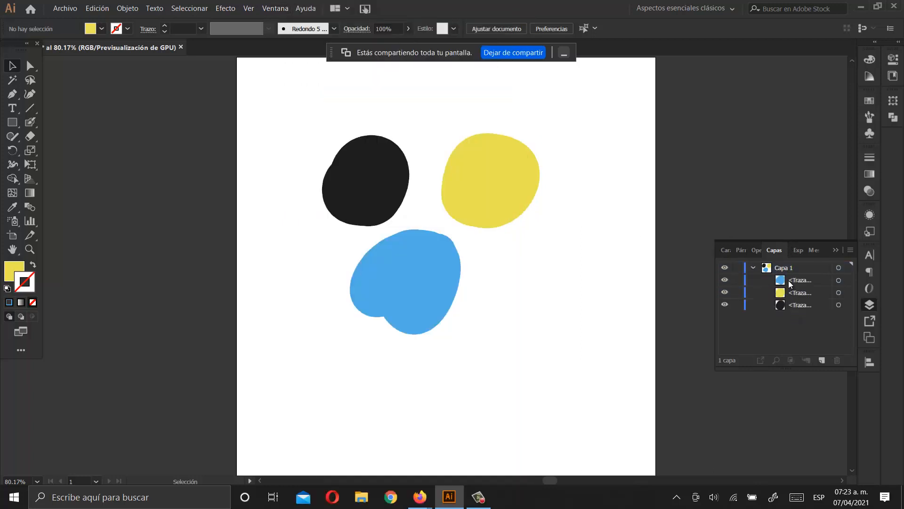
click(752, 268)
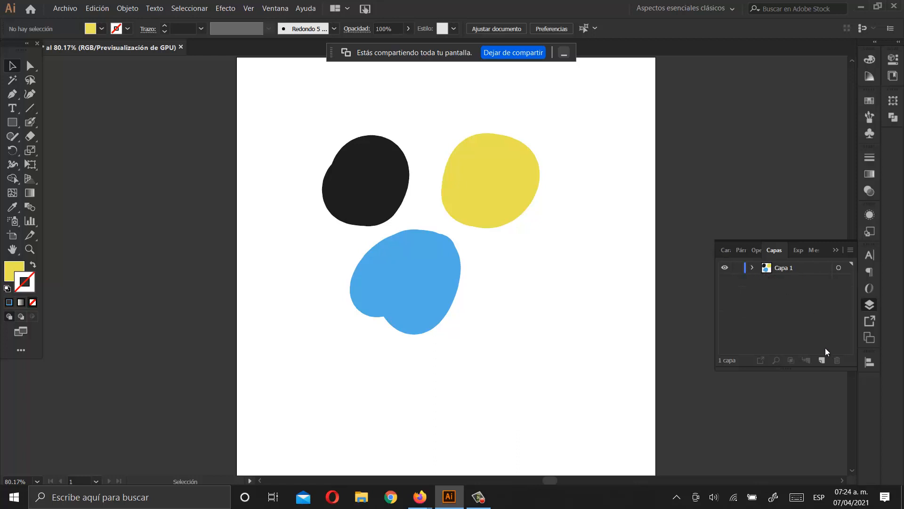
click(821, 361)
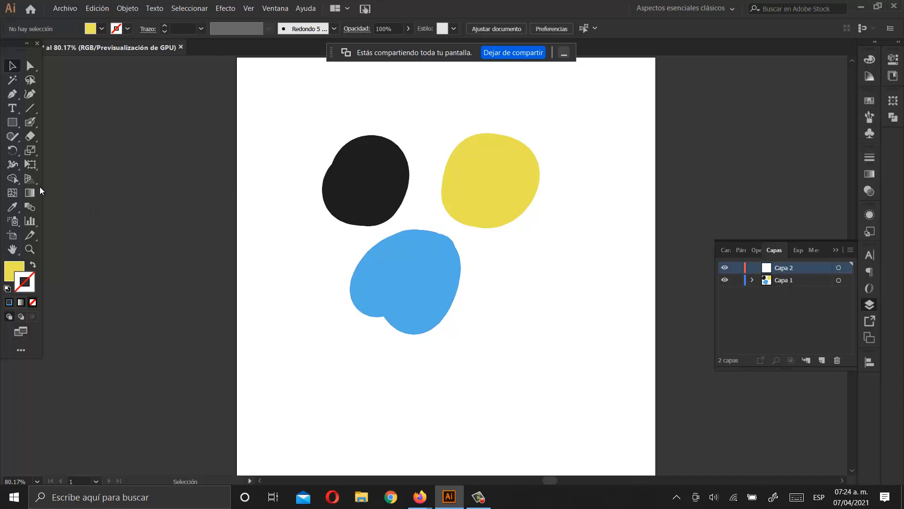
- Ready the Blob Brush, swap the fill and stroke colors, and set the stroke color to red
click(29, 124)
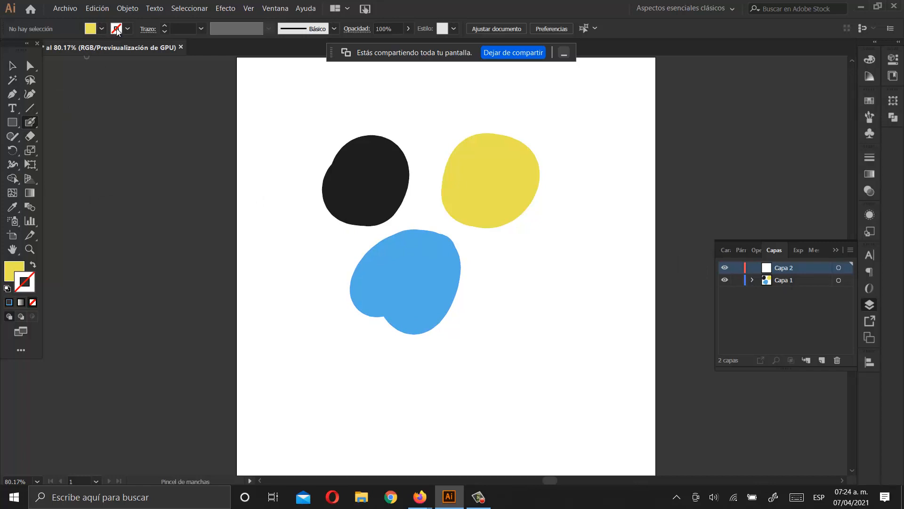
click(33, 265)
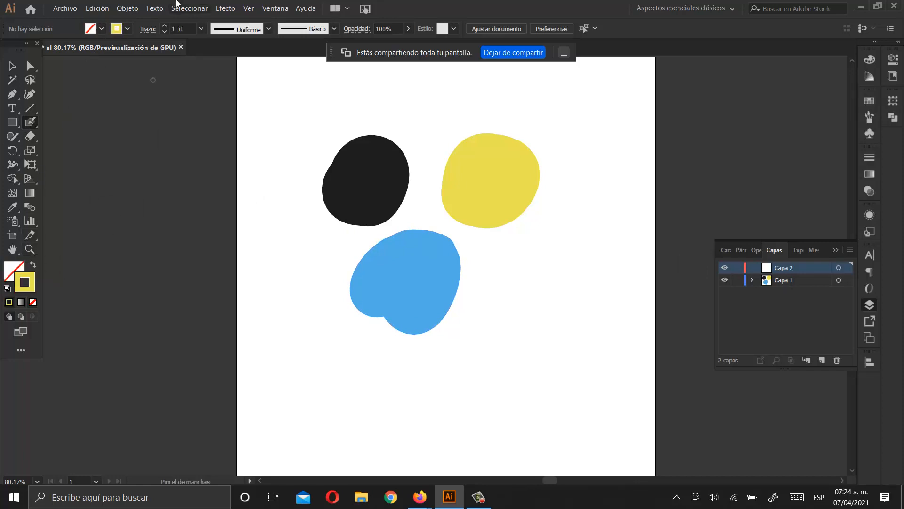
click(128, 30)
click(90, 48)
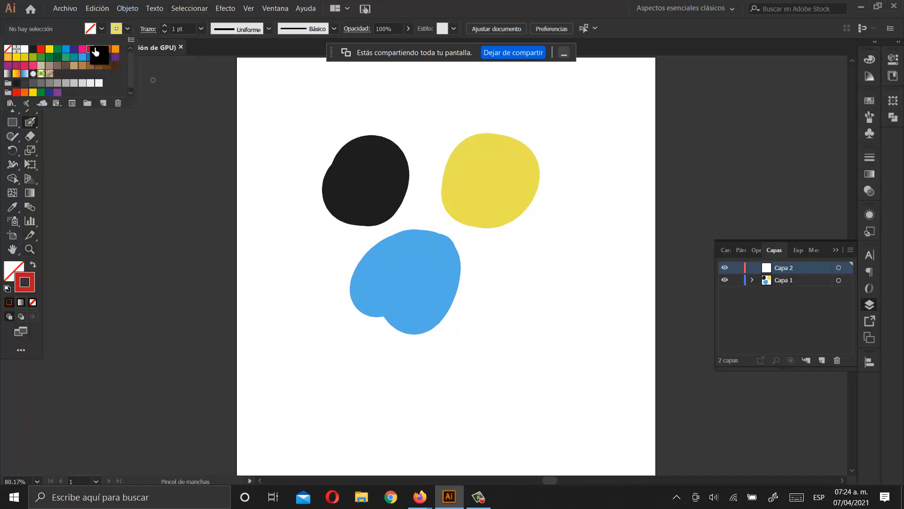
click(275, 229)
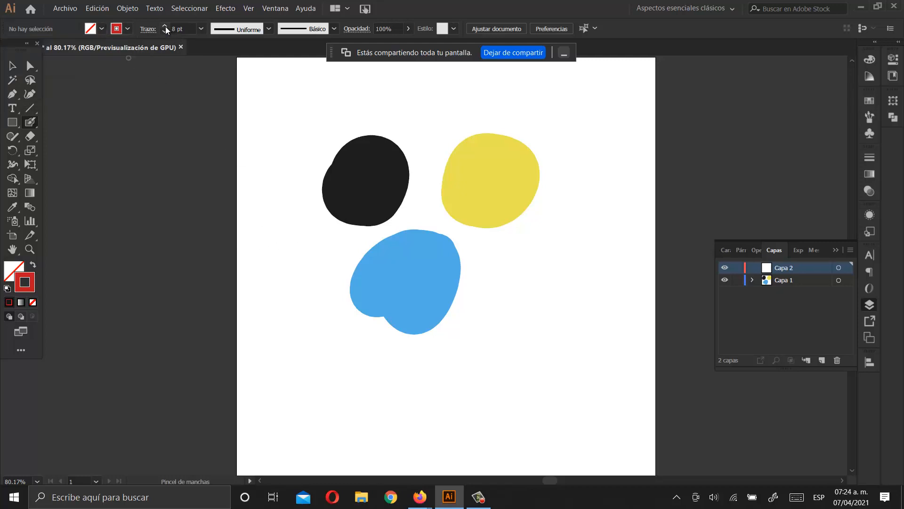
- Raise the red stroke weight to 13 pt for the Blob Brush
click(165, 27)
click(165, 27)
click(30, 109)
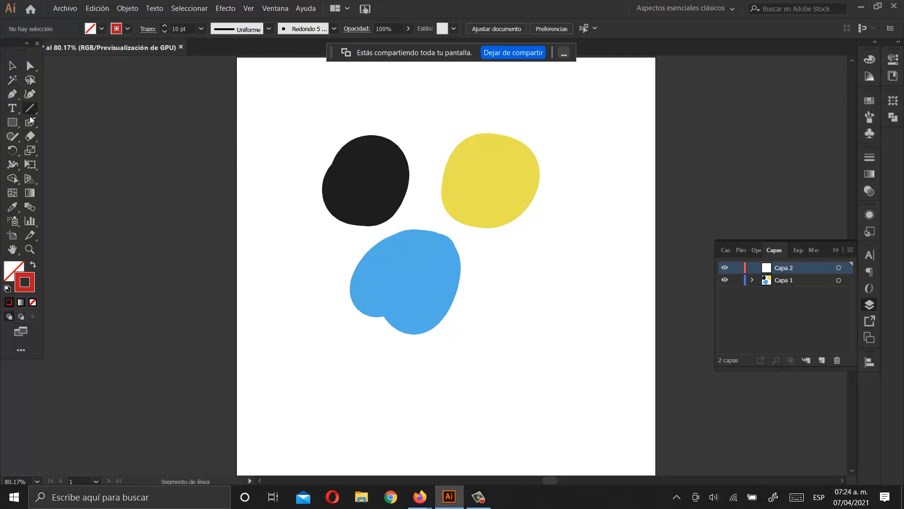
click(29, 122)
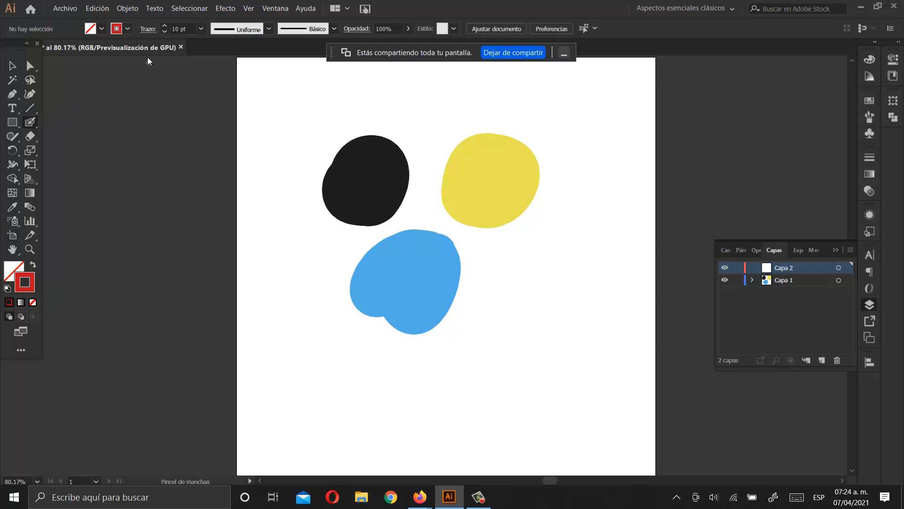
click(164, 27)
click(164, 27)
click(164, 27)
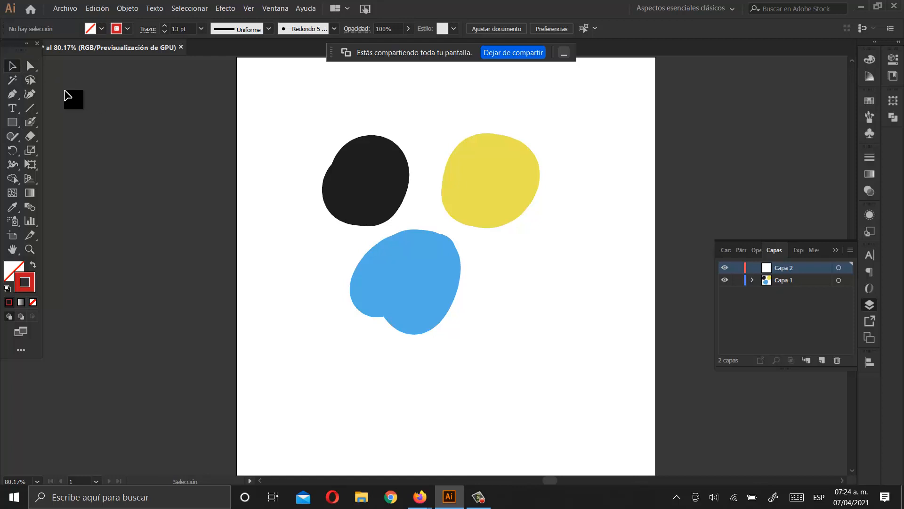
- Lower the stroke weight and paint a small red looping scribble on Capa 2 with the Paintbrush, above and left of the black blob
click(13, 68)
click(30, 122)
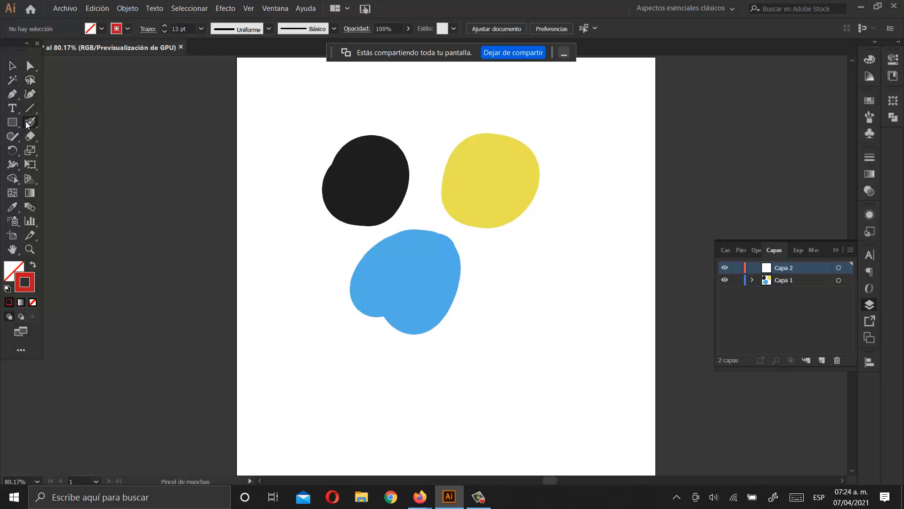
drag(27, 124, 66, 121)
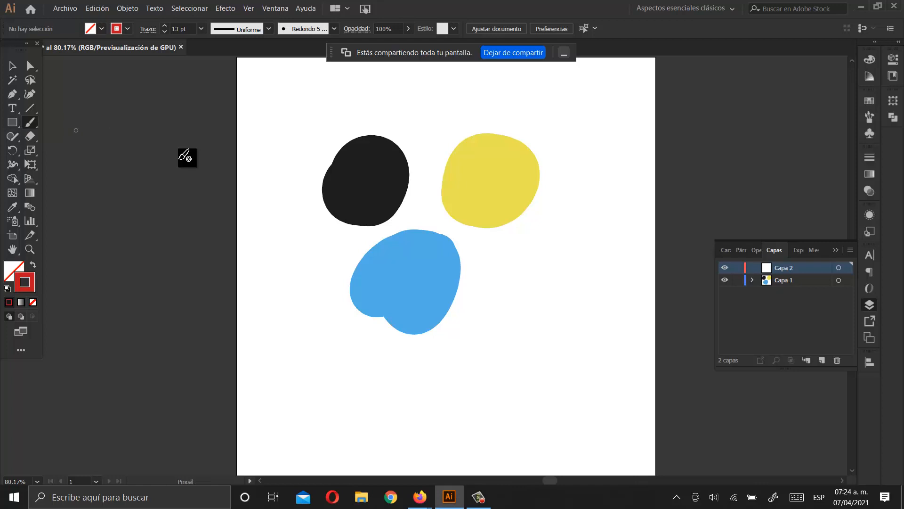
click(165, 32)
click(12, 65)
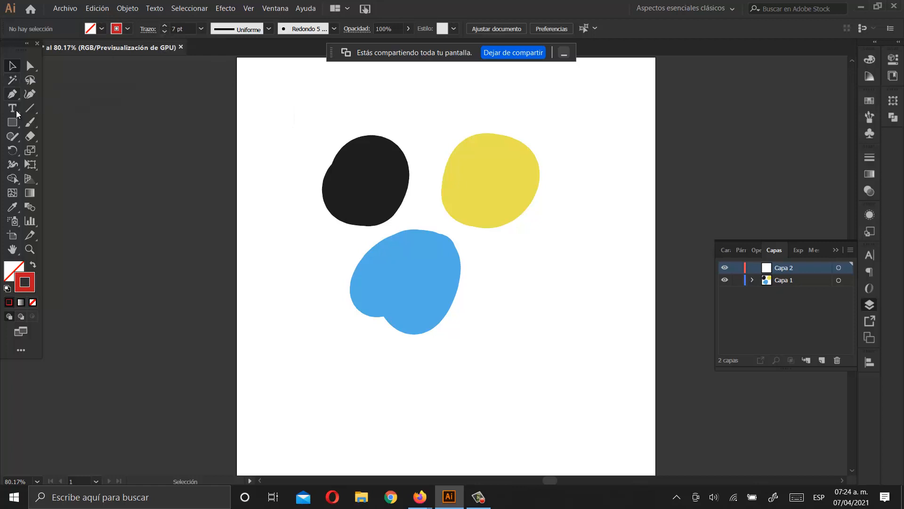
click(29, 122)
mouse_move(299, 114)
mouse_down()
mouse_move(273, 125)
mouse_move(291, 113)
mouse_move(302, 119)
mouse_up()
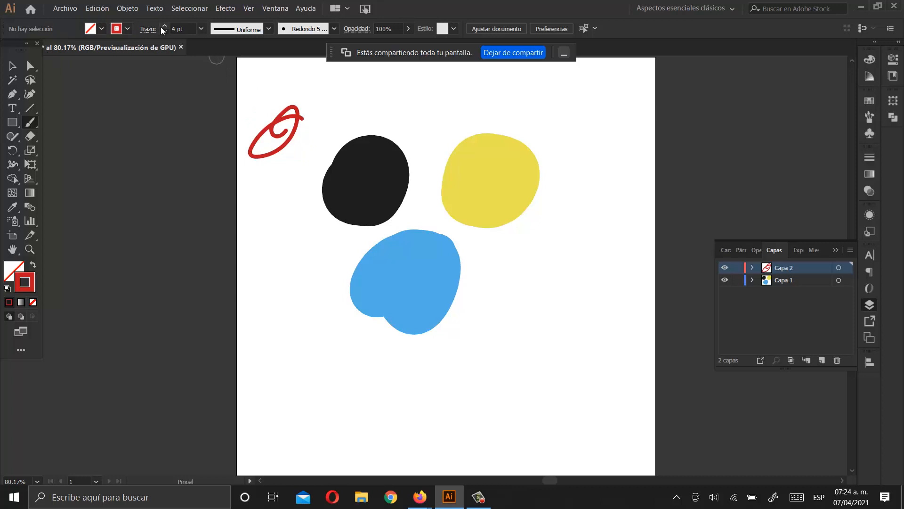
- Set the stroke weight to 11 pt and paint a solid red blob right of the blue one with the Blob Brush
click(162, 27)
click(161, 27)
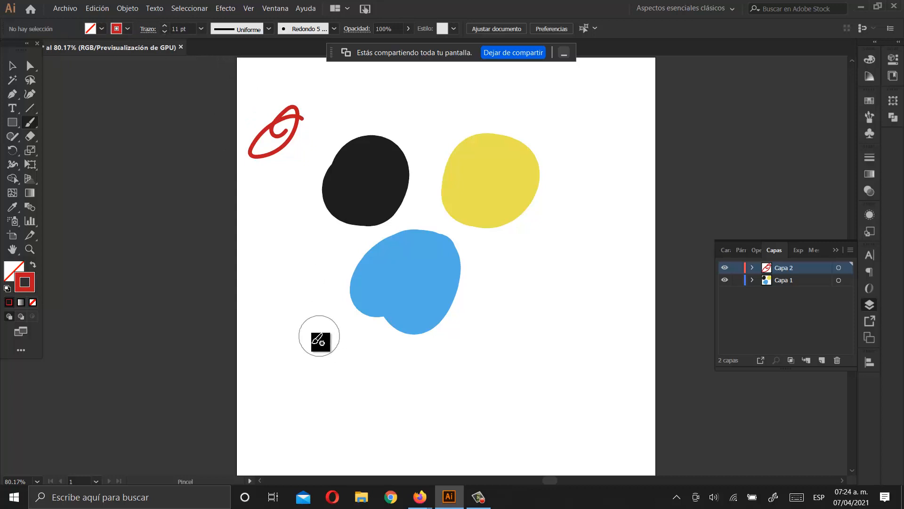
drag(34, 129, 75, 138)
mouse_move(521, 326)
mouse_down()
mouse_move(553, 307)
mouse_move(534, 277)
mouse_move(518, 329)
mouse_move(567, 318)
mouse_move(516, 265)
mouse_move(513, 330)
mouse_move(562, 297)
mouse_move(517, 329)
mouse_move(537, 294)
mouse_up()
click(13, 66)
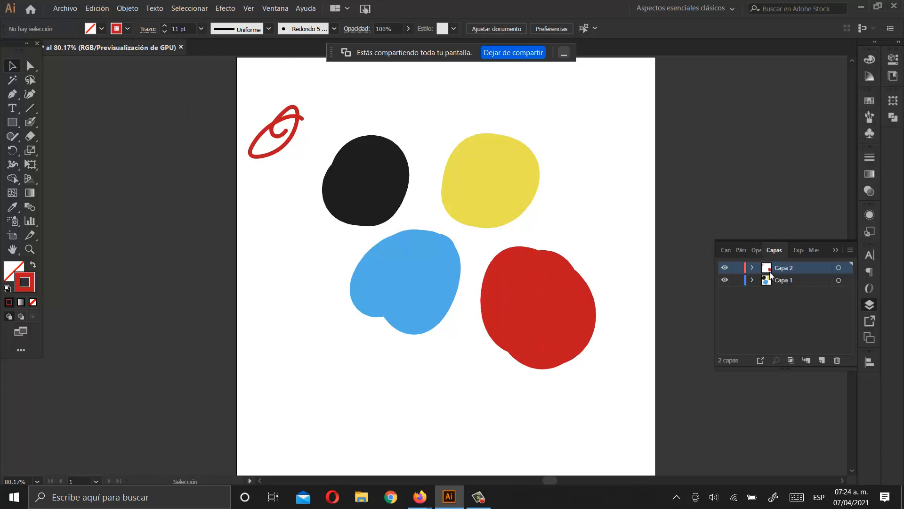
- Move the red blob to the center so it overlaps the black, yellow and blue ones, and enlarge the layers list
drag(543, 273, 449, 214)
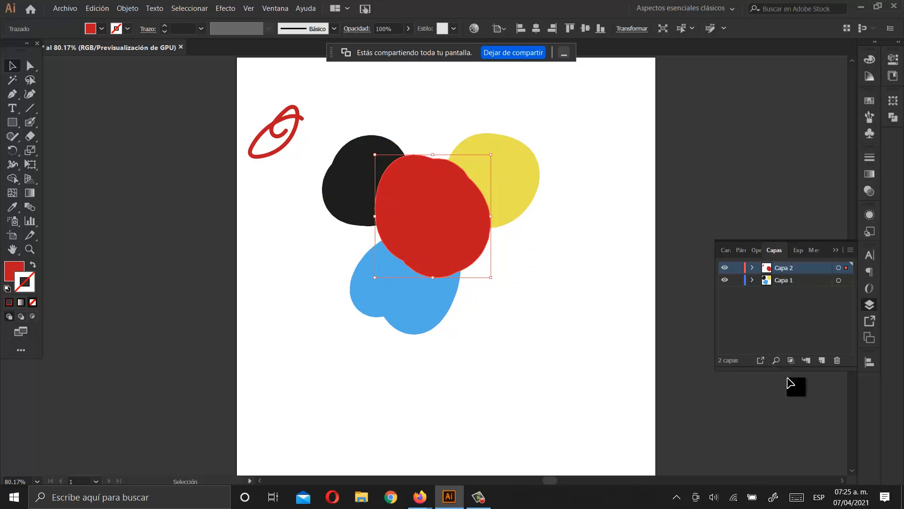
drag(795, 376, 795, 437)
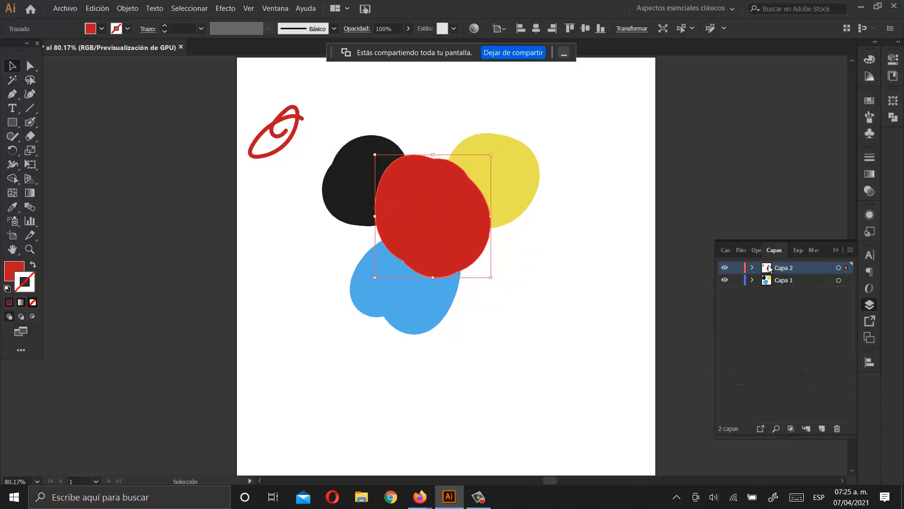
click(527, 238)
- Send the red blob to the back of its layer and deselect it
right_click(464, 217)
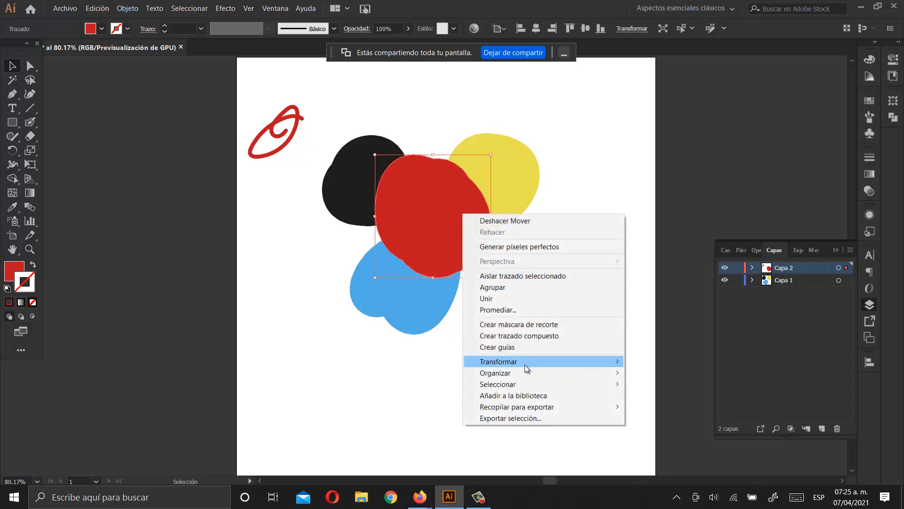
mouse_move(550, 374)
click(659, 406)
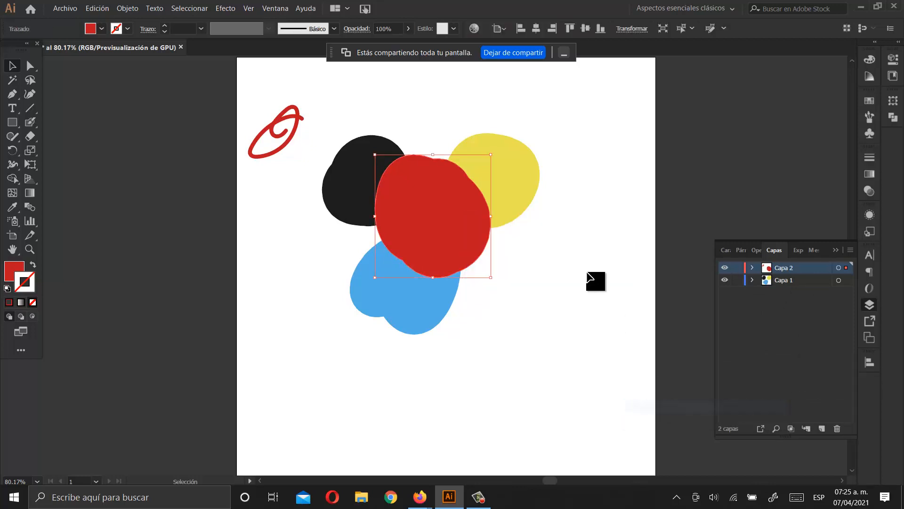
click(593, 281)
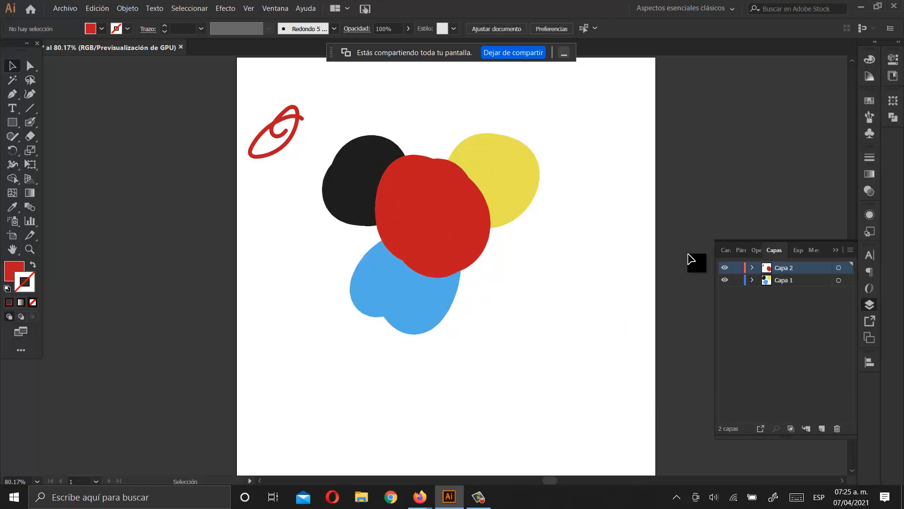
- Expand Capa 2 and Capa 1 to examine their paths, select the red blob, and highlight Capa 1
click(752, 268)
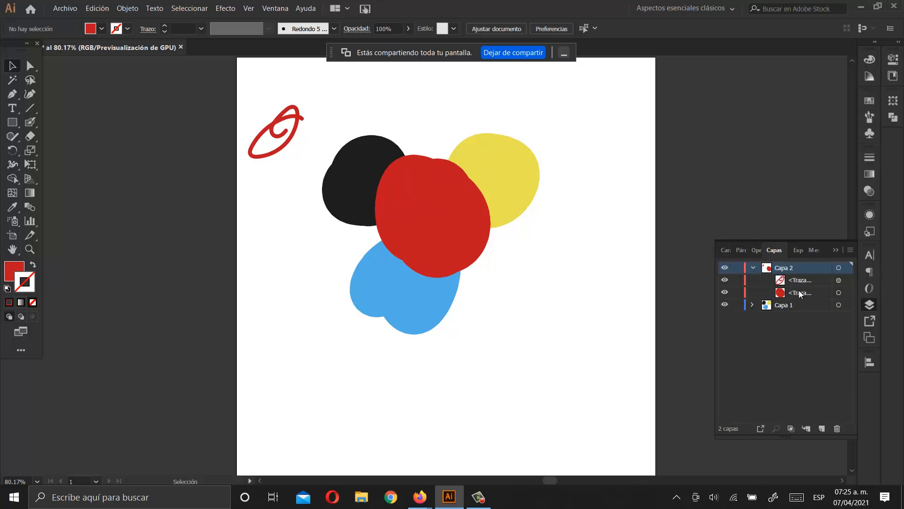
click(752, 305)
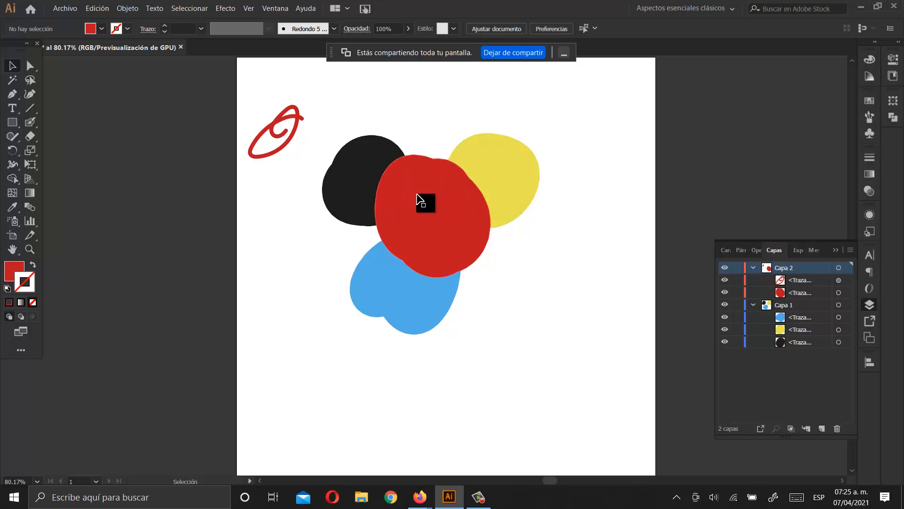
click(430, 203)
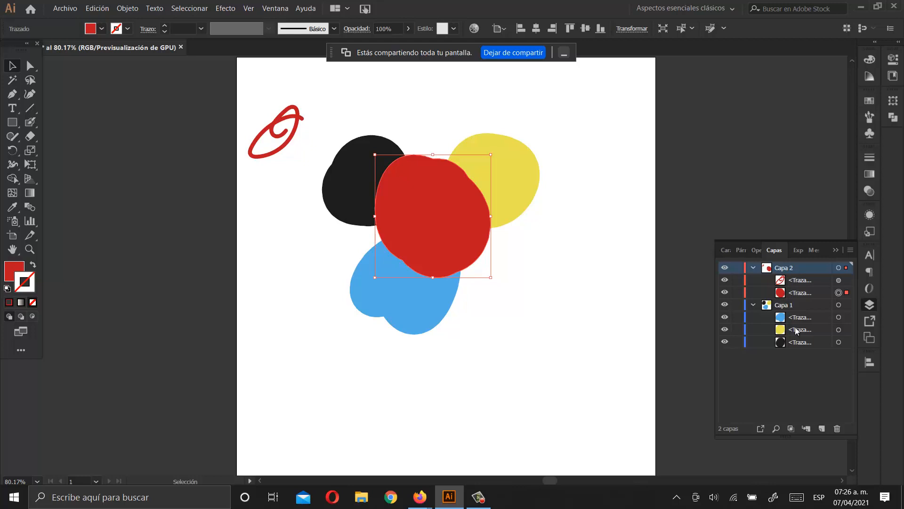
click(797, 306)
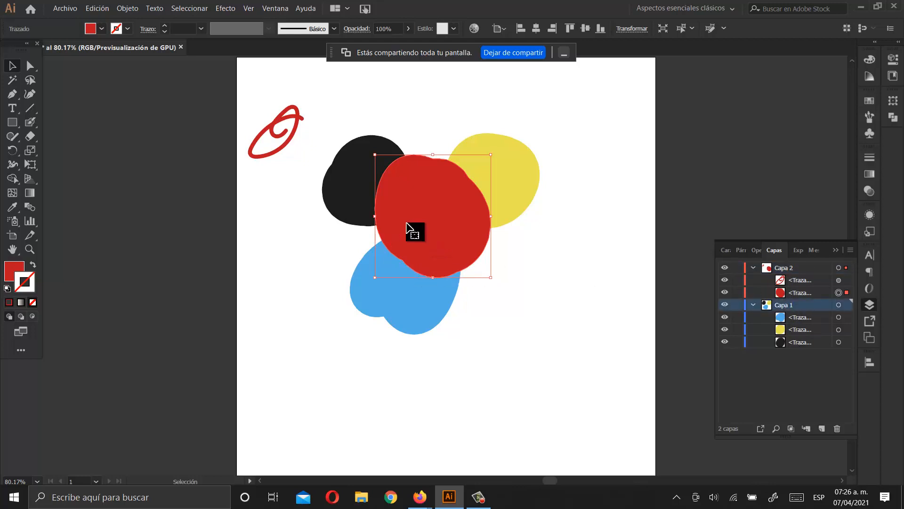
- Move Capa 2 below Capa 1 and reposition the red blob behind the black, yellow and blue ones
drag(436, 204, 480, 241)
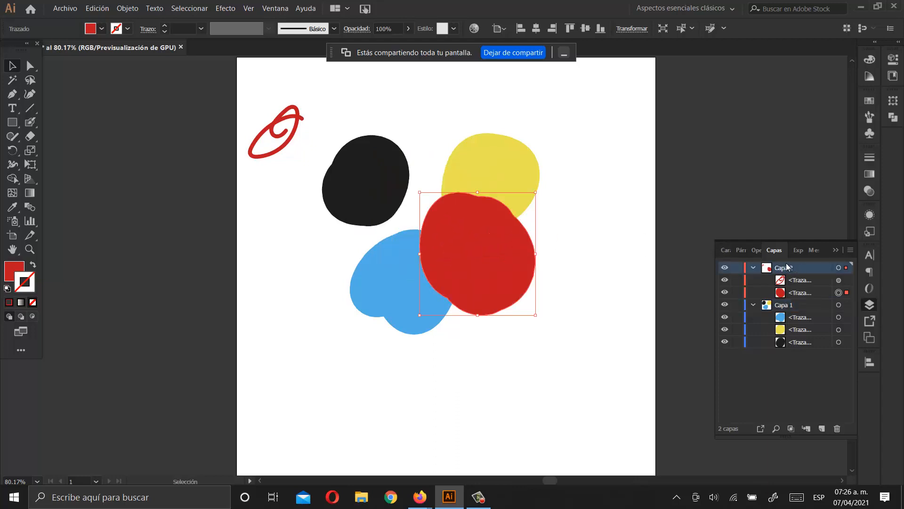
drag(783, 273, 783, 352)
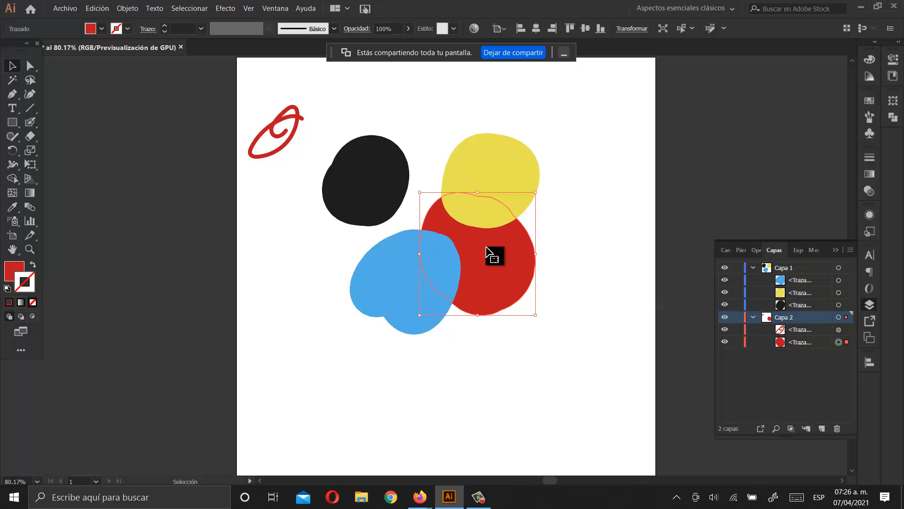
click(565, 272)
click(509, 275)
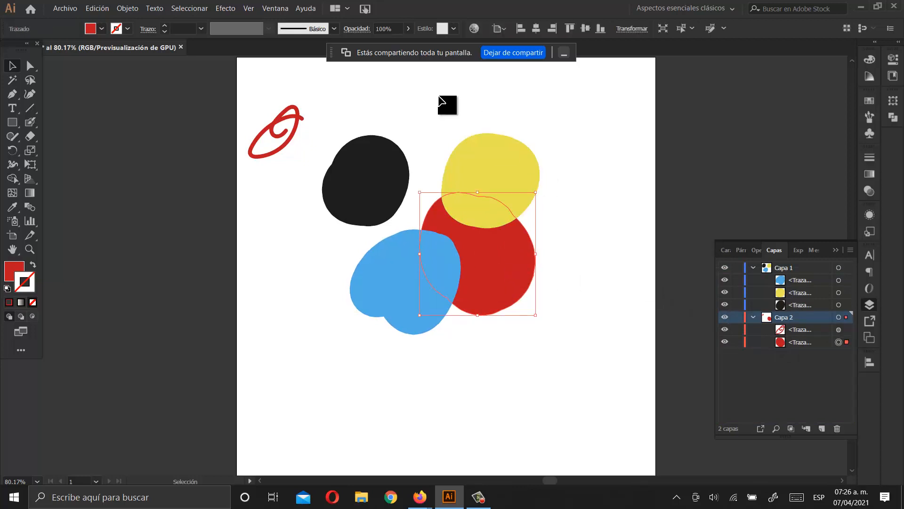
drag(505, 271, 486, 252)
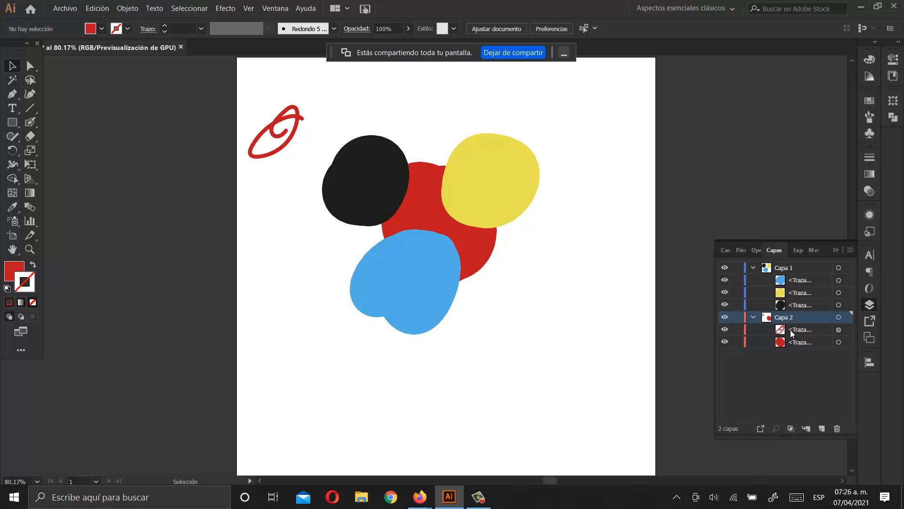
- Cut the red blob from Capa 2, paste it into Capa 1, and place it over the other three blobs
click(799, 342)
click(421, 216)
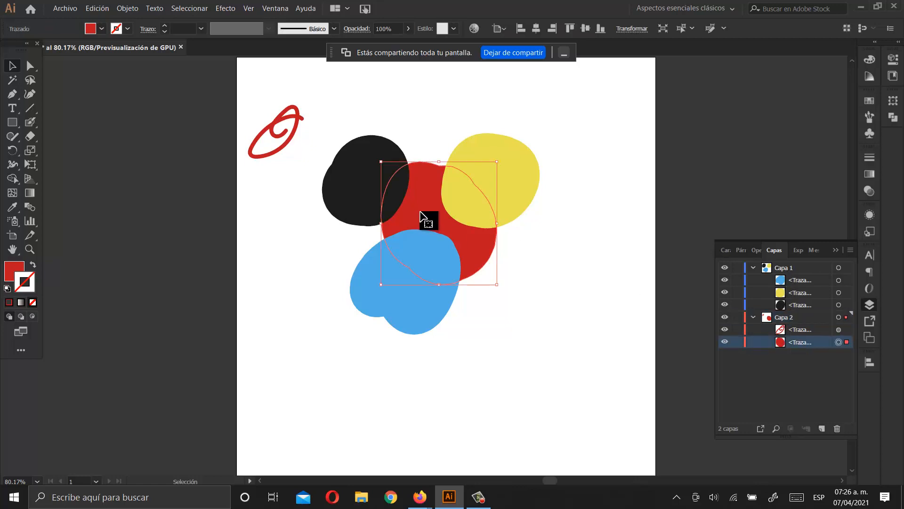
key(Delete)
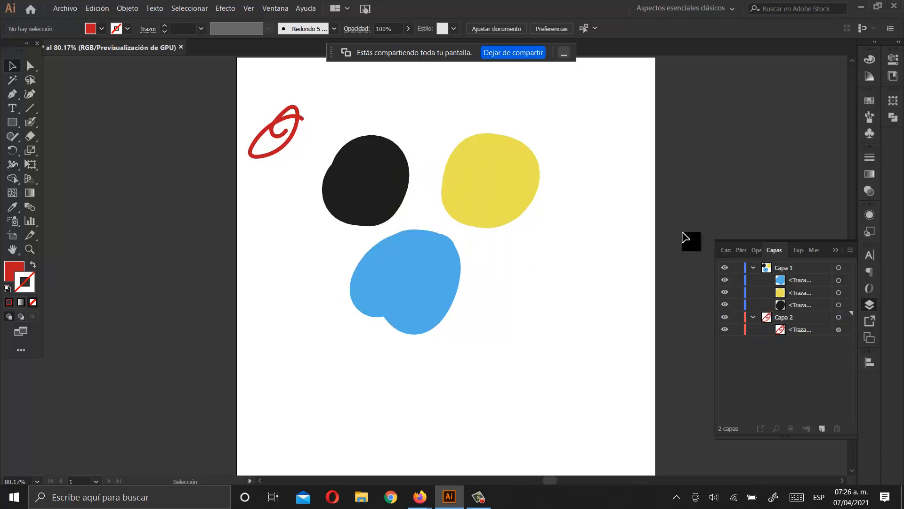
click(775, 266)
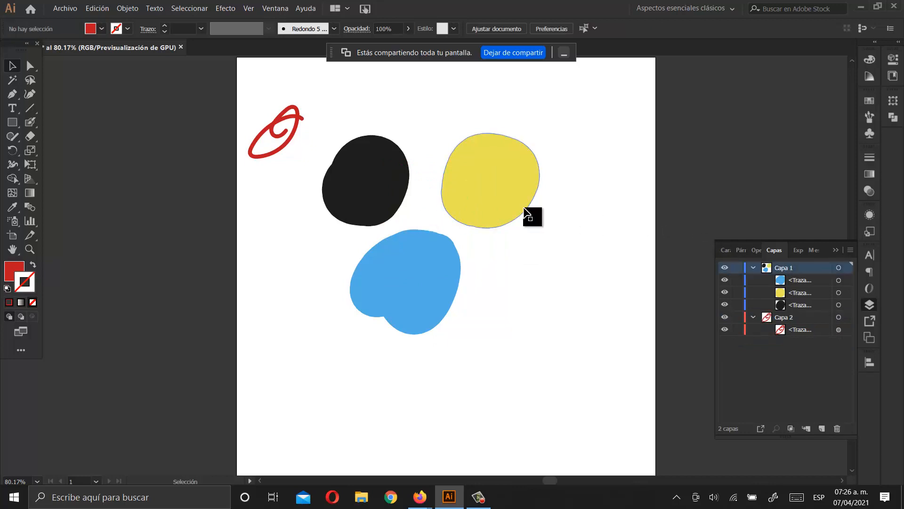
key(ctrl+f)
drag(409, 254, 424, 216)
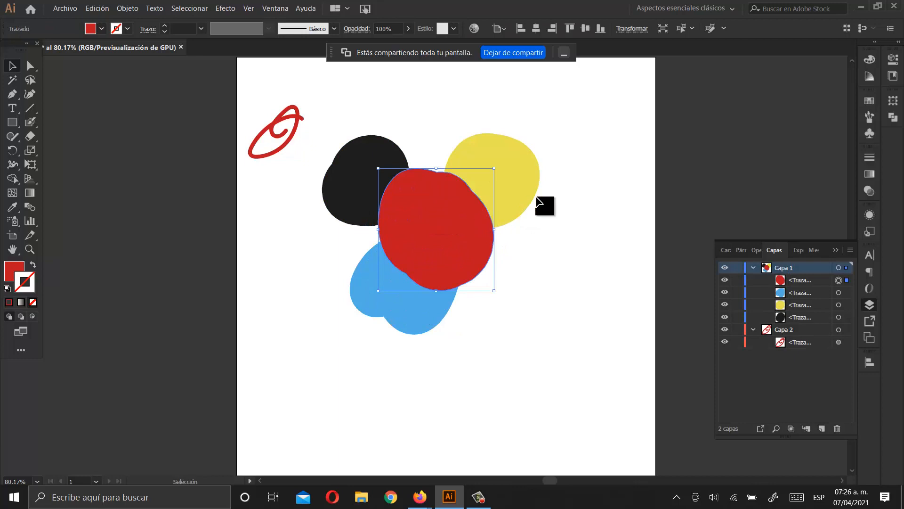
- Reorder the paths in Capa 1 from front to back as yellow, blue, red and black, then deselect
click(804, 281)
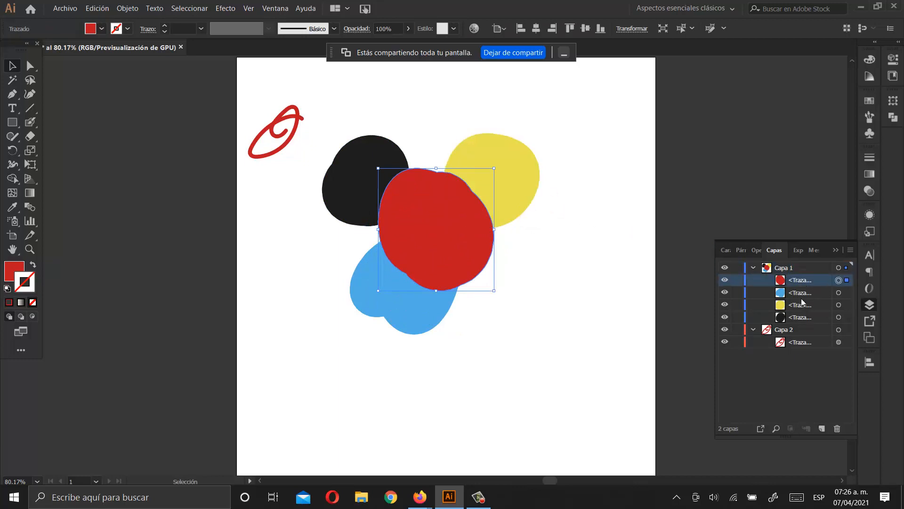
drag(802, 283, 782, 306)
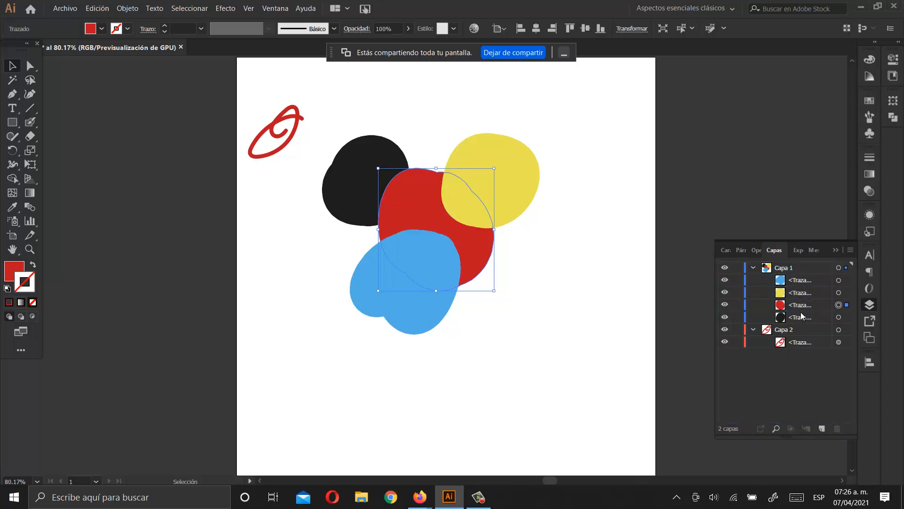
drag(799, 283, 800, 297)
click(534, 208)
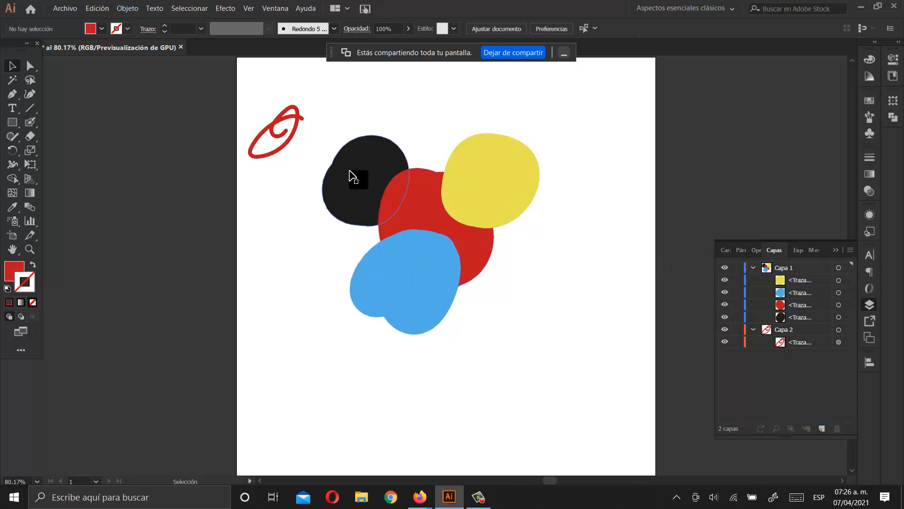
- Bring the blue blob to the front of Capa 1 with Traer al frente, and deselect it
click(419, 264)
right_click(418, 261)
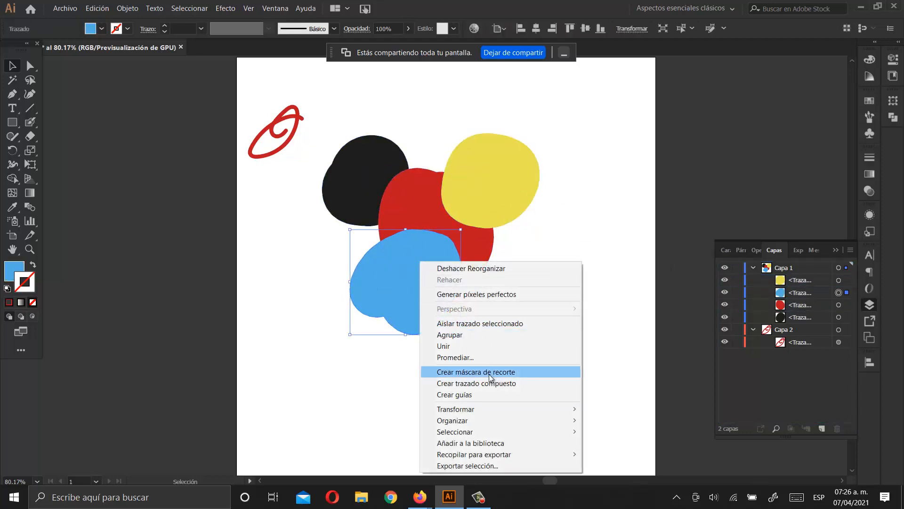
mouse_move(487, 421)
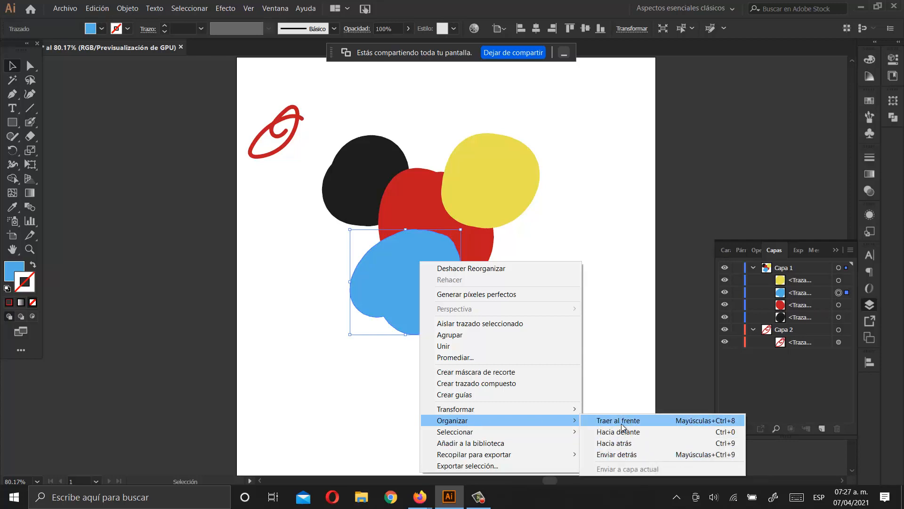
click(621, 421)
click(572, 320)
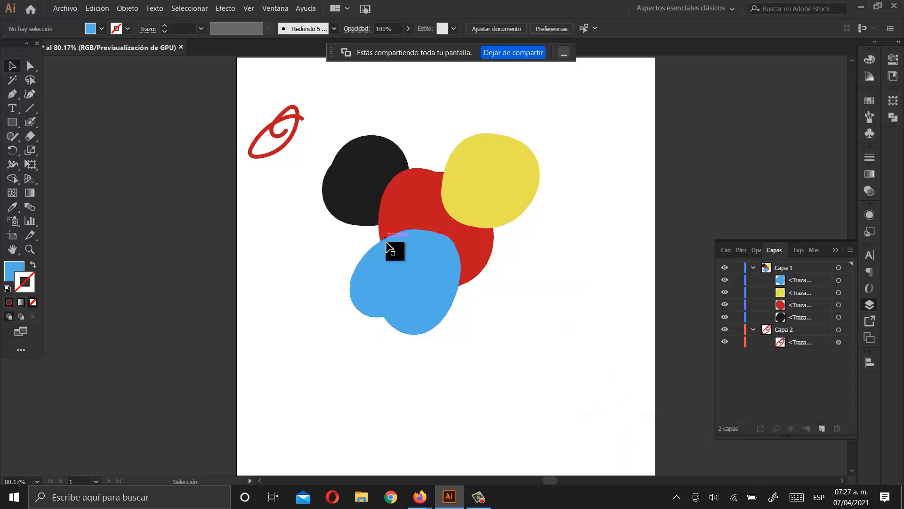
- Apply Hacia delante to the blue blob, and move it one level back with Hacia atrás
click(387, 243)
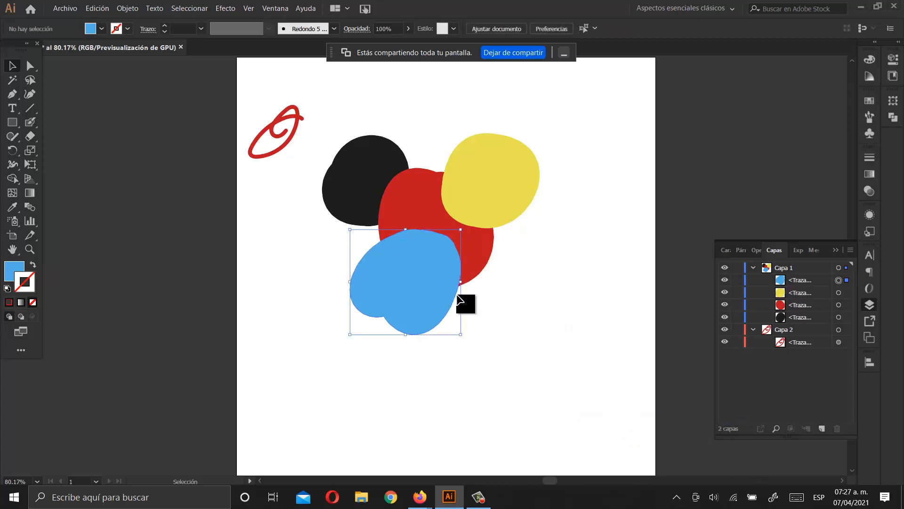
right_click(415, 272)
mouse_move(568, 430)
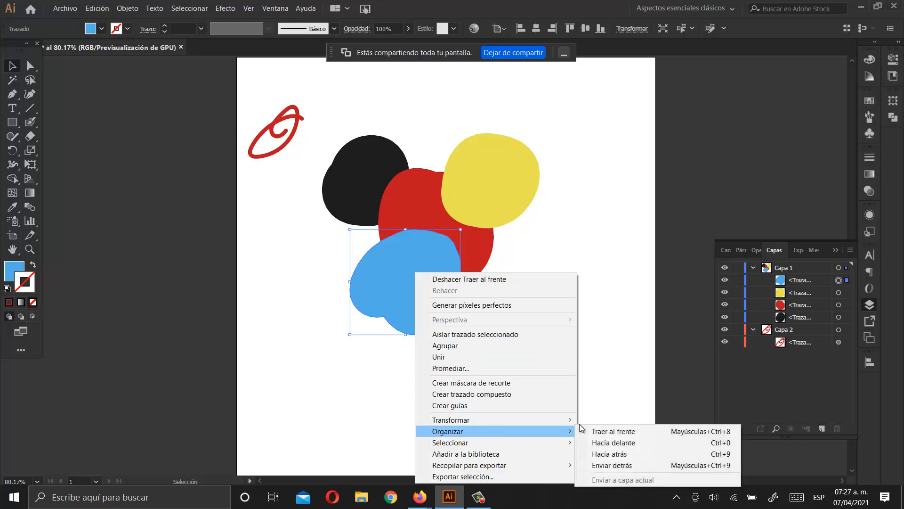
click(624, 443)
right_click(386, 280)
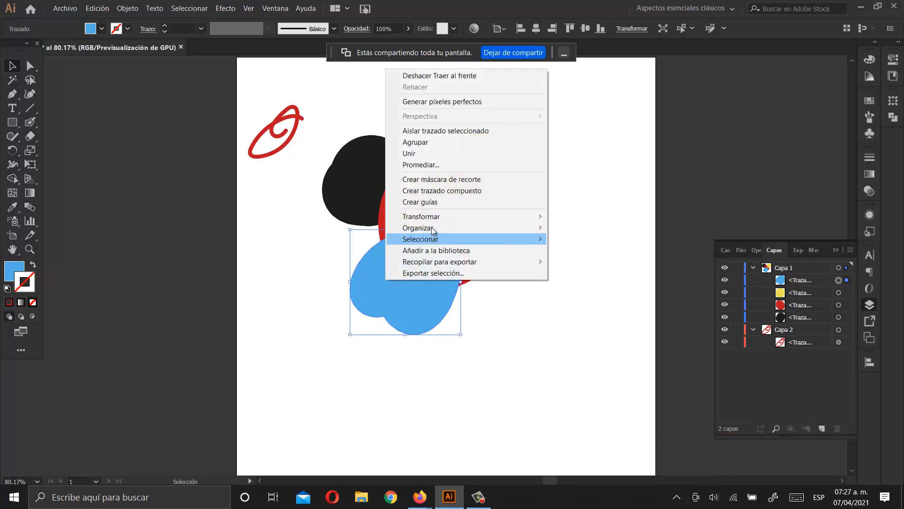
mouse_move(431, 227)
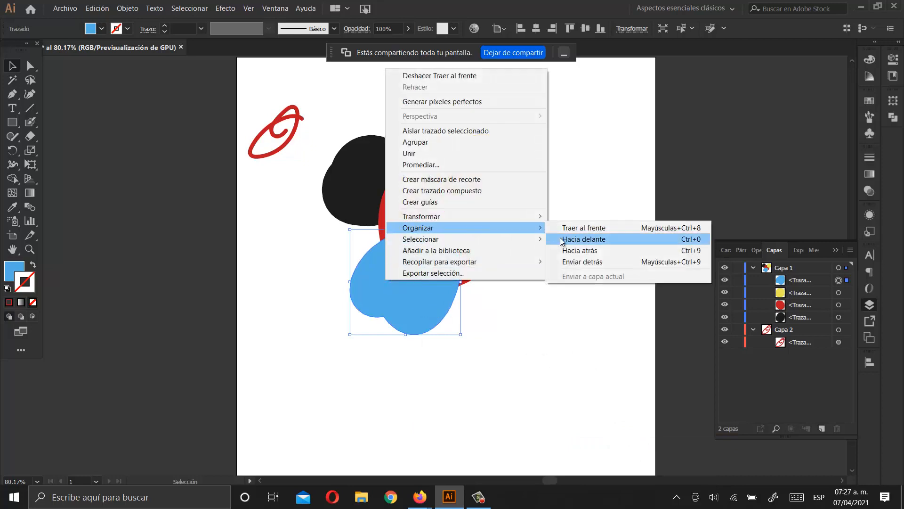
click(594, 251)
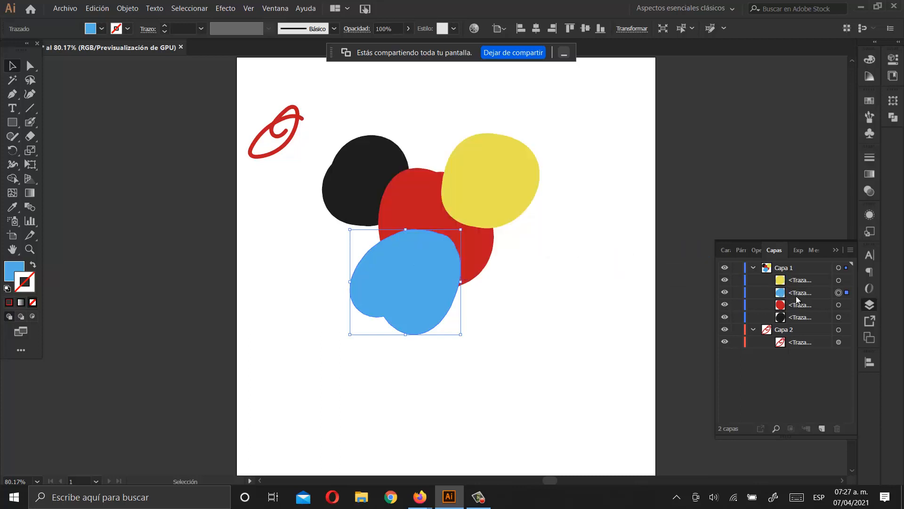
- Move the blue blob one level back behind the red one with Hacia atrás, and return it to the front with Traer al frente
right_click(419, 264)
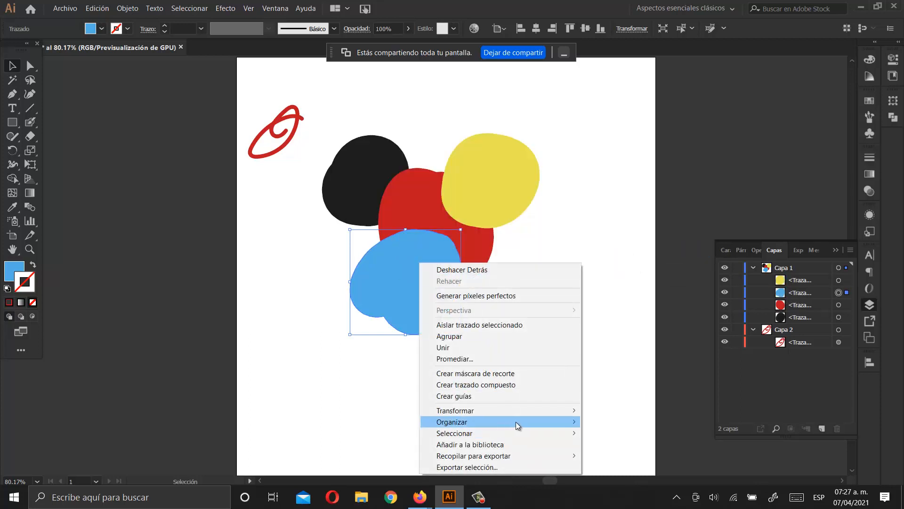
mouse_move(515, 422)
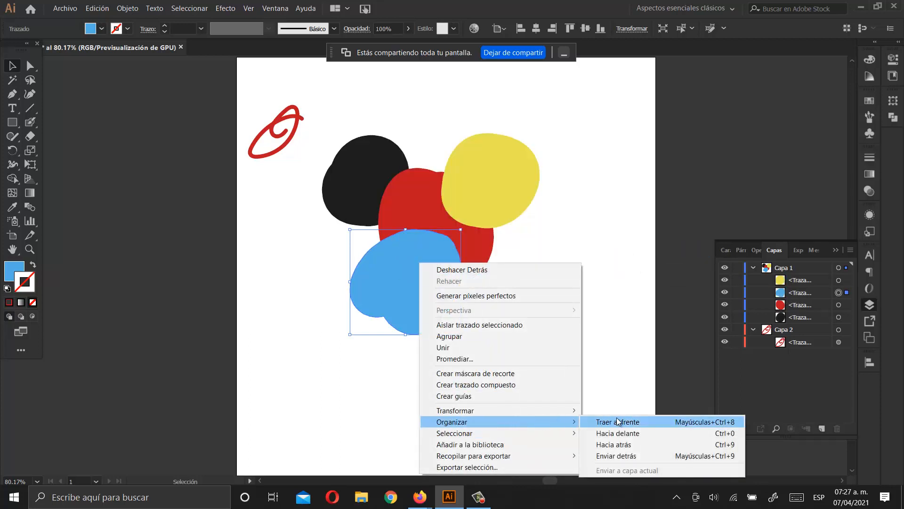
click(627, 445)
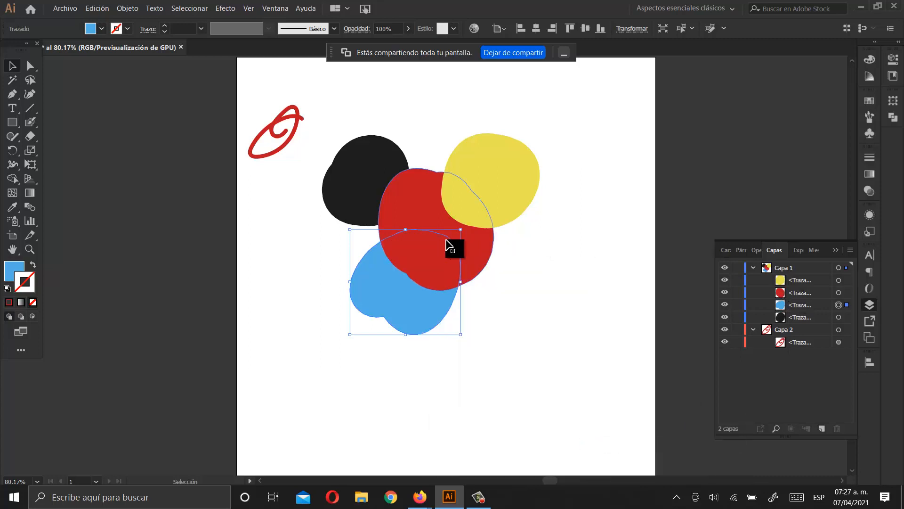
right_click(433, 305)
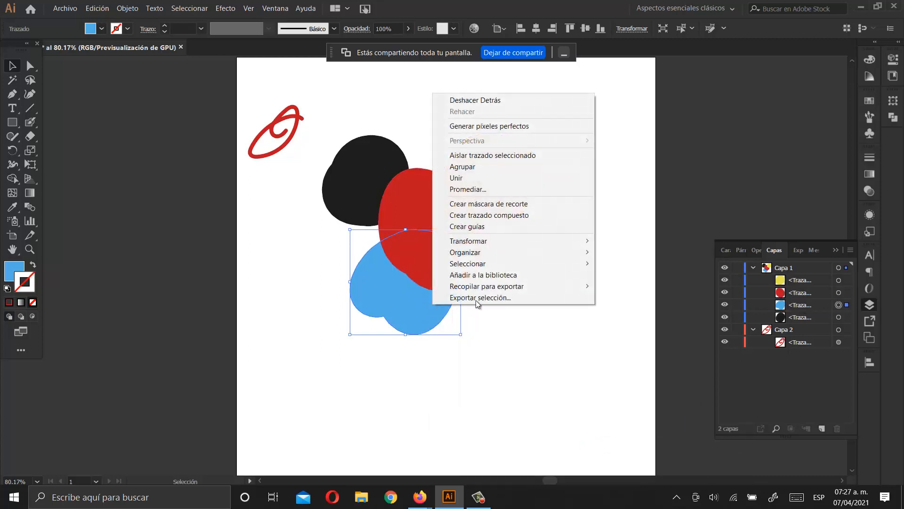
mouse_move(491, 252)
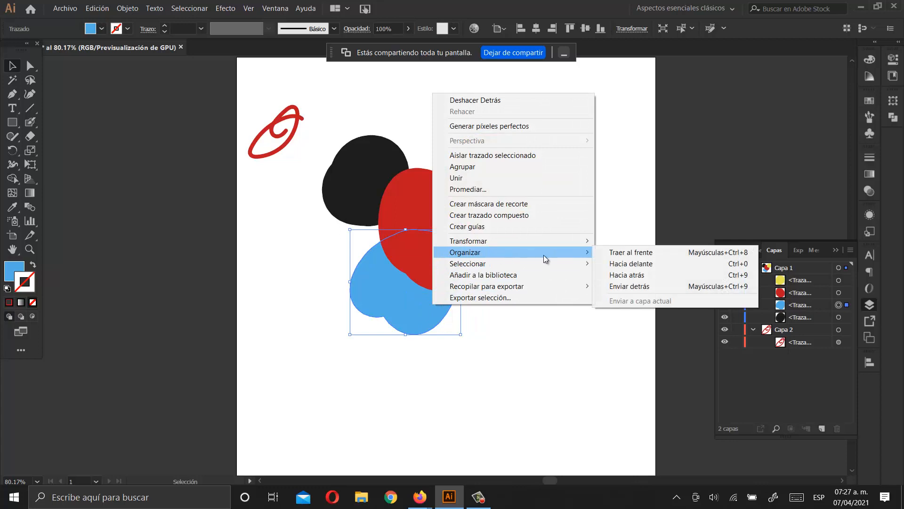
click(631, 253)
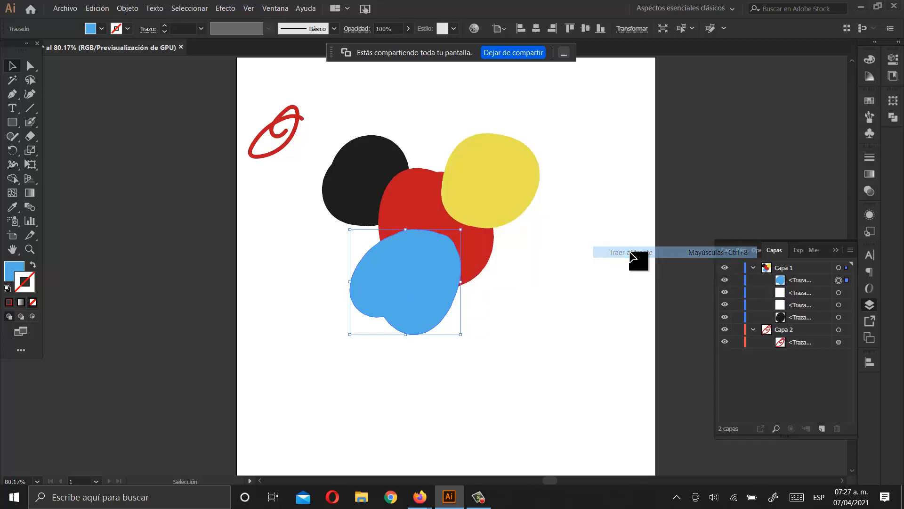
- Send the blue blob behind all other paths in Capa 1 with Enviar detrás, and deselect it
right_click(400, 273)
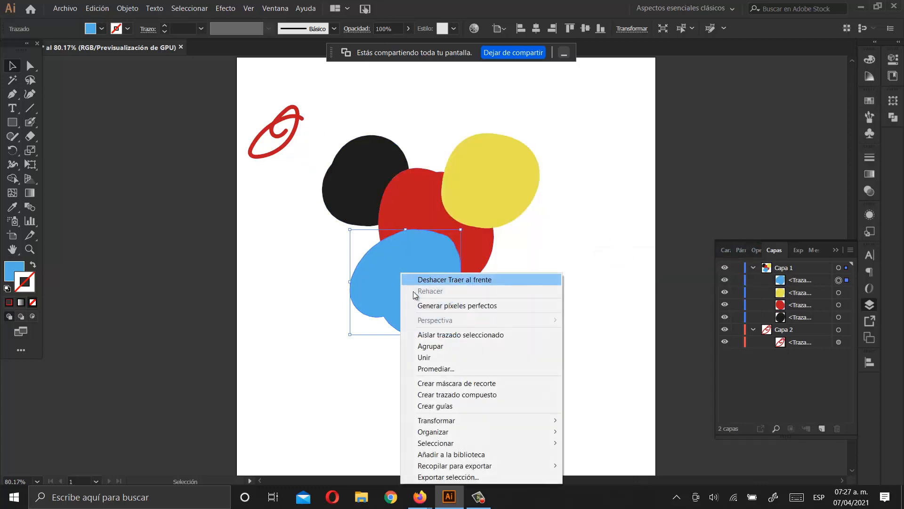
mouse_move(460, 432)
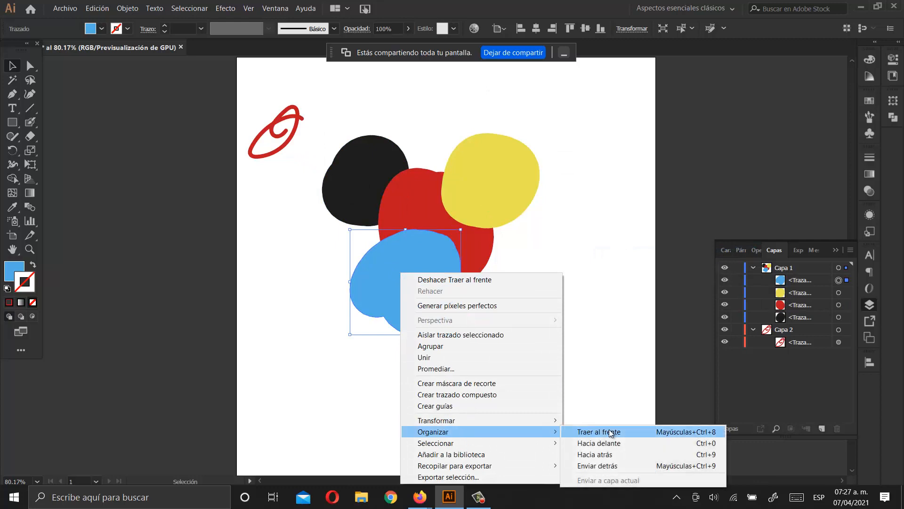
click(620, 465)
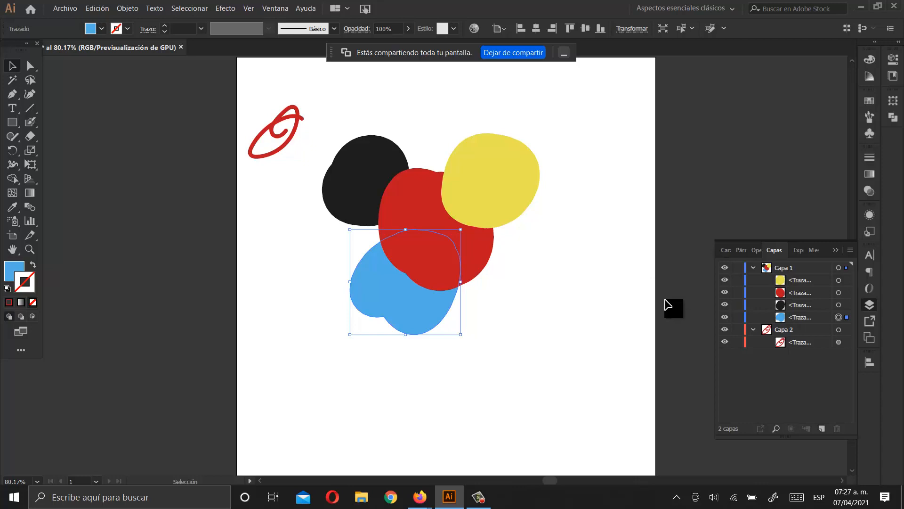
click(493, 303)
- Select the blue blob and examine the Organizar commands and their keyboard shortcuts without applying any, leaving nothing selected
click(420, 303)
click(132, 9)
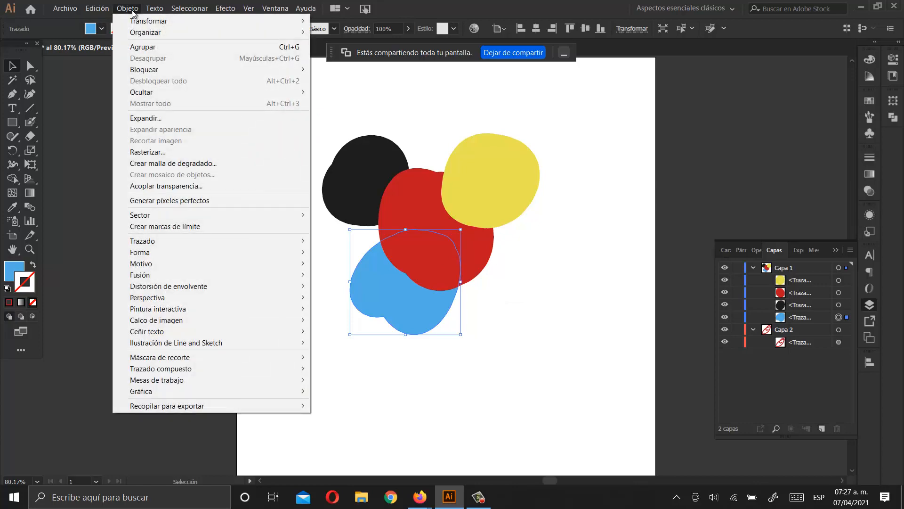
mouse_move(101, 10)
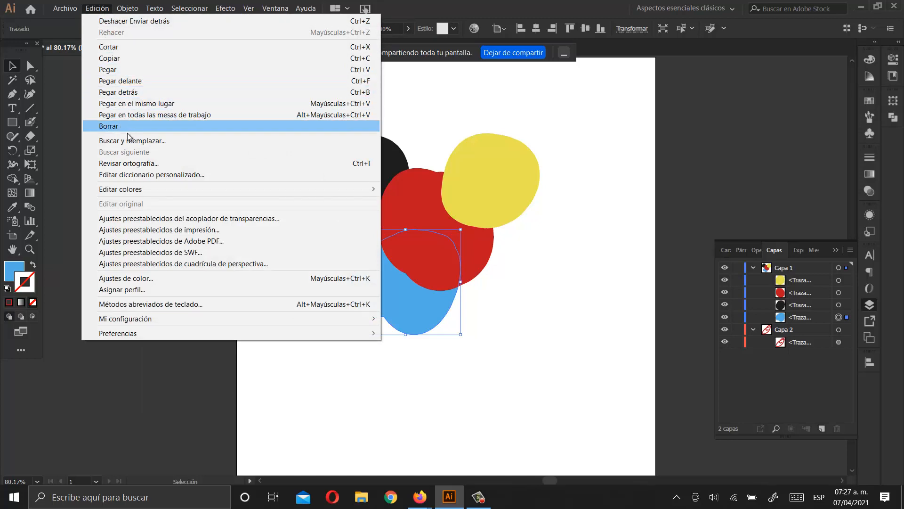
click(329, 401)
click(329, 402)
click(127, 8)
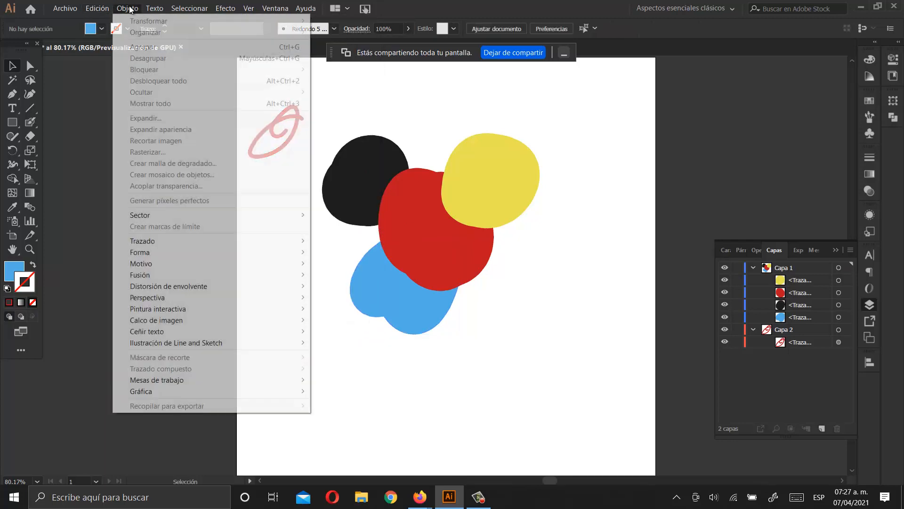
click(408, 292)
click(127, 8)
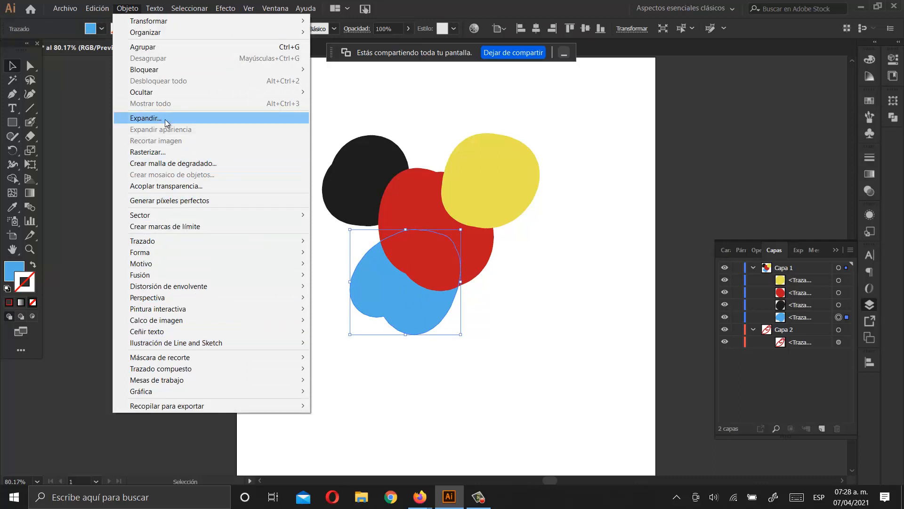
mouse_move(165, 5)
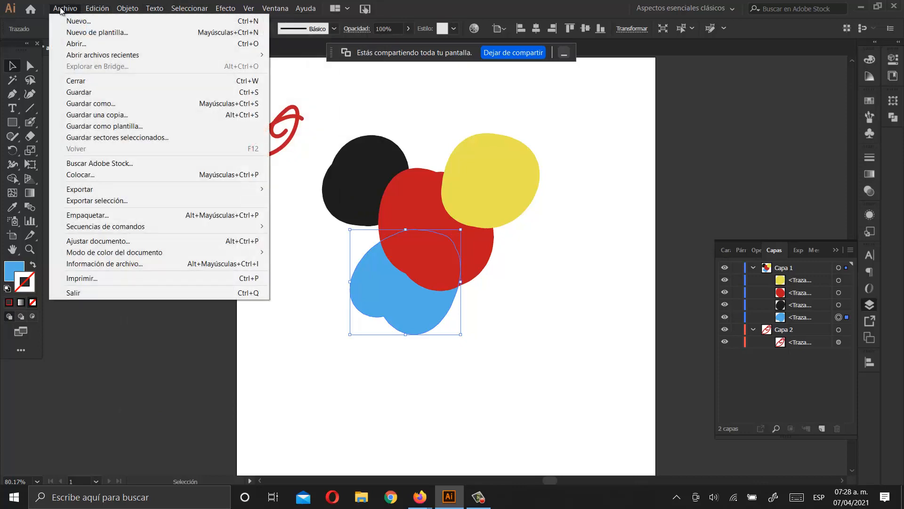
mouse_move(86, 10)
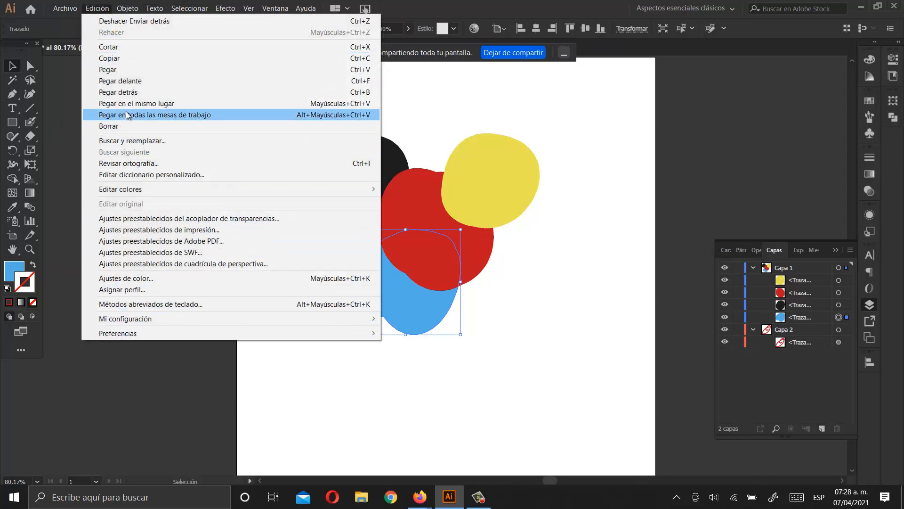
mouse_move(123, 10)
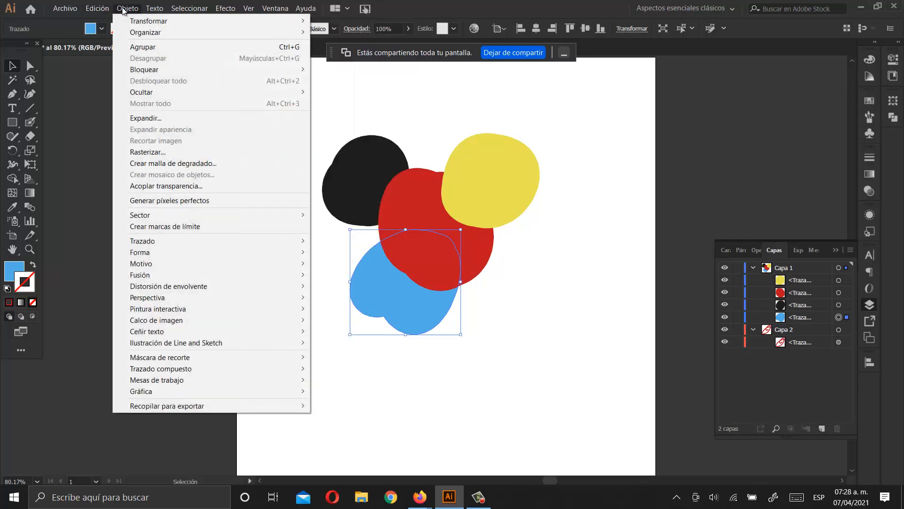
mouse_move(137, 32)
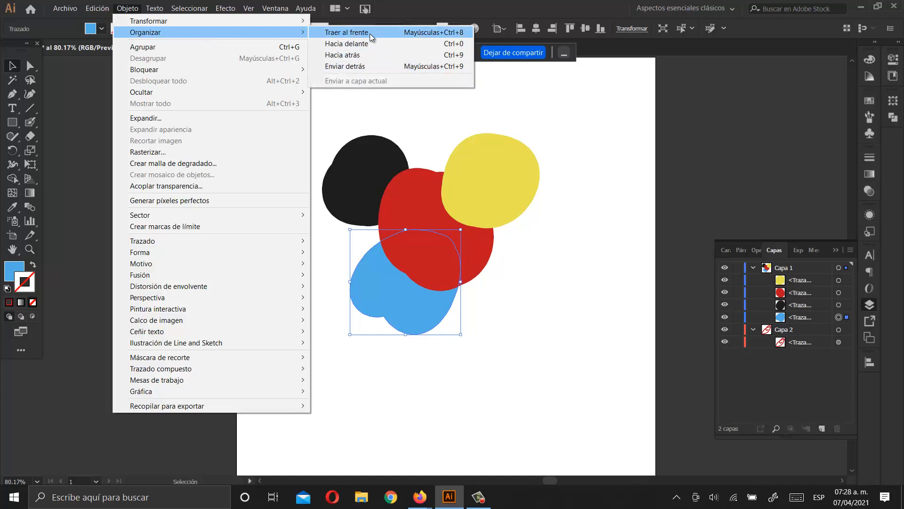
click(604, 203)
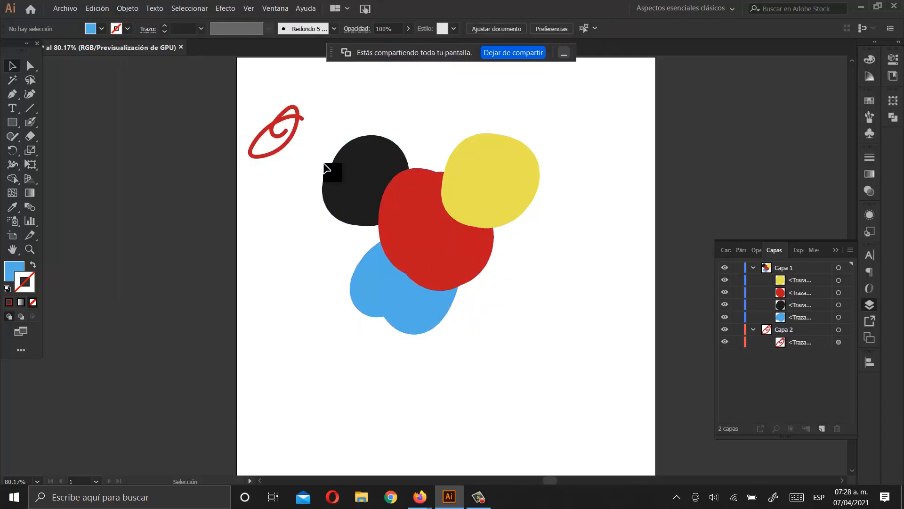
- Delete the red scribble in Capa 2 and make Capa 1 the active layer
drag(247, 83, 288, 160)
key(Delete)
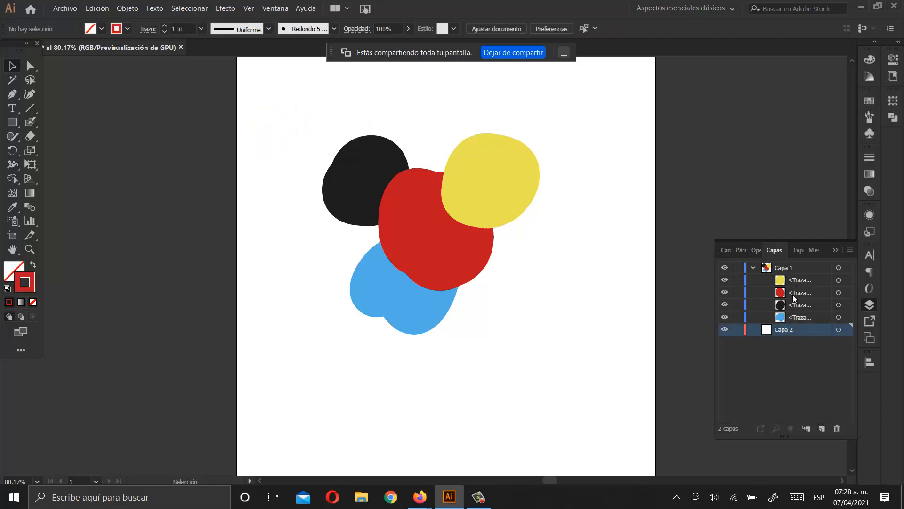
click(793, 267)
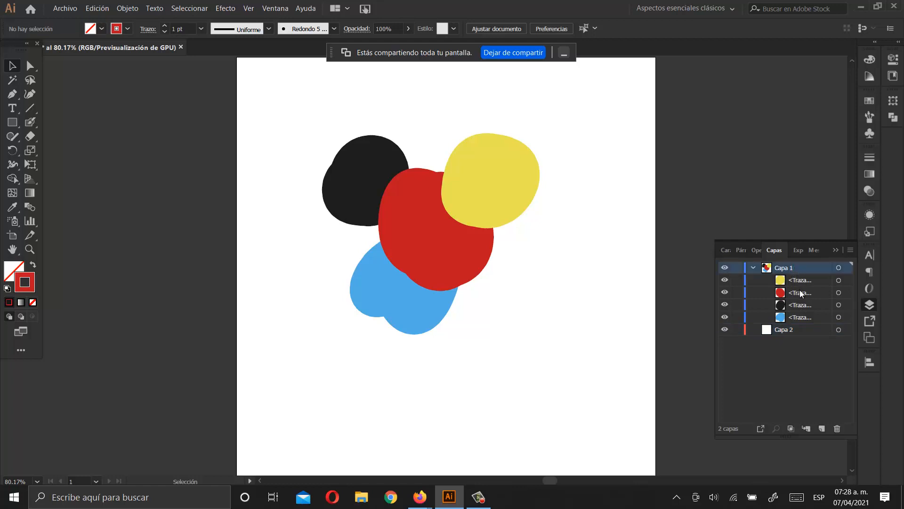
- Draw a red scribble above the blobs in Capa 2 with the Pincel de manchas tool, and undo it
click(785, 332)
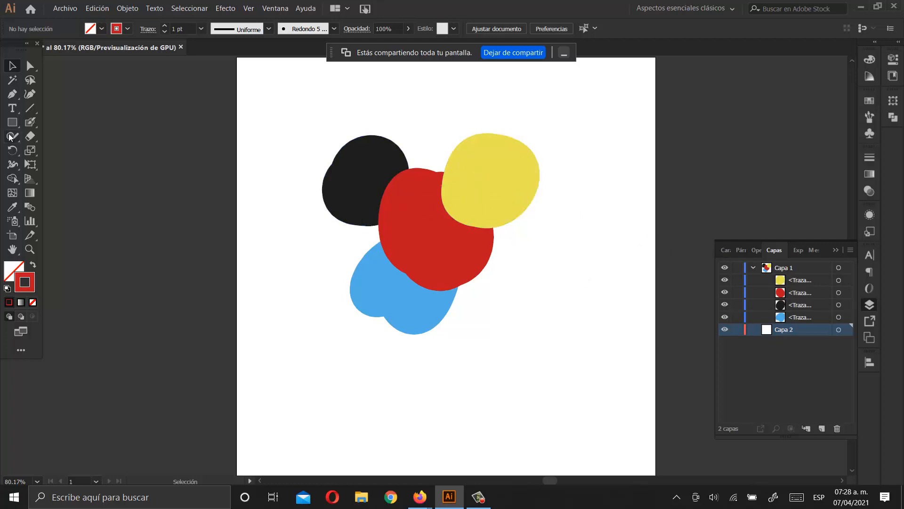
click(31, 122)
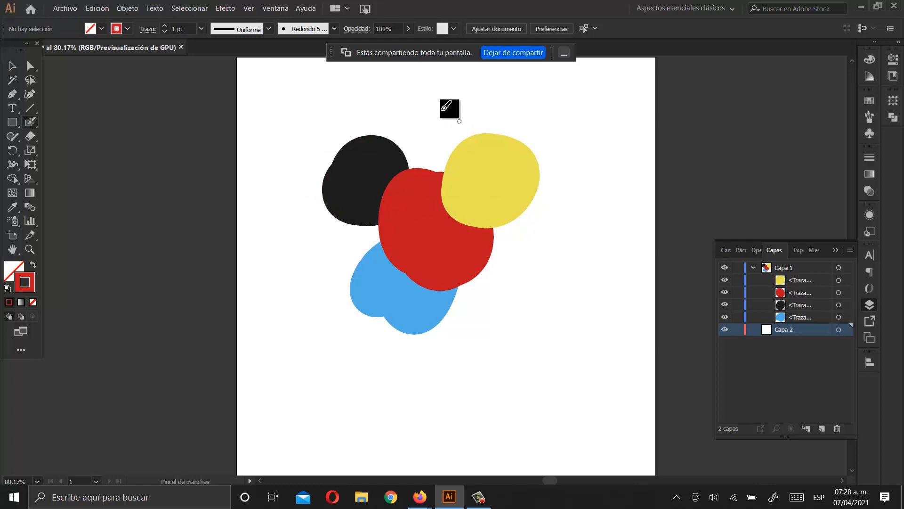
mouse_move(448, 105)
mouse_down()
mouse_move(451, 128)
mouse_move(481, 117)
mouse_move(464, 129)
mouse_move(474, 118)
mouse_up()
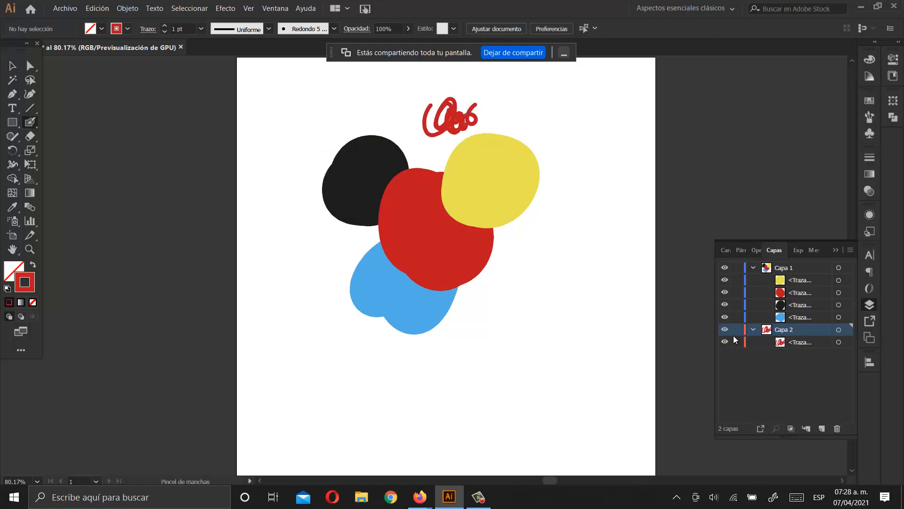
key(ctrl+z)
key(ctrl+z)
key(ctrl+z)
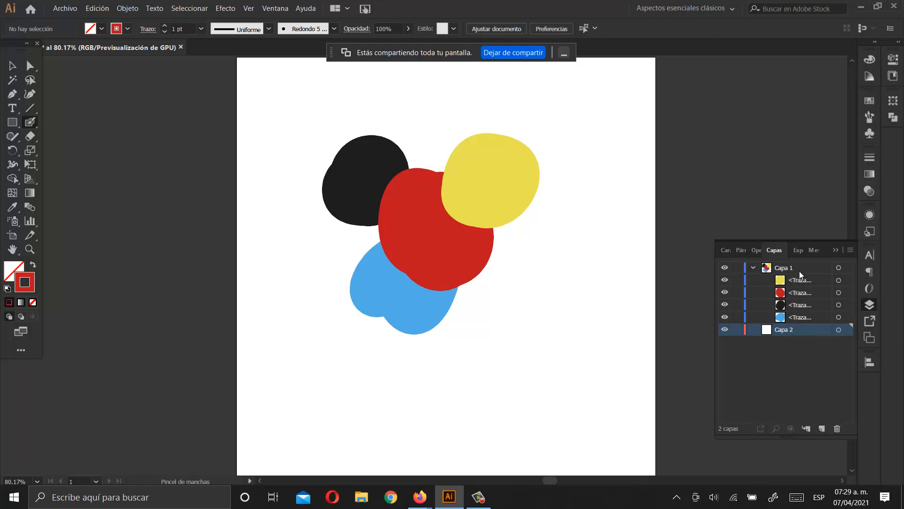
- Select the black, yellow, red and blue blobs together and delete them from Capa 1
click(14, 67)
drag(311, 97, 532, 370)
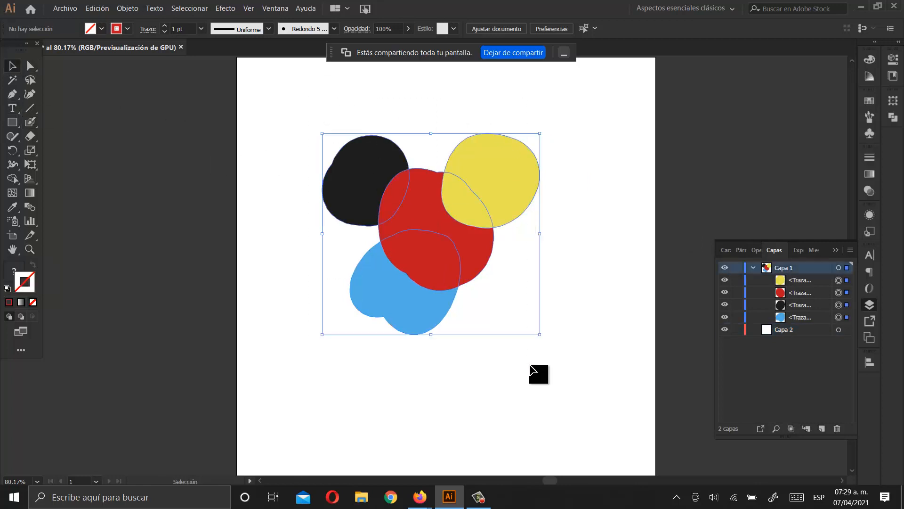
key(Delete)
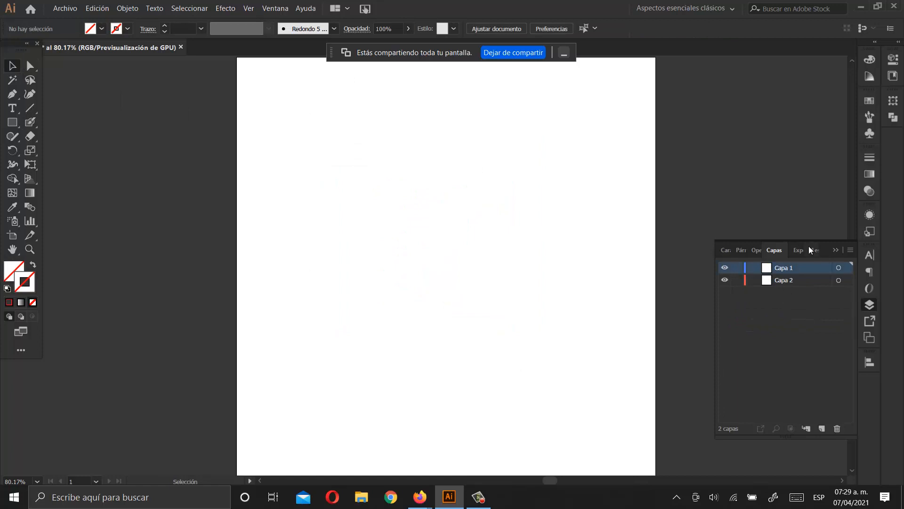
- Draw a looping red 1 pt stroke in the upper part of the artboard on Capa 2 with the Pincel tool
click(793, 282)
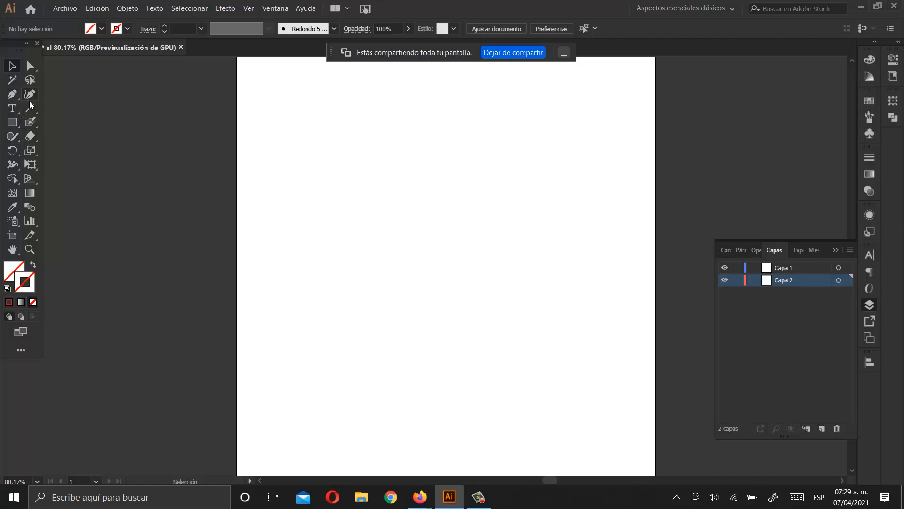
click(30, 122)
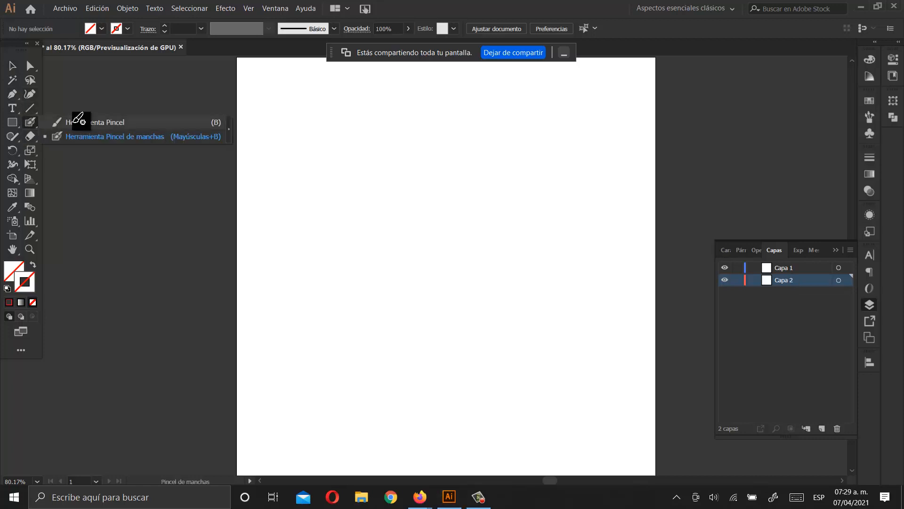
click(78, 122)
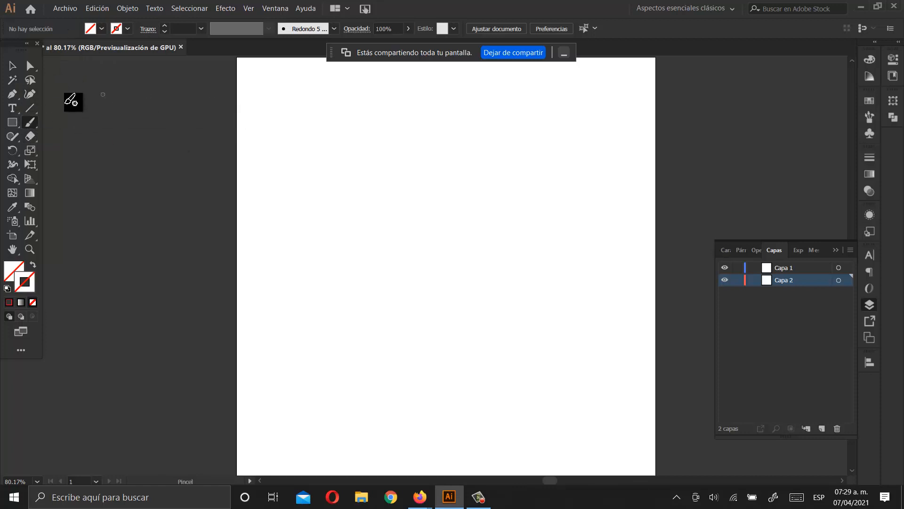
drag(348, 160, 369, 164)
mouse_move(318, 190)
mouse_down()
mouse_move(327, 137)
mouse_move(388, 143)
mouse_up()
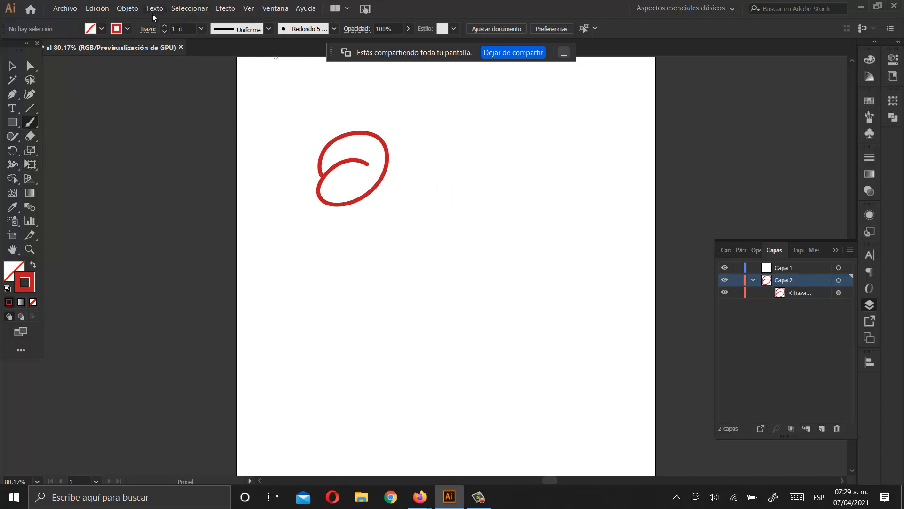
- Show the brush list, raise the stroke weight to 9 pt and paint a thick red blob beside the spiral
click(148, 31)
click(870, 117)
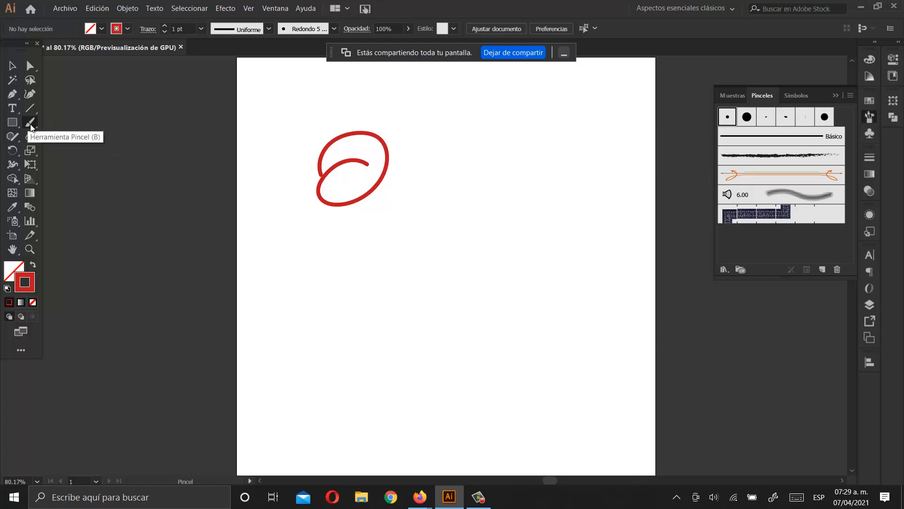
click(164, 26)
mouse_move(494, 177)
mouse_down()
mouse_move(472, 191)
mouse_move(478, 205)
mouse_up()
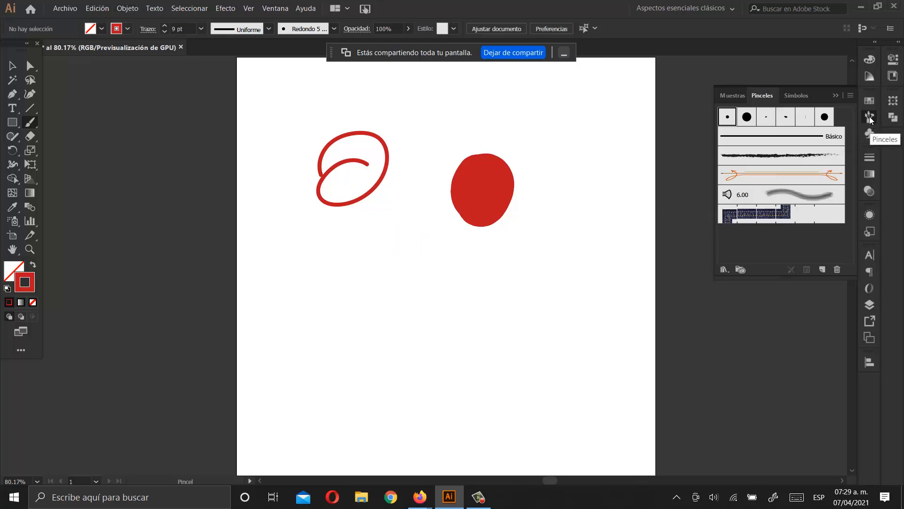
- Try the 6.00 bristle brush, the orange arrow brush and the dark pattern brush as the active brush
click(272, 13)
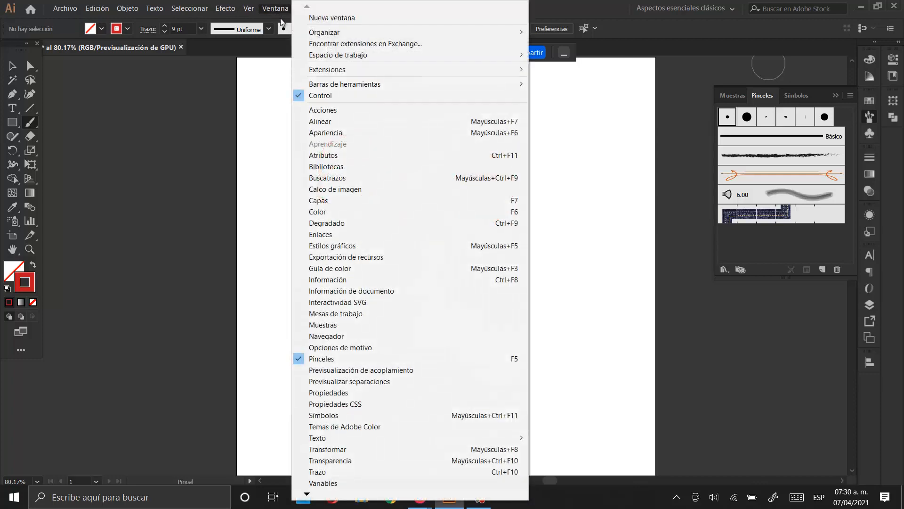
click(801, 192)
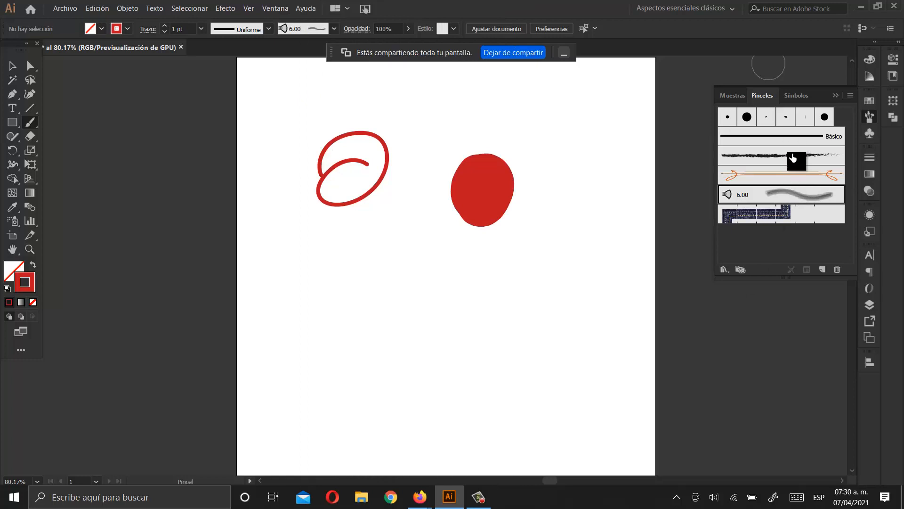
click(798, 178)
click(799, 212)
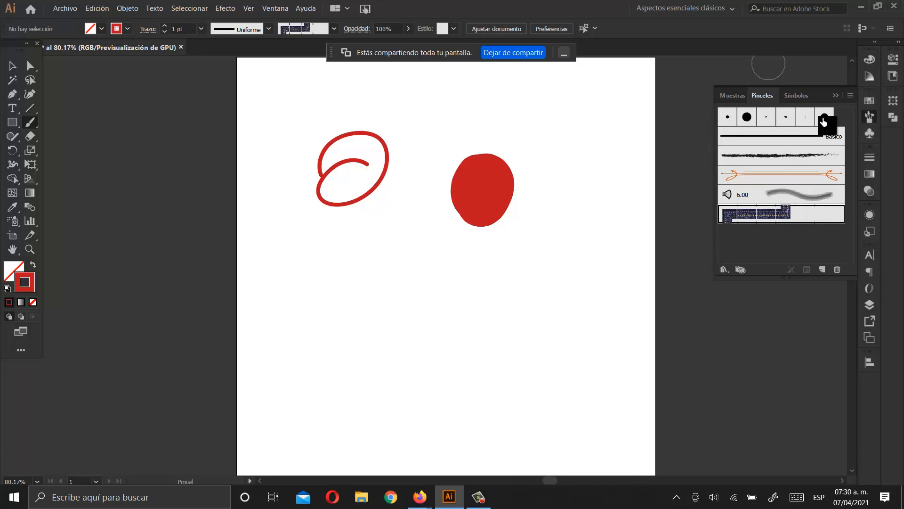
- Paint curved and looped strokes, a horizontal line, a diagonal line and a zigzag with the Ovalado 5 pt. brush
click(785, 117)
mouse_move(611, 184)
mouse_down()
mouse_move(476, 295)
mouse_move(580, 194)
mouse_up()
drag(590, 162, 590, 161)
mouse_move(278, 370)
mouse_down()
mouse_move(306, 357)
mouse_move(356, 272)
mouse_up()
drag(338, 301, 443, 348)
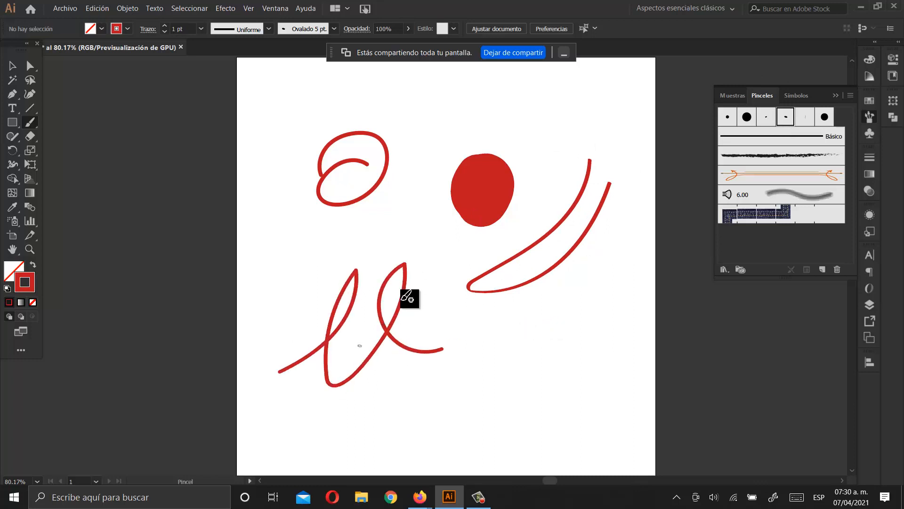
drag(359, 403, 516, 402)
drag(418, 435, 527, 310)
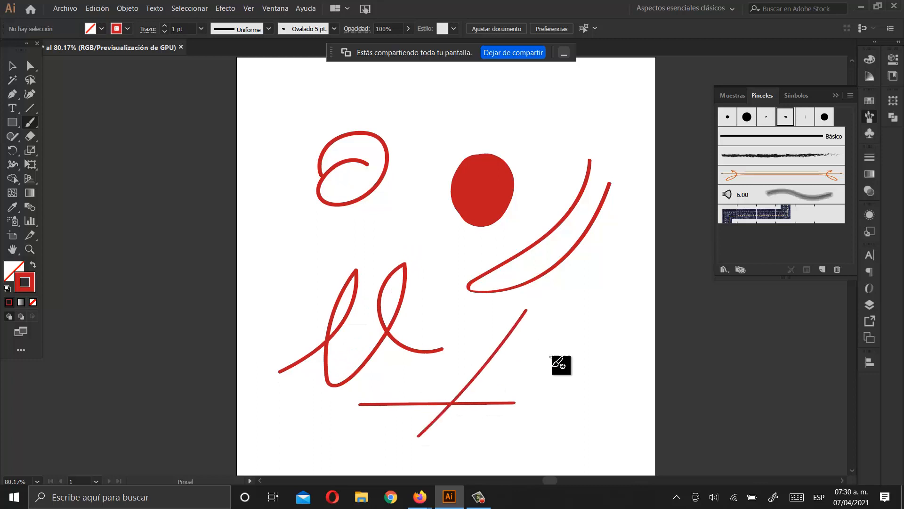
mouse_move(509, 381)
mouse_down()
mouse_move(527, 379)
mouse_move(553, 335)
mouse_up()
mouse_move(554, 374)
mouse_down()
mouse_move(586, 403)
mouse_move(609, 338)
mouse_move(614, 418)
mouse_up()
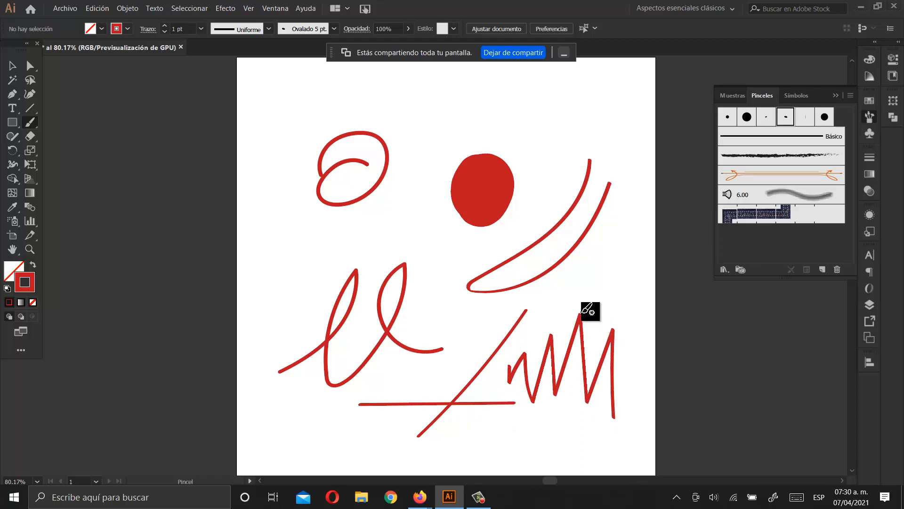
- Paint a small looped stroke with the Ovalado 3 pt. brush and a long zigzag with the Plano 5 pt. brush
click(766, 118)
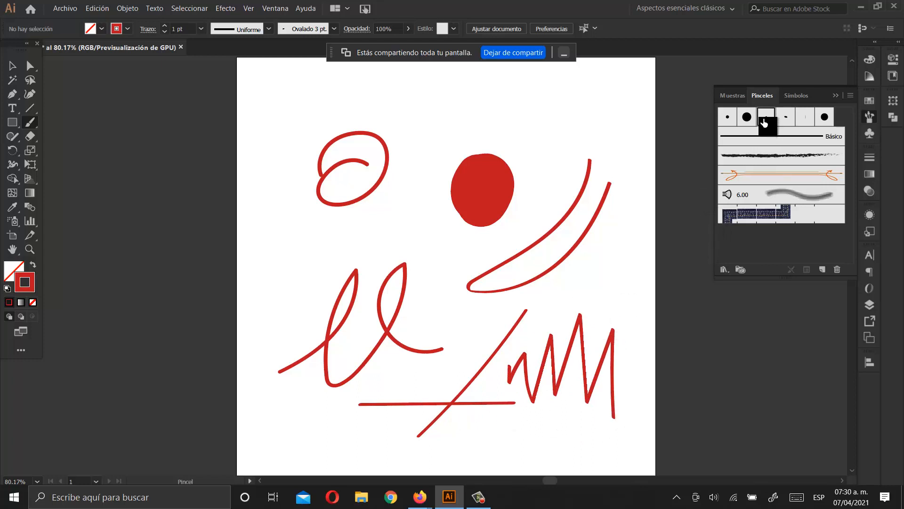
mouse_move(528, 122)
mouse_down()
mouse_move(555, 131)
mouse_move(559, 109)
mouse_move(572, 136)
mouse_move(572, 122)
mouse_move(660, 111)
mouse_up()
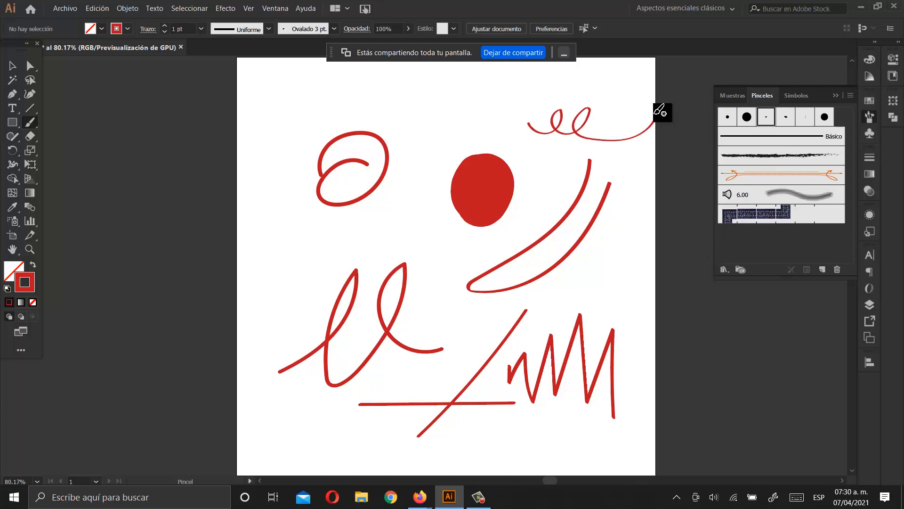
click(805, 119)
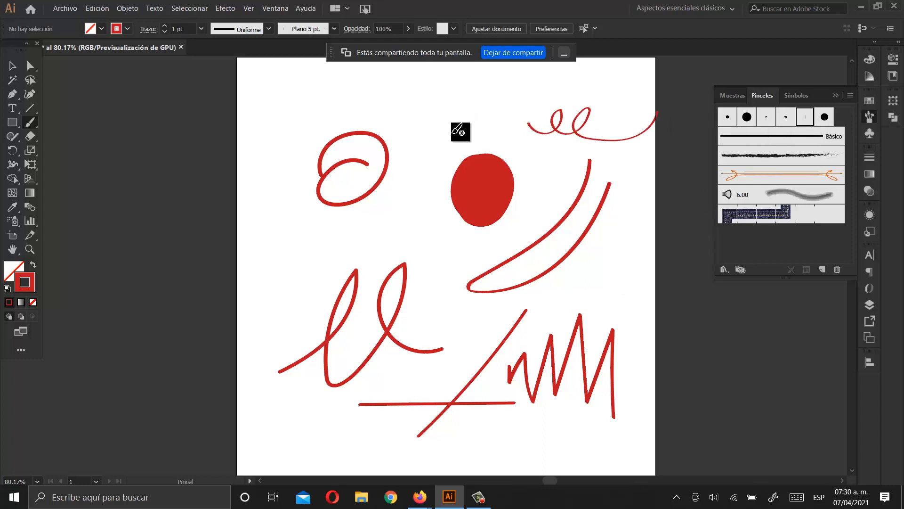
mouse_move(279, 201)
mouse_down()
mouse_move(320, 226)
mouse_move(385, 199)
mouse_move(442, 146)
mouse_move(471, 269)
mouse_move(448, 231)
mouse_move(269, 233)
mouse_up()
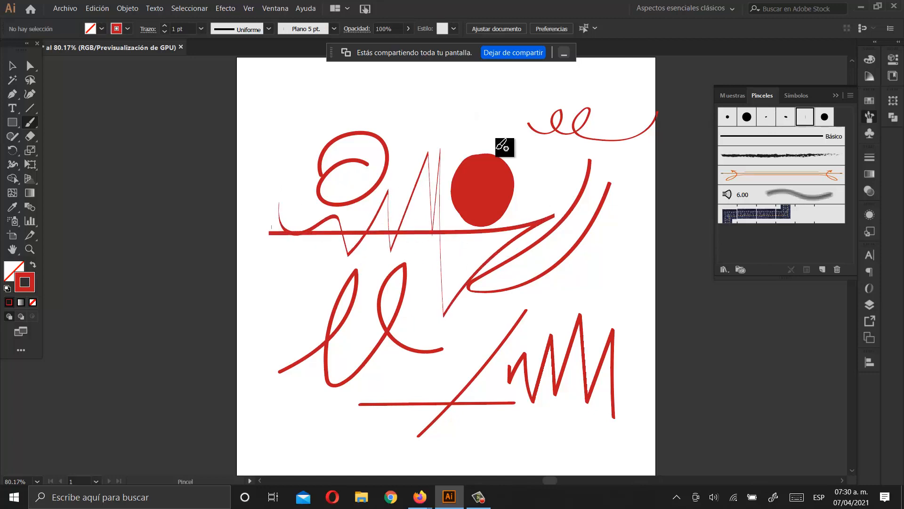
- Delete all the painted brush strokes, including the remaining horizontal line, to clear the artboard
key(v)
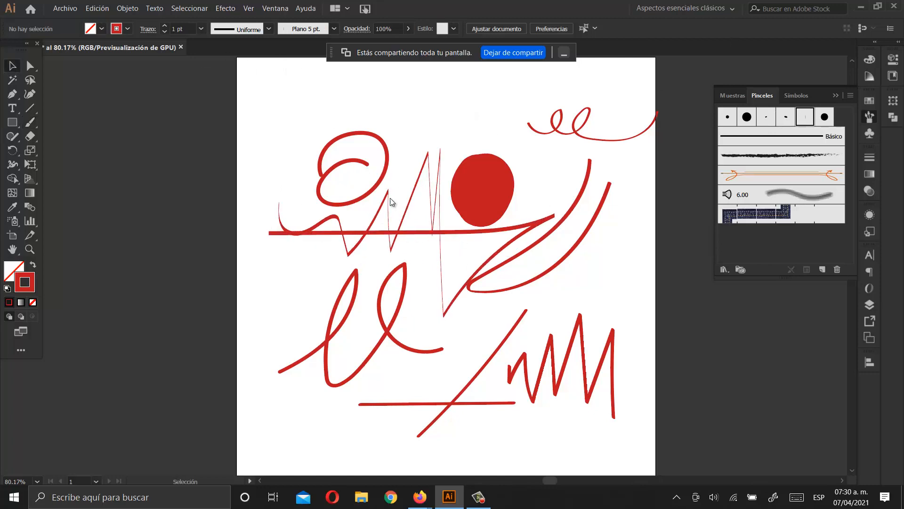
mouse_move(285, 47)
mouse_down()
mouse_move(383, 203)
mouse_move(310, 65)
mouse_move(312, 49)
mouse_up()
mouse_move(302, 92)
mouse_down()
mouse_move(419, 201)
mouse_move(597, 412)
mouse_move(597, 399)
mouse_up()
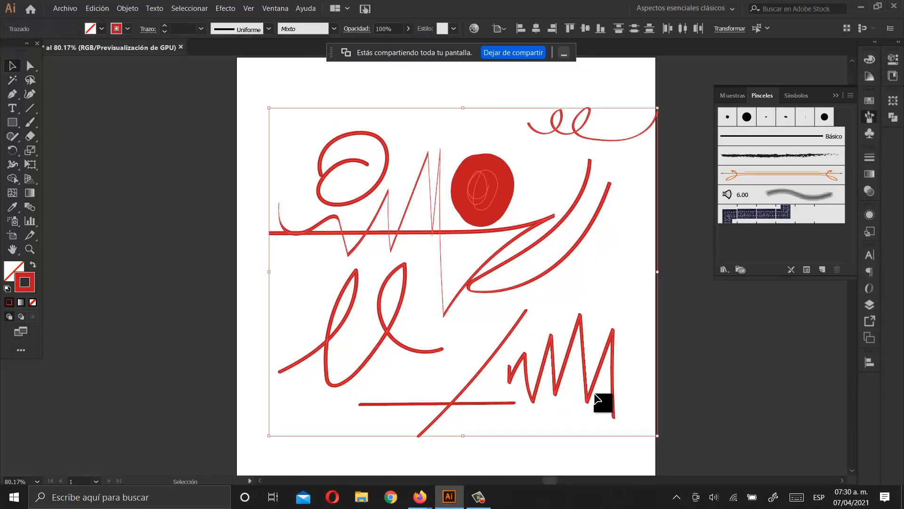
key(Delete)
drag(218, 337, 538, 445)
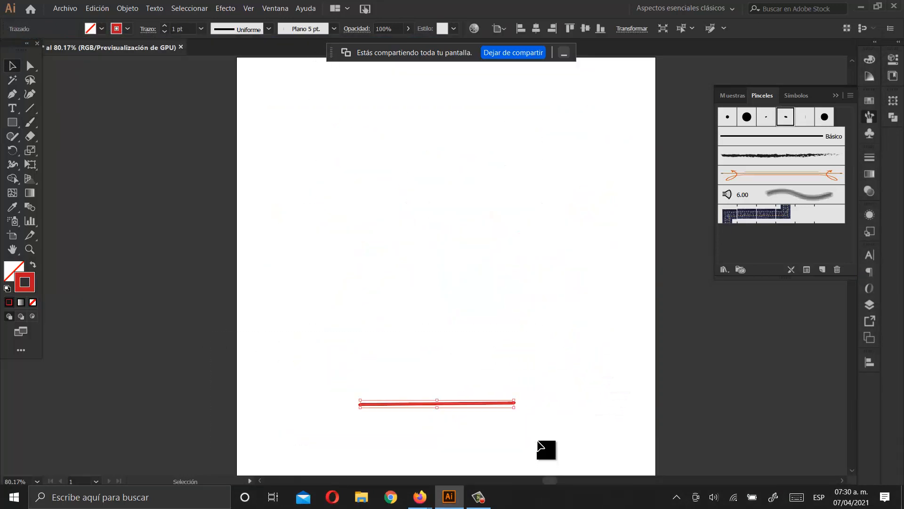
key(Delete)
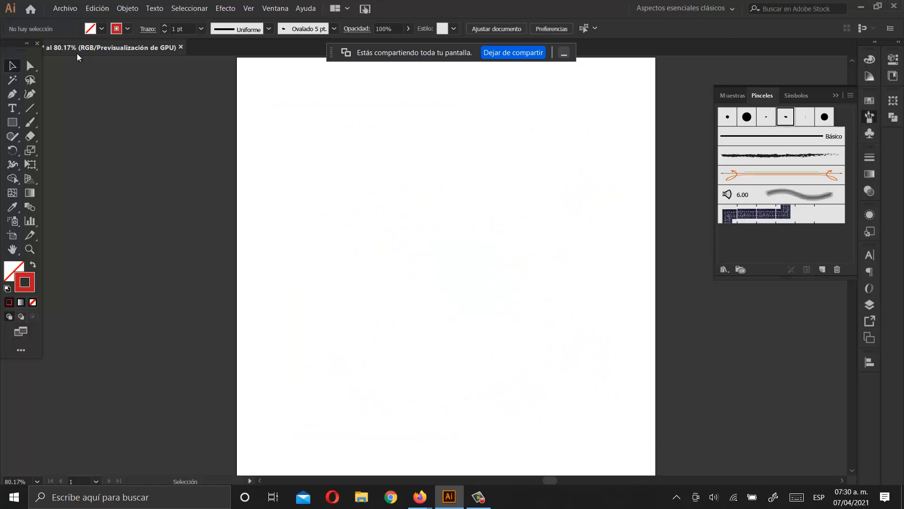
- Draw a circle in the upper-left area of the artboard with the Ellipse tool
click(17, 124)
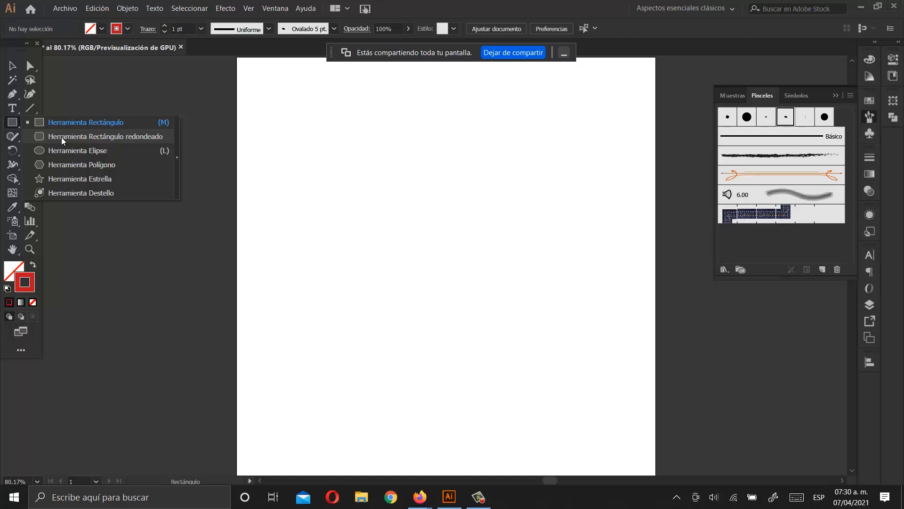
click(80, 150)
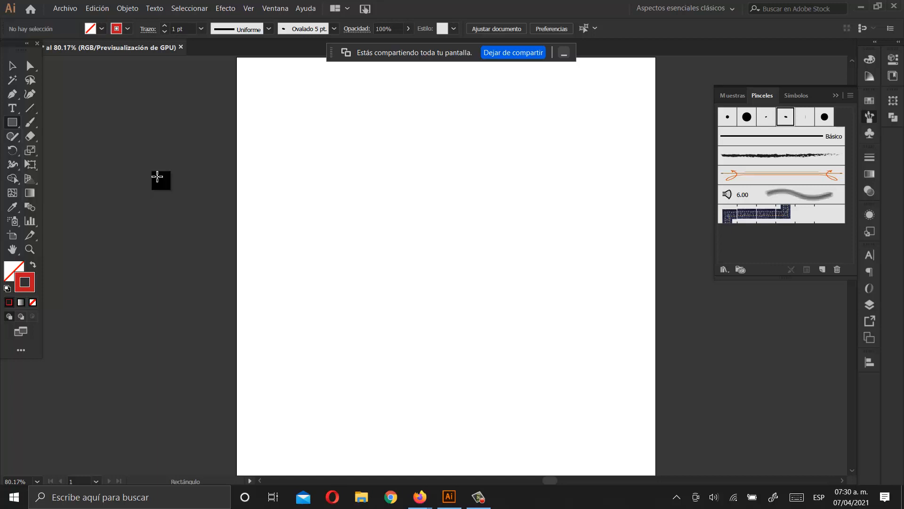
drag(306, 137, 376, 172)
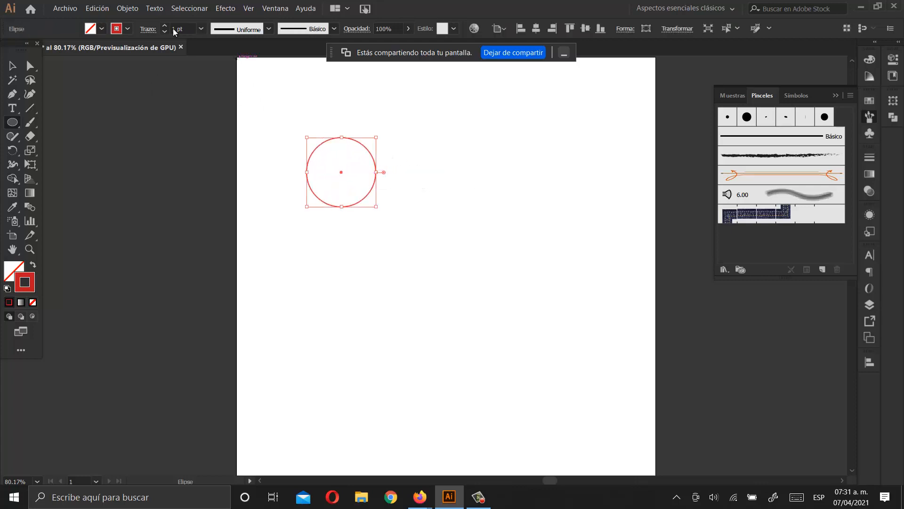
- Give the circle a black fill and a black stroke
click(97, 31)
click(44, 51)
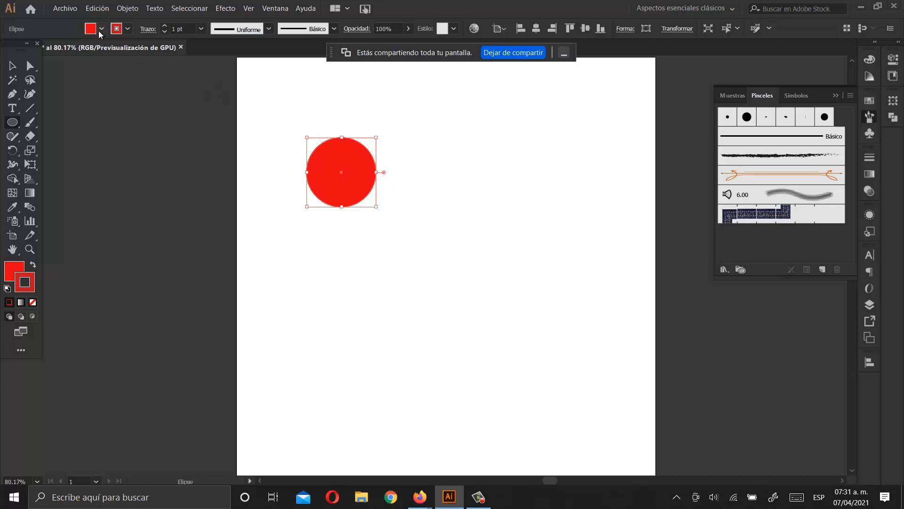
click(100, 29)
click(33, 48)
click(125, 29)
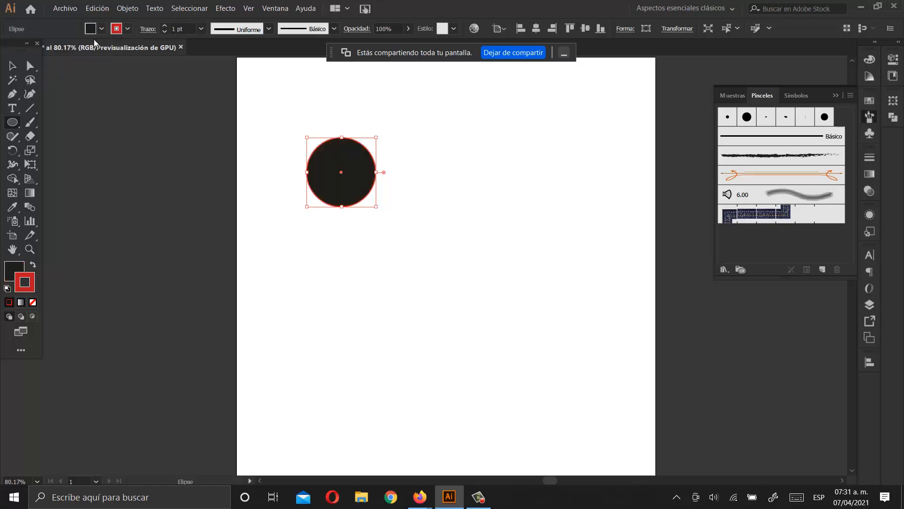
click(127, 29)
click(33, 49)
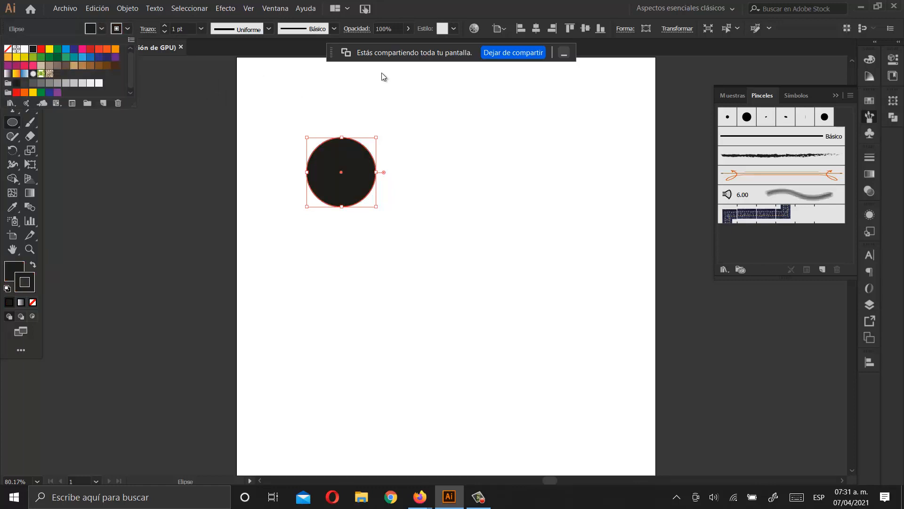
click(340, 87)
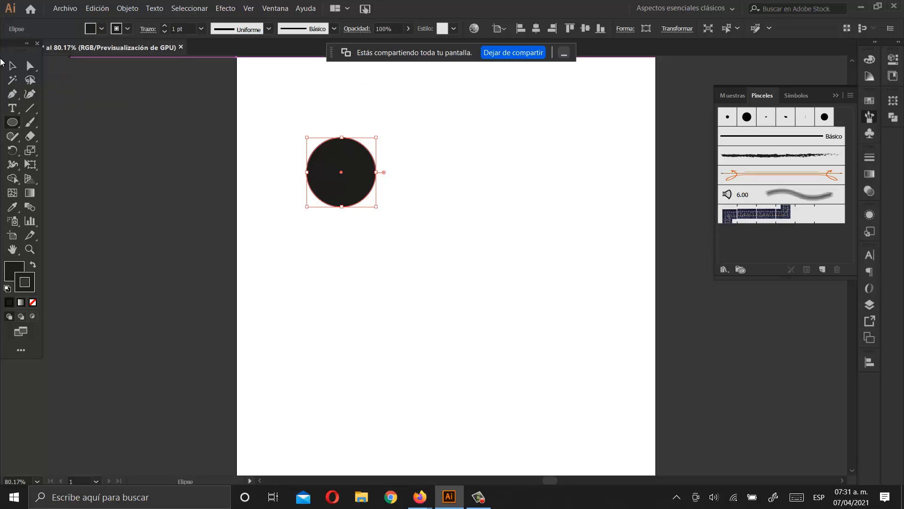
- Stretch the circle horizontally by pulling its right anchor point to about X 8.78 cm and its left one to about X 2.57 cm
click(13, 66)
click(400, 125)
click(330, 162)
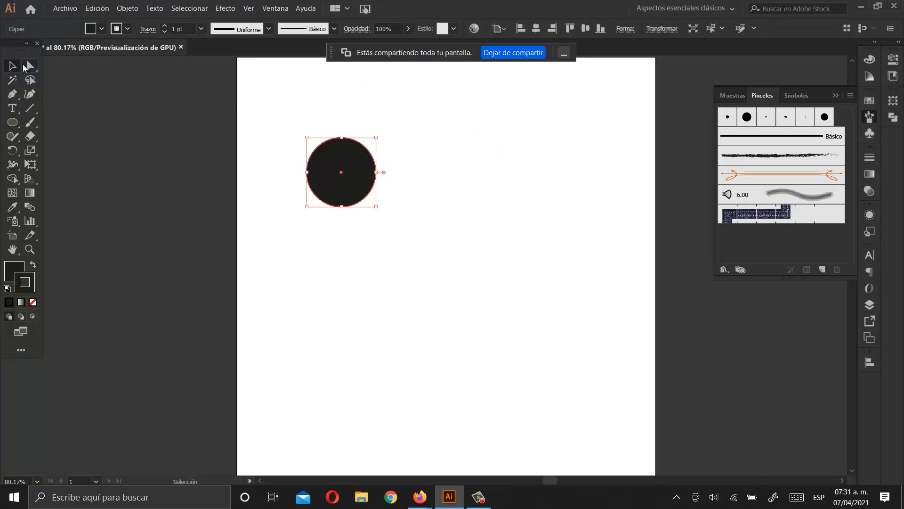
click(29, 66)
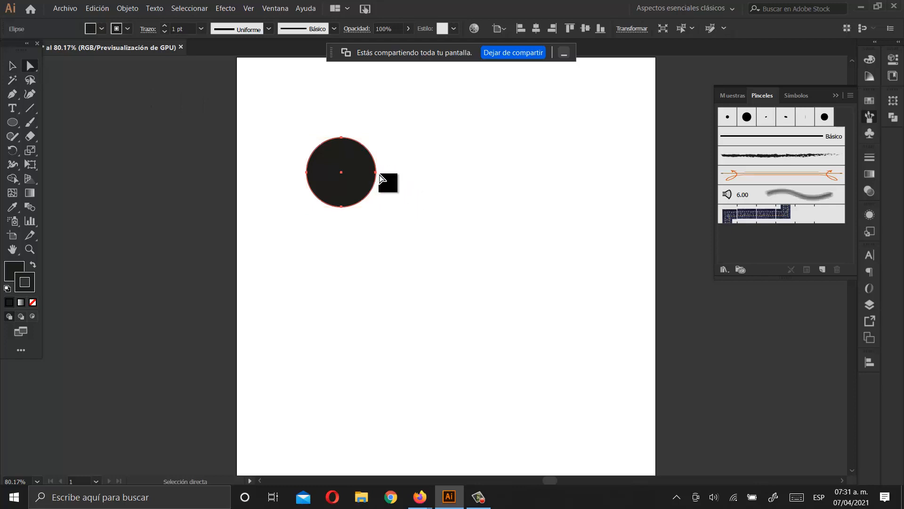
drag(376, 175, 420, 175)
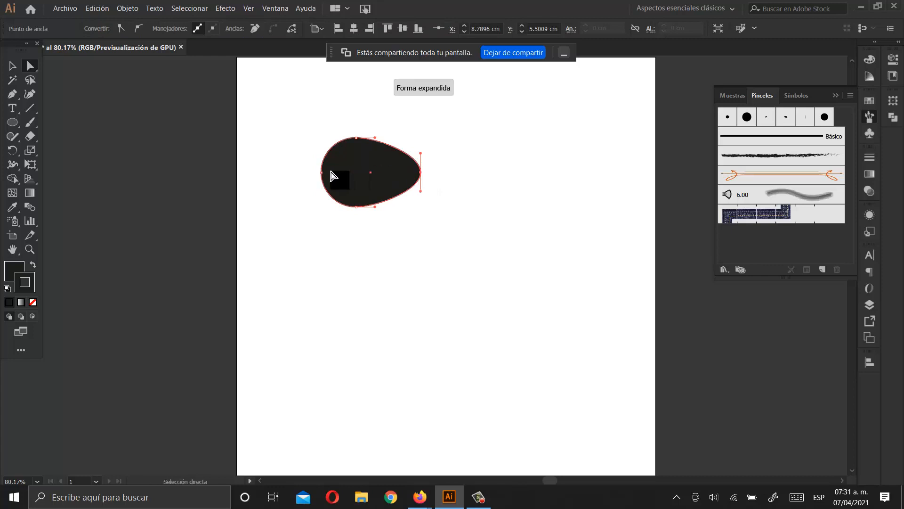
drag(321, 173, 290, 172)
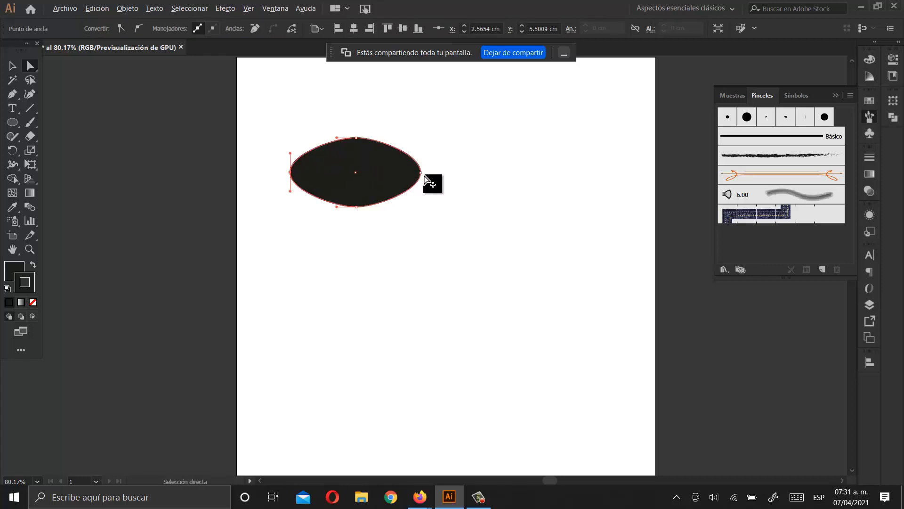
click(421, 173)
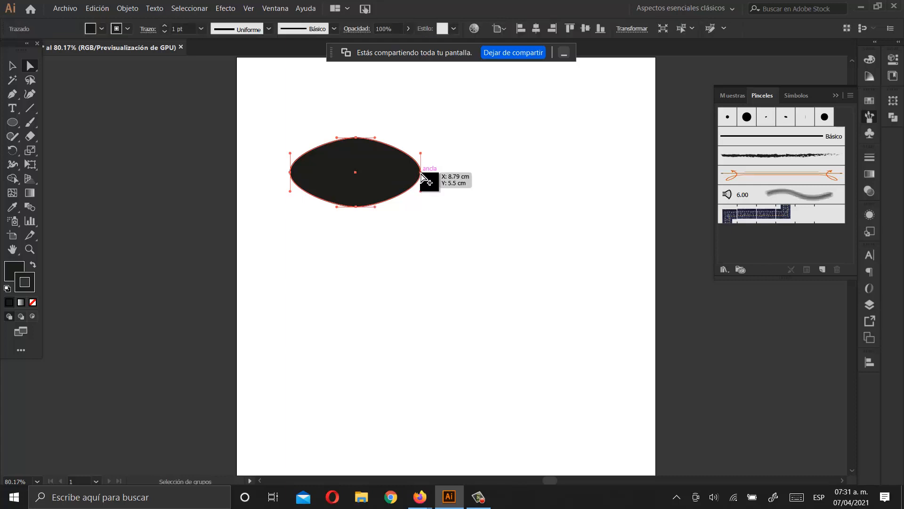
- Convert the black shape's right anchor point to a sharp corner
click(37, 67)
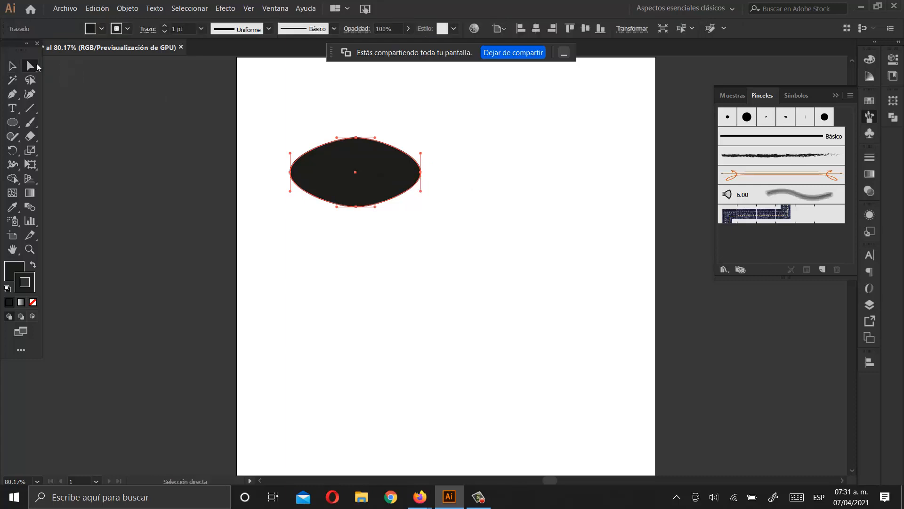
drag(13, 98, 60, 93)
key(alt)
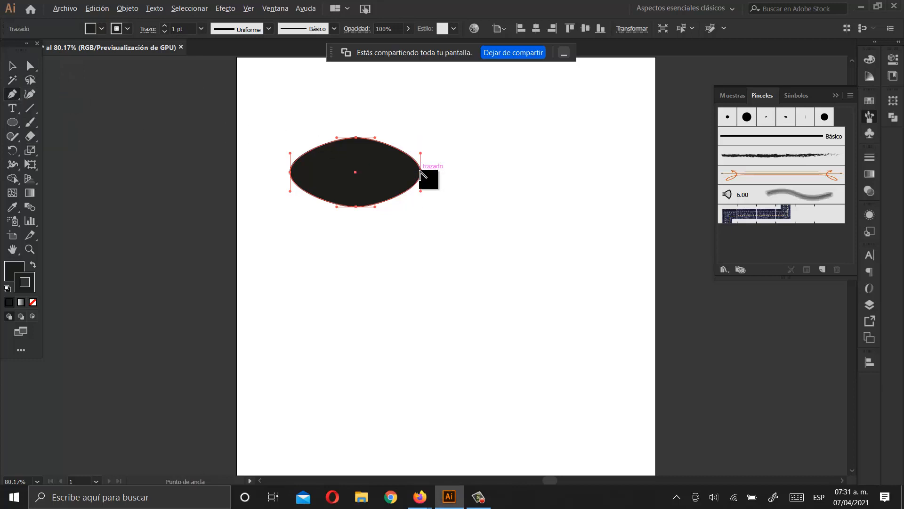
click(421, 172)
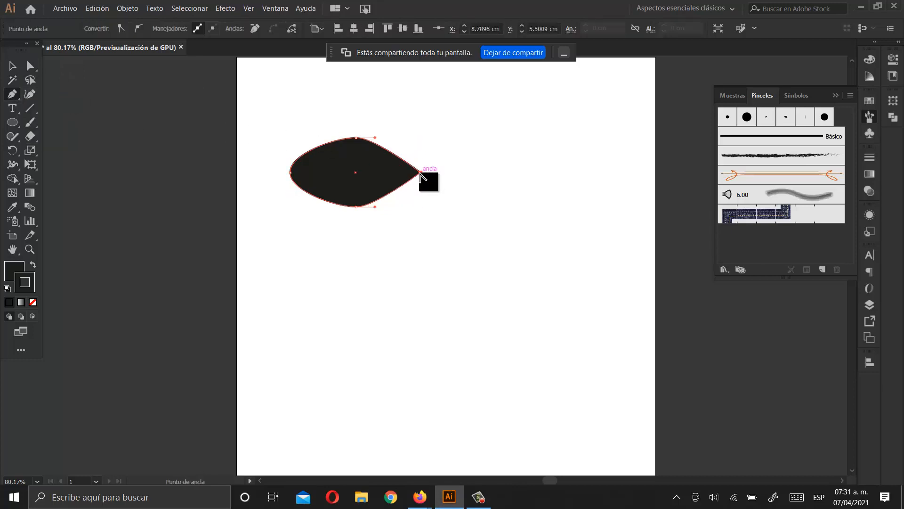
- Delete the reshaped black shape from the artboard
click(10, 66)
drag(313, 122, 417, 231)
key(Delete)
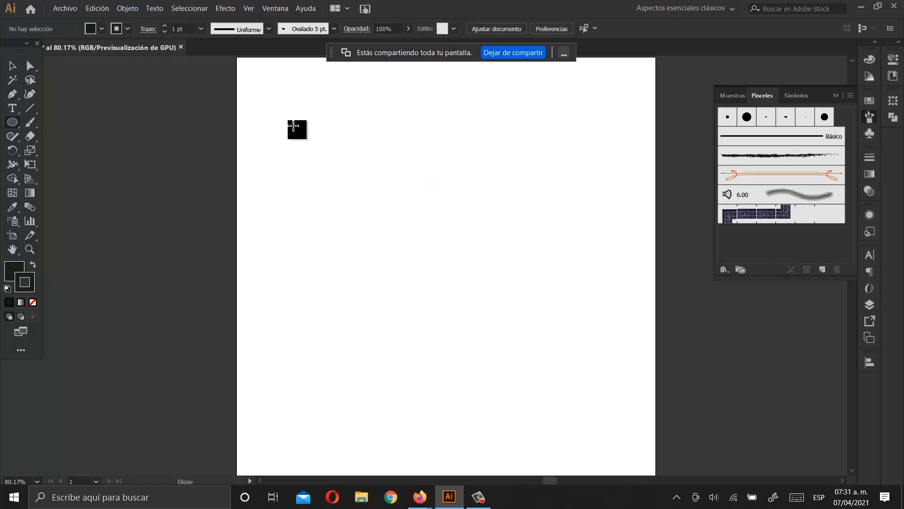
- Draw a smaller black circle in the upper-left area and widen it into a horizontal ellipse
drag(294, 126, 341, 173)
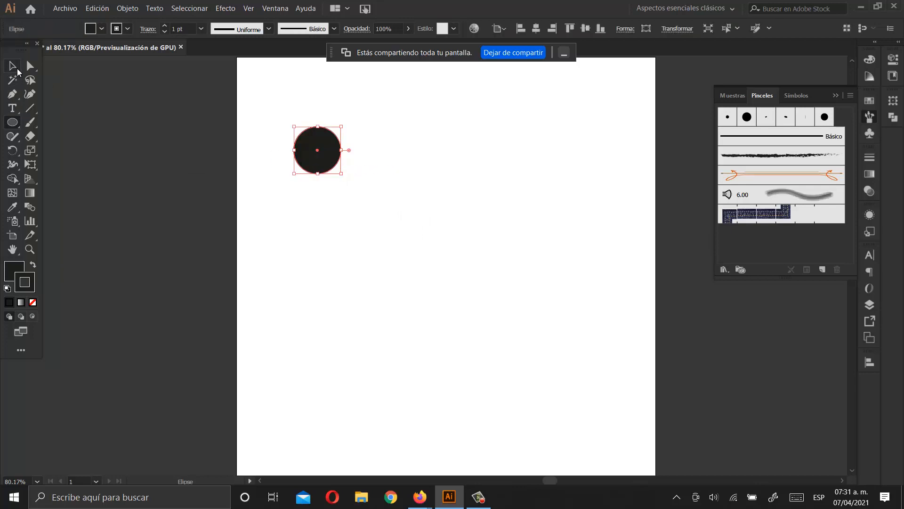
click(13, 66)
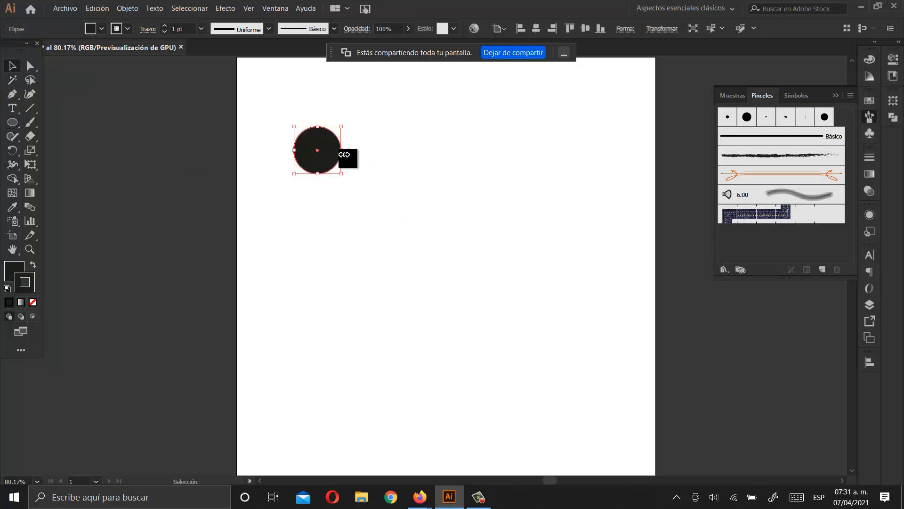
drag(341, 150, 373, 155)
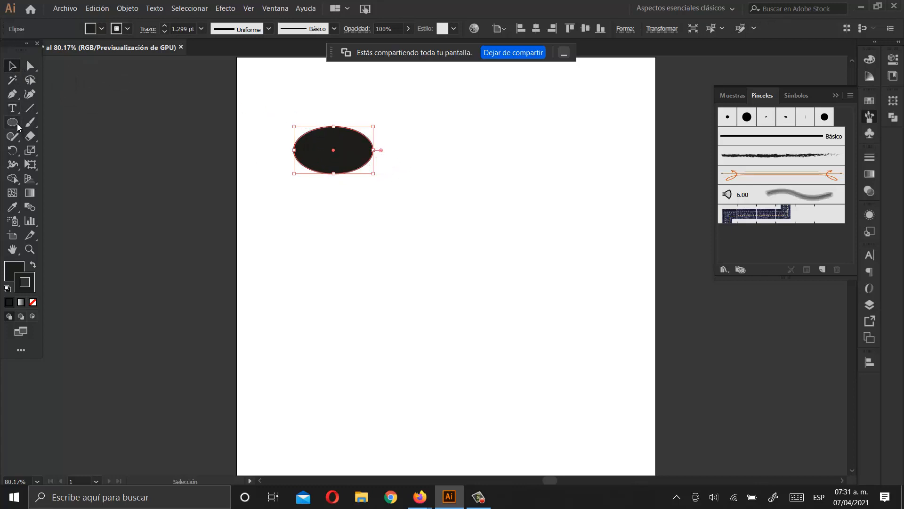
- Convert the ellipse's right and left anchor points to sharp corners with the Anchor Point tool
click(12, 96)
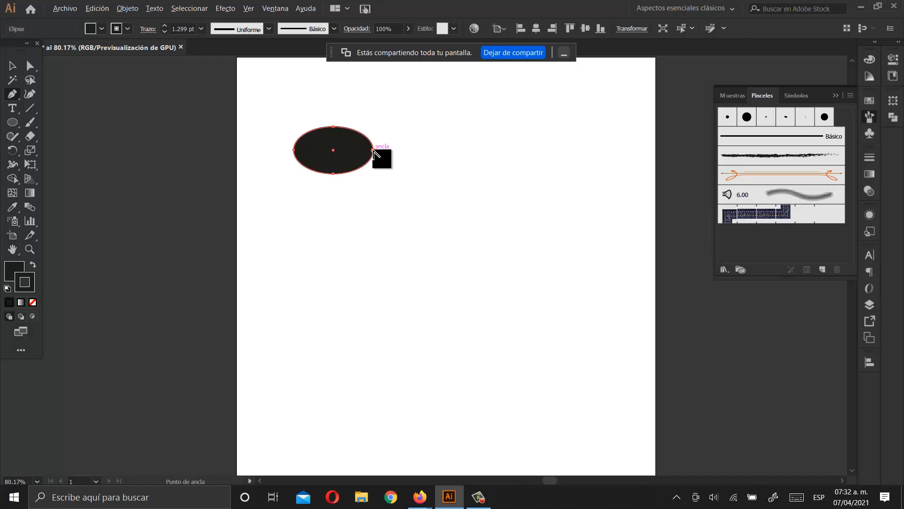
drag(373, 151, 375, 160)
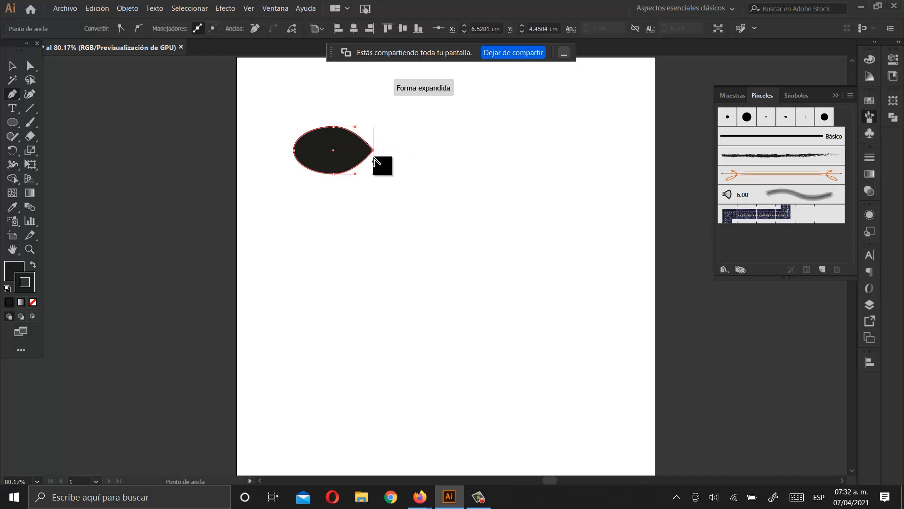
click(294, 150)
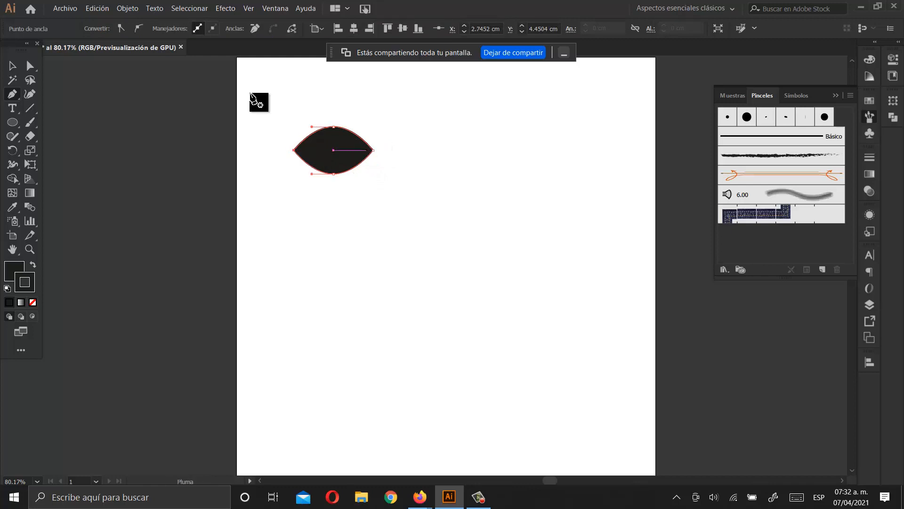
- Flatten the pointed black shape vertically into a thin sliver and scale it down to about half its width
click(13, 66)
click(344, 145)
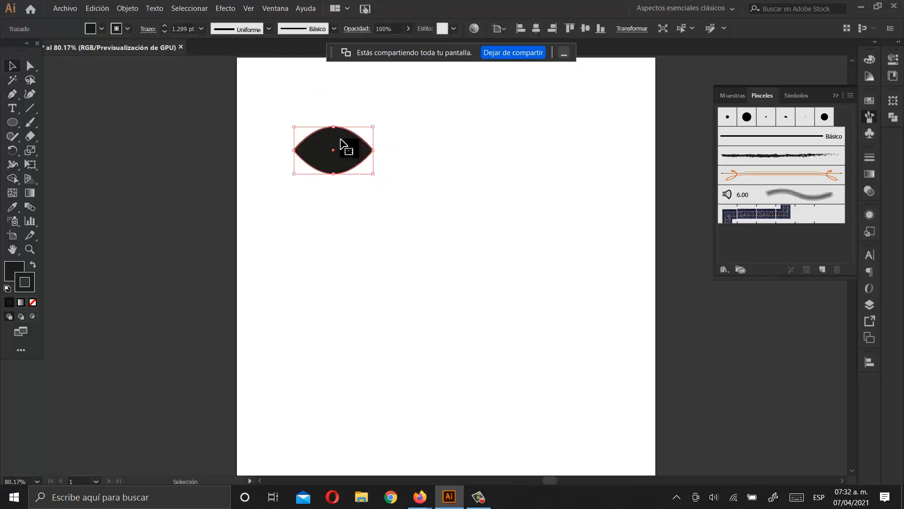
drag(334, 126, 334, 161)
click(337, 200)
click(351, 170)
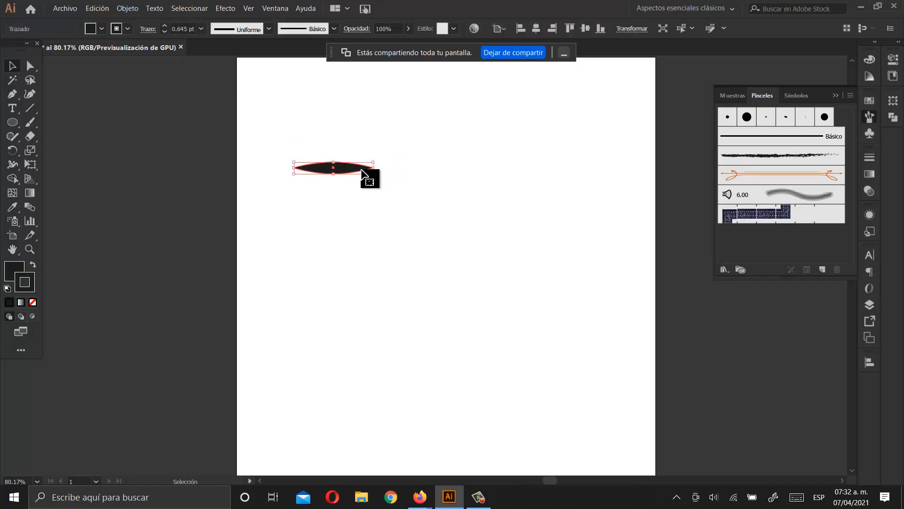
drag(374, 164, 340, 166)
click(367, 143)
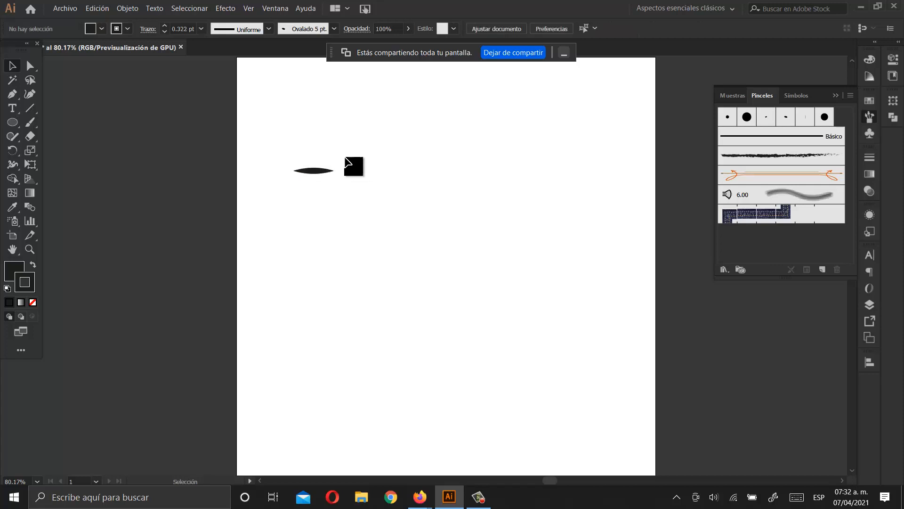
- Duplicate the thin shape twice, enlarging each copy, and stack the copies above the original with their left tips aligned
click(321, 172)
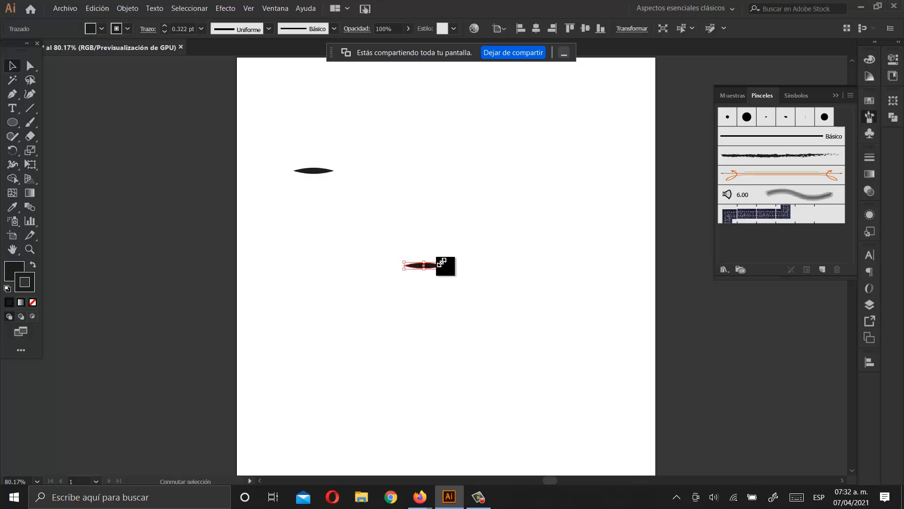
drag(443, 261, 399, 193)
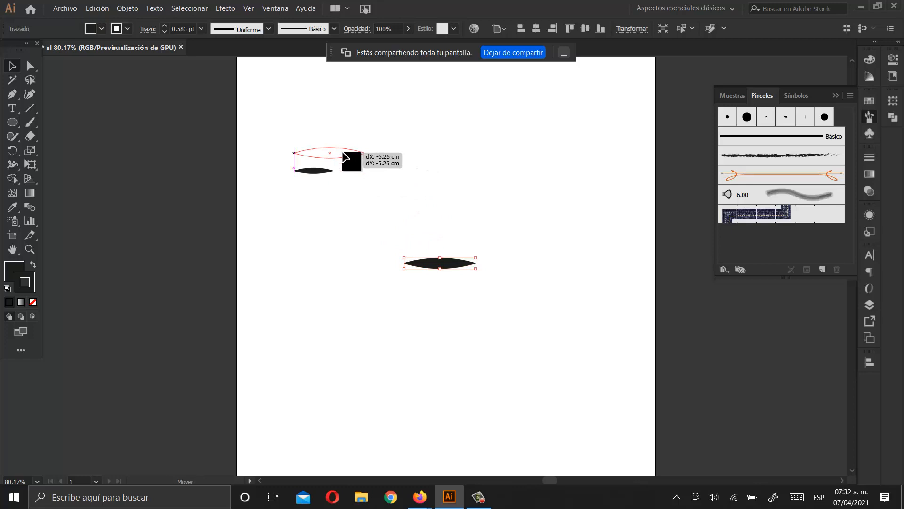
drag(343, 156, 383, 128)
click(495, 168)
- Select all three pointed shapes and scale them down together to about half size
drag(290, 113, 402, 219)
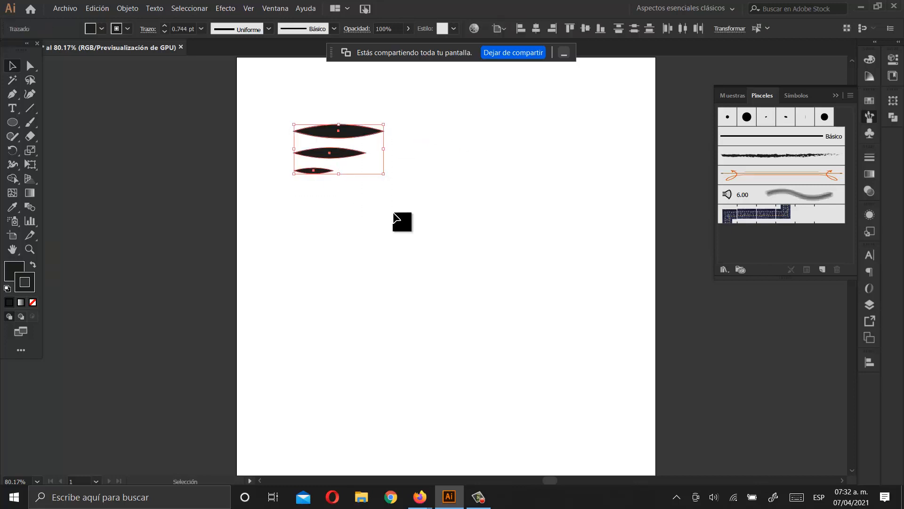
drag(384, 128, 340, 138)
click(409, 132)
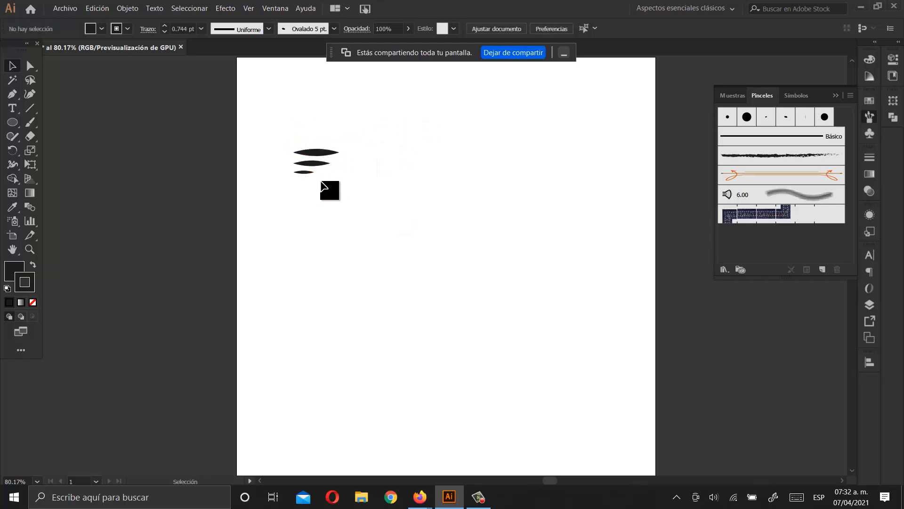
- Nudge the smallest of the three shapes slightly to the right and down
click(32, 248)
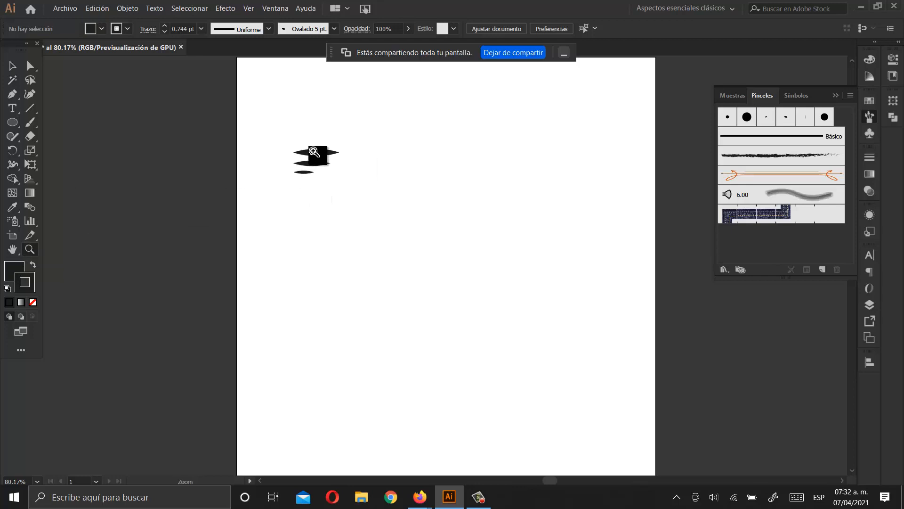
drag(330, 150, 406, 154)
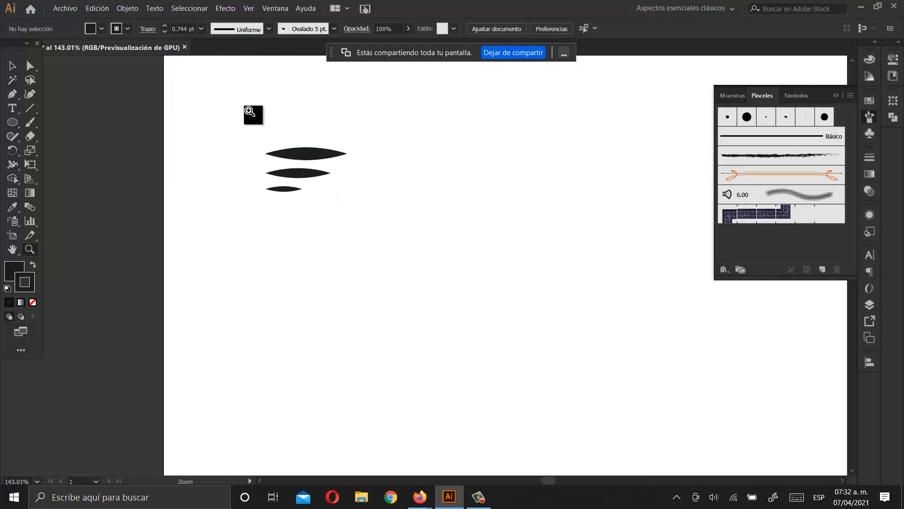
key(v)
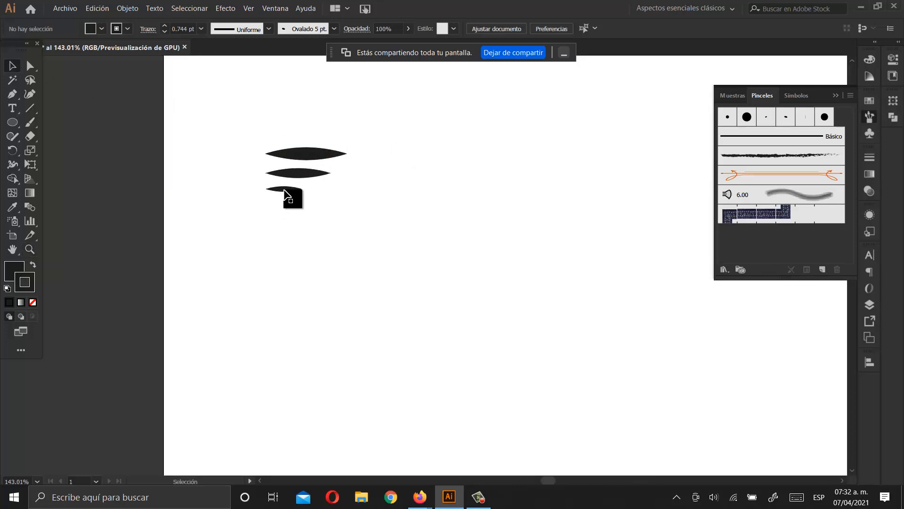
drag(288, 189, 294, 196)
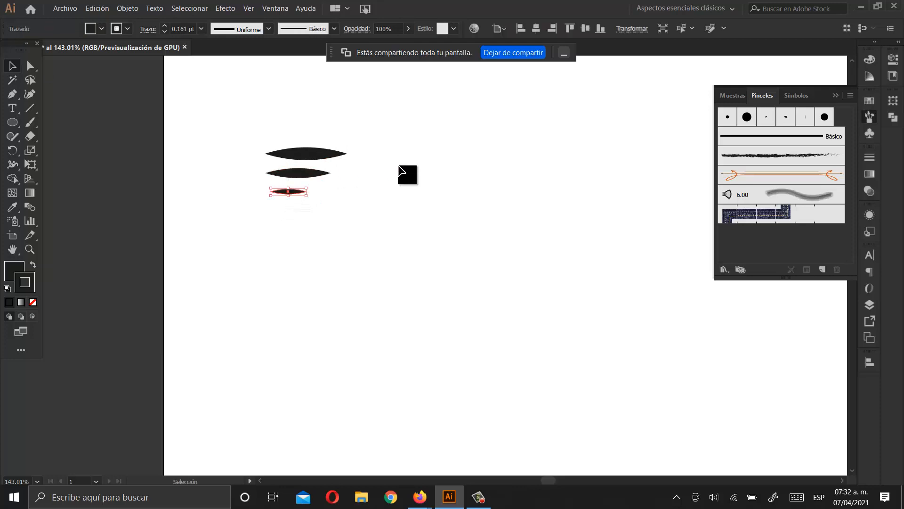
click(399, 171)
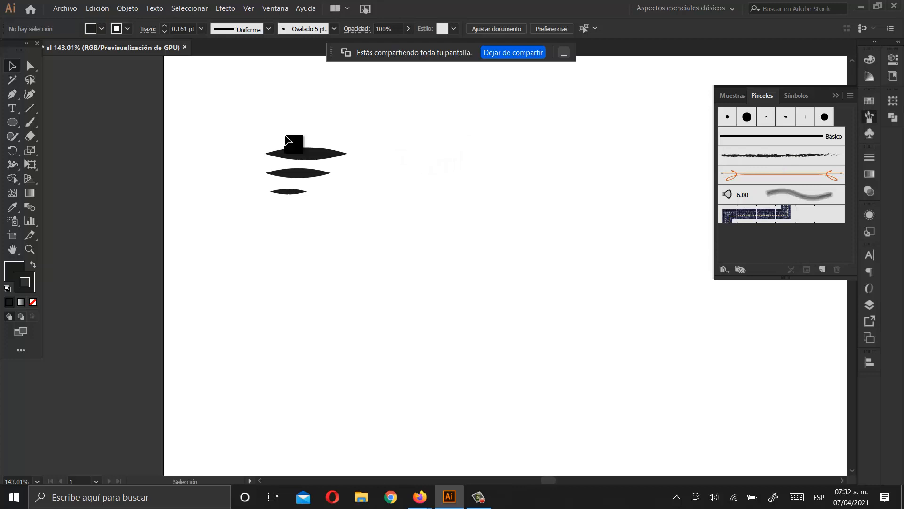
- Create a new art brush (Pincel de arte) from the largest pointed shape
click(309, 157)
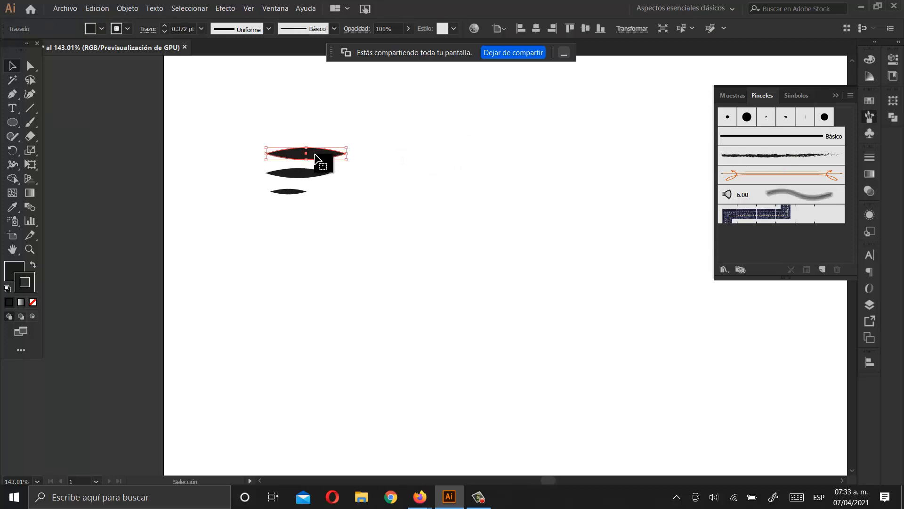
mouse_move(315, 157)
mouse_down()
mouse_move(371, 160)
mouse_move(471, 184)
mouse_move(431, 184)
mouse_move(592, 204)
mouse_move(716, 235)
mouse_move(761, 235)
mouse_up()
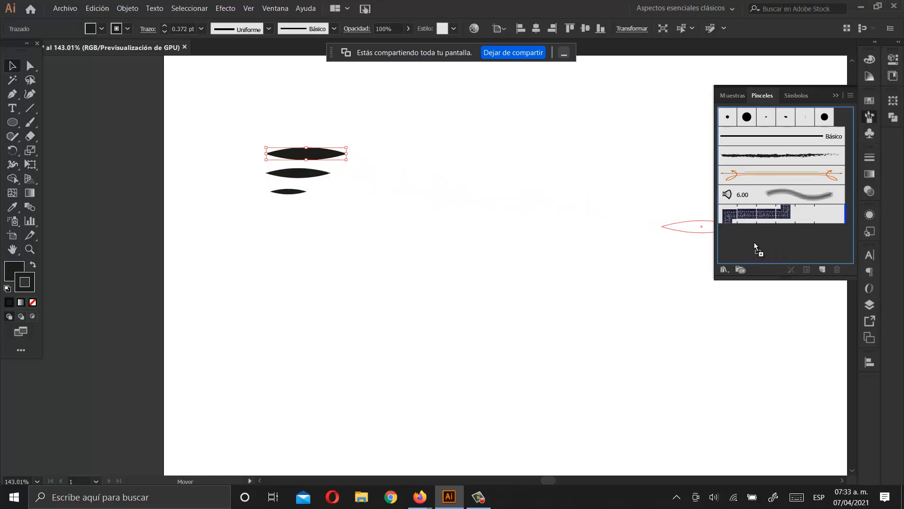
drag(756, 242, 755, 242)
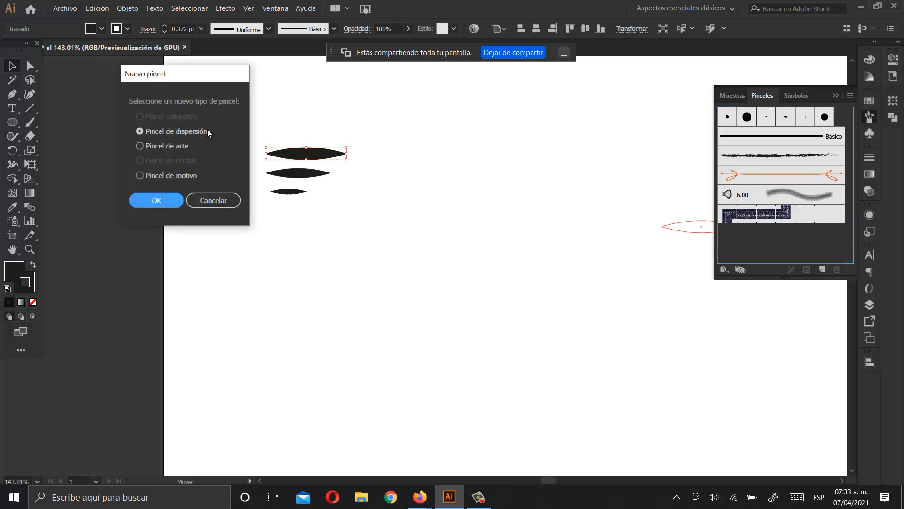
click(165, 145)
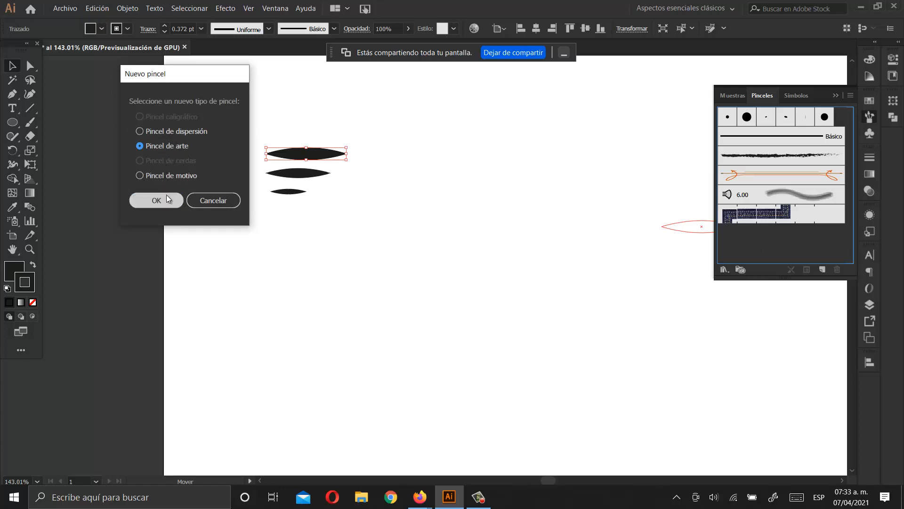
click(151, 200)
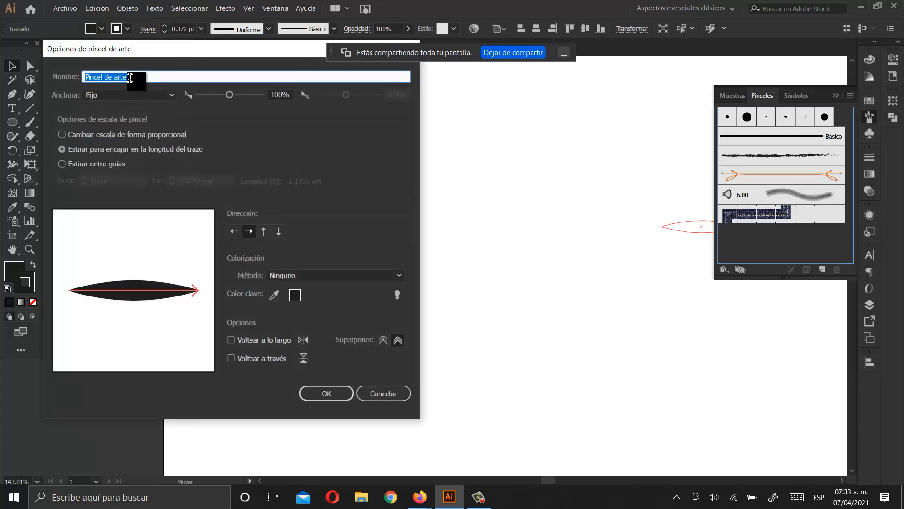
- Name the art brush "ojo de gato", set its width to Presión and its colorization method to Matices, and save it
drag(139, 77, 40, 77)
text(ojo de gato)
click(128, 95)
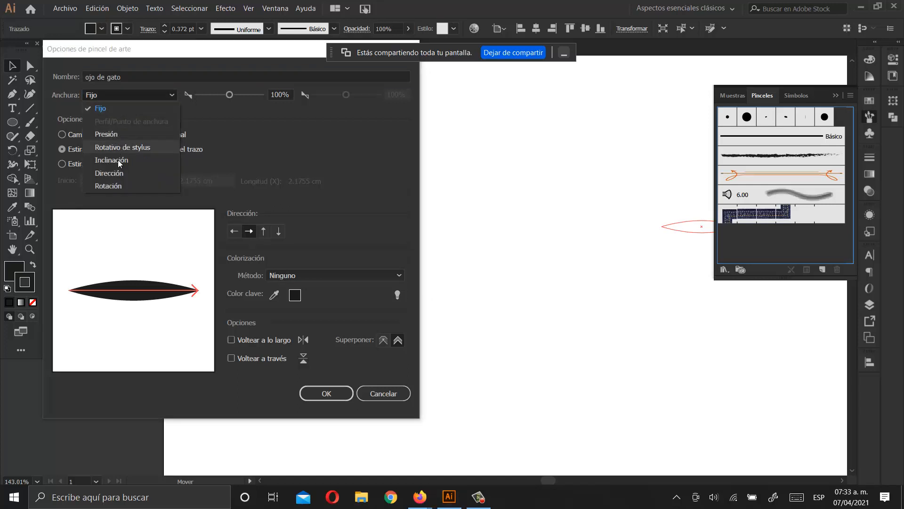
click(115, 134)
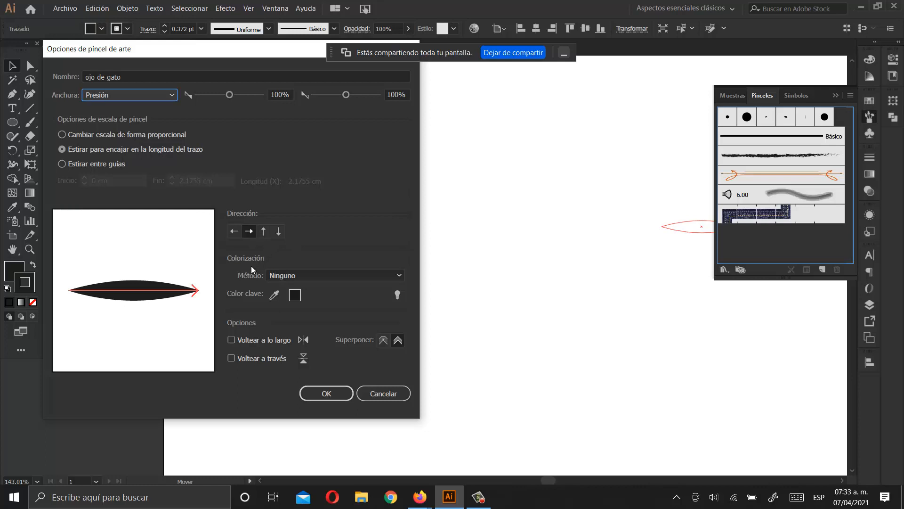
click(313, 275)
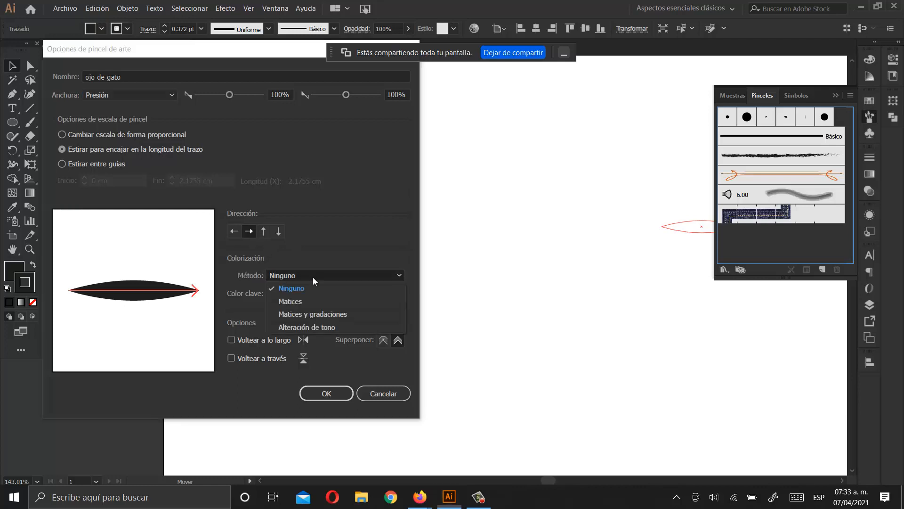
click(297, 305)
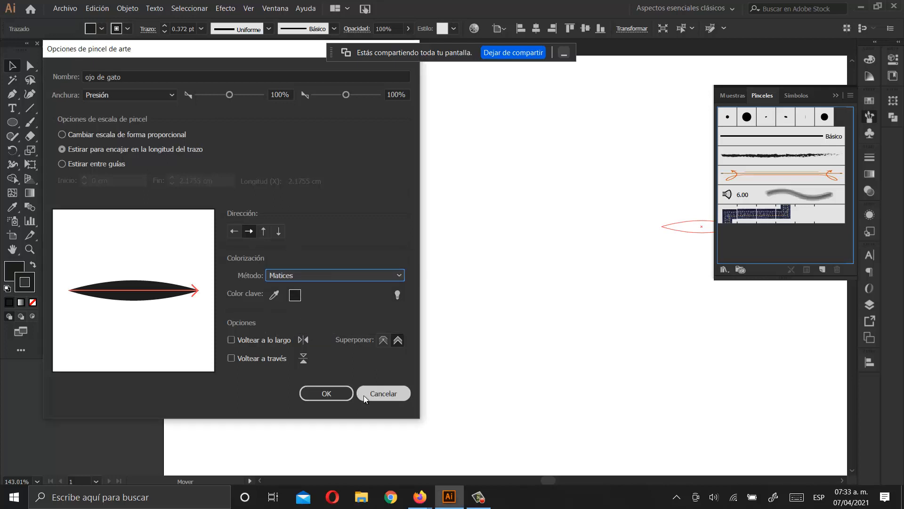
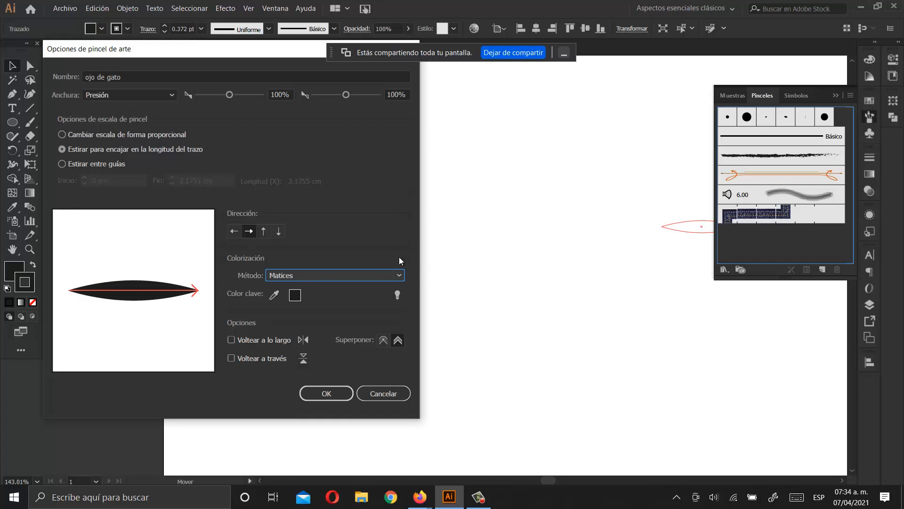
click(334, 391)
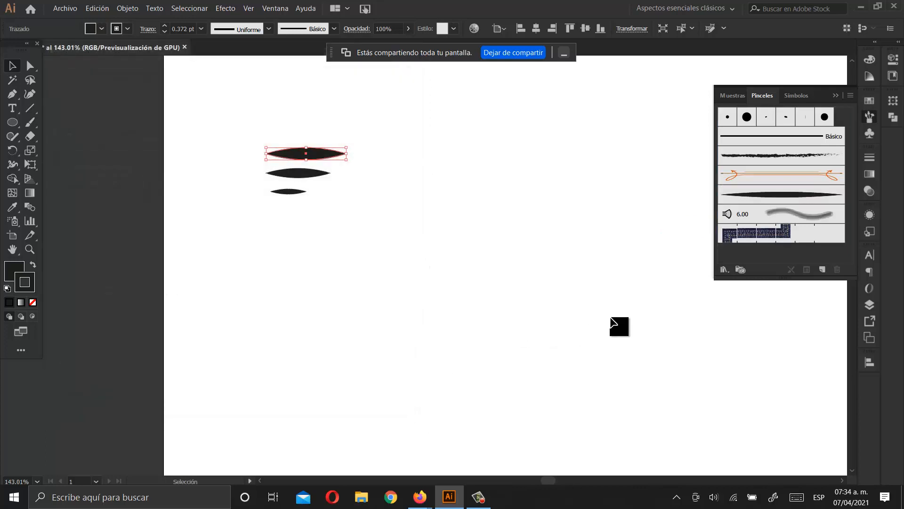
- Apply the new brush to the top shape, paint an S-shaped stroke below with the Paintbrush, and move it up and to the right
click(769, 202)
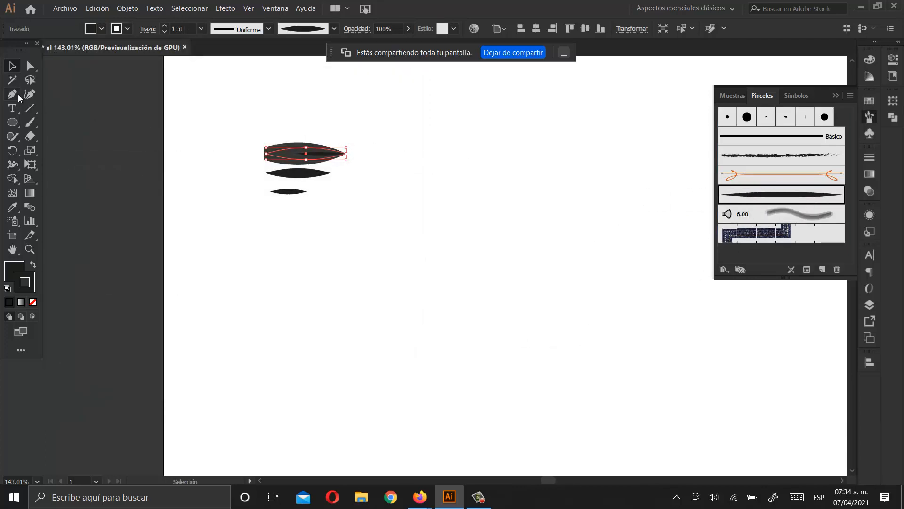
drag(32, 123, 98, 122)
mouse_move(302, 330)
mouse_down()
mouse_move(331, 280)
mouse_move(408, 270)
mouse_move(512, 164)
mouse_up()
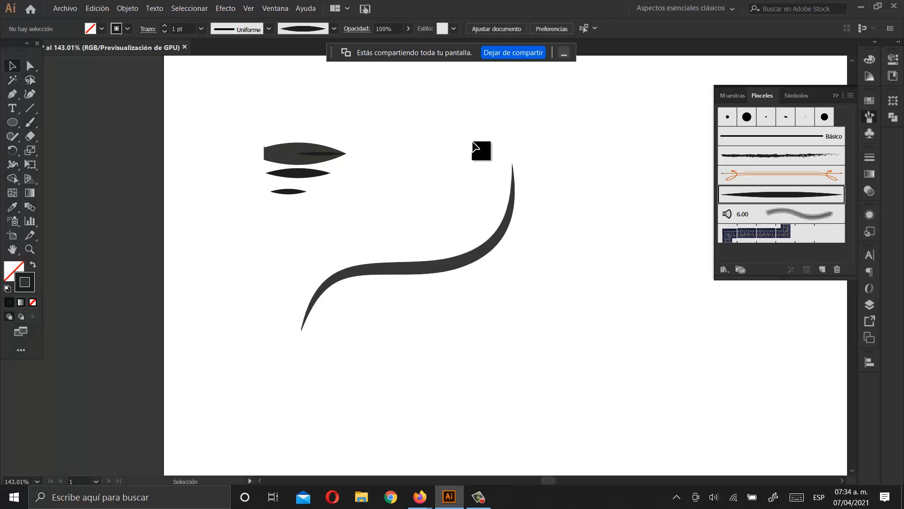
mouse_move(471, 258)
mouse_down()
mouse_move(519, 226)
mouse_move(558, 153)
mouse_up()
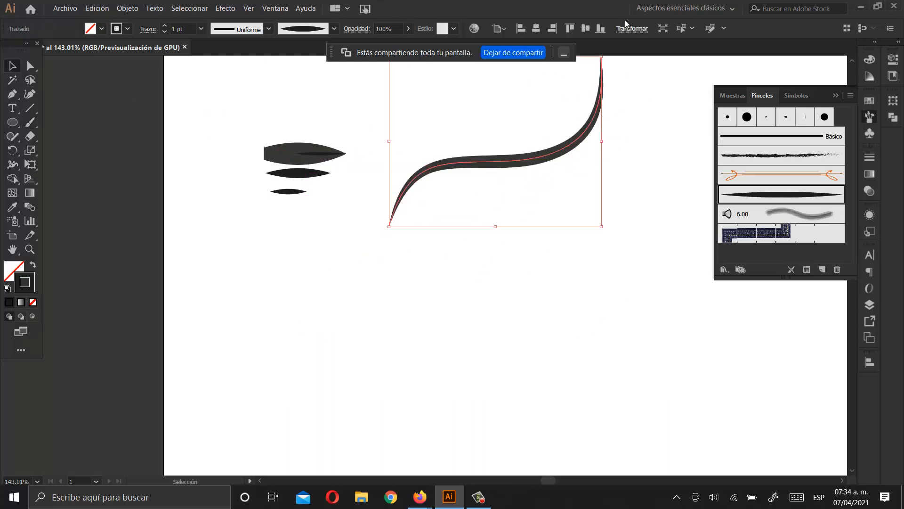
- Paint two more wavy strokes beneath the long S-shaped stroke with the same art brush
click(30, 122)
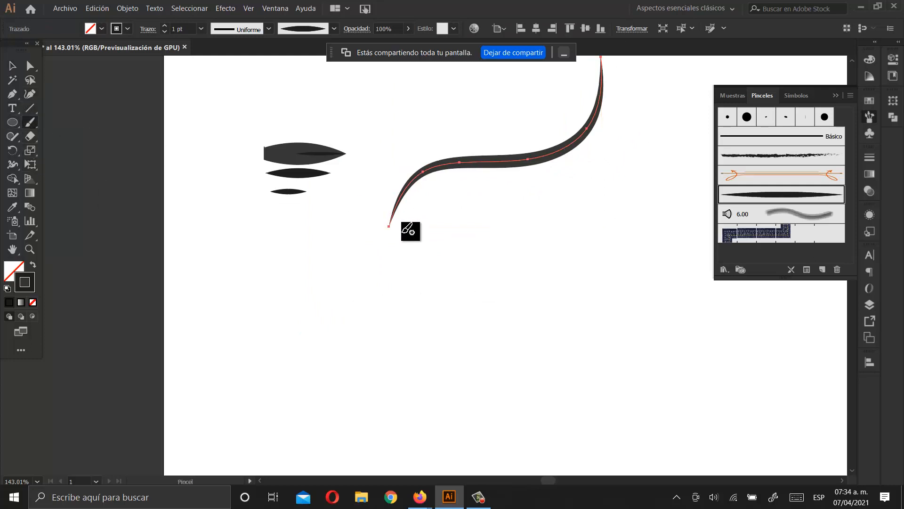
mouse_move(406, 231)
mouse_down()
mouse_move(464, 200)
mouse_move(603, 157)
mouse_up()
mouse_move(426, 243)
mouse_down()
mouse_move(501, 210)
mouse_move(616, 184)
mouse_up()
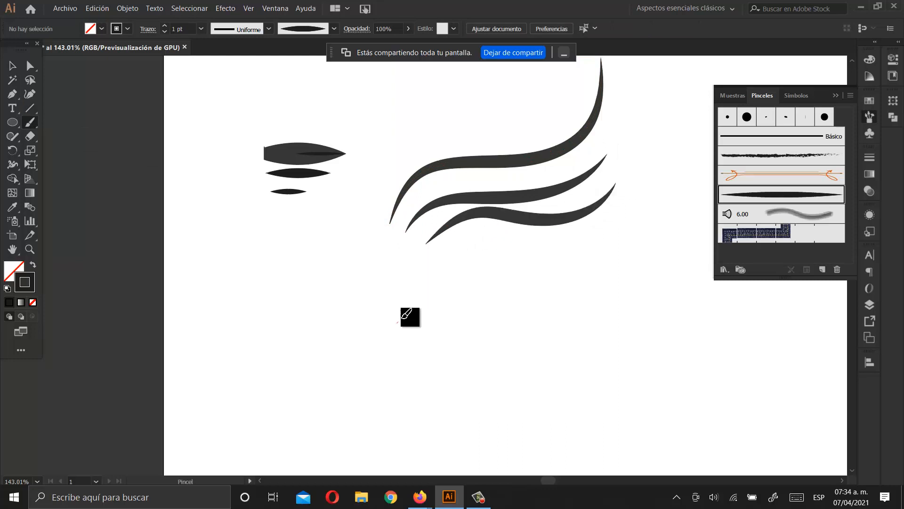
- Paint an upper and a lower arc forming an eye, and three hair-like curves sweeping down on the drawing's left side
mouse_move(398, 322)
mouse_down()
mouse_move(435, 292)
mouse_move(480, 290)
mouse_move(508, 303)
mouse_up()
mouse_move(403, 322)
mouse_down()
mouse_move(465, 324)
mouse_move(492, 302)
mouse_up()
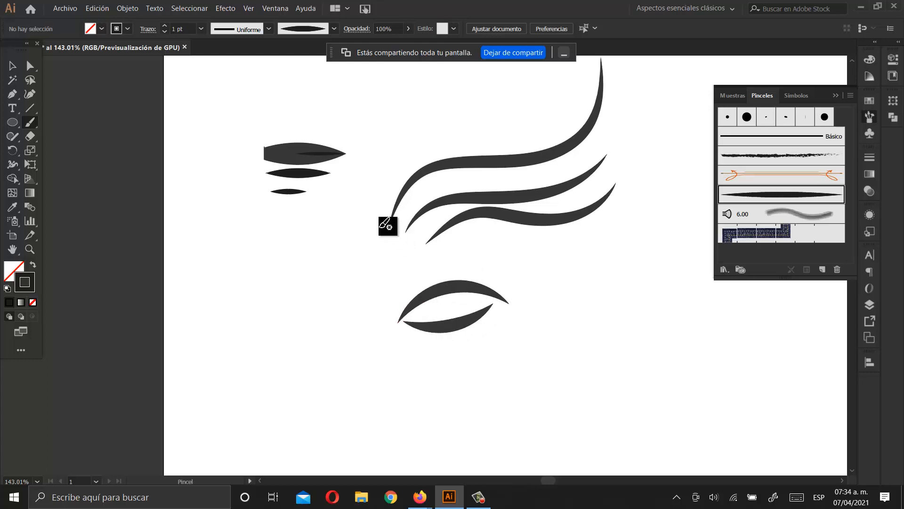
mouse_move(381, 227)
mouse_down()
mouse_move(291, 245)
mouse_move(254, 373)
mouse_up()
mouse_move(379, 235)
mouse_down()
mouse_move(318, 264)
mouse_move(302, 396)
mouse_up()
drag(367, 259, 314, 420)
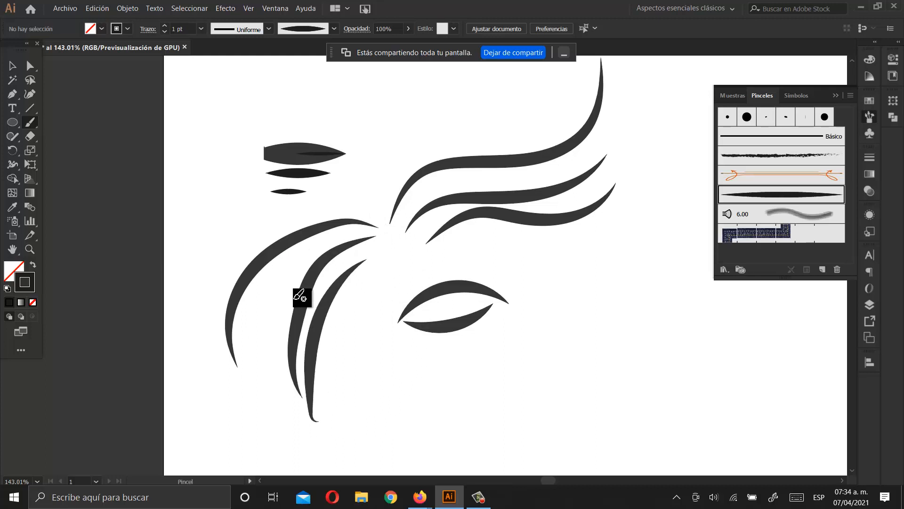
- Paint a second eye from two arcs across the left hair strokes, and a wide smile-shaped curve below both eyes
mouse_move(334, 299)
mouse_down()
mouse_move(353, 315)
mouse_move(333, 286)
mouse_move(281, 288)
mouse_up()
key(ctrl+z)
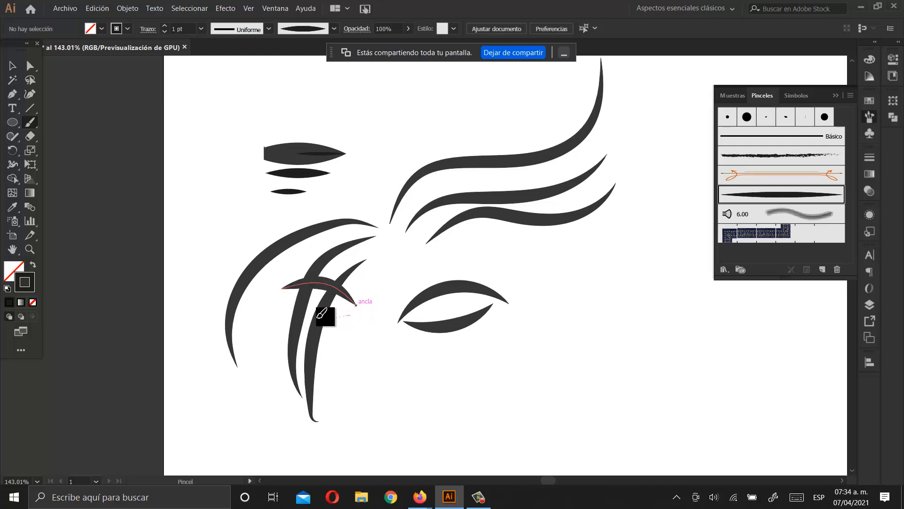
mouse_move(323, 393)
mouse_down()
mouse_move(359, 426)
mouse_move(471, 377)
mouse_up()
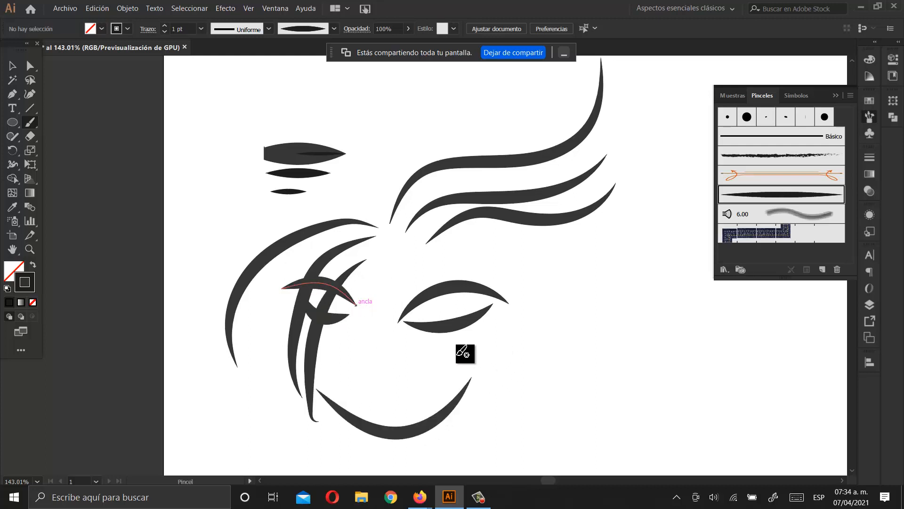
- Paint two nostril dots above the smile, an ear beside the unobstructed eye, and another long hair curve above the existing hair strokes
drag(369, 358, 395, 367)
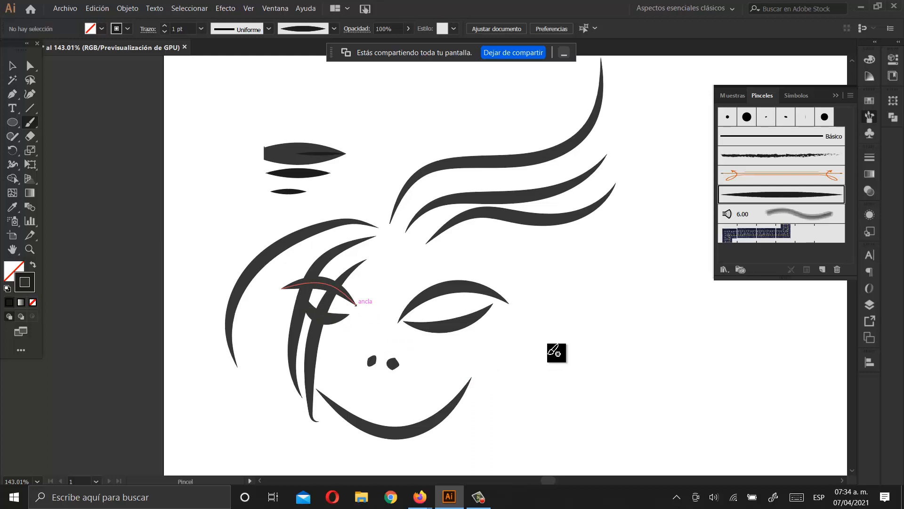
mouse_move(521, 278)
mouse_down()
mouse_move(560, 258)
mouse_move(572, 298)
mouse_move(549, 341)
mouse_move(530, 326)
mouse_up()
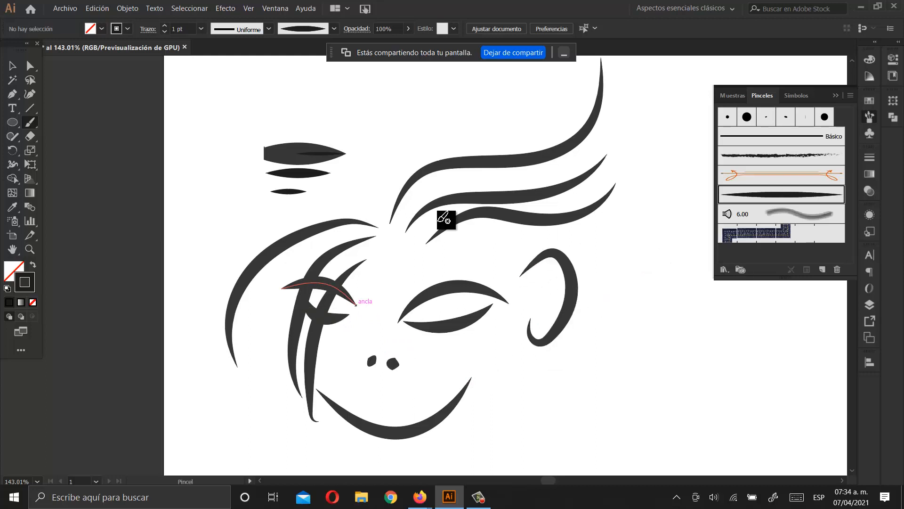
mouse_move(388, 207)
mouse_down()
mouse_move(240, 225)
mouse_move(168, 283)
mouse_up()
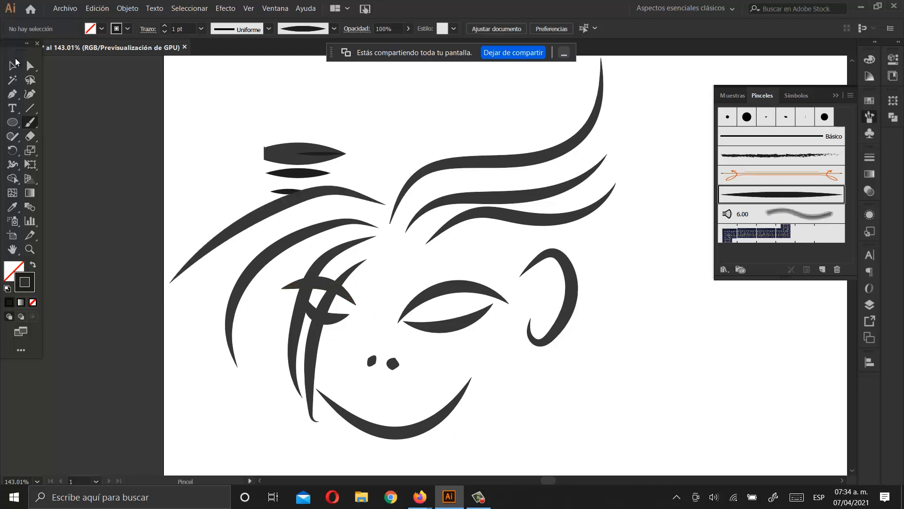
- Undo all the painted face, hair and wavy strokes, back to the three small lens shapes
click(12, 66)
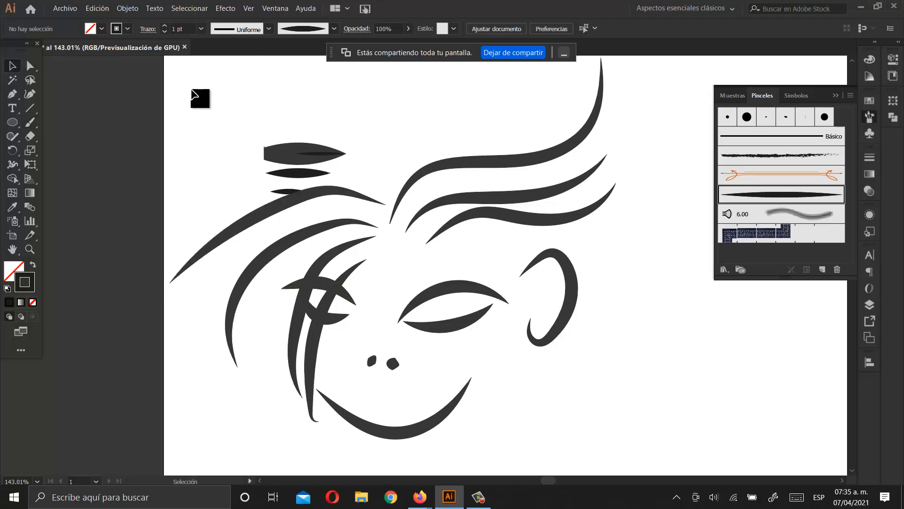
mouse_move(196, 94)
mouse_down()
mouse_move(585, 440)
mouse_move(584, 431)
mouse_up()
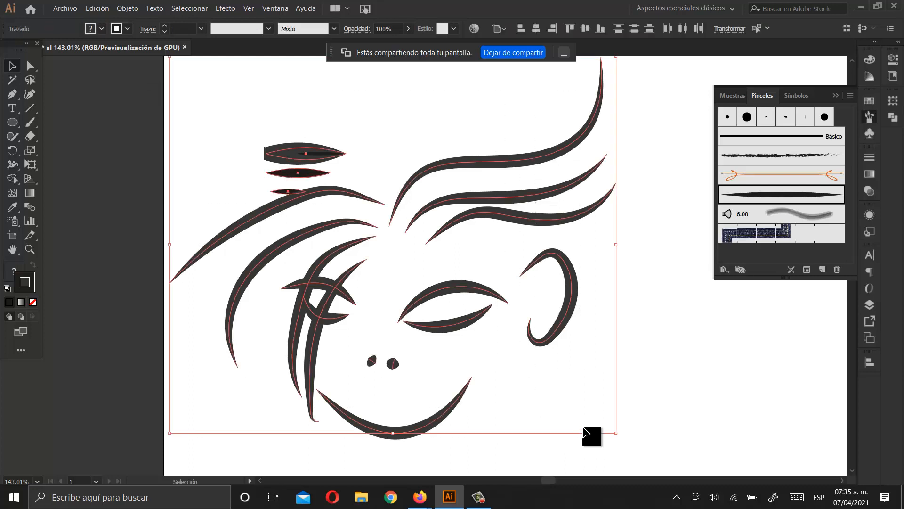
click(594, 365)
key(ctrl+z)
key(ctrl+z)
key(ctrl+z)
key(ctrl+z)
key(ctrl+z)
key(ctrl+z)
key(ctrl+z)
key(ctrl+z)
key(ctrl+z)
key(ctrl+z)
key(ctrl+z)
key(ctrl+z)
key(ctrl+z)
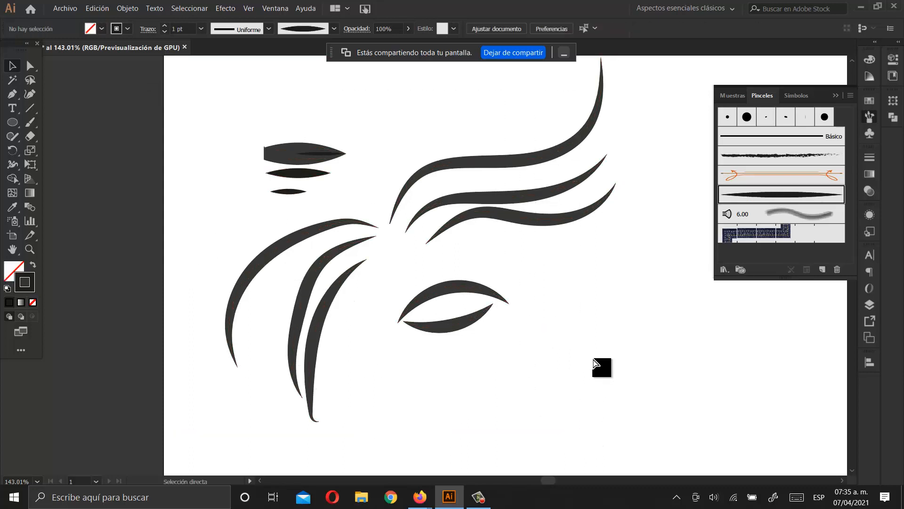
key(ctrl+z)
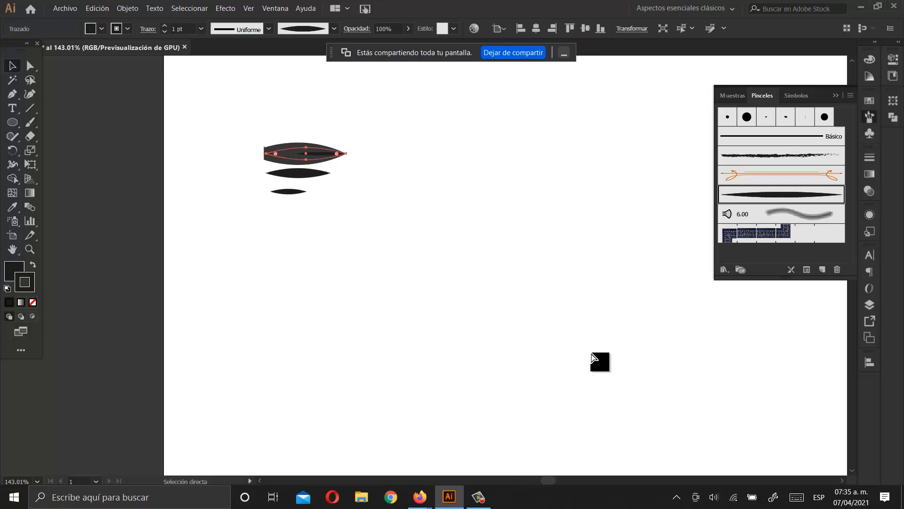
- Create an art brush (Pincel de arte) from the middle lens shape, with width set to Presión and colorization method Matices
click(333, 198)
mouse_move(302, 175)
mouse_down()
mouse_move(800, 264)
mouse_move(785, 249)
mouse_up()
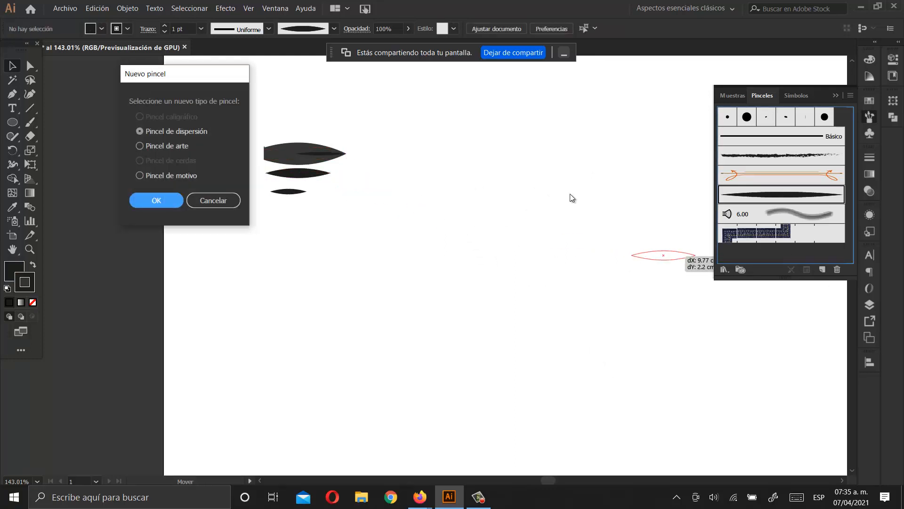
click(166, 146)
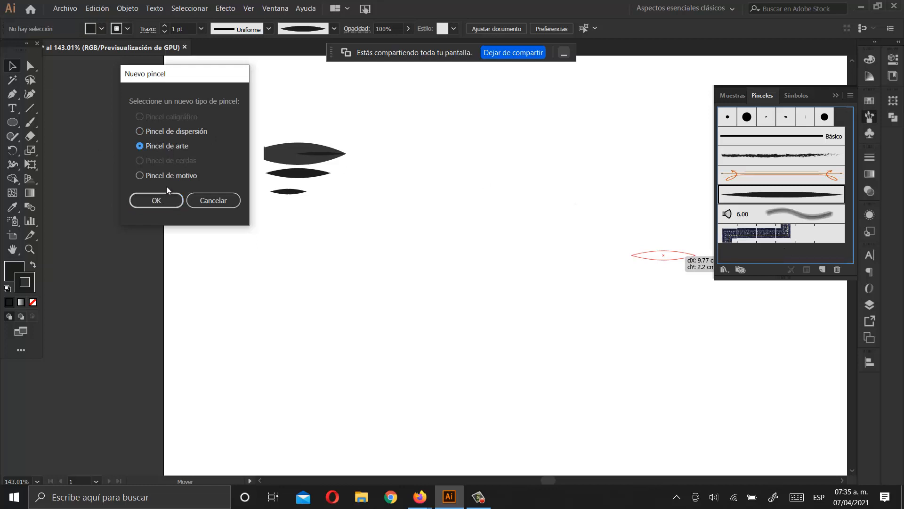
click(161, 201)
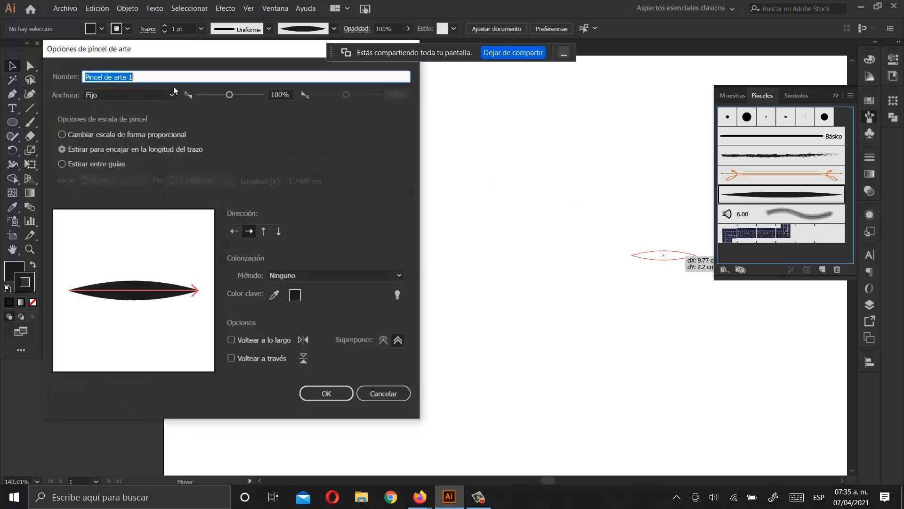
click(143, 97)
click(112, 134)
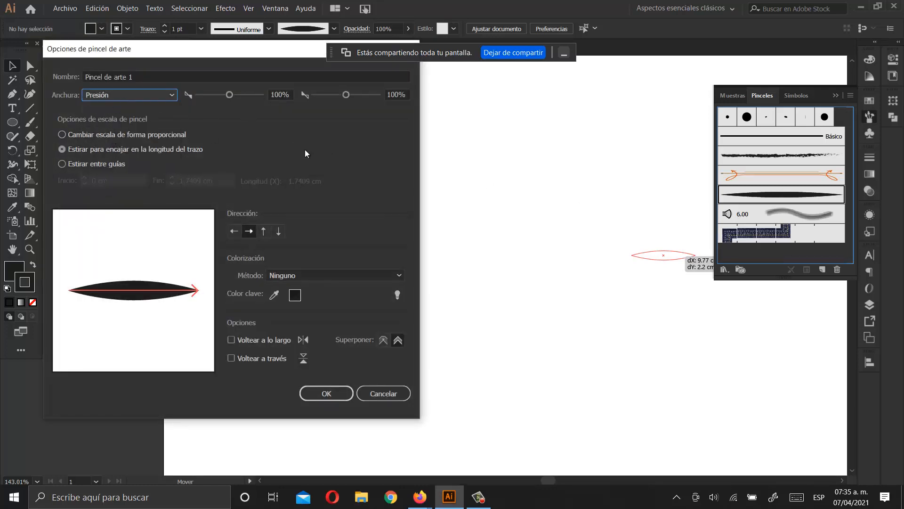
click(338, 280)
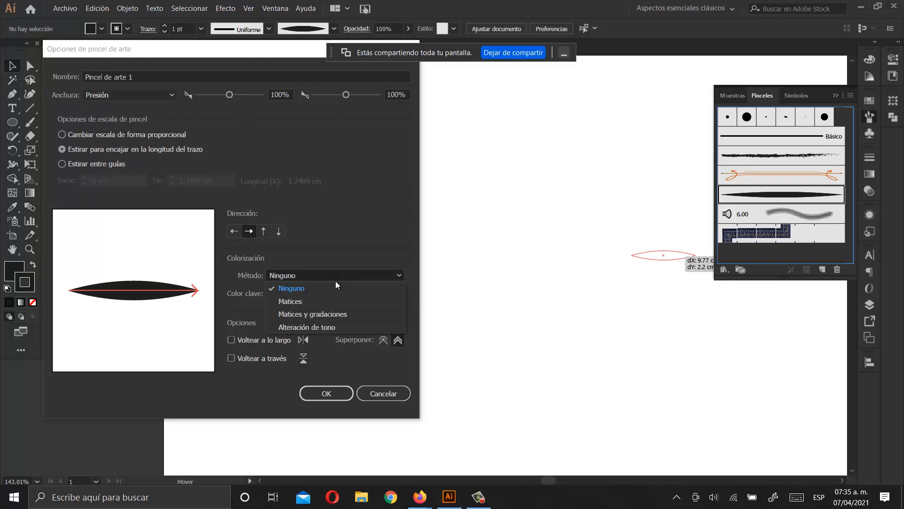
click(308, 299)
click(326, 394)
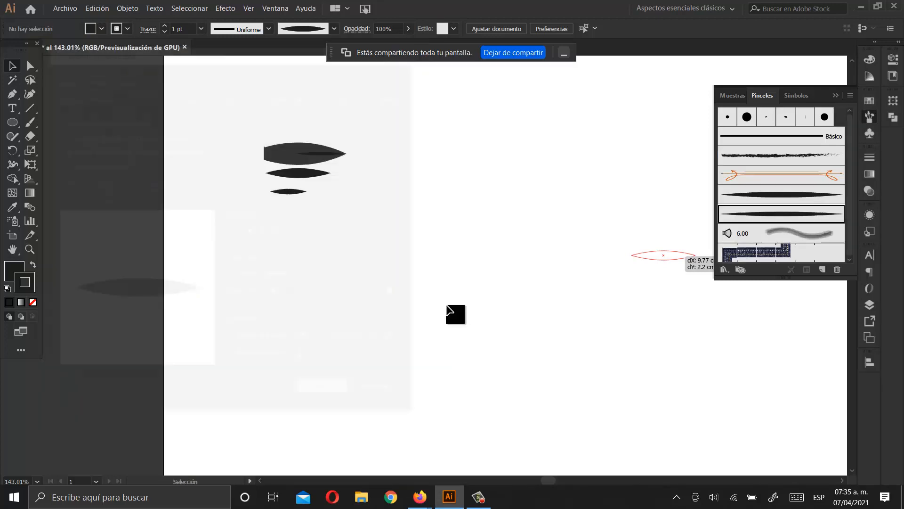
- Apply the new art brush to the middle lens shape and paint a long S-shaped stroke below the shapes with the Paintbrush
click(769, 207)
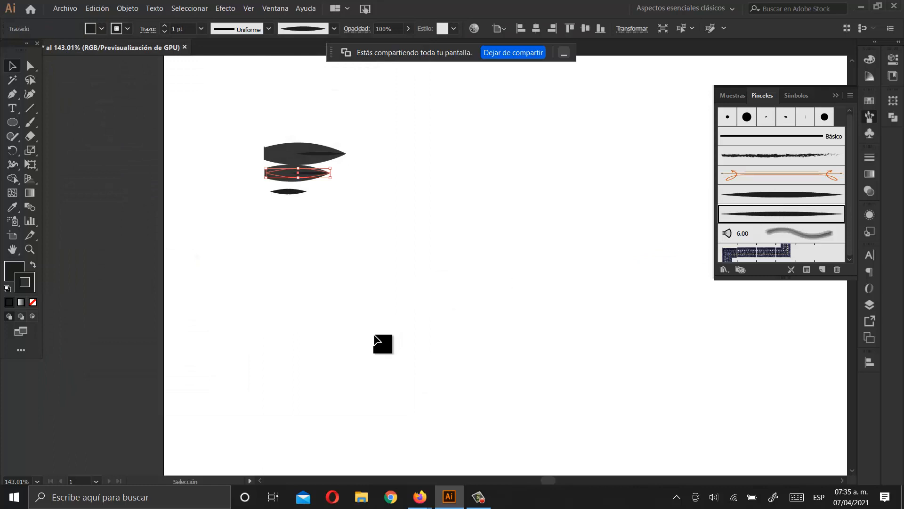
click(366, 357)
click(29, 122)
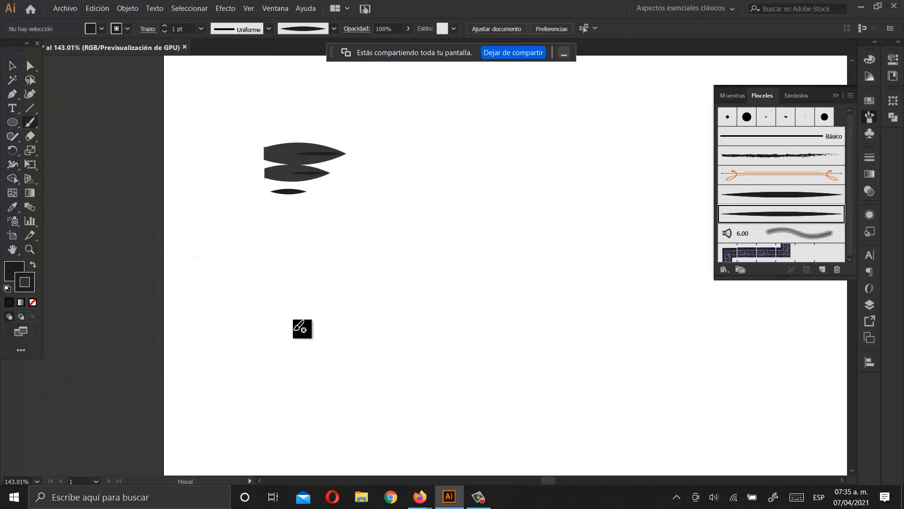
drag(298, 358, 479, 187)
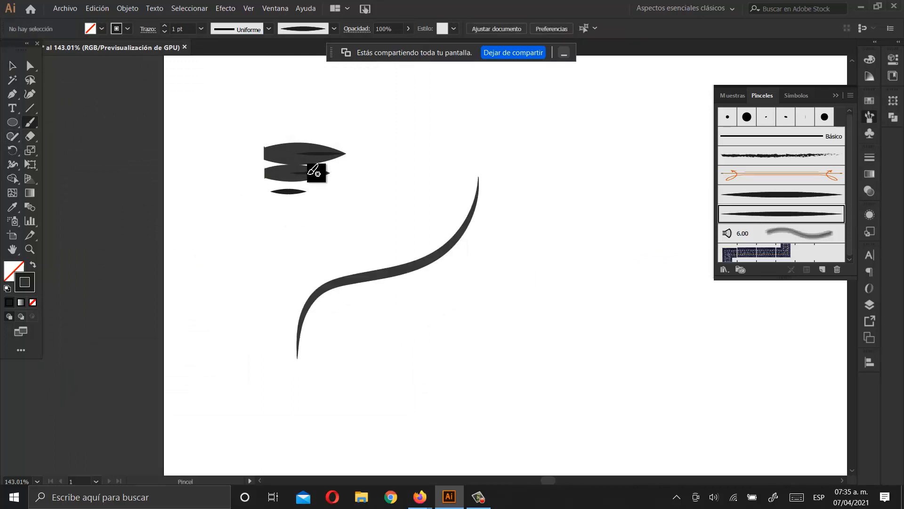
- With the earlier, thicker art brush, paint a wavy stroke below the S-curve and a long diagonal stroke above it
click(774, 195)
mouse_move(361, 390)
mouse_down()
mouse_move(386, 346)
mouse_move(547, 203)
mouse_up()
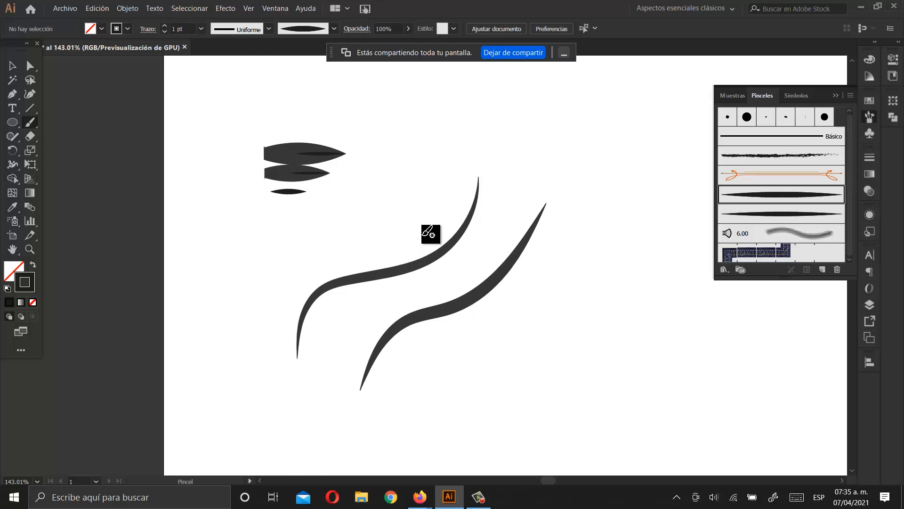
drag(210, 297, 491, 101)
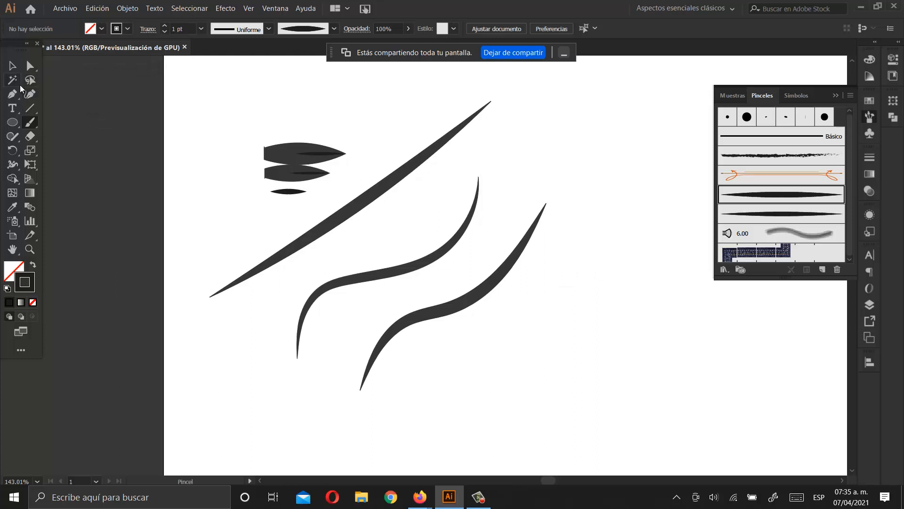
- Widen the middle of the long diagonal stroke to about 2 pt and thicken the S-curve below it with the Width tool
click(13, 67)
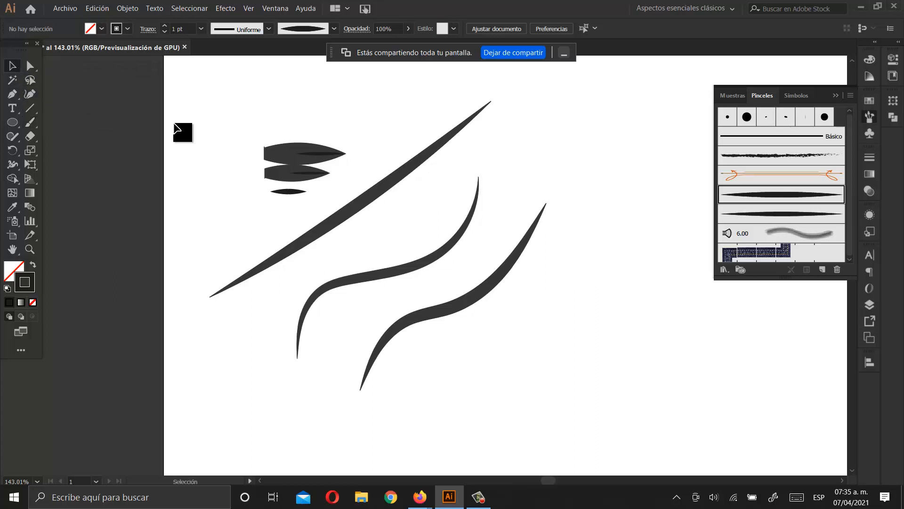
click(351, 206)
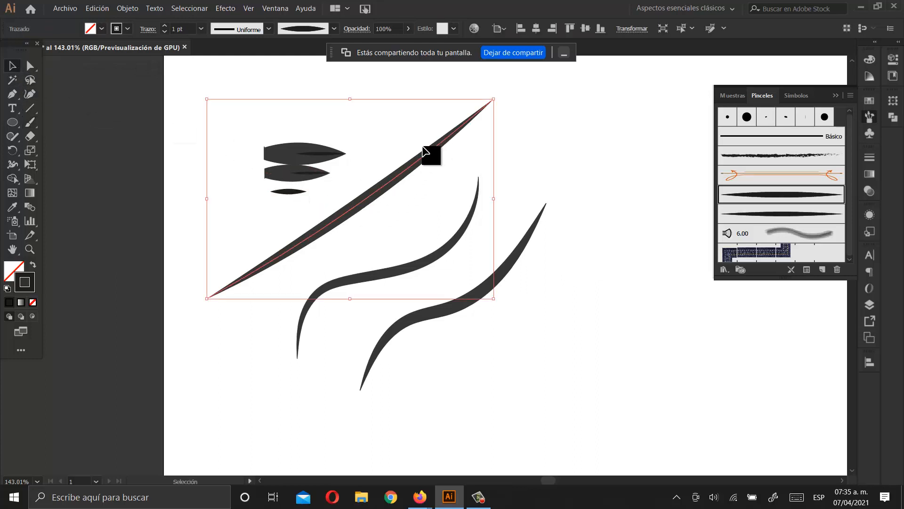
click(12, 168)
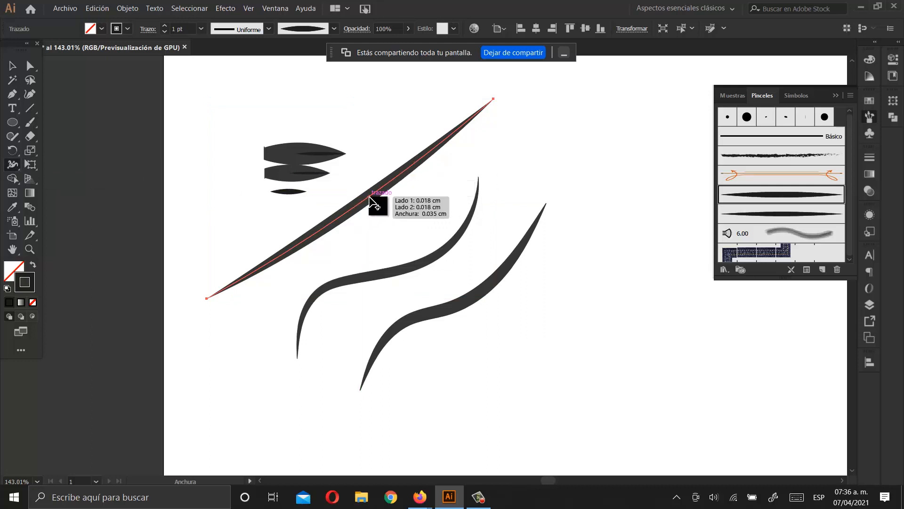
mouse_move(370, 198)
mouse_down()
mouse_move(384, 218)
mouse_move(377, 206)
mouse_up()
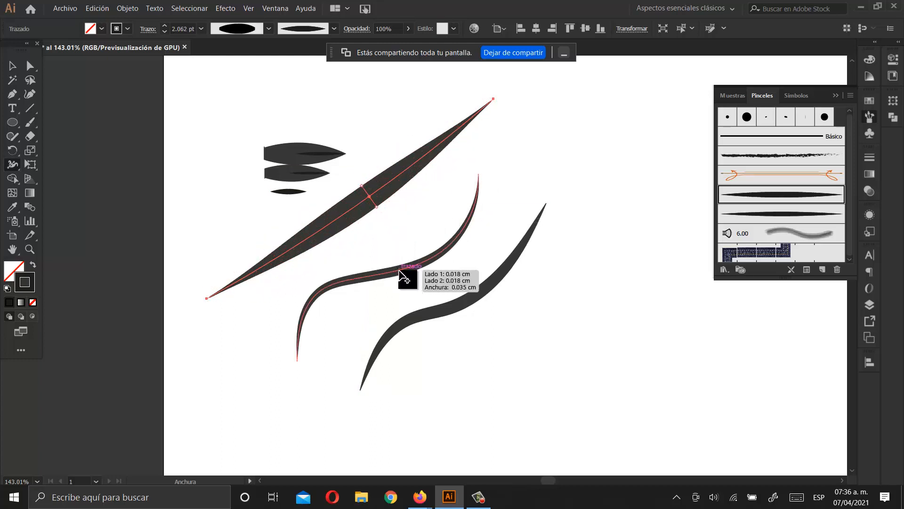
mouse_move(399, 271)
mouse_down()
mouse_move(388, 249)
mouse_move(397, 261)
mouse_up()
- Try to widen the middle of the lowest wavy stroke with the Width tool, exaggerate its width, and undo the changes
drag(460, 303, 450, 297)
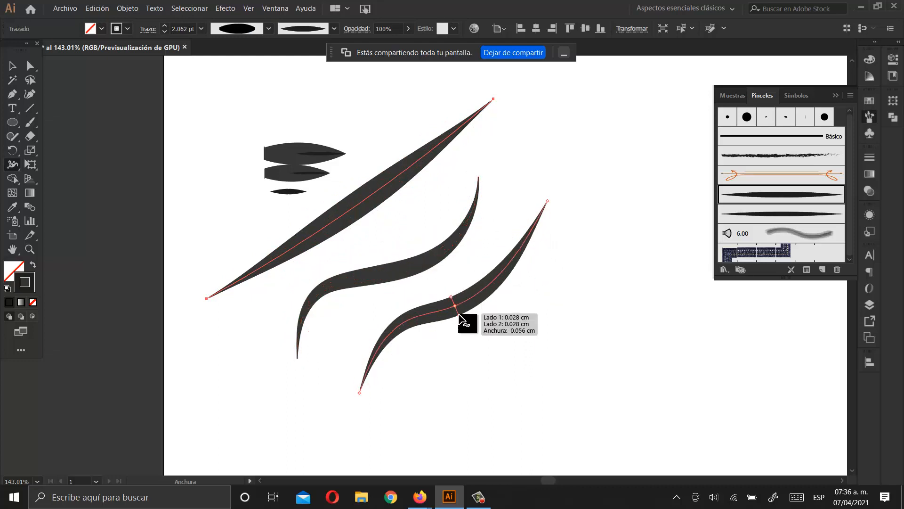
drag(455, 305, 490, 342)
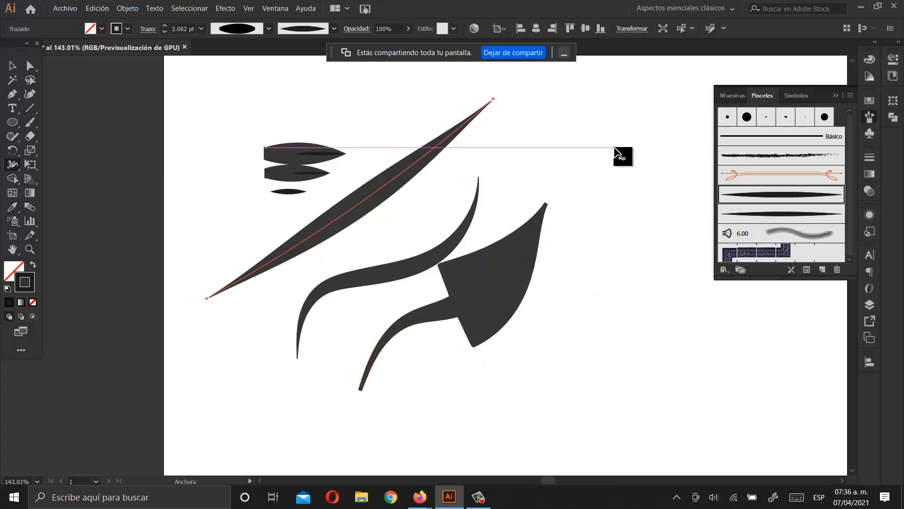
key(ctrl+z)
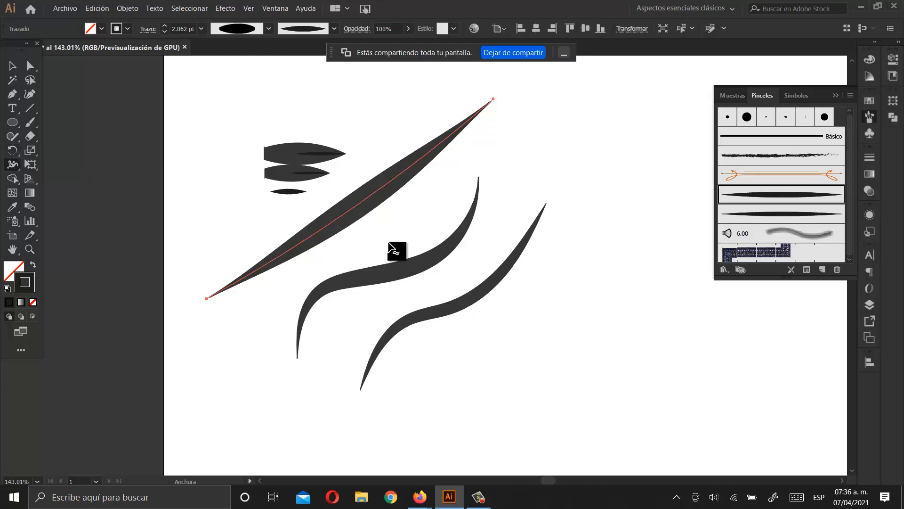
- Draw a small circle in the empty area beside the strokes with the Ellipse tool and fill it with black
click(29, 250)
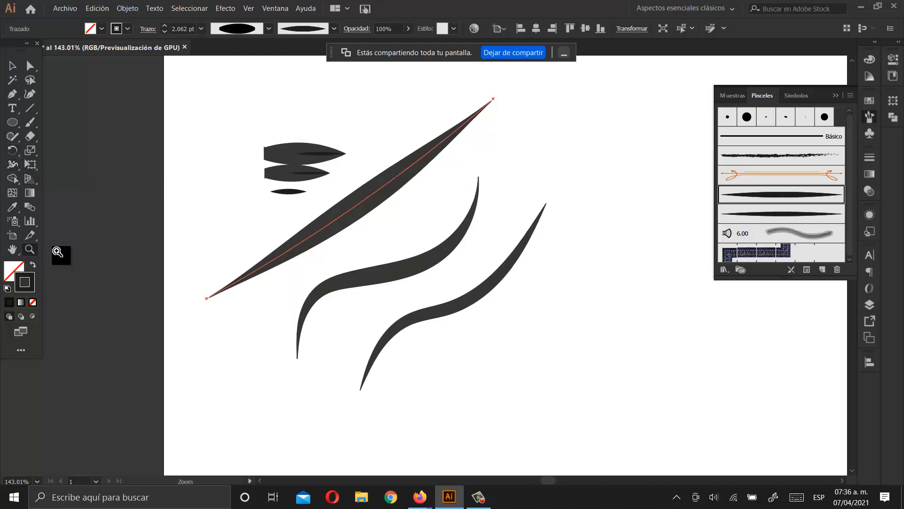
drag(441, 219, 361, 210)
key(space)
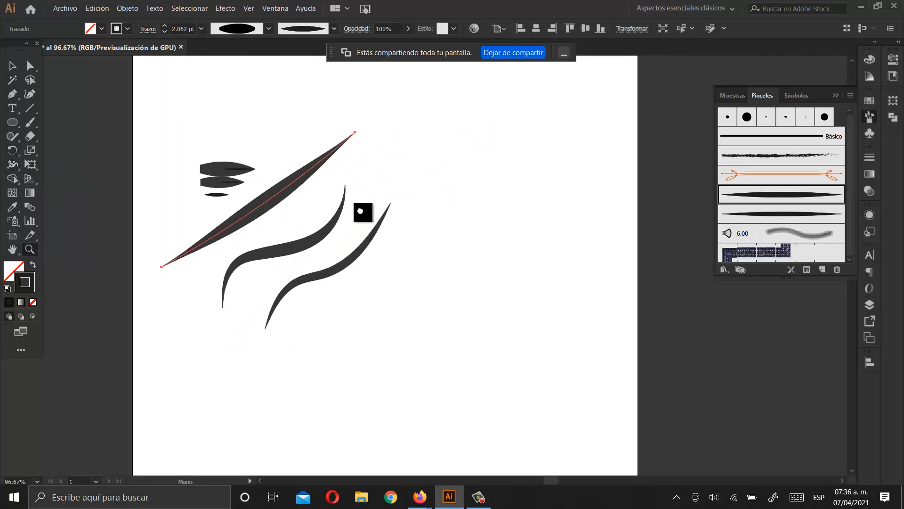
drag(430, 214, 424, 215)
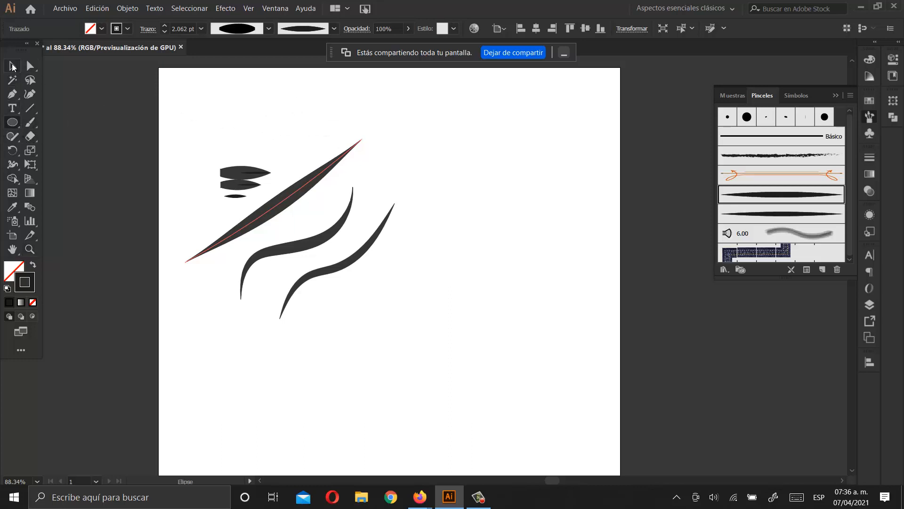
click(12, 67)
key(ctrl+shift+a)
click(13, 124)
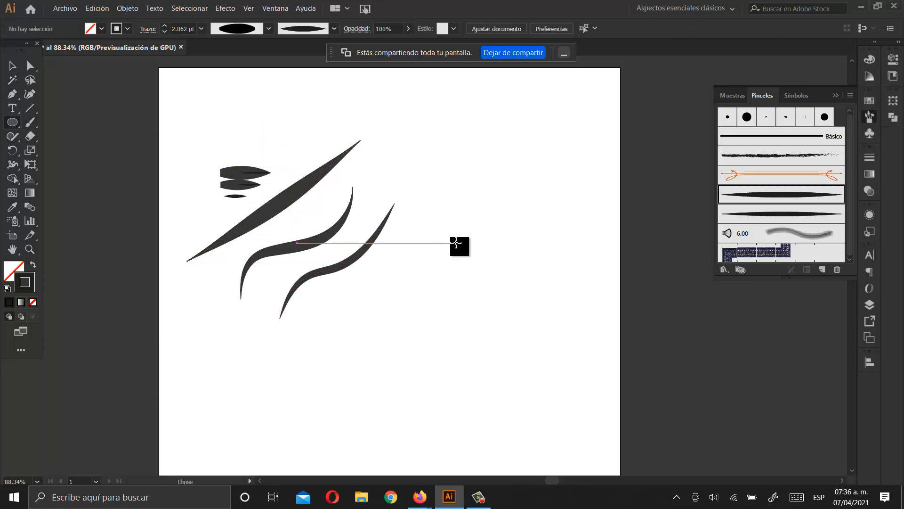
drag(470, 217, 490, 243)
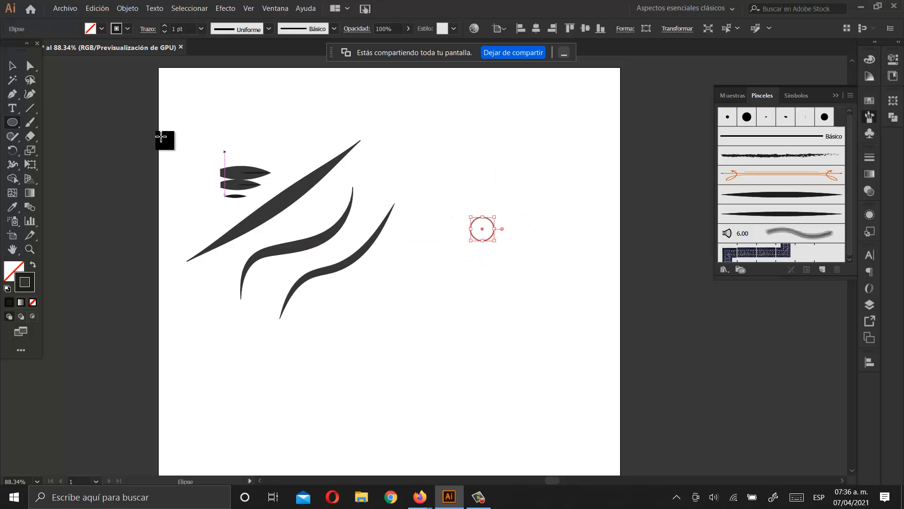
click(102, 29)
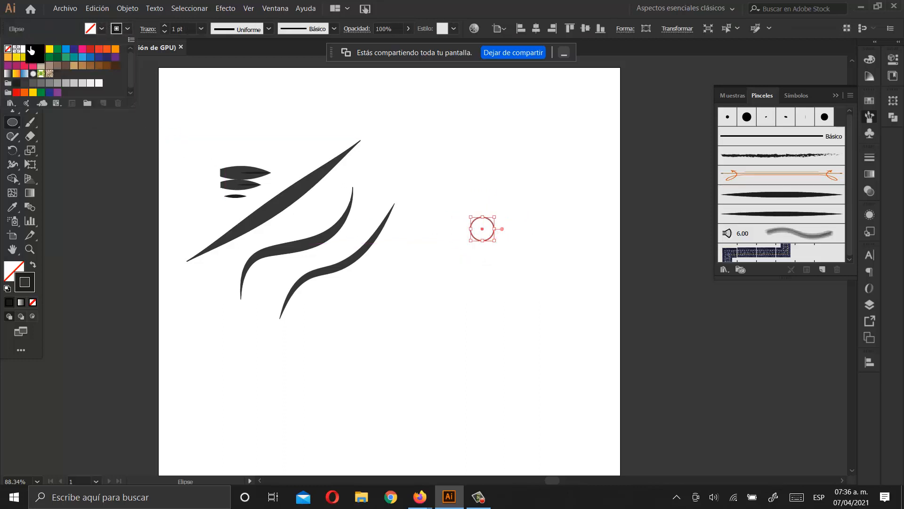
click(31, 50)
click(448, 175)
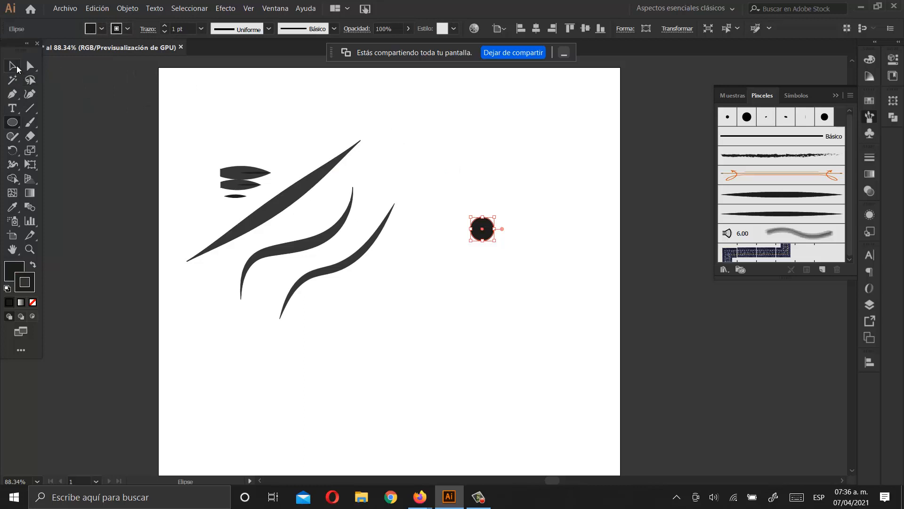
- Duplicate the black circle repeatedly into a loosely scattered cluster of 14 dots
click(17, 69)
click(374, 105)
drag(492, 234, 534, 214)
drag(533, 213, 460, 214)
drag(460, 214, 493, 283)
drag(498, 278, 537, 274)
drag(526, 272, 426, 221)
drag(427, 224, 553, 247)
click(585, 311)
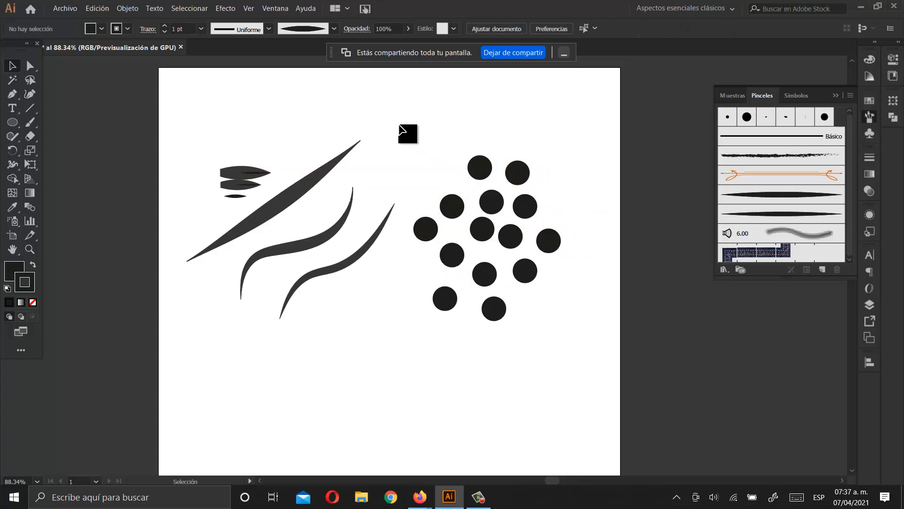
- Group the 14 black dots into a single object
drag(405, 134, 579, 351)
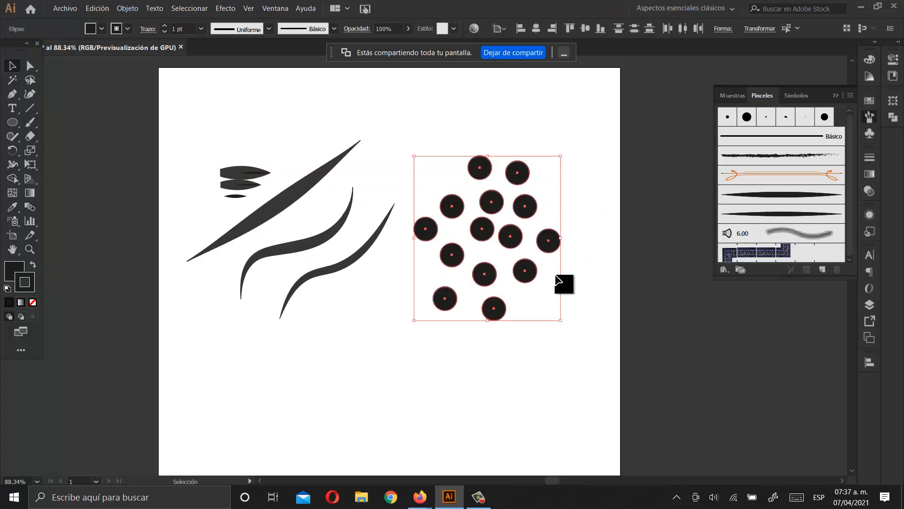
right_click(519, 234)
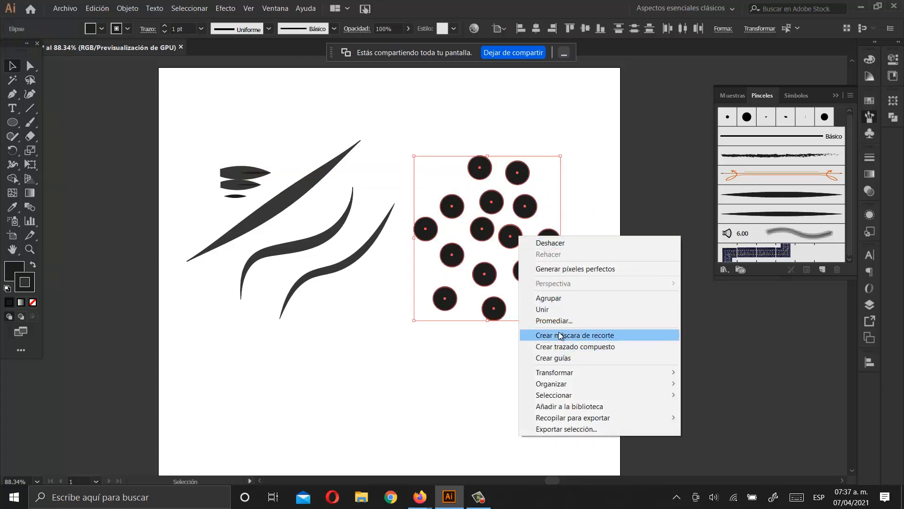
click(555, 298)
click(593, 204)
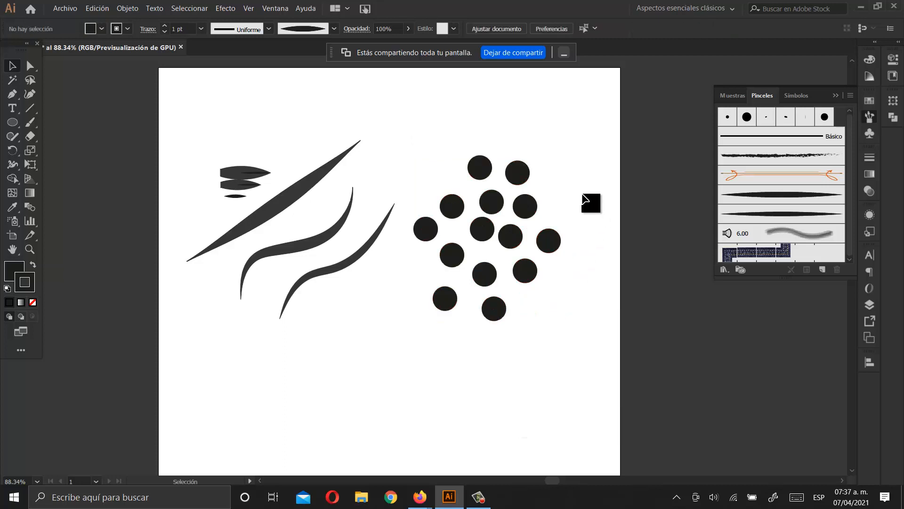
- Create a new scatter brush (Pincel de dispersión) from the grouped dots
click(528, 210)
drag(530, 207, 732, 234)
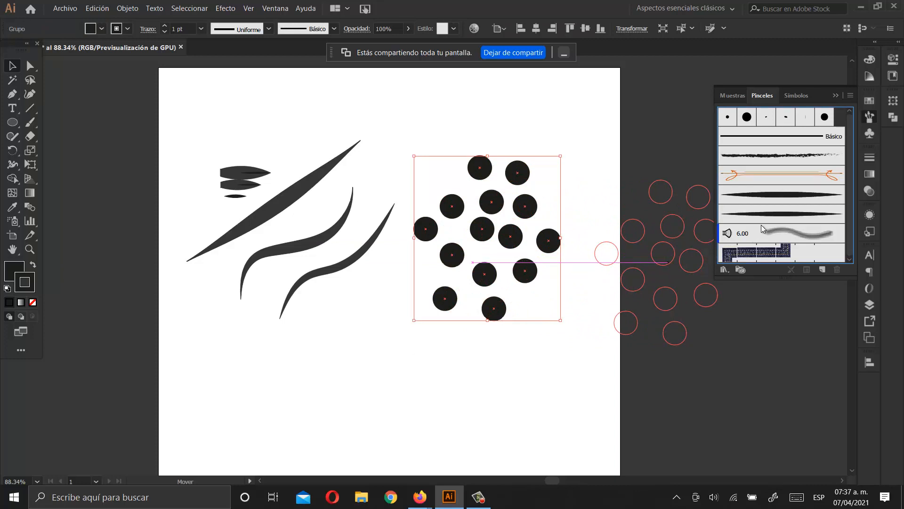
drag(761, 225, 761, 225)
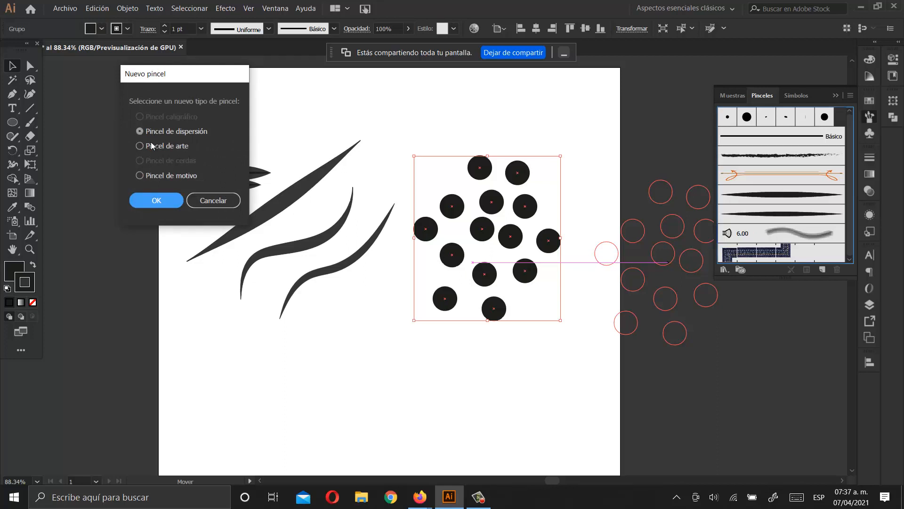
click(162, 203)
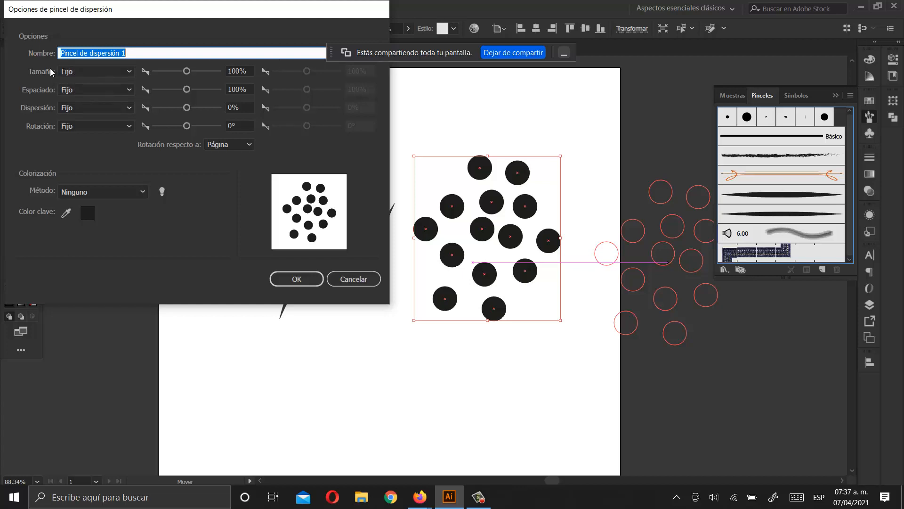
- Set the scatter brush's size to Presión and its spacing, scatter and rotation to Al azar
click(84, 73)
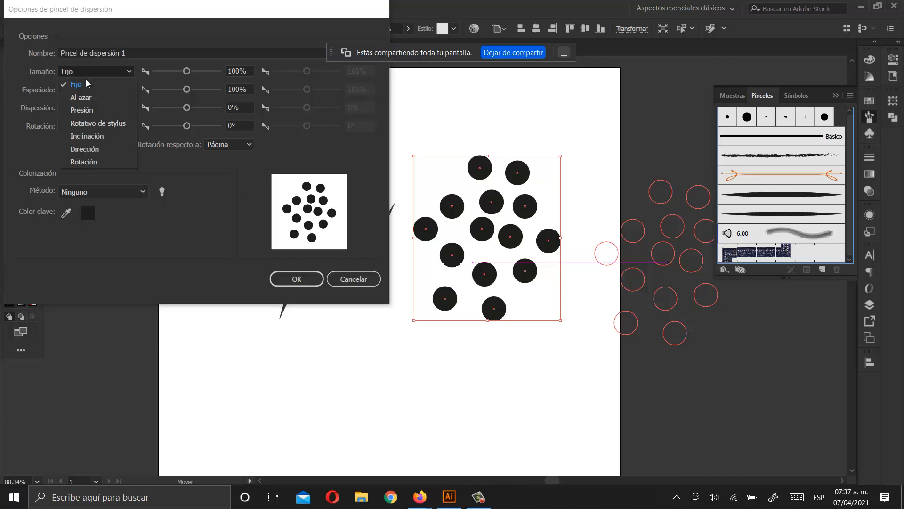
click(90, 111)
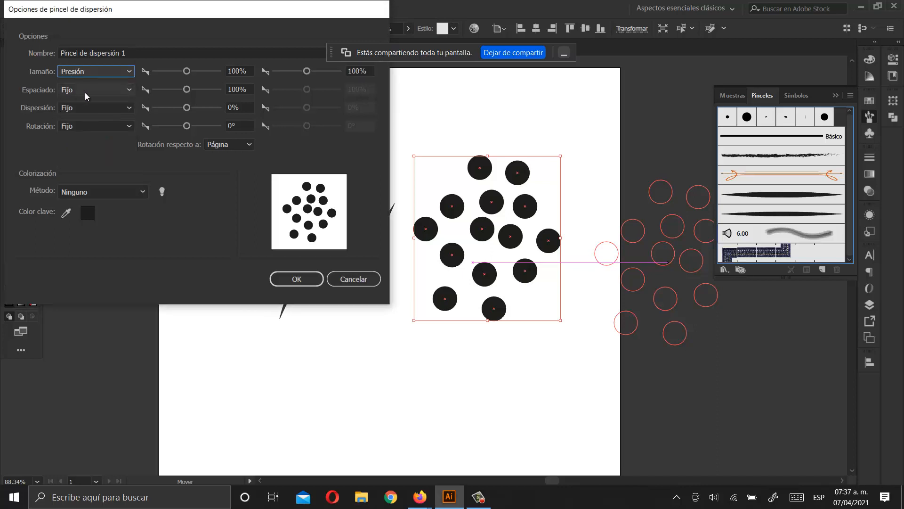
click(86, 96)
click(87, 116)
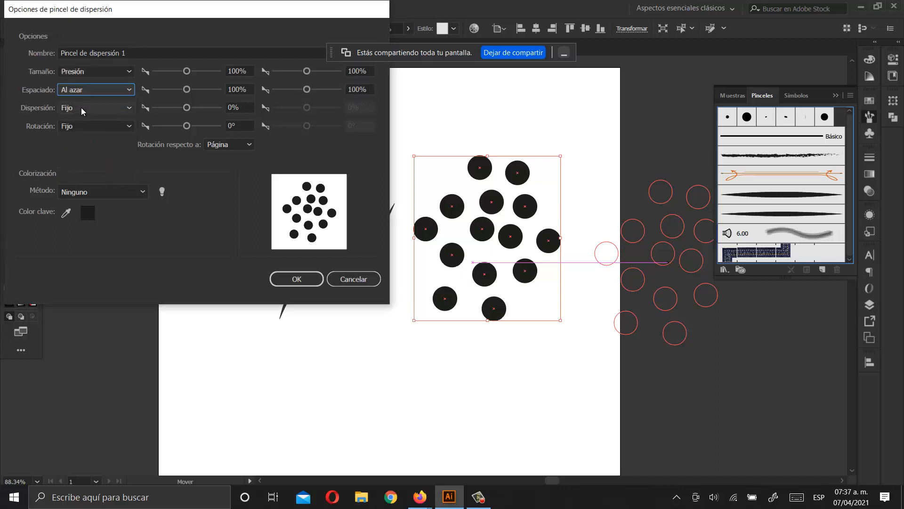
click(83, 110)
click(86, 134)
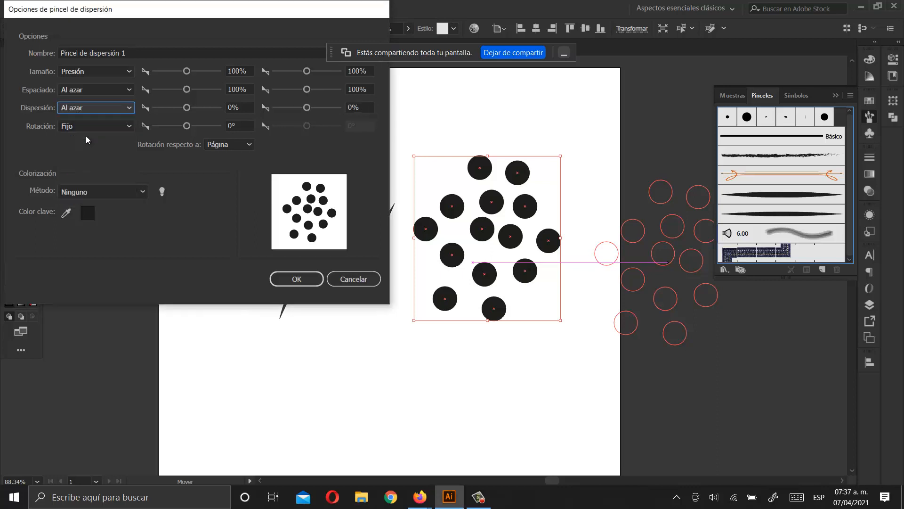
click(88, 126)
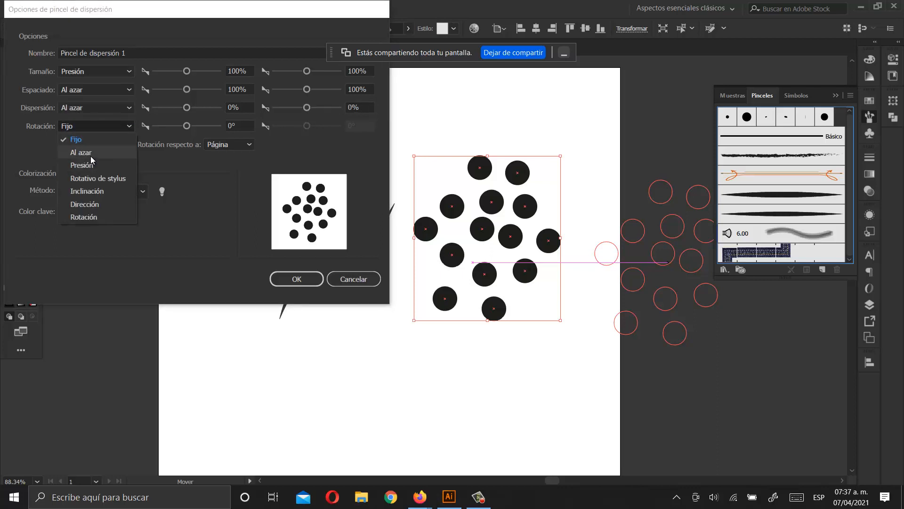
click(91, 156)
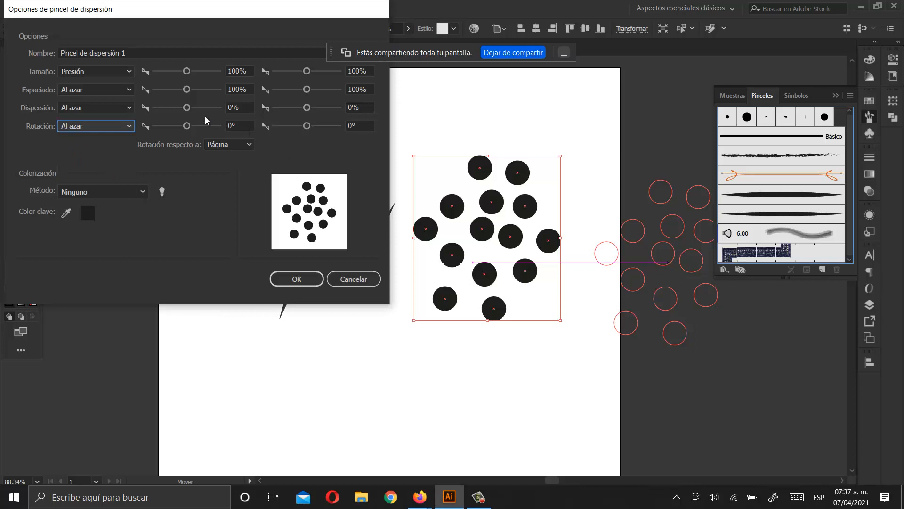
- Set the brush's scatter range from about -119% to 148% and accept the scatter brush options
click(187, 108)
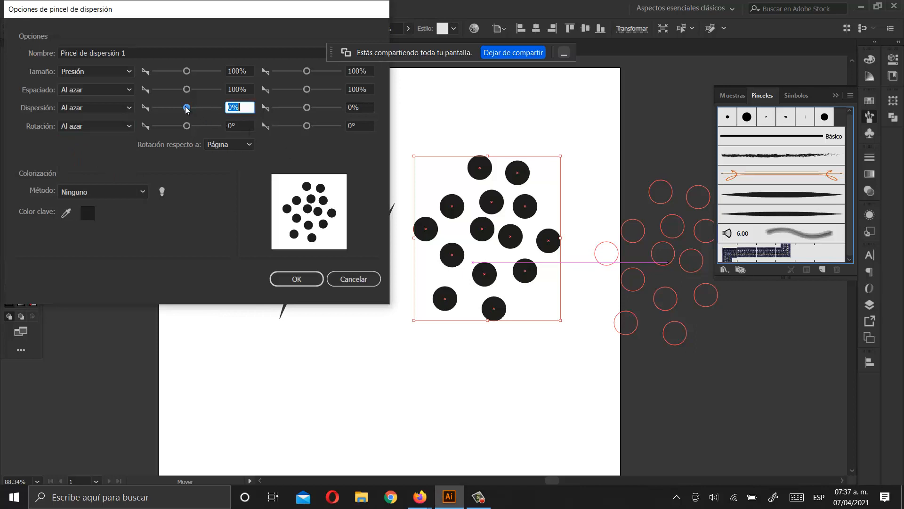
click(311, 108)
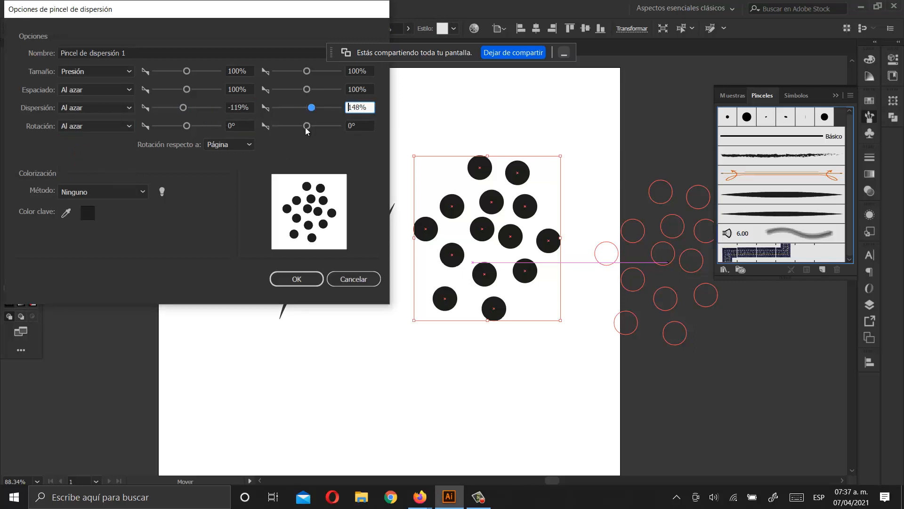
click(296, 279)
- Apply the new dot scatter brush to the grouped dots, and delete the group from the artboard
scroll(788, 189, down, 1)
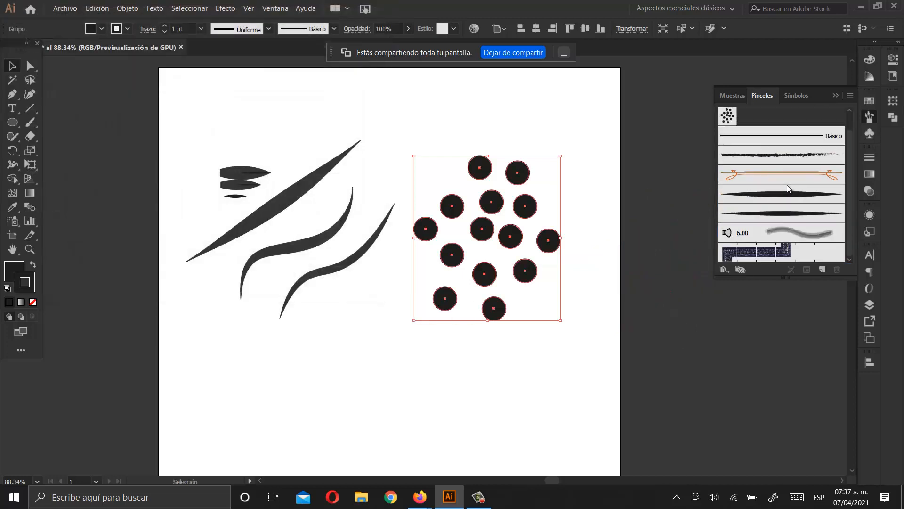
scroll(788, 188, up, 1)
click(727, 136)
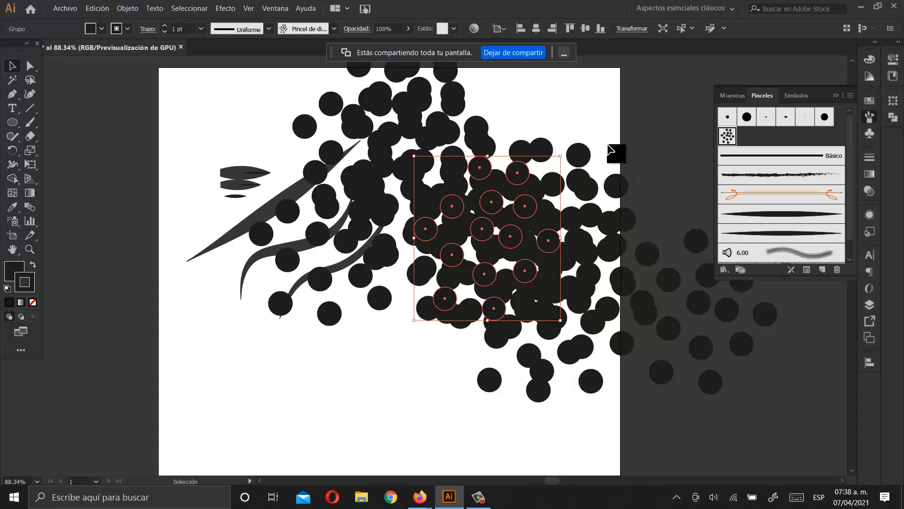
key(Delete)
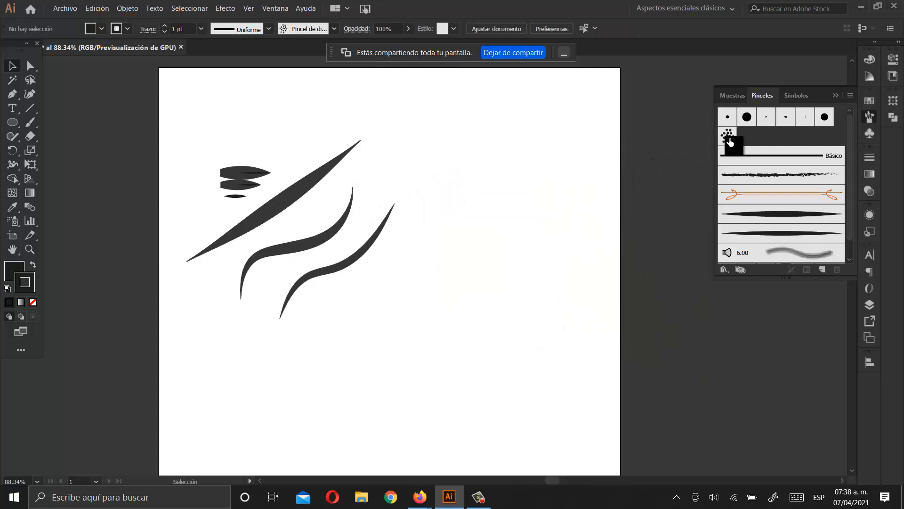
- Paint several freehand strokes across the artboard with the Paintbrush tool and the dot scatter brush
mouse_move(730, 141)
mouse_down()
mouse_move(339, 121)
mouse_move(69, 134)
mouse_move(35, 126)
mouse_up()
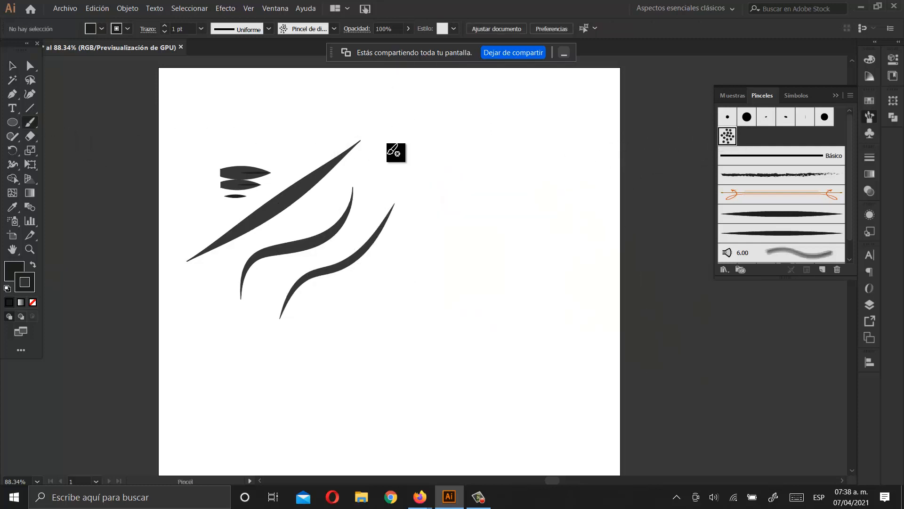
mouse_move(496, 190)
mouse_down()
mouse_move(485, 246)
mouse_move(515, 207)
mouse_up()
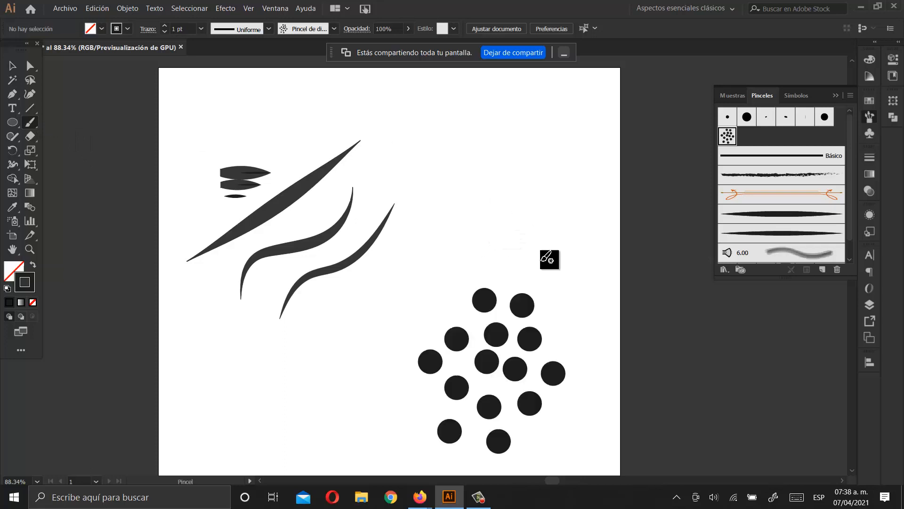
mouse_move(532, 262)
mouse_down()
mouse_move(450, 295)
mouse_move(480, 311)
mouse_up()
mouse_move(455, 241)
mouse_down()
mouse_move(455, 300)
mouse_move(445, 285)
mouse_move(520, 221)
mouse_up()
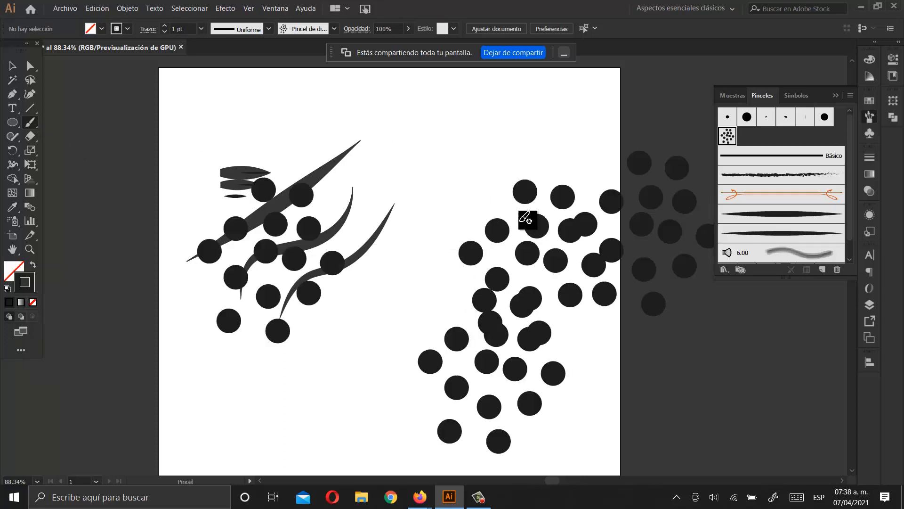
drag(474, 199, 509, 278)
drag(423, 197, 495, 384)
drag(400, 174, 478, 276)
mouse_move(313, 132)
mouse_down()
mouse_move(489, 255)
mouse_move(523, 269)
mouse_move(465, 298)
mouse_move(347, 303)
mouse_move(381, 225)
mouse_move(344, 126)
mouse_move(505, 301)
mouse_move(348, 184)
mouse_move(672, 199)
mouse_up()
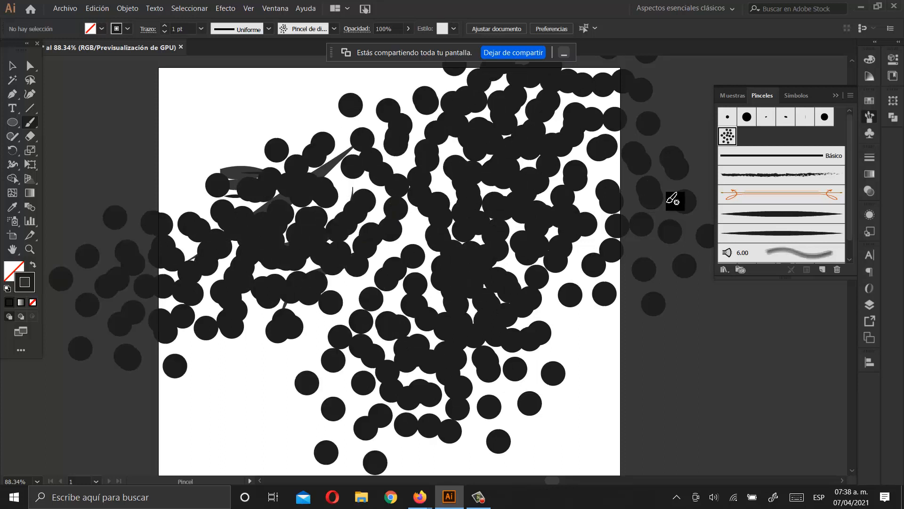
- Select all the artwork on the artboard and delete it
click(11, 67)
mouse_move(153, 80)
mouse_down()
mouse_move(539, 383)
mouse_move(661, 429)
mouse_up()
key(Delete)
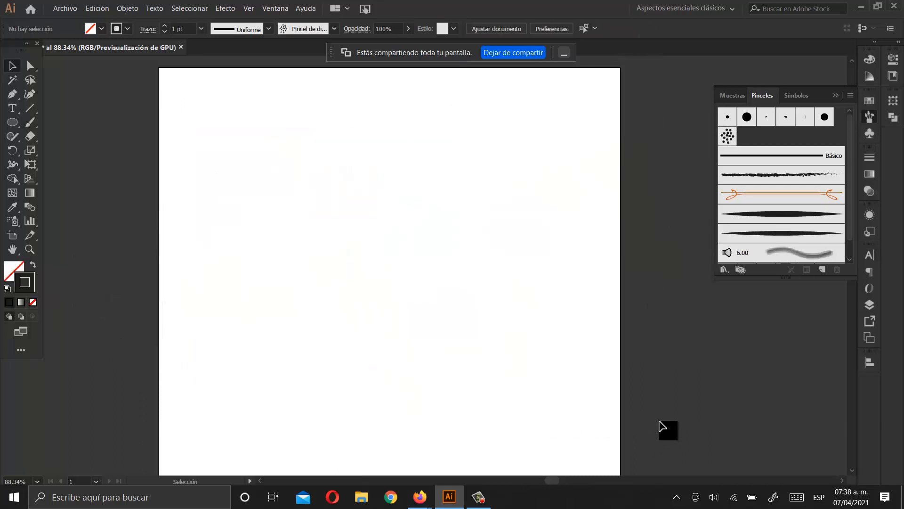
- Try a short Paintbrush stroke with the dot scatter brush on the empty artboard and undo it
click(33, 248)
drag(398, 263, 335, 278)
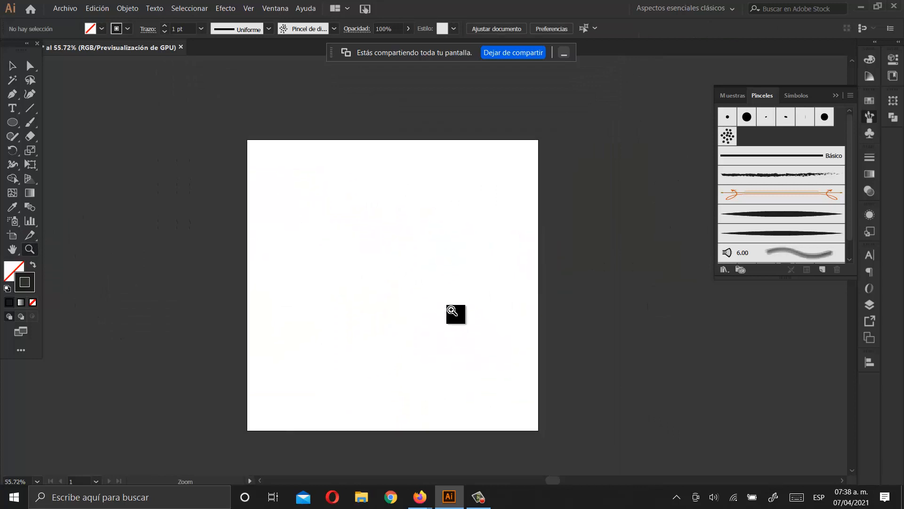
drag(452, 310, 487, 313)
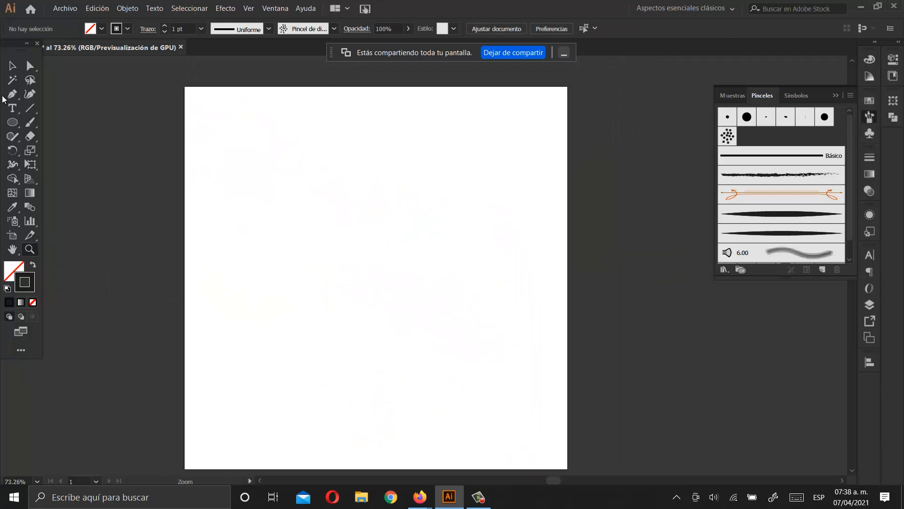
click(29, 123)
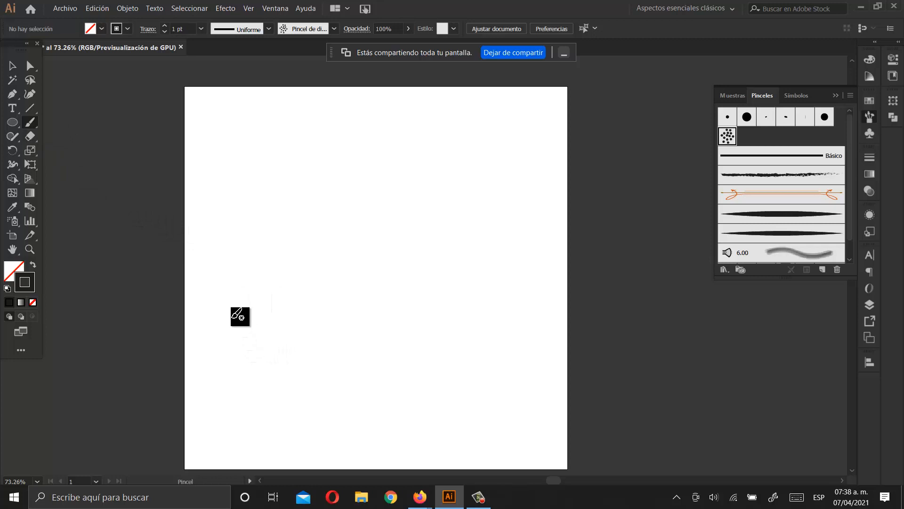
mouse_move(237, 315)
mouse_down()
mouse_move(314, 244)
mouse_move(292, 240)
mouse_move(329, 309)
mouse_up()
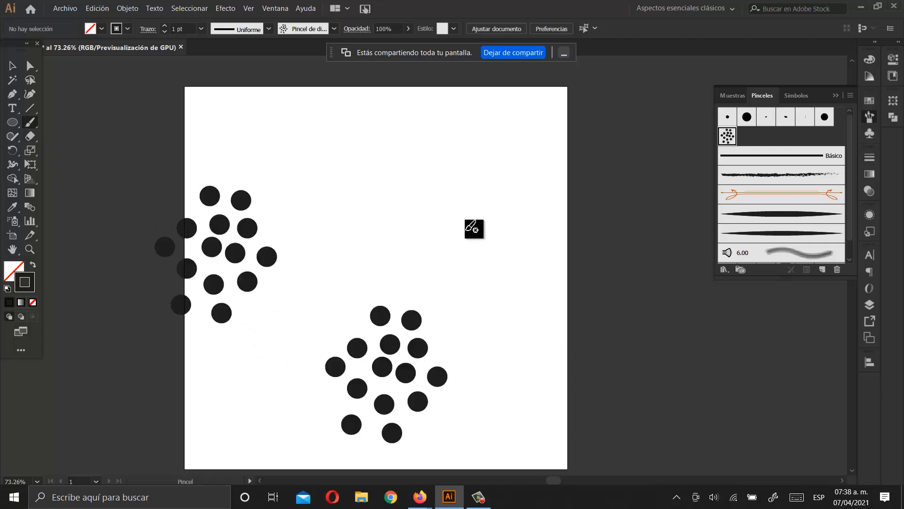
key(ctrl+z)
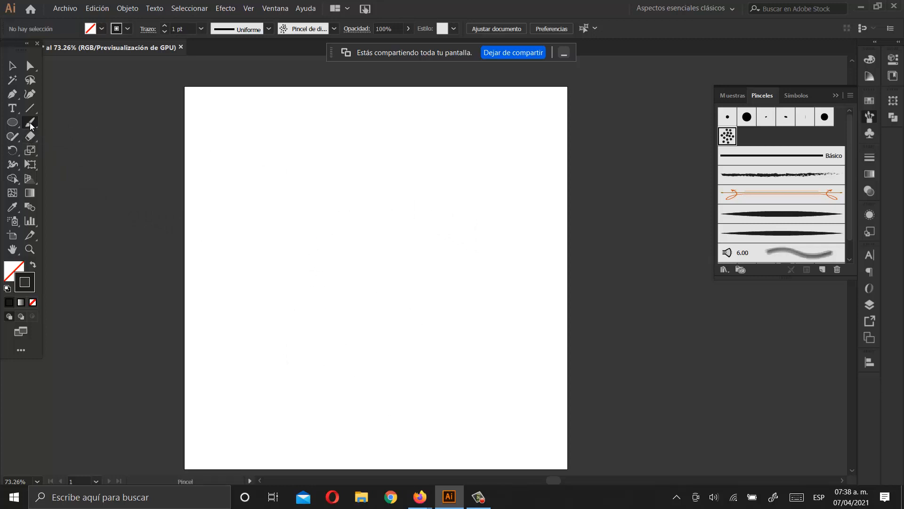
- Paint a signature-like scribble with a long crossing line using the upper lens-shaped art brush, undoing the first trial stroke
drag(30, 123, 84, 122)
click(774, 215)
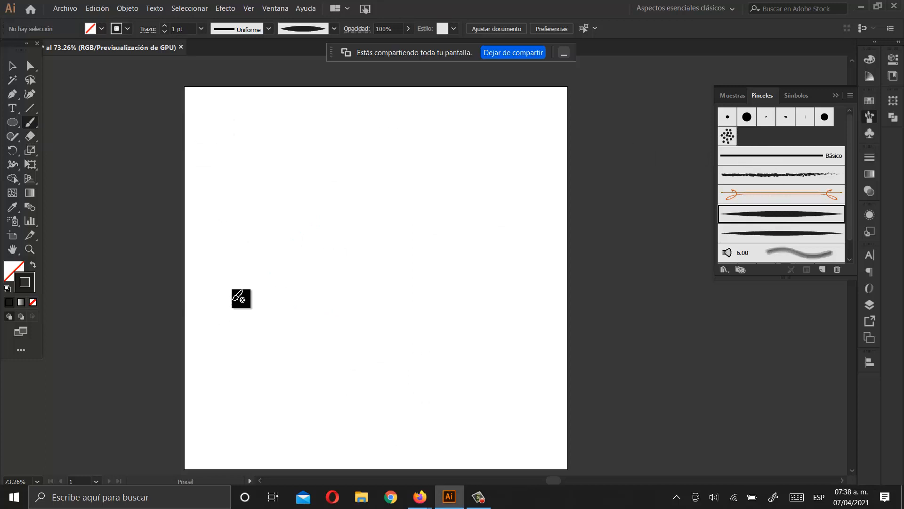
mouse_move(200, 302)
mouse_down()
mouse_move(240, 285)
mouse_move(283, 207)
mouse_move(265, 223)
mouse_move(322, 285)
mouse_up()
key(ctrl+z)
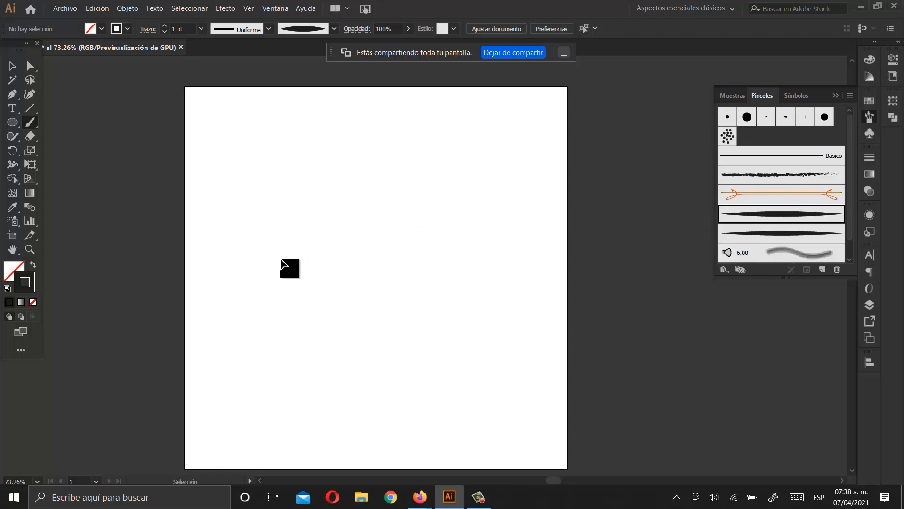
mouse_move(222, 302)
mouse_down()
mouse_move(269, 282)
mouse_move(316, 191)
mouse_move(284, 259)
mouse_move(308, 318)
mouse_move(364, 222)
mouse_move(362, 276)
mouse_move(400, 274)
mouse_move(427, 258)
mouse_move(337, 282)
mouse_move(663, 282)
mouse_up()
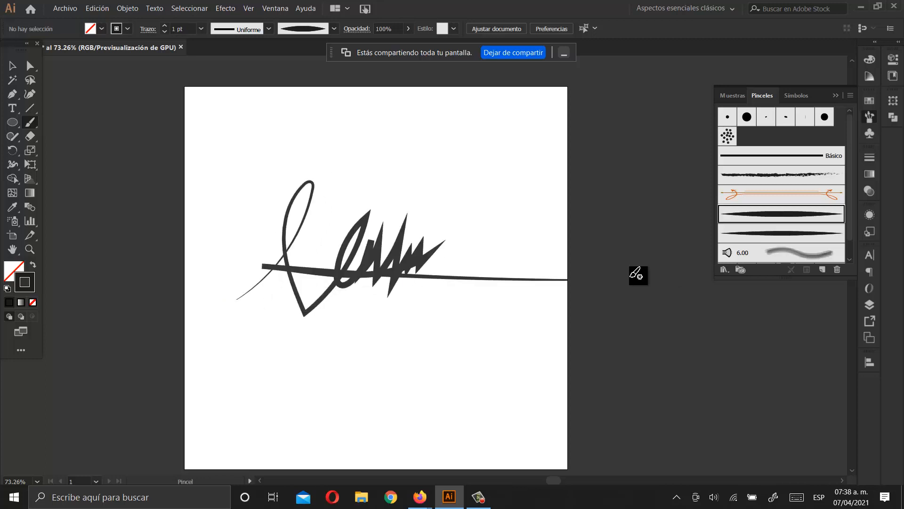
- Move the signature scribble toward the artboard's upper left and start a new brush from it
click(10, 67)
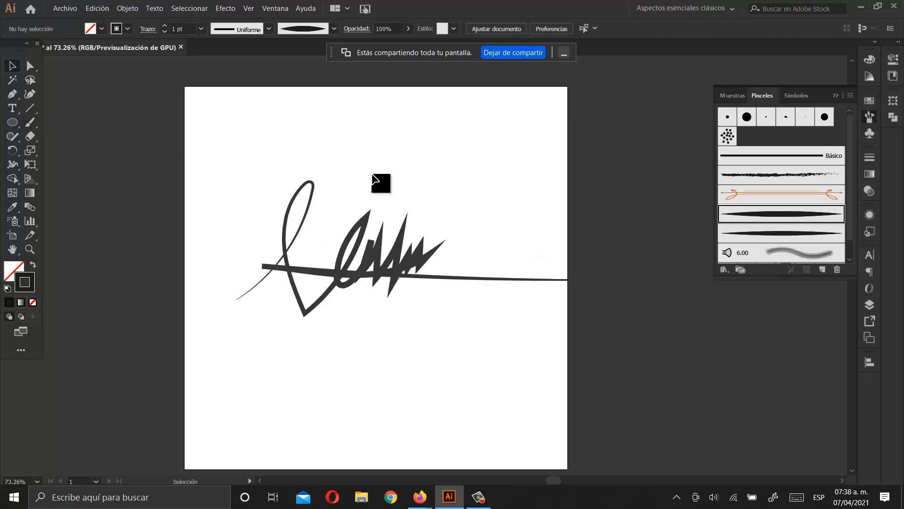
drag(396, 244, 359, 193)
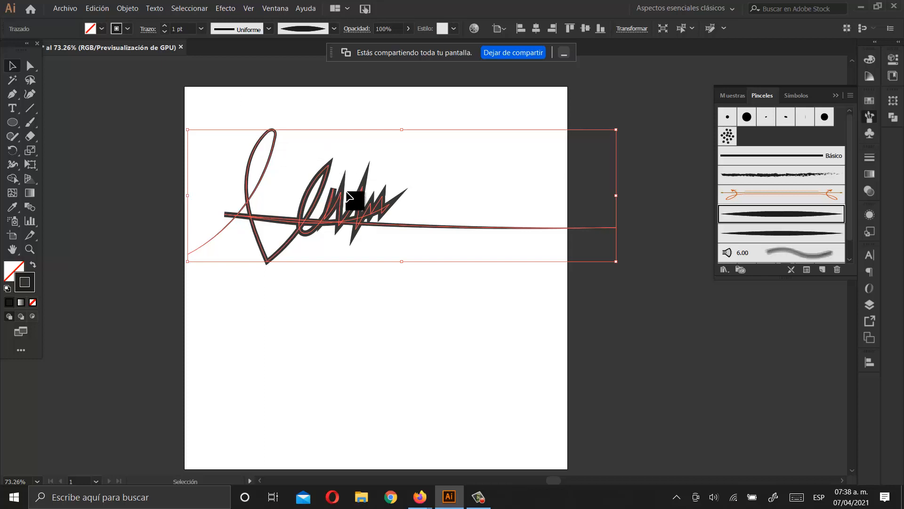
drag(346, 192, 743, 203)
drag(390, 205, 778, 188)
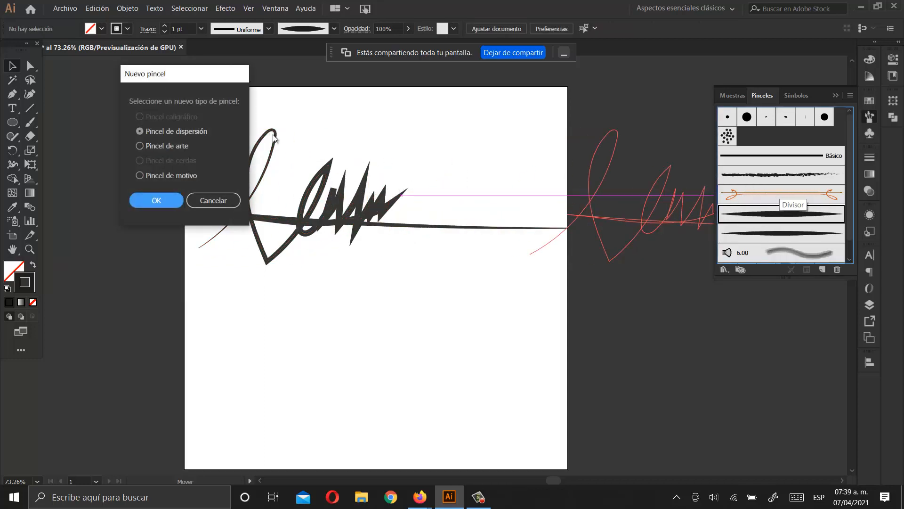
- Create an art brush from the signature scribble with the colorization method set to Matices
click(162, 147)
click(159, 203)
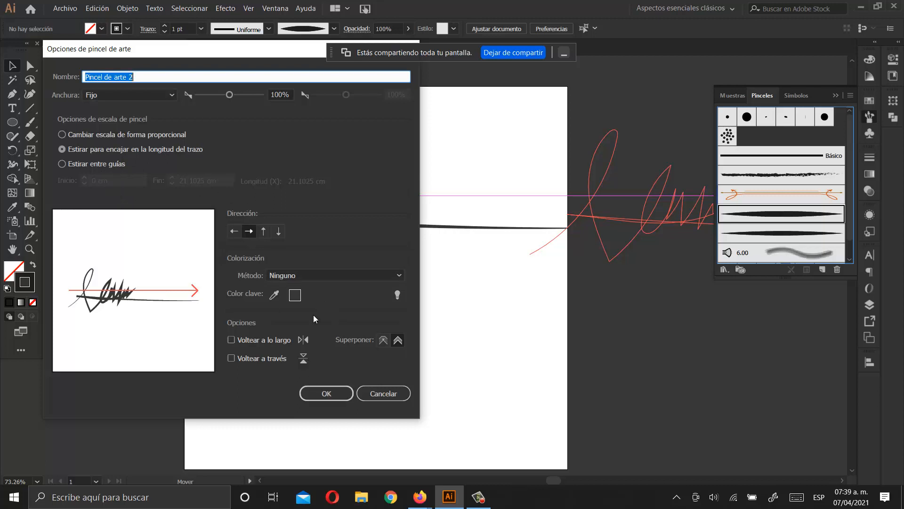
click(321, 278)
click(295, 302)
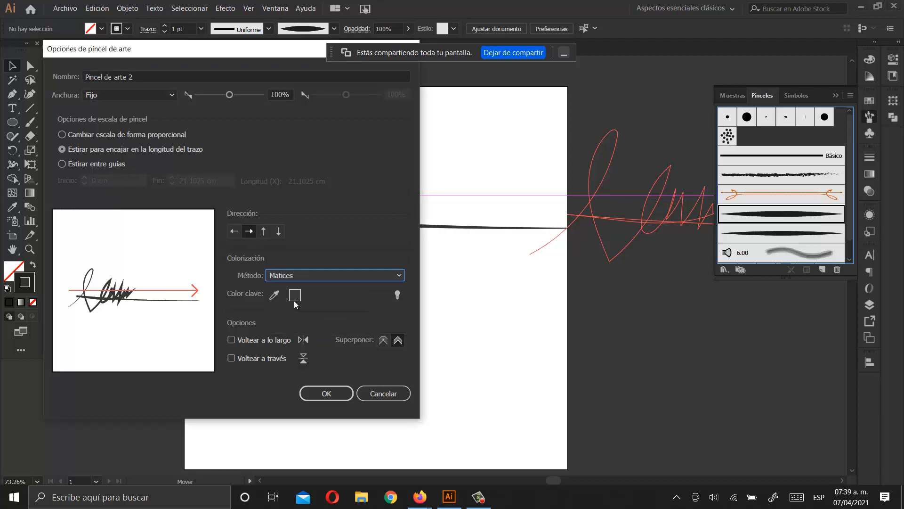
click(333, 390)
- Move the signature up toward the artboard's upper right, deselect it and paint a short Paintbrush stroke below it with the lens-shaped brush
mouse_move(358, 212)
mouse_down()
mouse_move(366, 248)
mouse_move(442, 157)
mouse_up()
key(b)
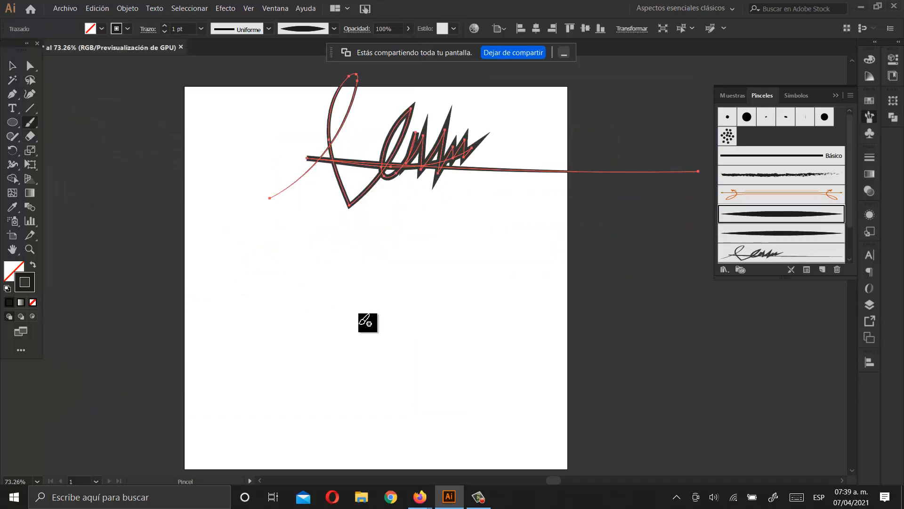
key(ctrl+shift+a)
drag(329, 309, 450, 314)
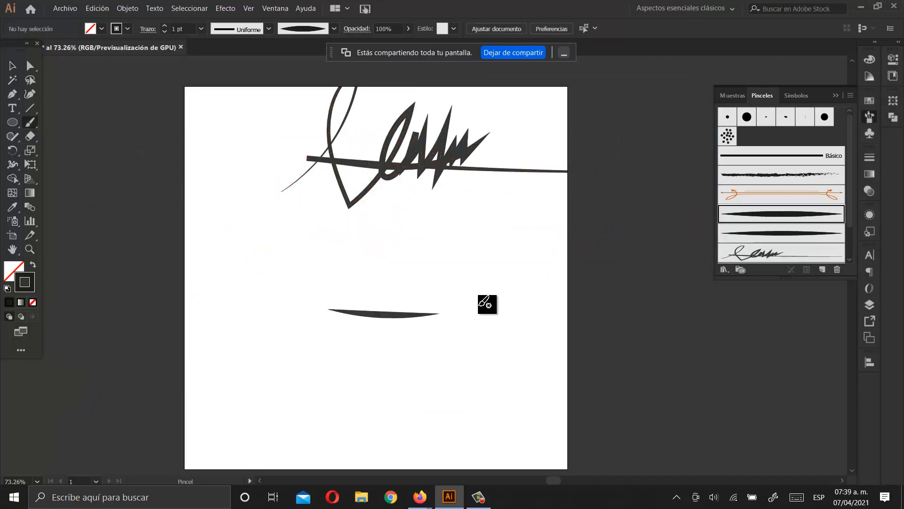
- Paint several test strokes in different directions and lengths across the artboard with the signature art brush
click(752, 257)
drag(348, 271, 468, 258)
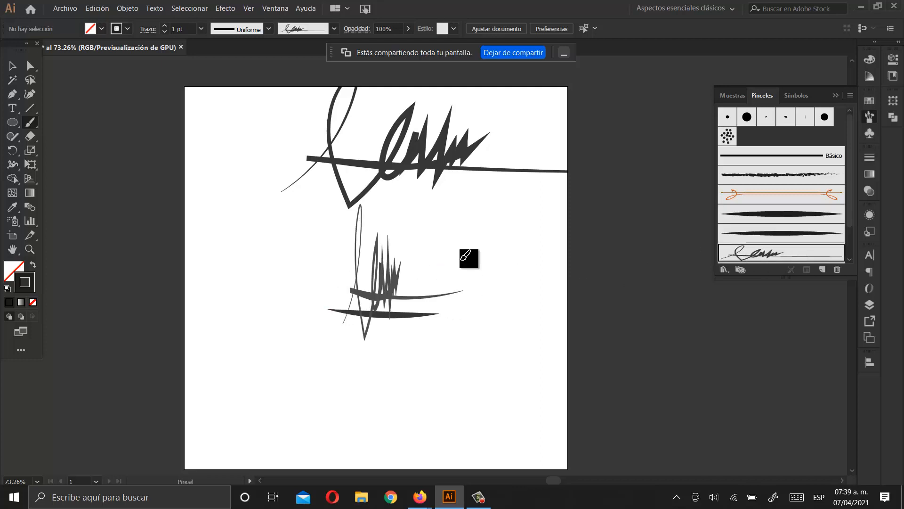
mouse_move(297, 390)
mouse_down()
mouse_move(445, 382)
mouse_move(570, 319)
mouse_up()
drag(244, 234, 386, 177)
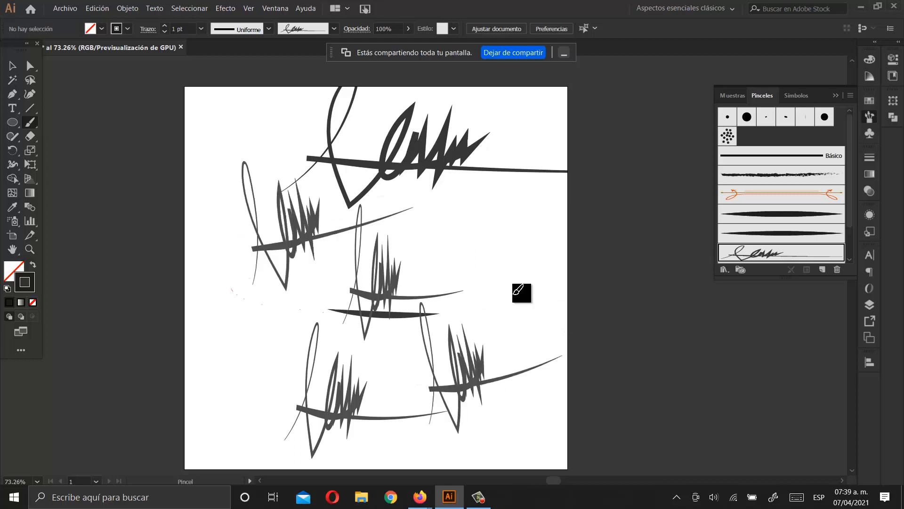
drag(515, 293, 515, 293)
drag(431, 246, 613, 223)
drag(376, 212, 541, 411)
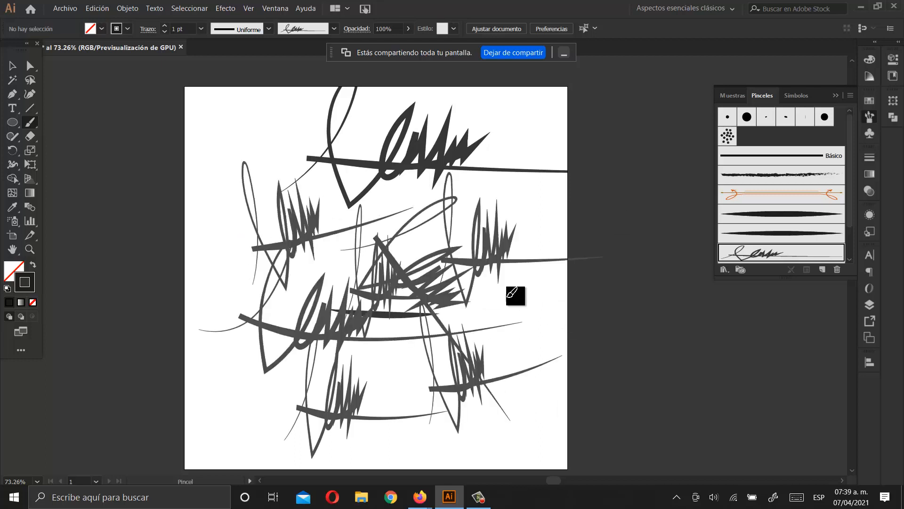
- Undo the test strokes, the signature's move and the creation of the signature brush
key(ctrl+z)
key(ctrl+z)
key(ctrl+z)
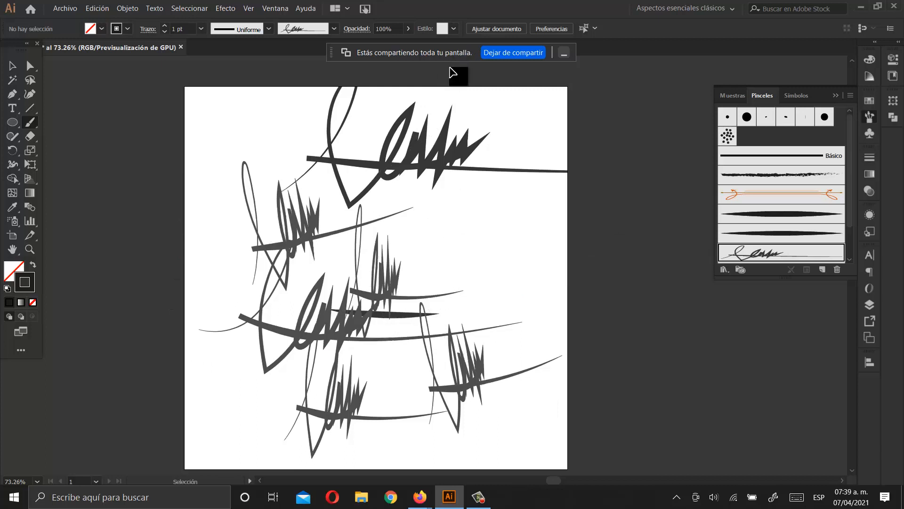
key(ctrl+z)
key(ctrl+z)
key(ctrl+z)
key(ctrl+z)
key(ctrl+z)
key(ctrl+z)
key(ctrl+z)
key(ctrl+z)
key(ctrl+z)
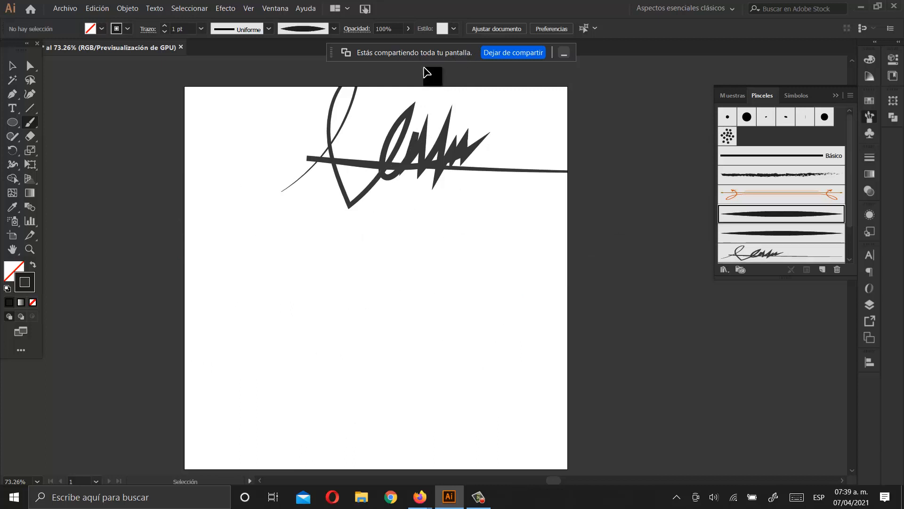
- Select the signature scribble on the artboard and delete it
click(11, 65)
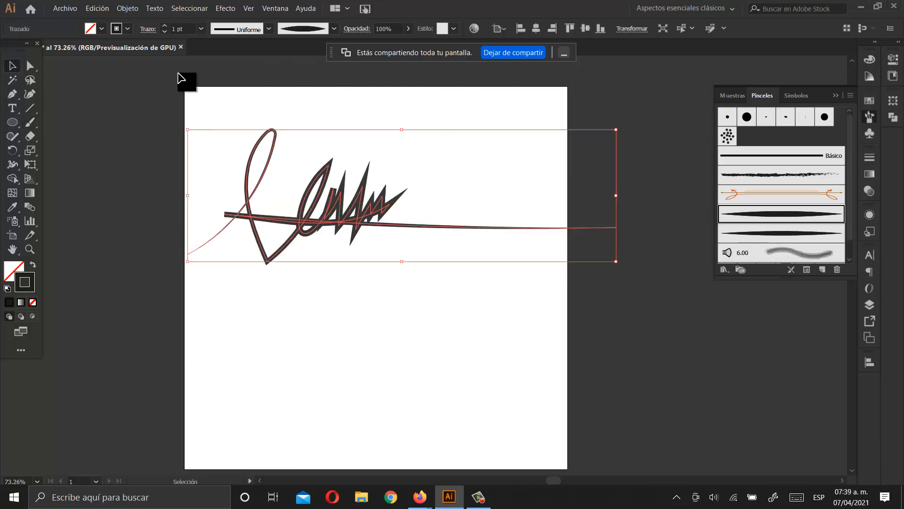
click(204, 83)
drag(194, 82, 543, 292)
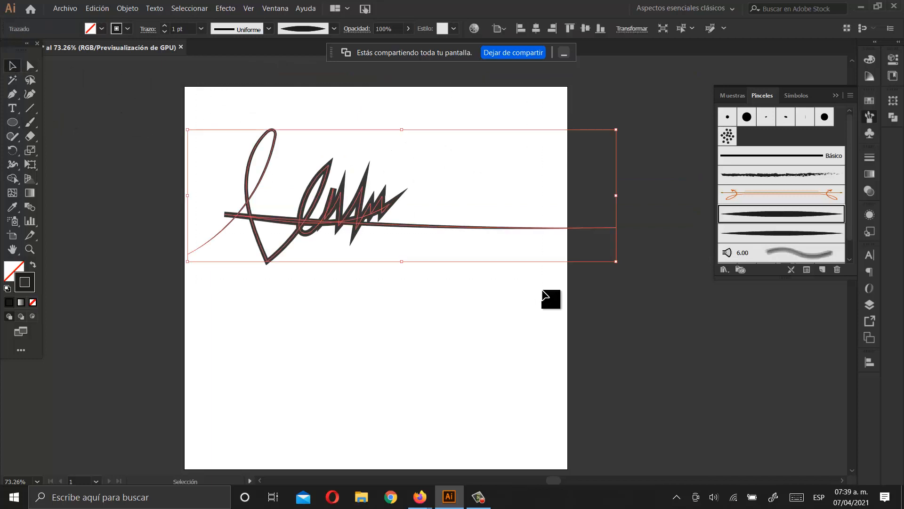
key(Delete)
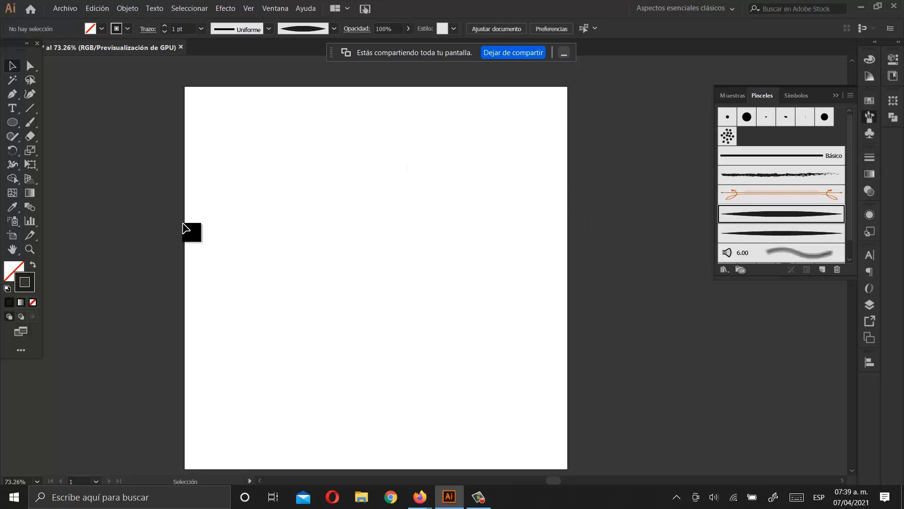
- Paint curved Paintbrush strokes with the upper lens-shaped art brush and undo the last one
click(31, 122)
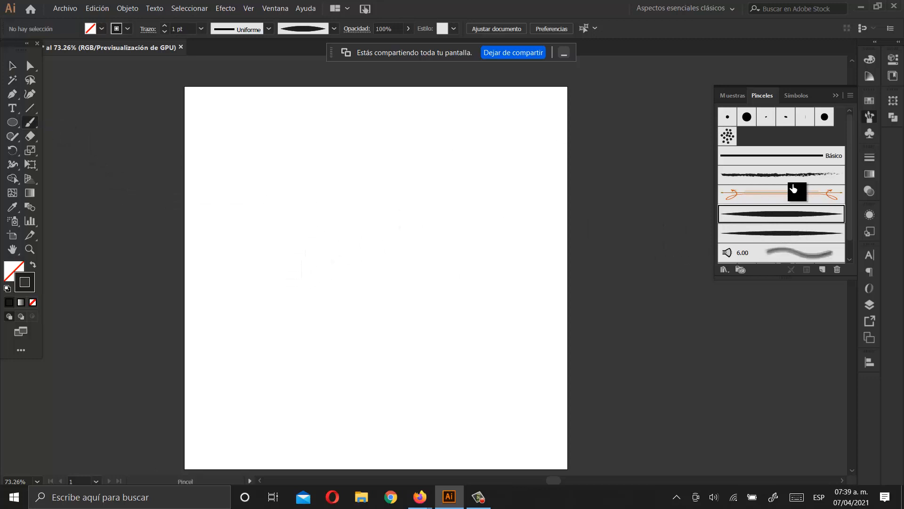
mouse_move(289, 280)
mouse_down()
mouse_move(361, 249)
mouse_move(380, 172)
mouse_move(360, 329)
mouse_up()
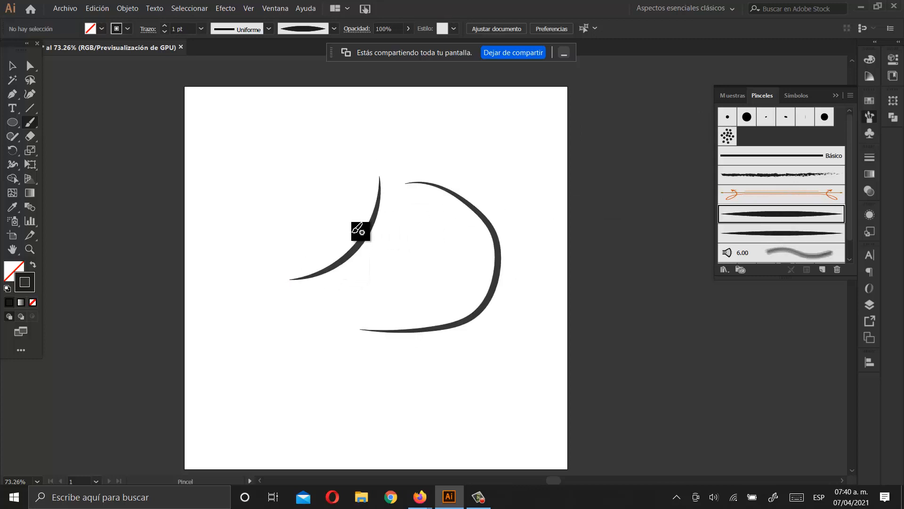
key(ctrl+z)
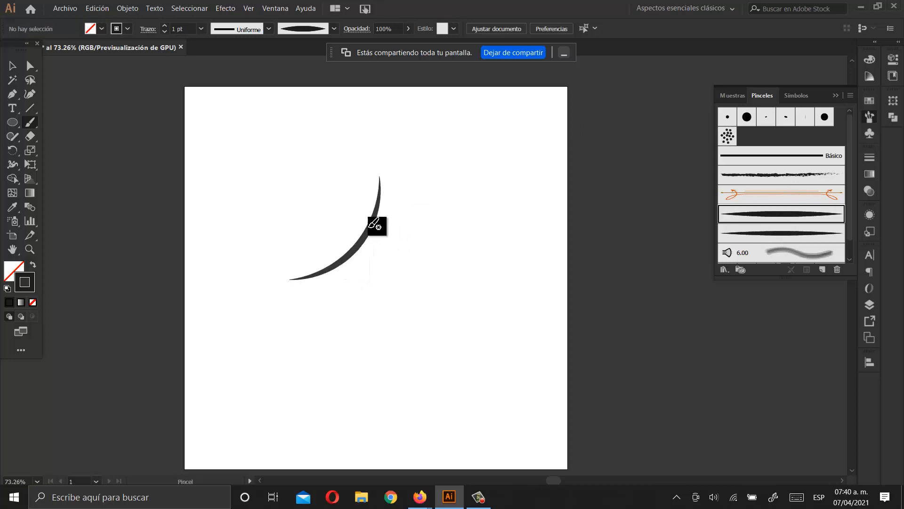
- Accept the Paintbrush tool options with fidelity at Suavizar, and paint two more long curved strokes on the artboard
double_click(31, 123)
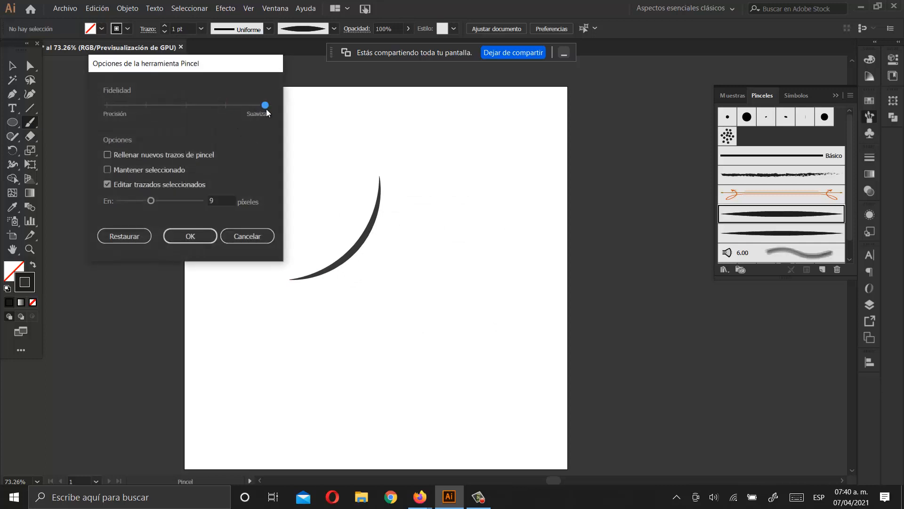
click(191, 236)
drag(283, 344, 437, 208)
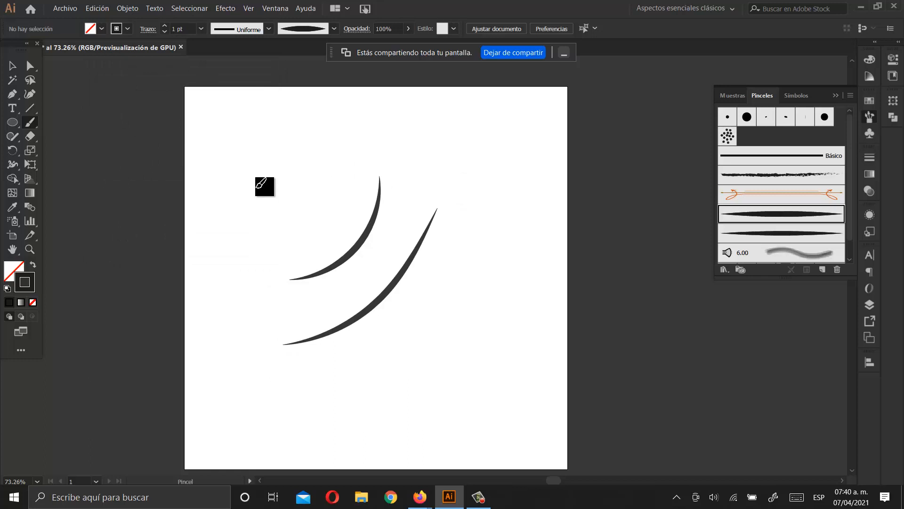
drag(256, 186, 580, 231)
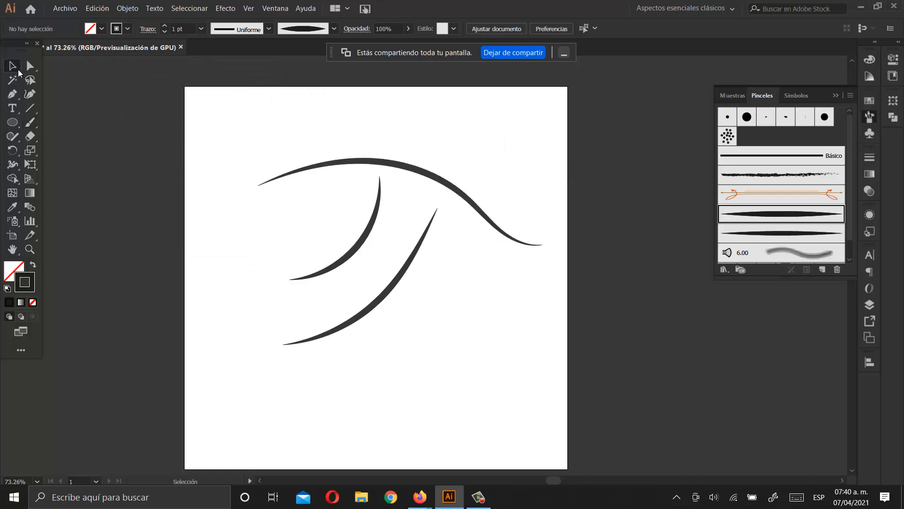
- Select all the curved strokes on the artboard and delete them
drag(240, 88, 537, 328)
key(Delete)
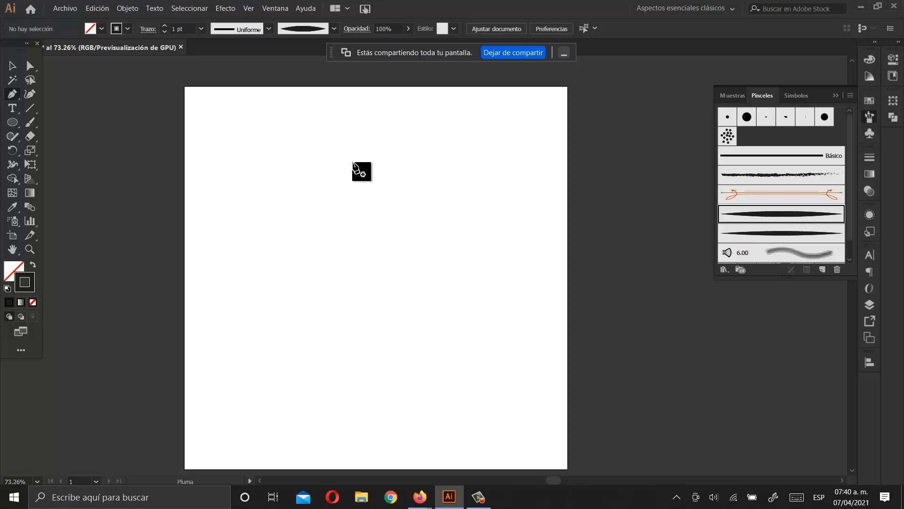
- Try to draw a heart outline with the Pen tool using many closely spaced anchor points
click(356, 174)
click(411, 148)
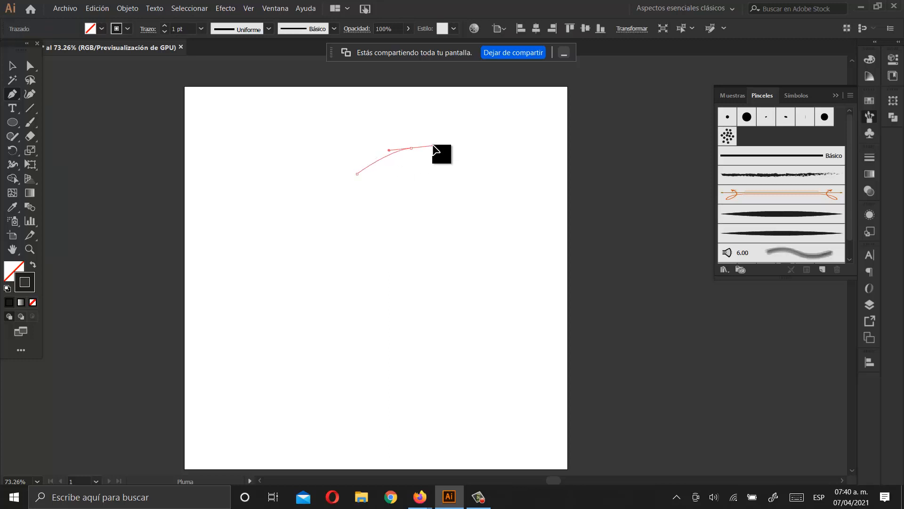
click(441, 161)
click(449, 185)
click(446, 202)
click(444, 220)
click(430, 240)
click(406, 260)
click(380, 277)
click(357, 279)
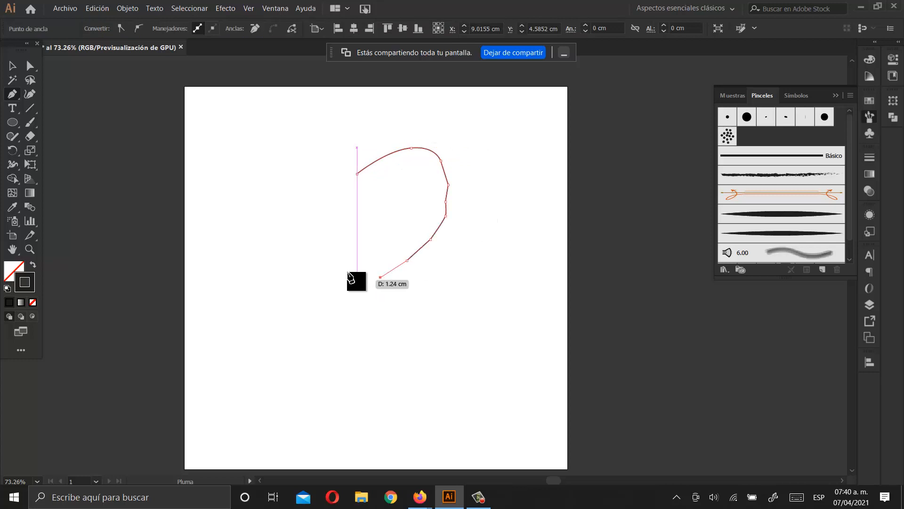
click(276, 208)
click(266, 190)
click(261, 177)
click(264, 161)
click(276, 140)
click(289, 126)
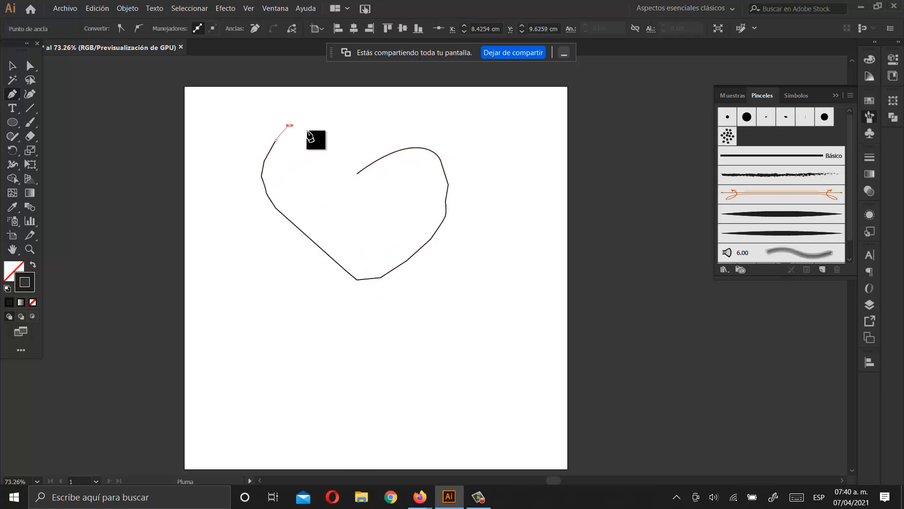
click(308, 131)
click(329, 146)
click(351, 160)
drag(357, 174, 606, 125)
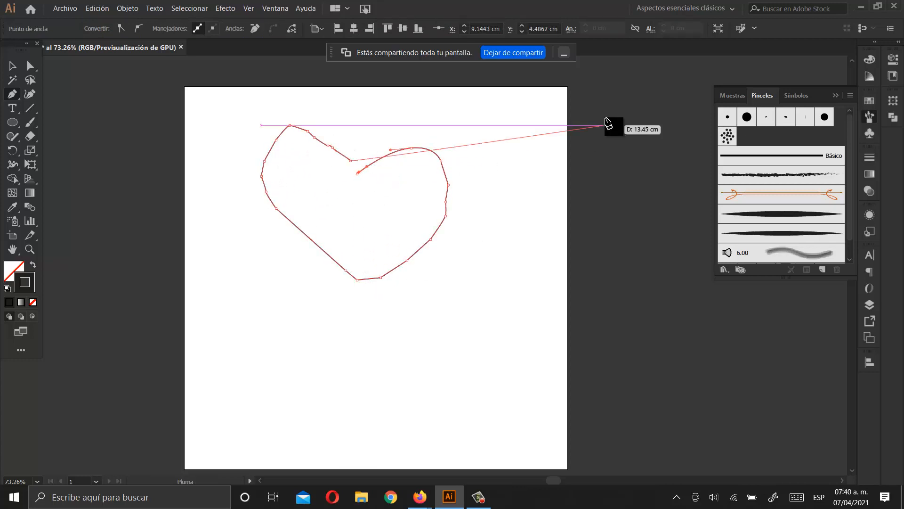
- Undo the many-point heart outline point by point until the artboard is empty
key(ctrl+z)
key(ctrl+z)
key(ctrl+z)
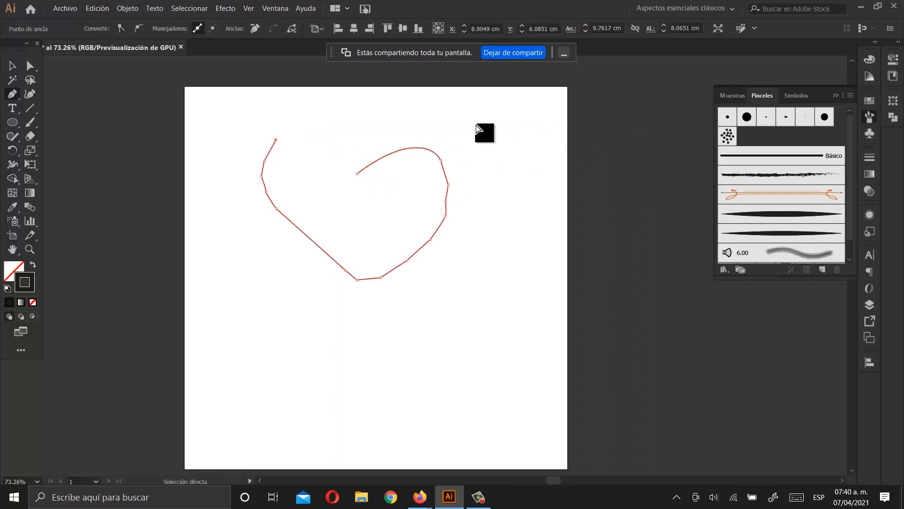
key(ctrl+z)
key(ctrl+z)
key(ctrl+z)
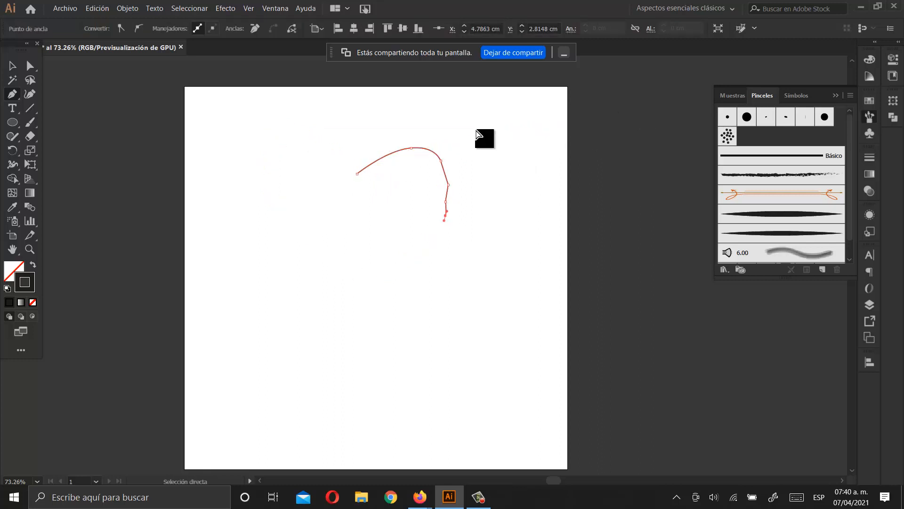
key(ctrl+z)
key(ctrl+z)
key(ctrl+z)
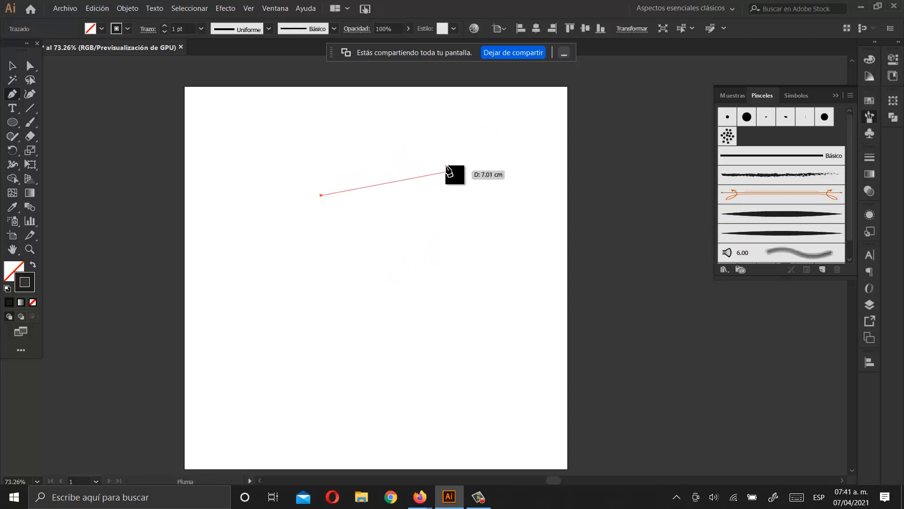
- Draw a closed heart outline with the Pen tool using a few widely spaced curved anchor points, undoing the misplaced lower point
drag(446, 153, 533, 186)
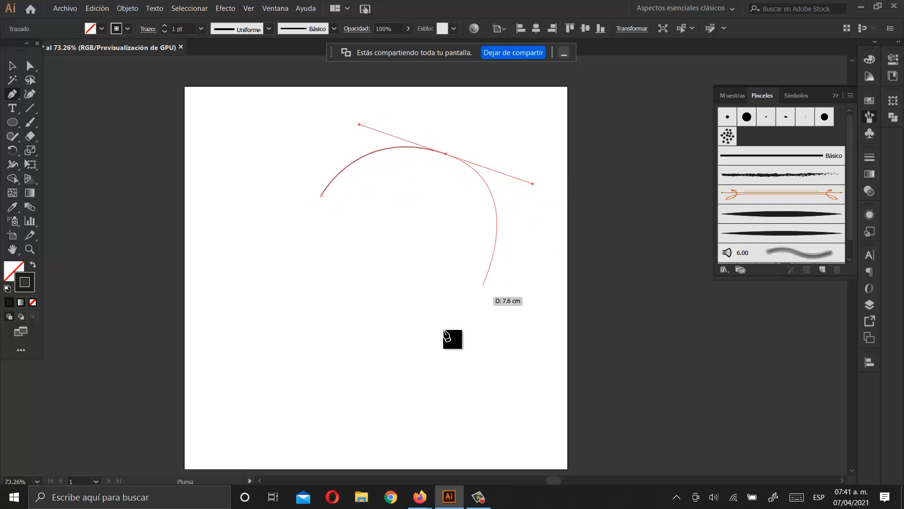
click(327, 364)
drag(327, 364, 227, 344)
key(ctrl+z)
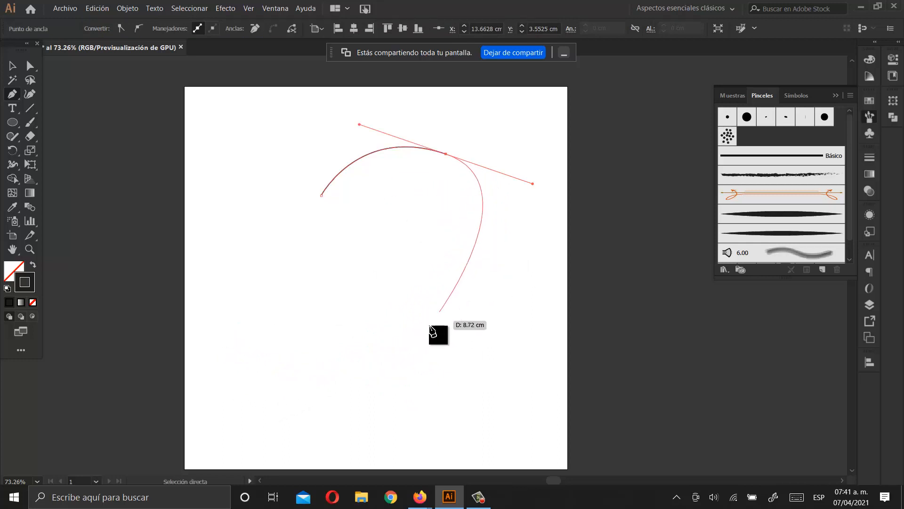
drag(413, 351, 373, 397)
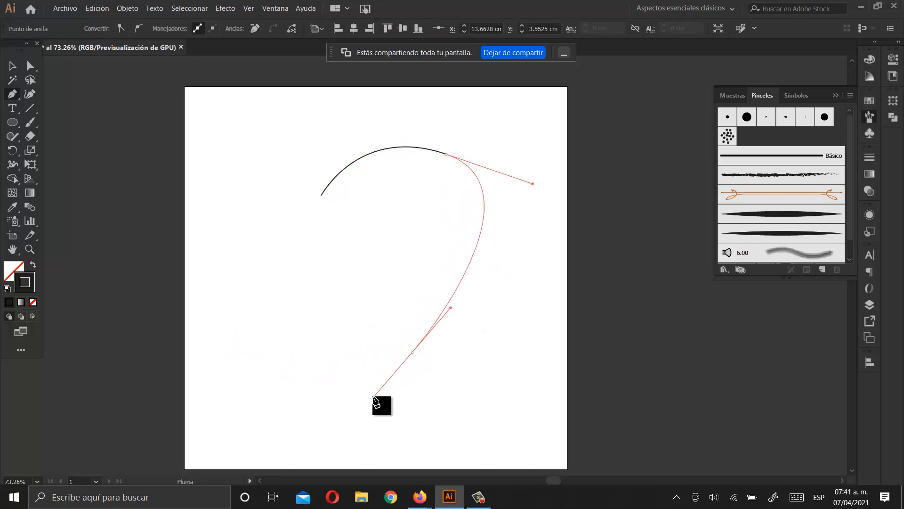
click(309, 395)
drag(165, 249, 145, 137)
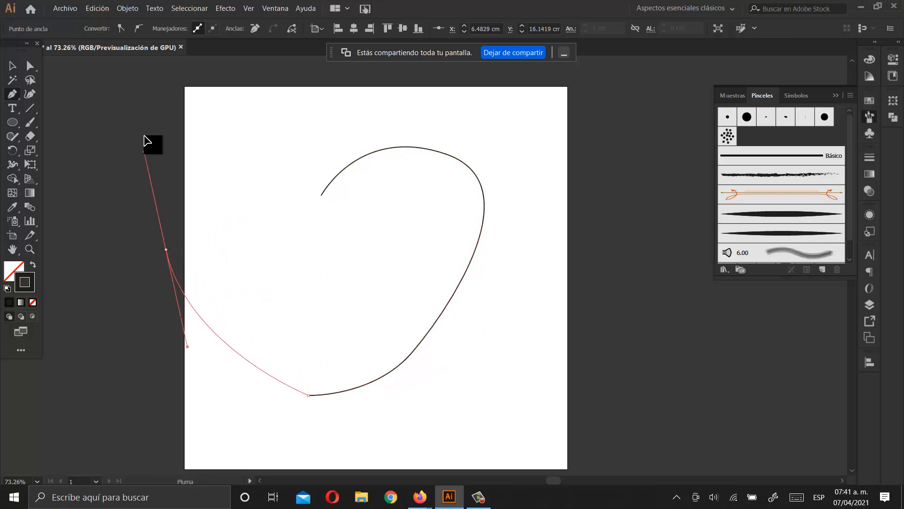
drag(250, 116, 280, 119)
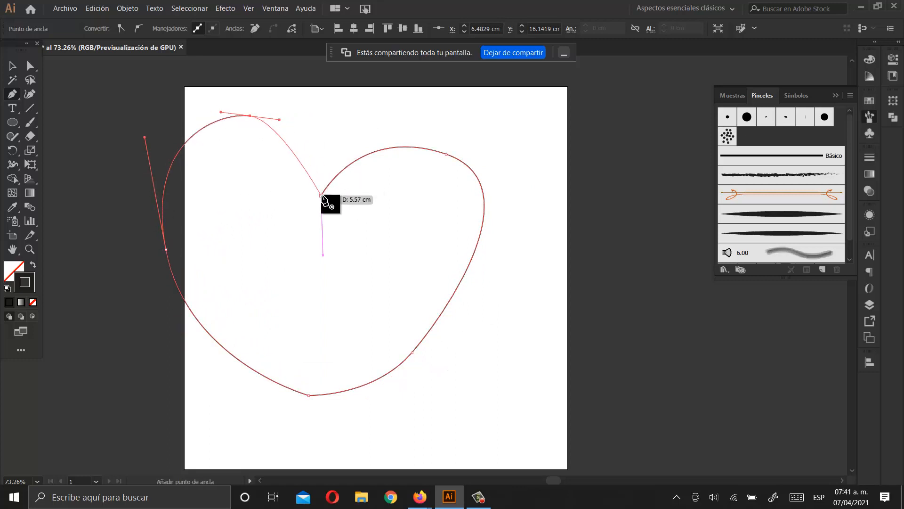
click(320, 194)
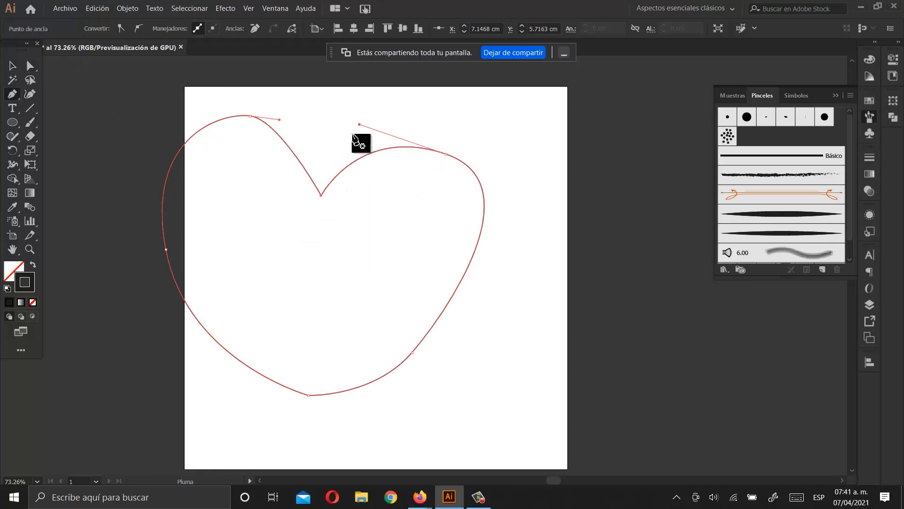
- Adjust the inner direction handles of the heart's two upper lobes with Direct Selection to round their curves
click(29, 65)
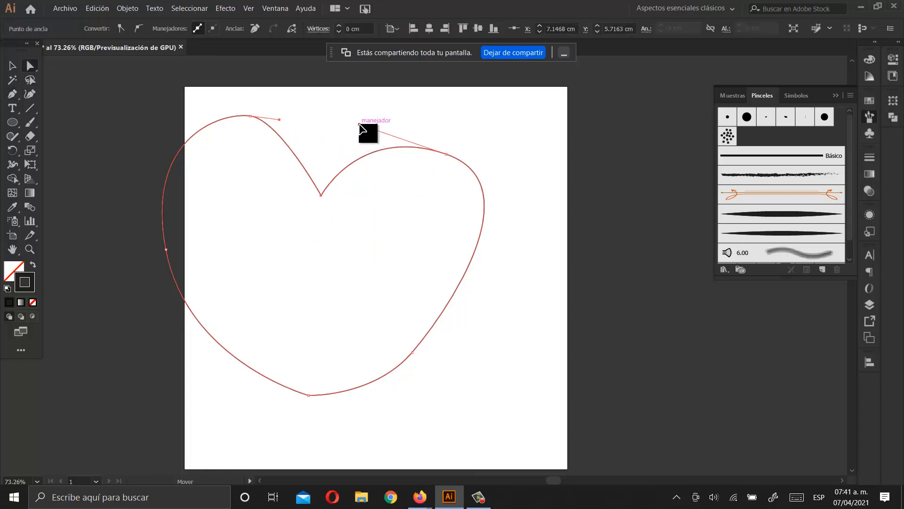
drag(359, 125, 366, 105)
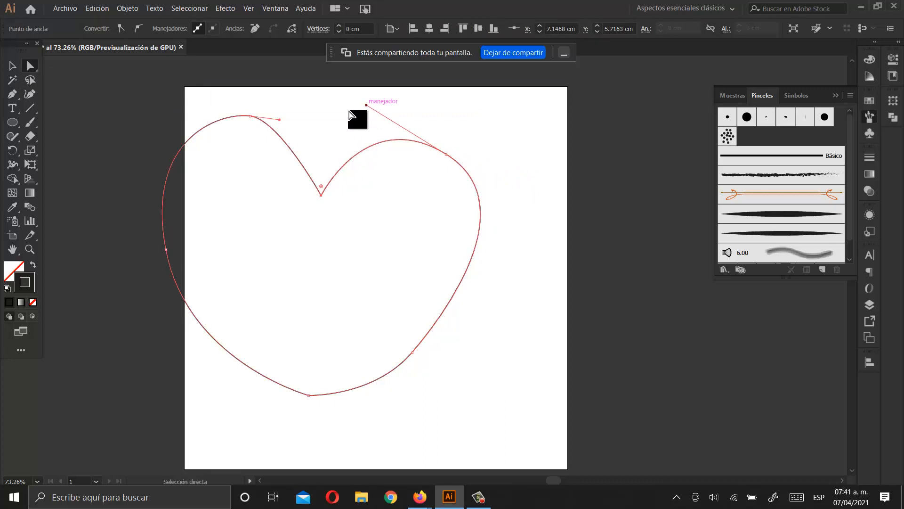
drag(279, 119, 320, 119)
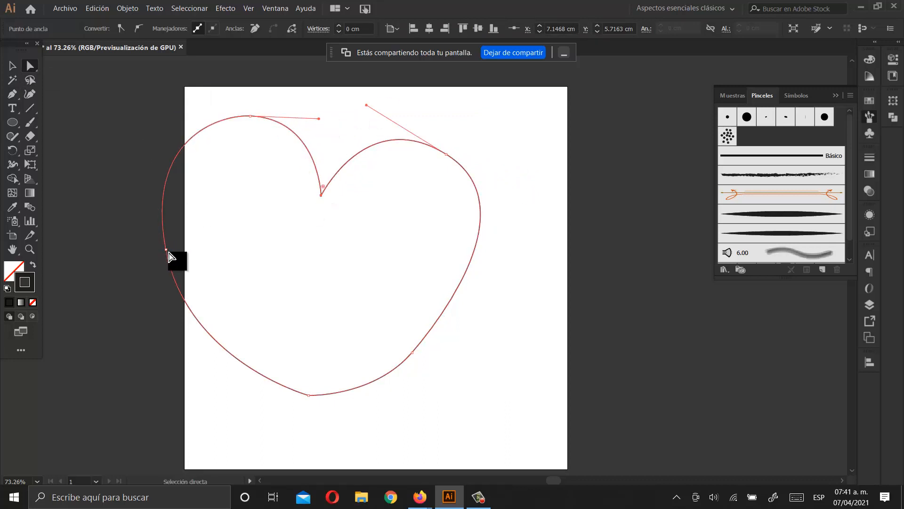
- Move the heart's left-side anchor point inward and lengthen the lower-right anchor's upper direction handle to round out both sides
mouse_move(168, 253)
mouse_down()
mouse_move(188, 255)
mouse_move(177, 261)
mouse_up()
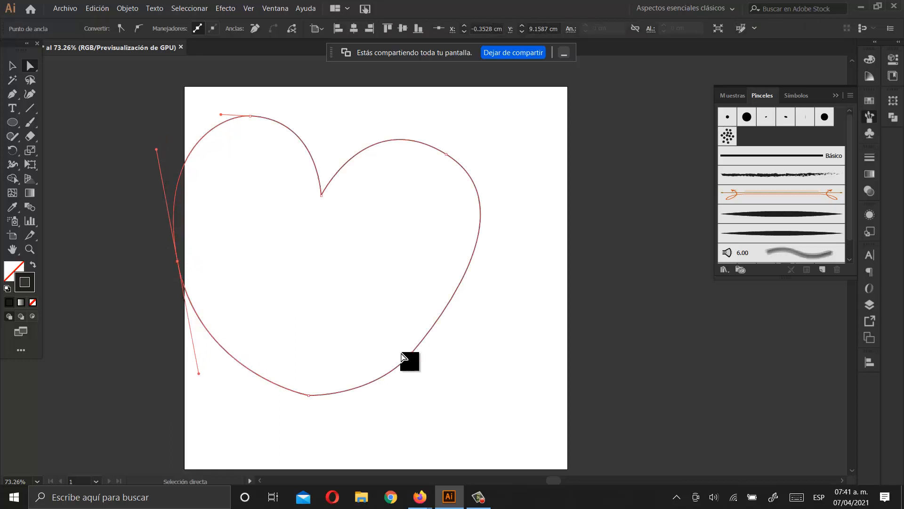
click(411, 353)
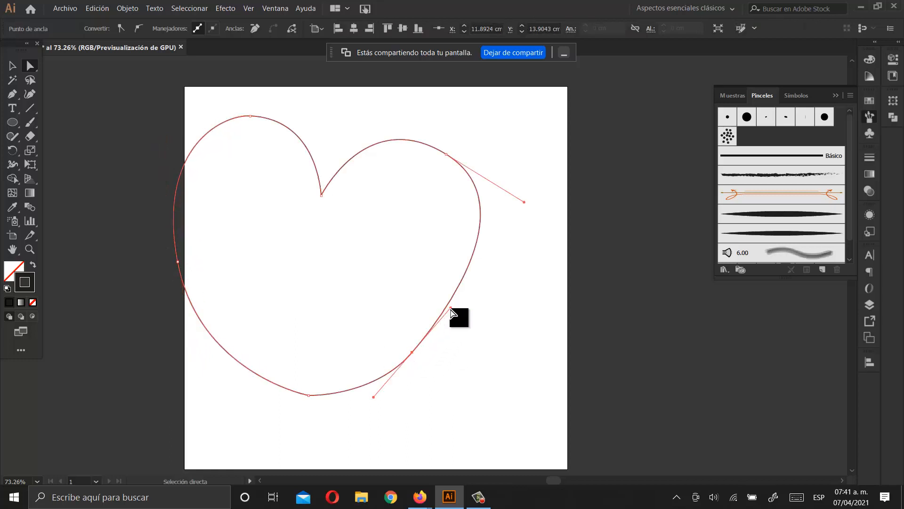
drag(451, 307, 466, 306)
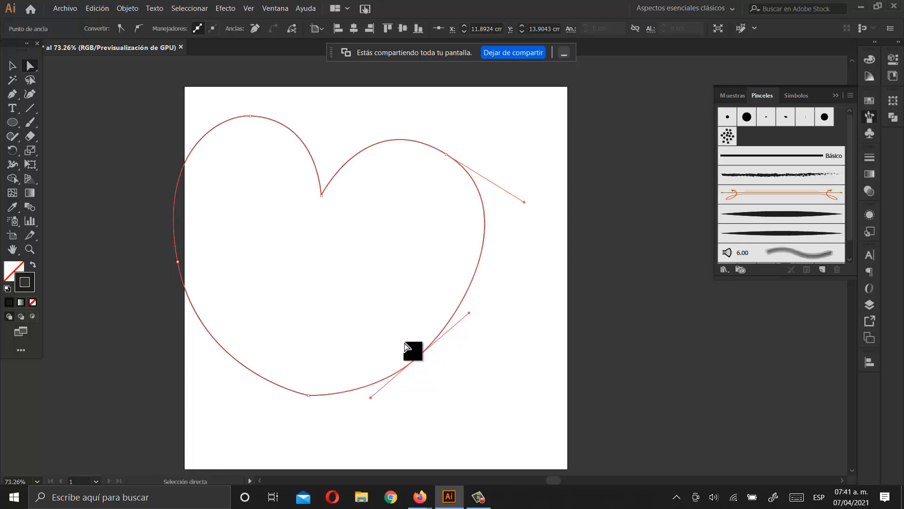
click(351, 248)
- Rotate the heart slightly counterclockwise until upright and scale it down so that it fits centrally on the artboard
click(425, 150)
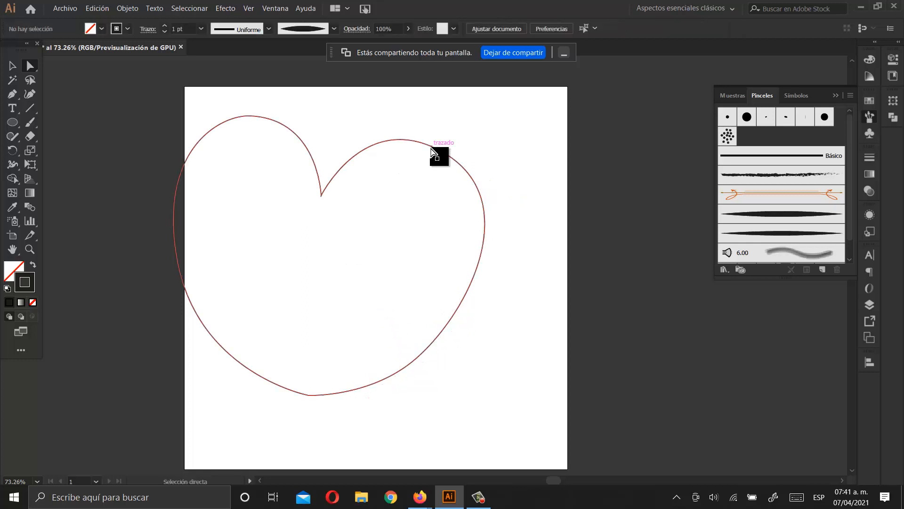
key(v)
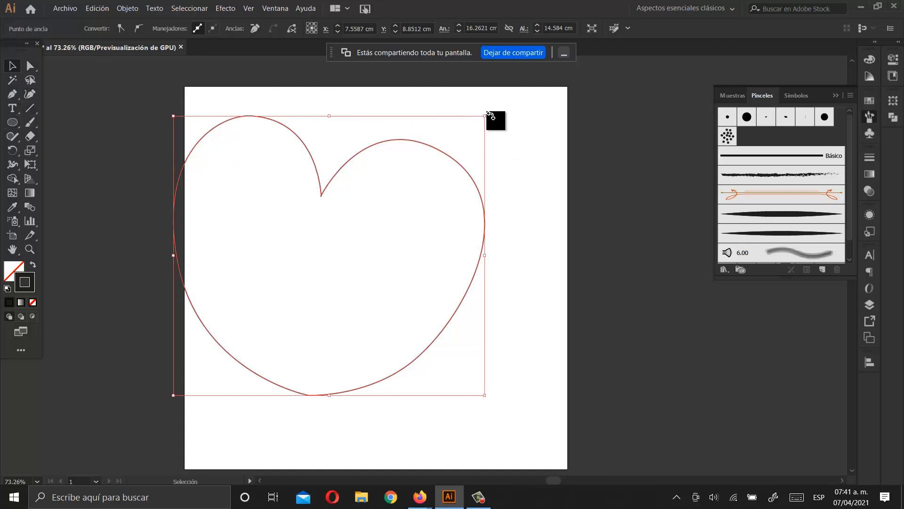
drag(489, 111, 459, 97)
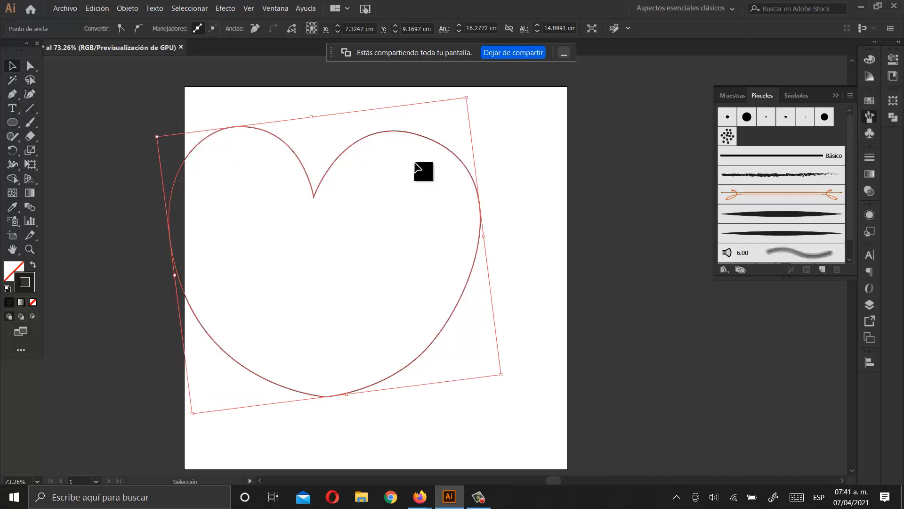
drag(446, 182, 531, 184)
drag(532, 121, 484, 195)
click(454, 133)
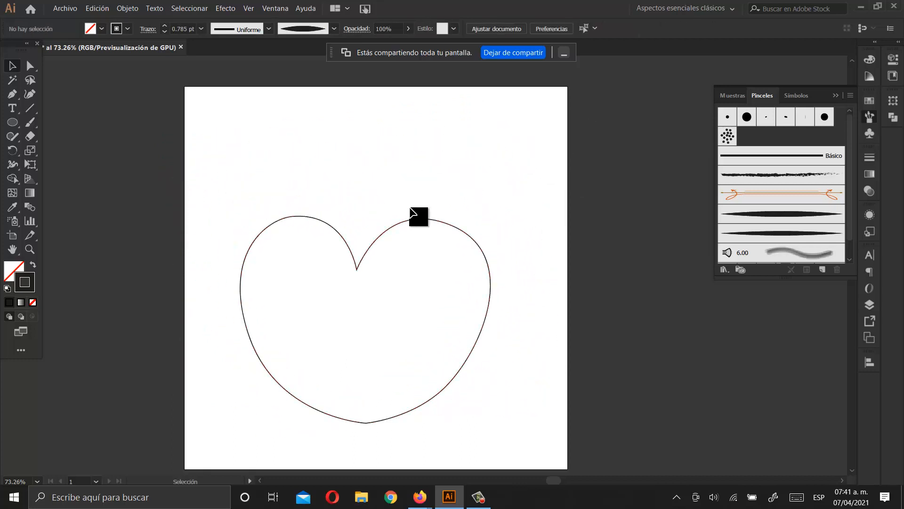
drag(417, 220, 426, 190)
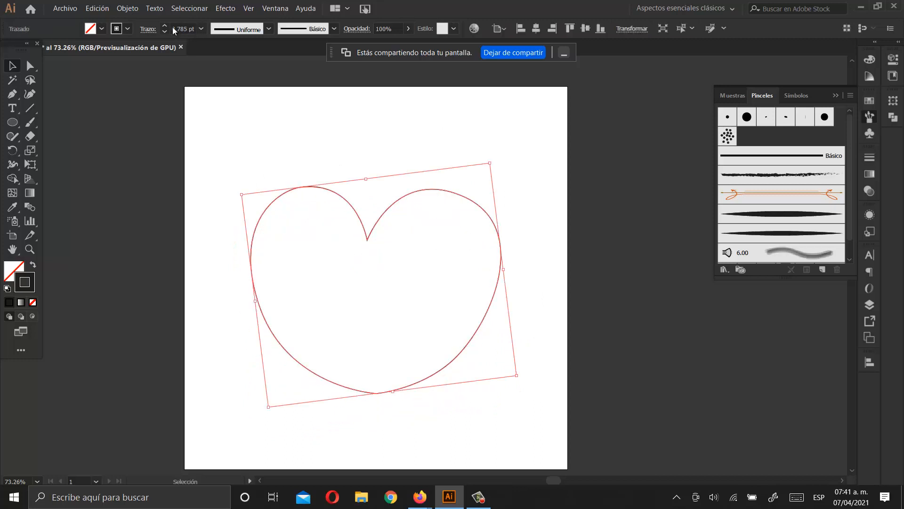
- Move the heart's notch anchor point with Direct Selection to X 10 cm, above the lower tip
click(32, 64)
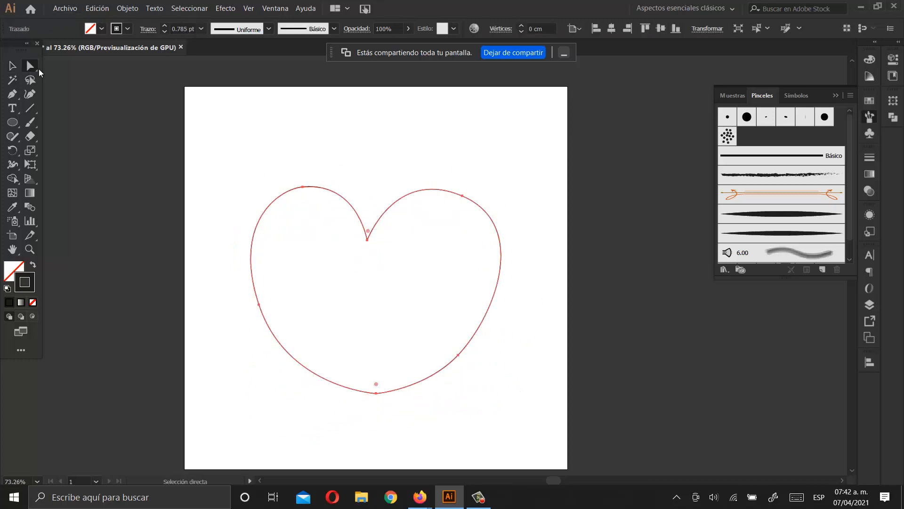
click(367, 241)
drag(367, 241, 376, 241)
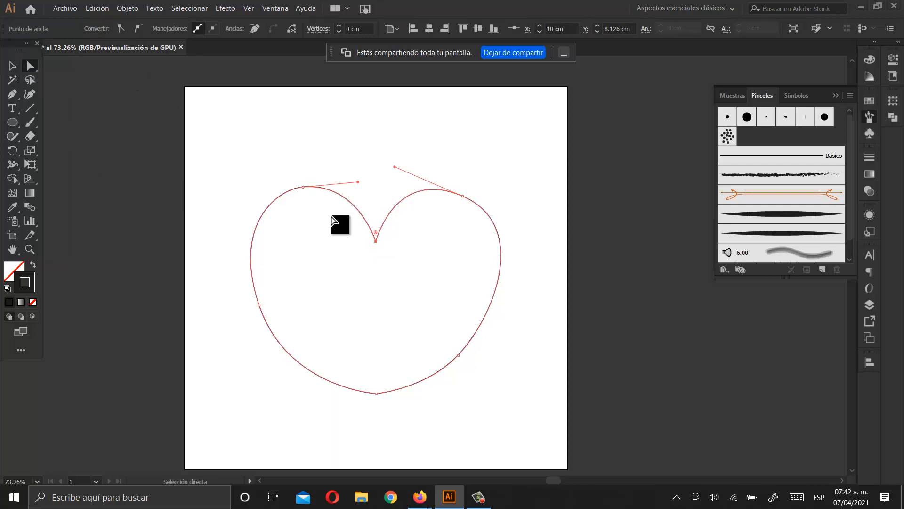
- Try to rotate around the heart's notch anchor point with the Rotate tool
click(13, 151)
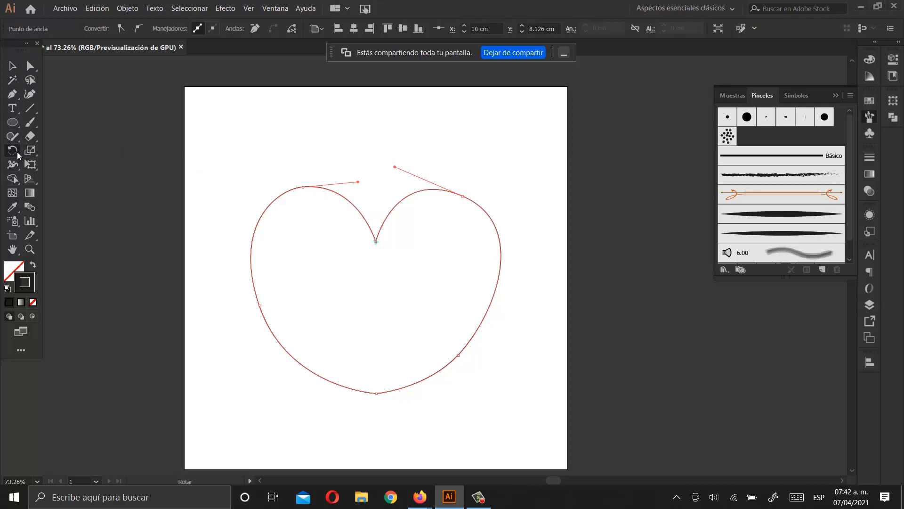
click(15, 154)
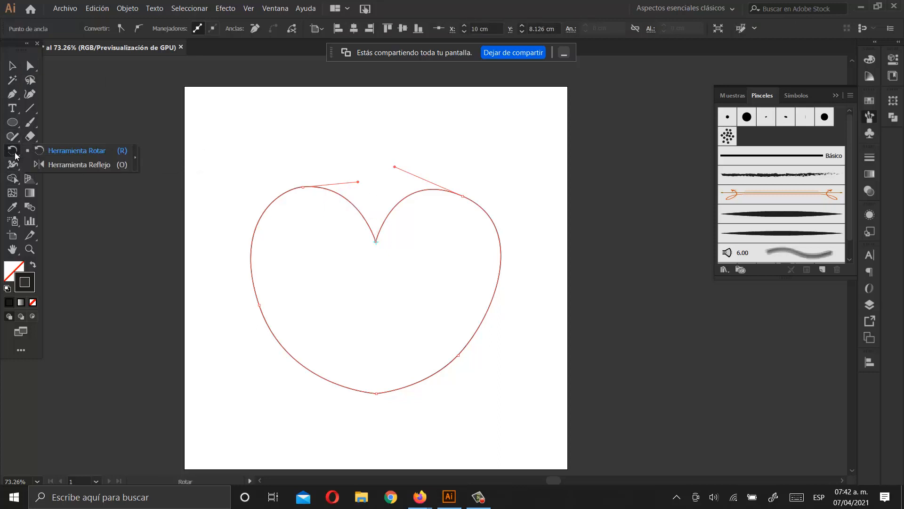
click(42, 150)
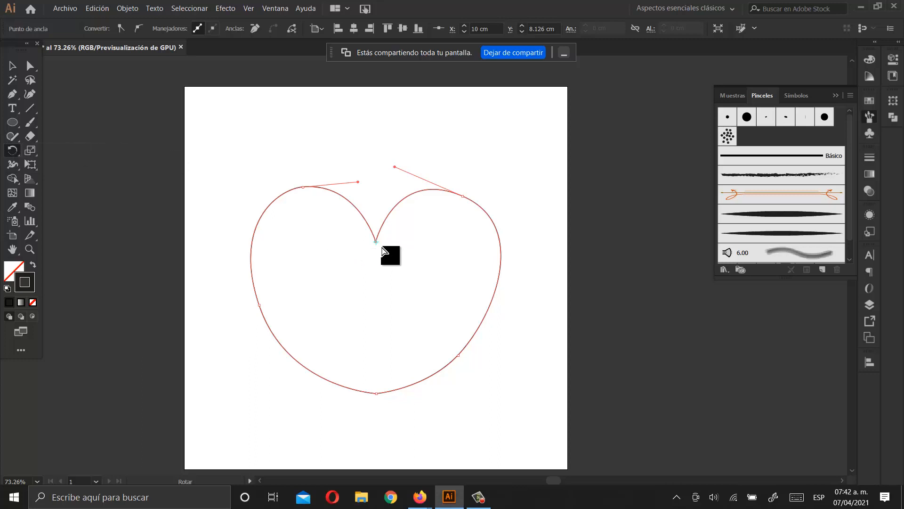
drag(389, 254, 343, 184)
- Select the whole heart and swap its fill and stroke to give it a solid black fill
click(12, 66)
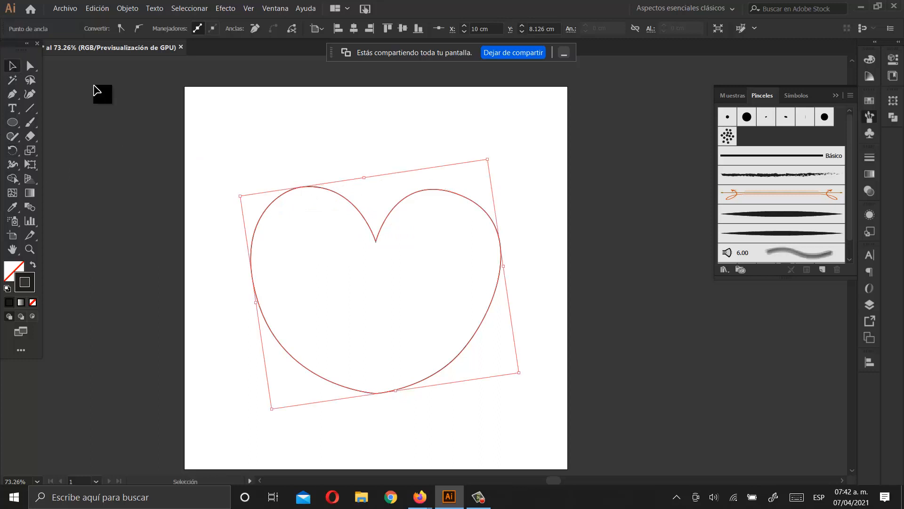
click(404, 177)
click(338, 190)
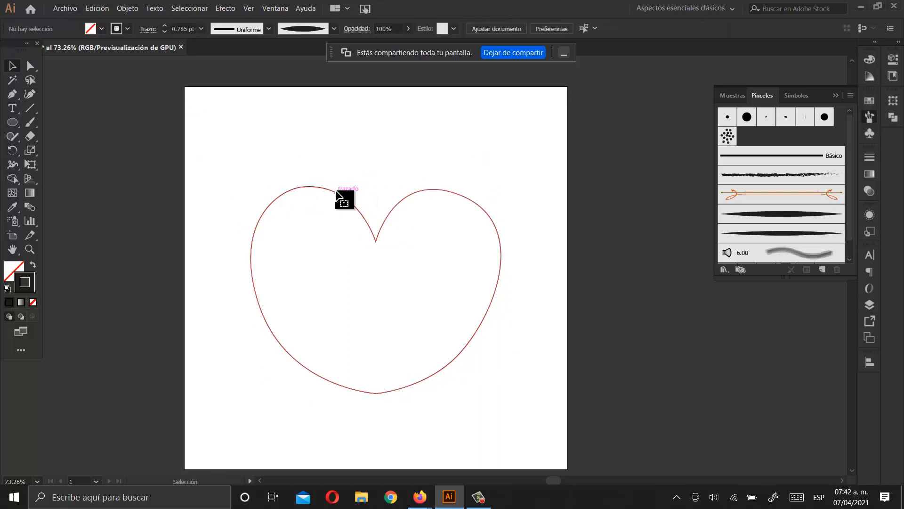
click(31, 265)
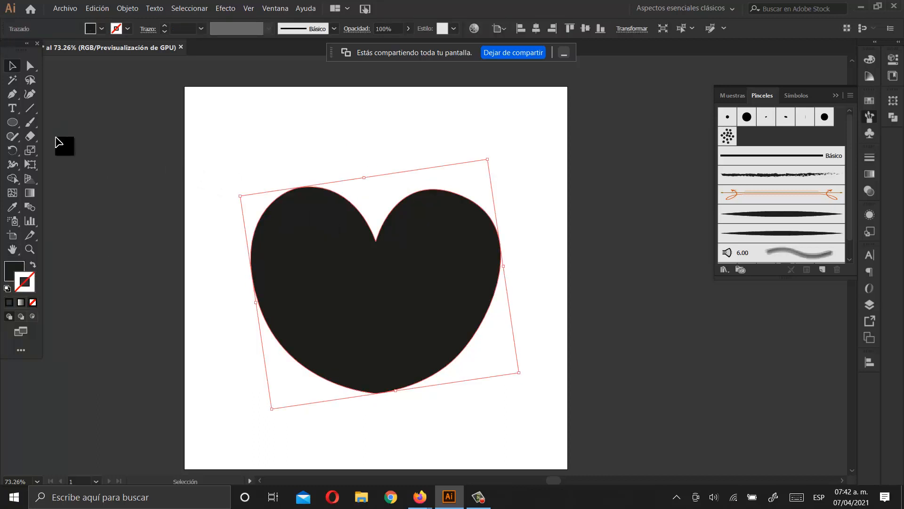
- Rotate the black heart freely around its center in both directions with the Rotate tool
click(12, 151)
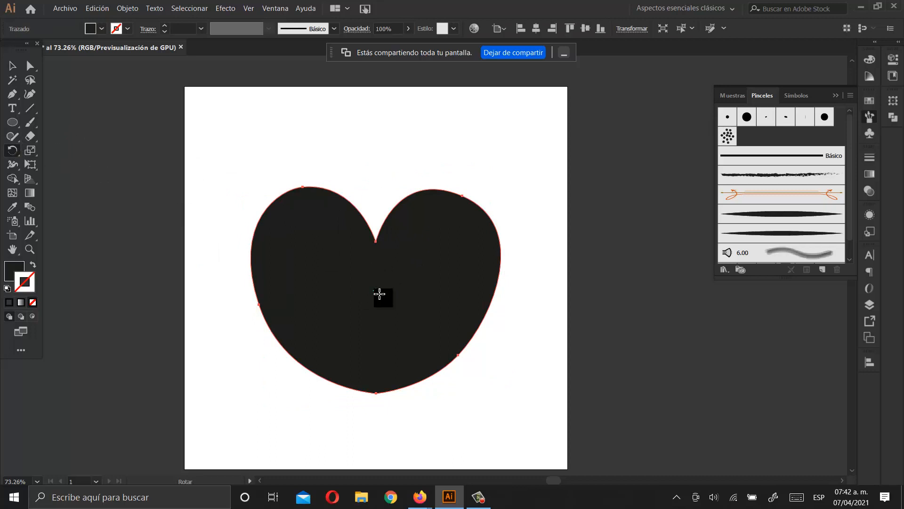
drag(376, 292, 327, 346)
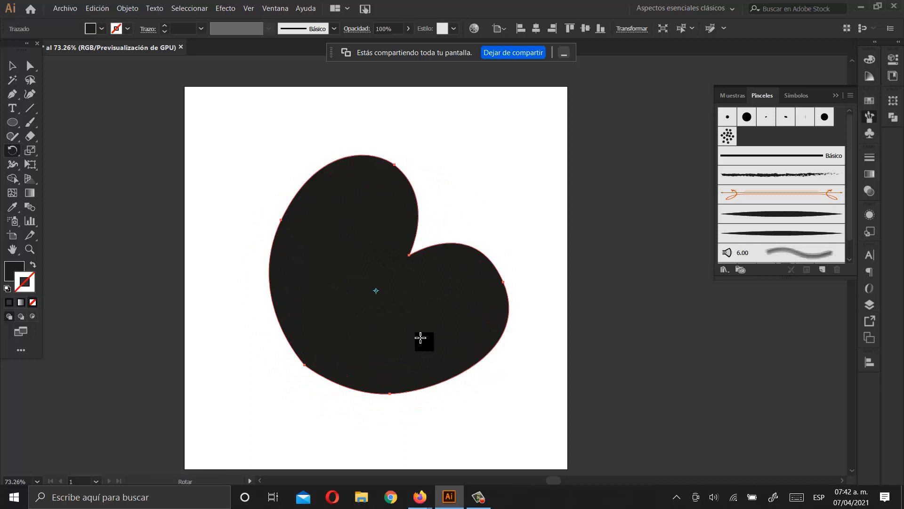
drag(446, 318, 429, 255)
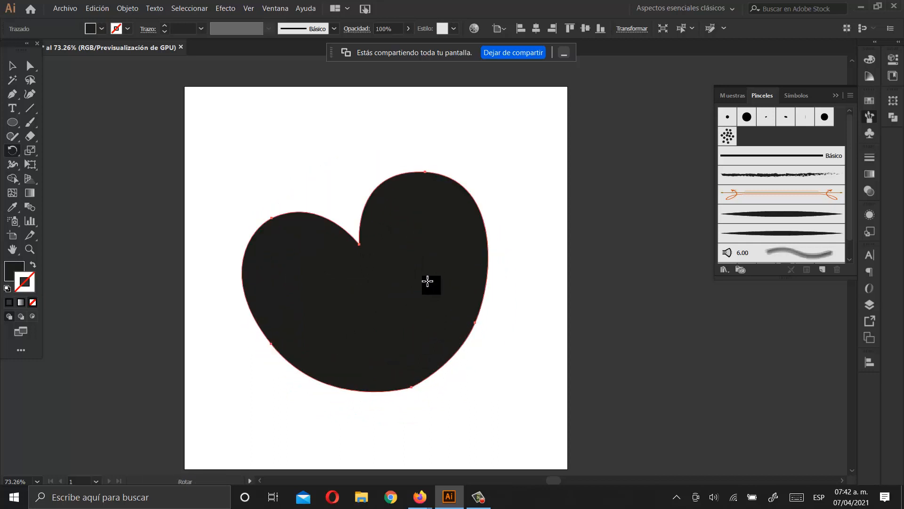
- Rotate the heart by 63.89° around a pivot in its upper-right lobe, and turn it freely back upright
alt+click(433, 219)
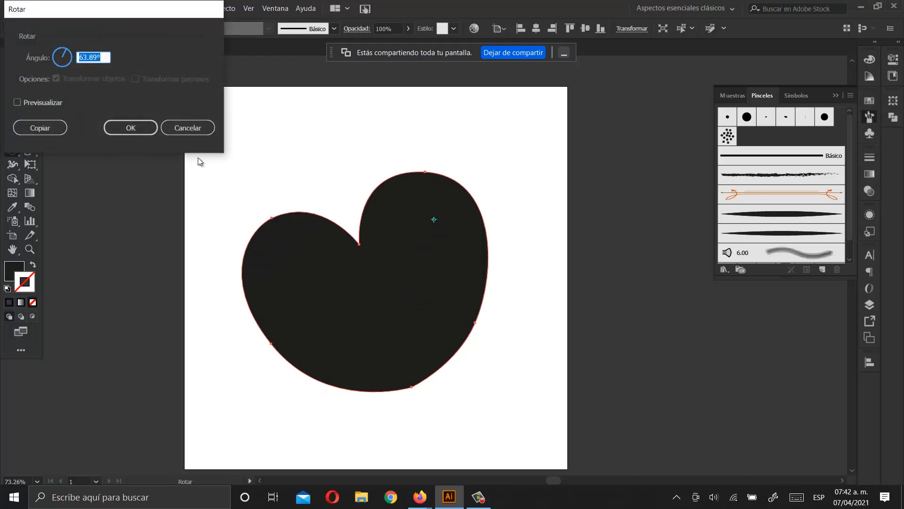
click(143, 126)
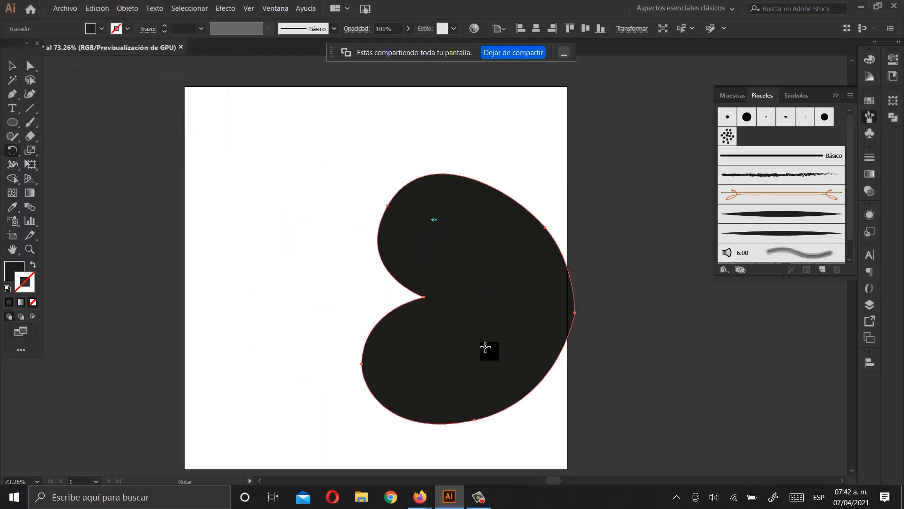
drag(483, 345, 409, 337)
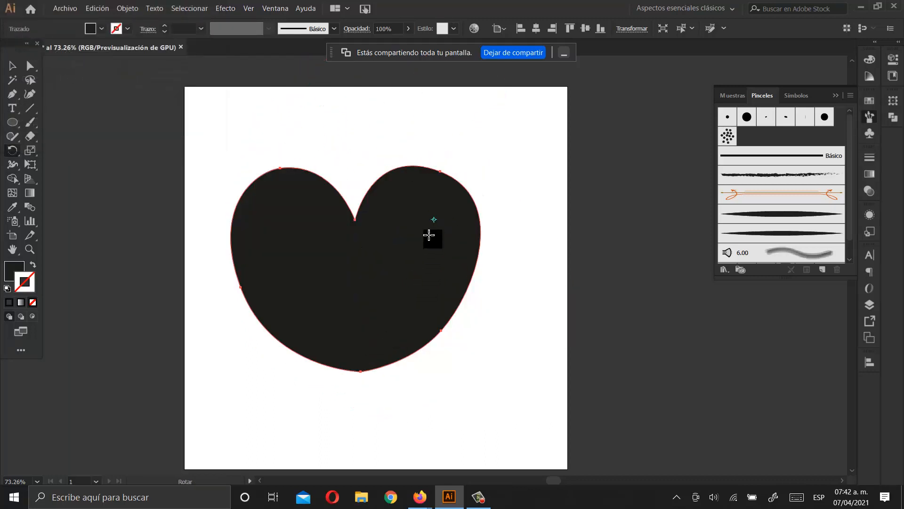
- Move the black heart slightly right and down to center it horizontally on the artboard
click(12, 66)
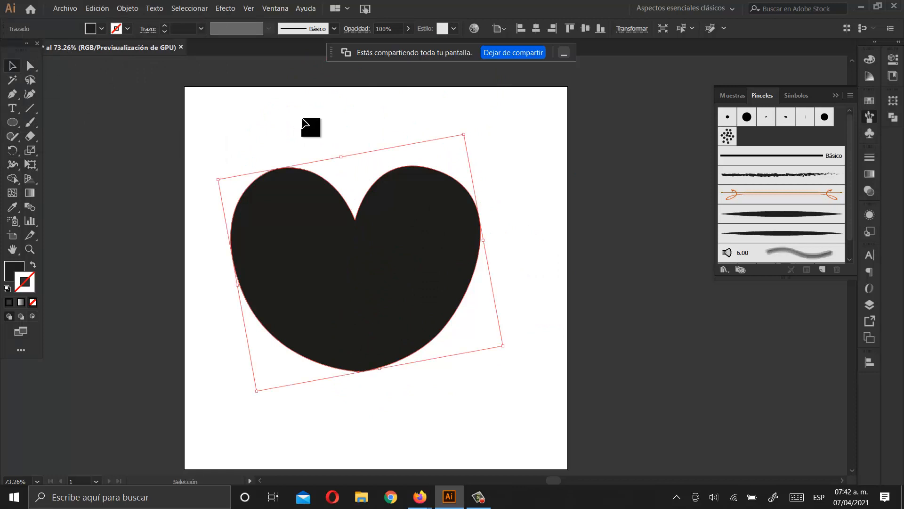
click(404, 130)
drag(432, 246, 448, 255)
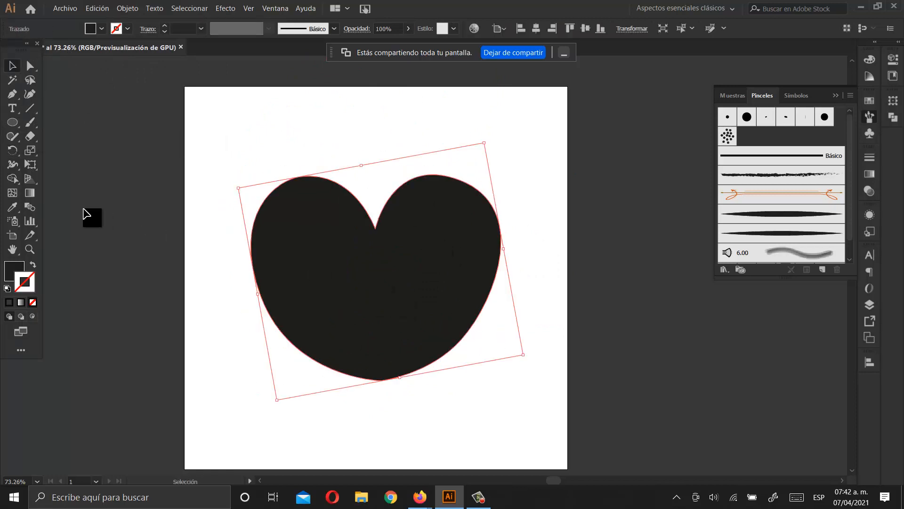
- Try a free rotation of the heart around its center with the Rotate tool and undo it
click(13, 150)
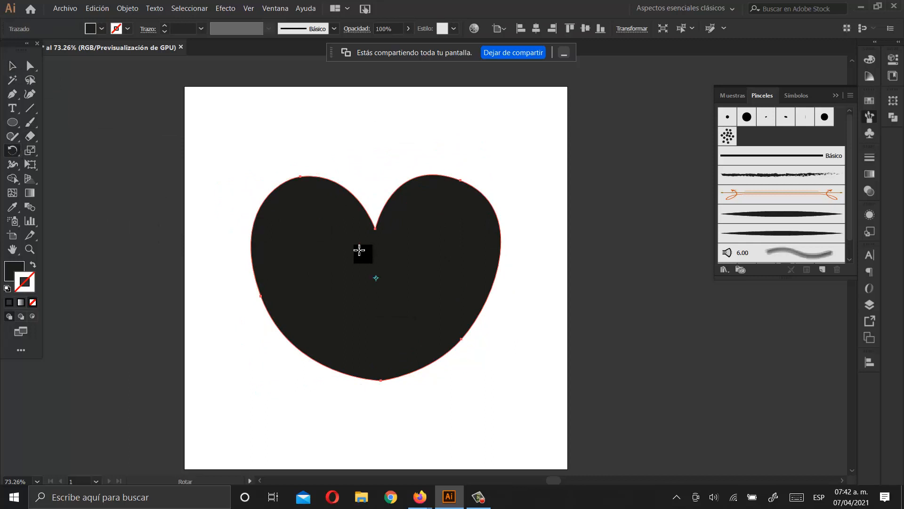
key(ctrl)
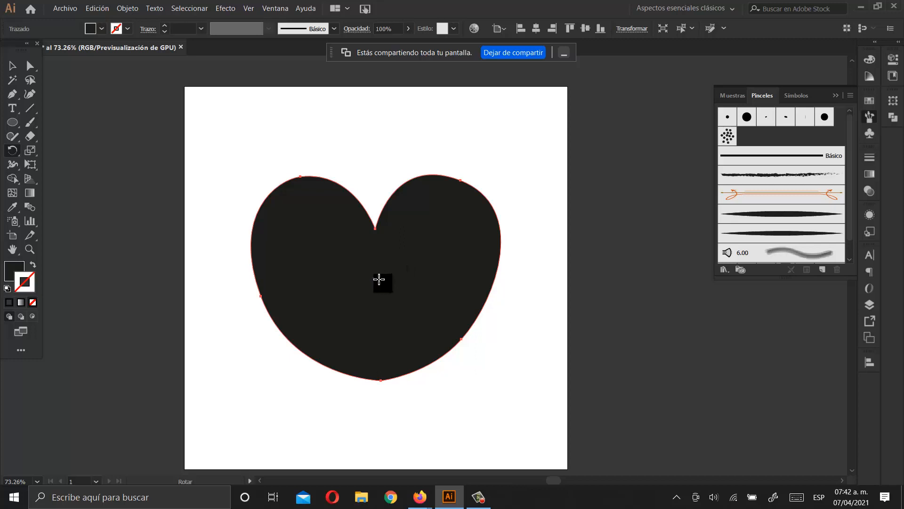
drag(378, 278, 393, 223)
key(ctrl+z)
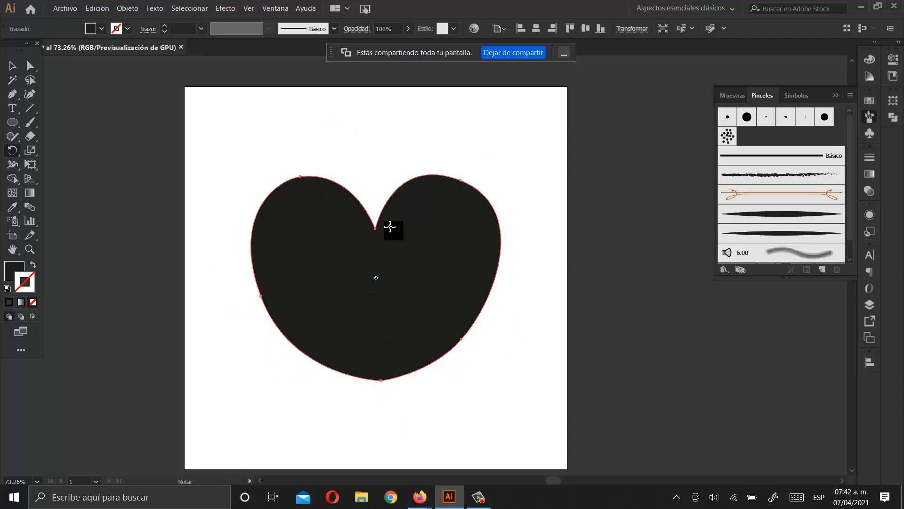
- Rotate the heart by 343° around a pivot in its upper-left lobe, and turn it freely to a counterclockwise tilt
alt+click(295, 212)
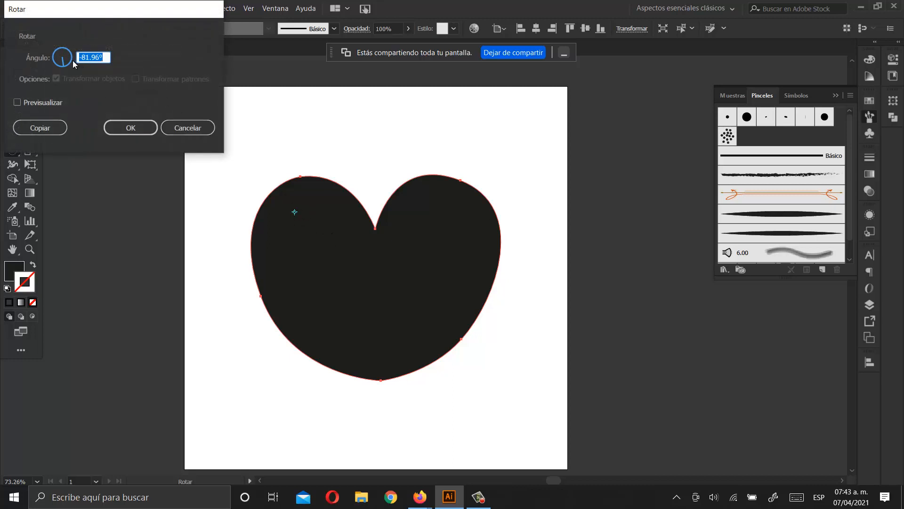
text(343)
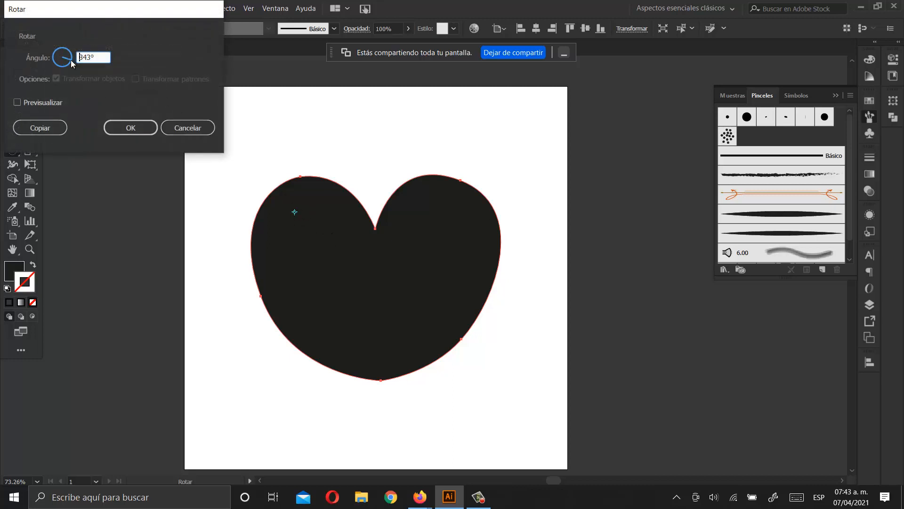
click(133, 130)
drag(425, 283, 475, 192)
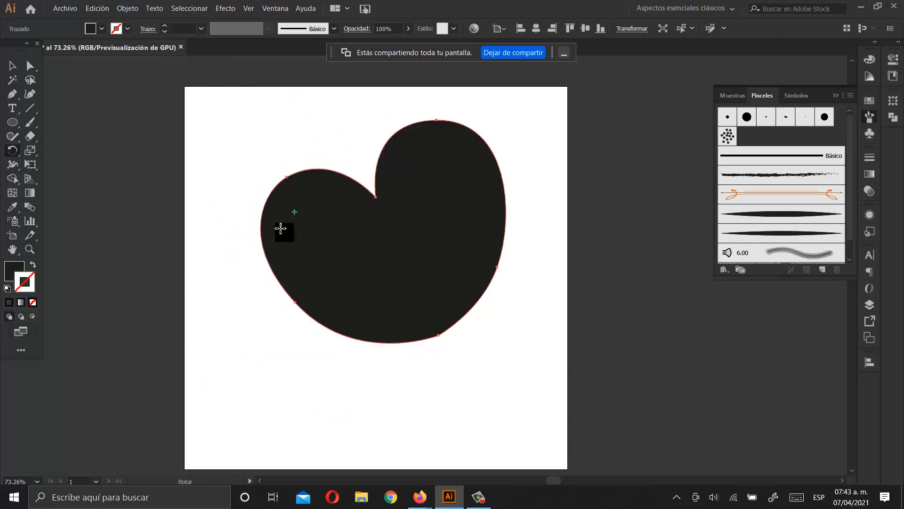
key(ctrl)
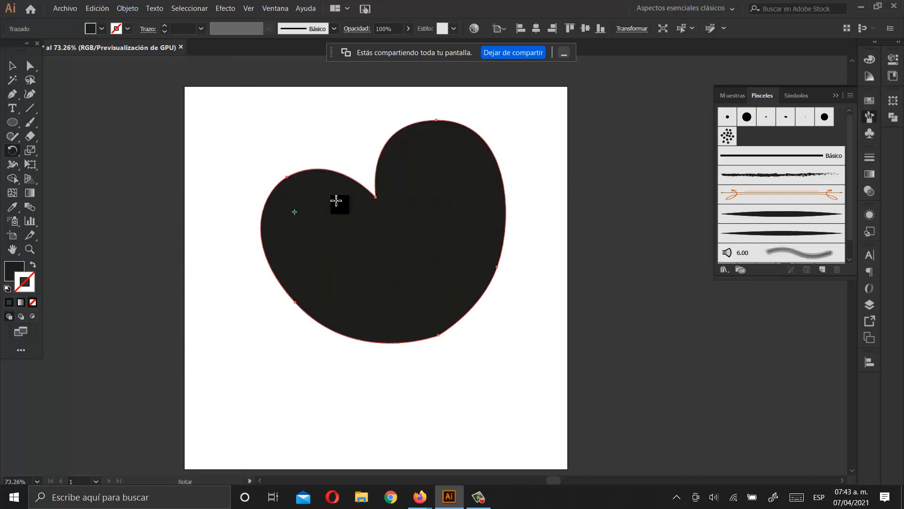
- Choose the Blob Brush tool in place of the Paintbrush, and delete the black heart from the artboard
click(31, 125)
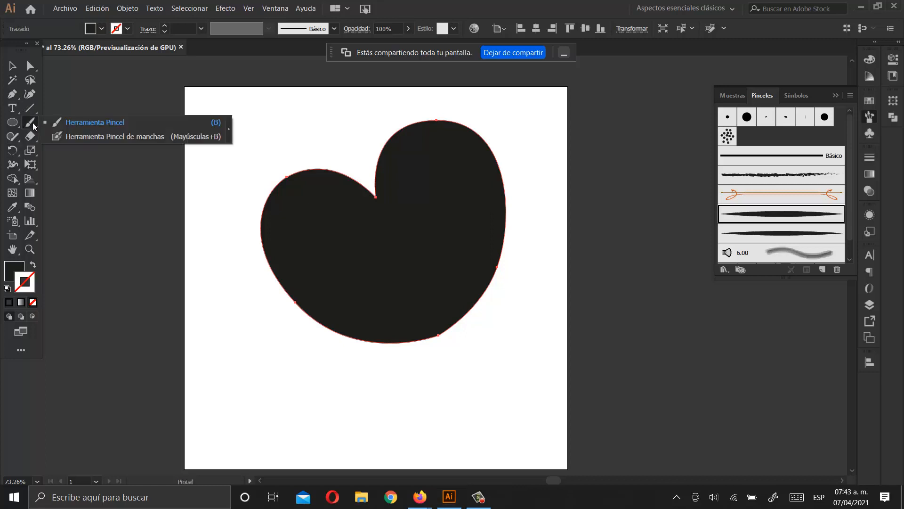
click(92, 140)
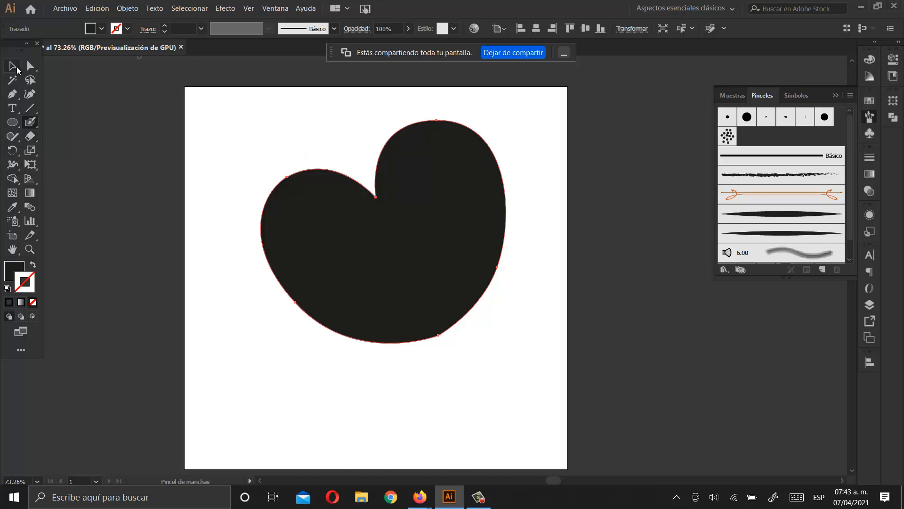
click(17, 68)
key(Delete)
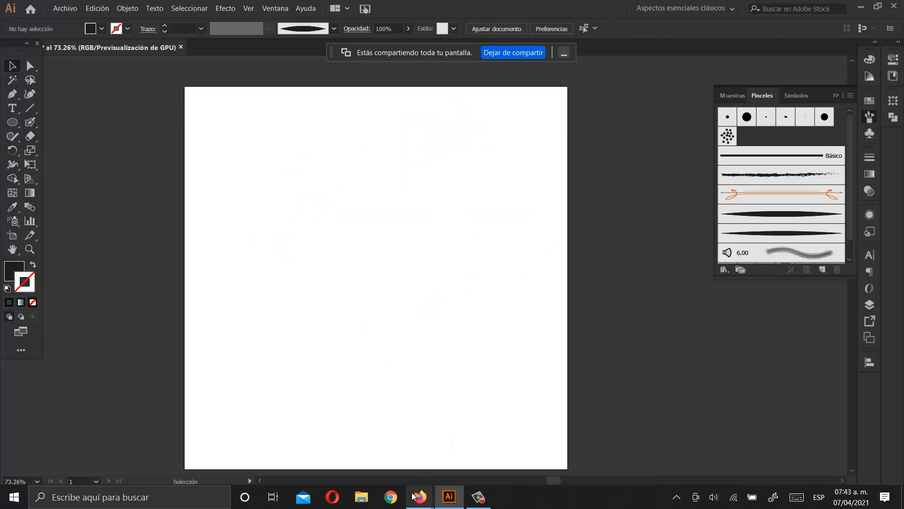
- Switch to the Google Meet call in Firefox, stop presenting the screen and show the participant list
mouse_move(422, 501)
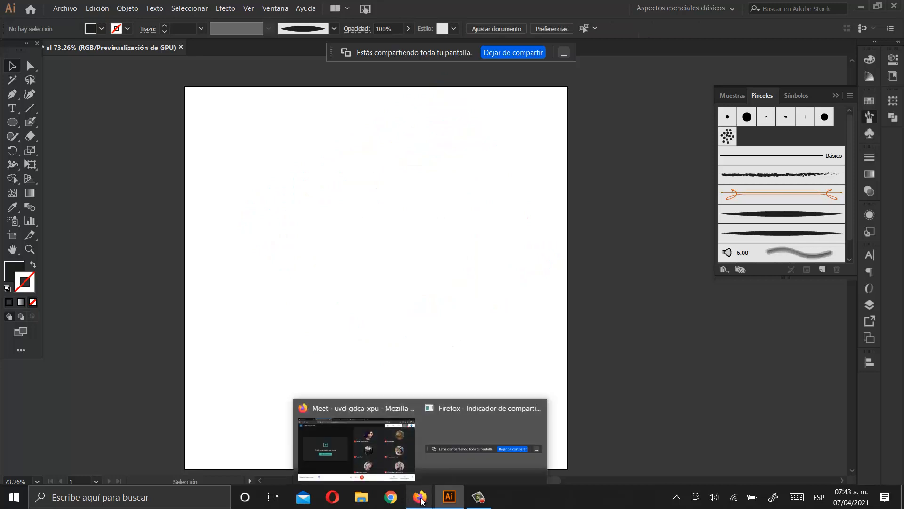
click(357, 443)
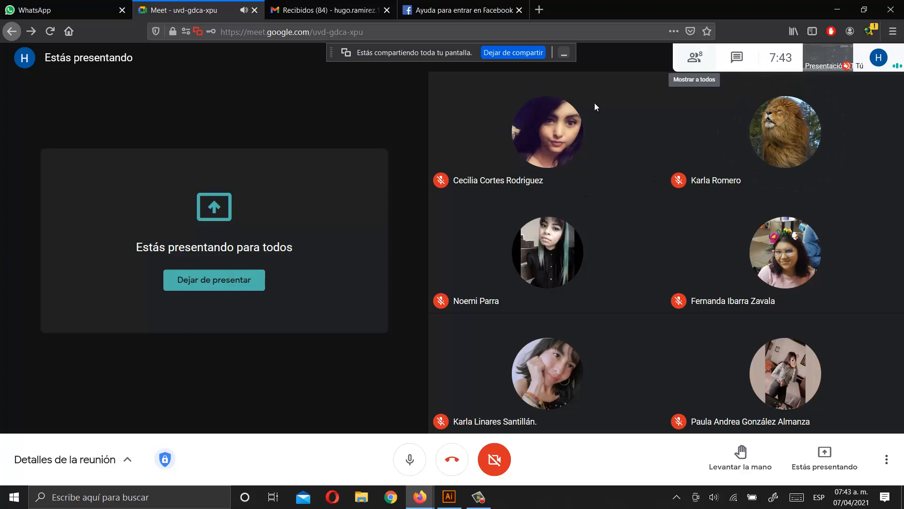
click(223, 281)
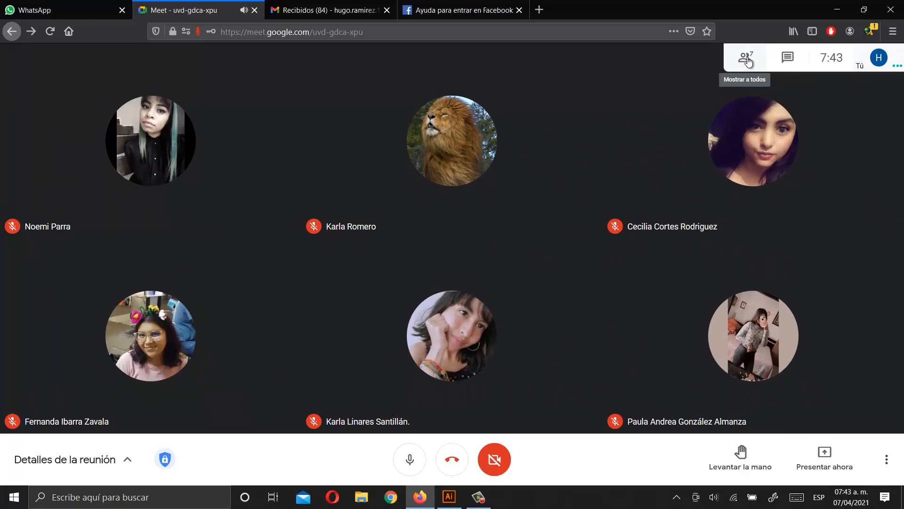
click(748, 59)
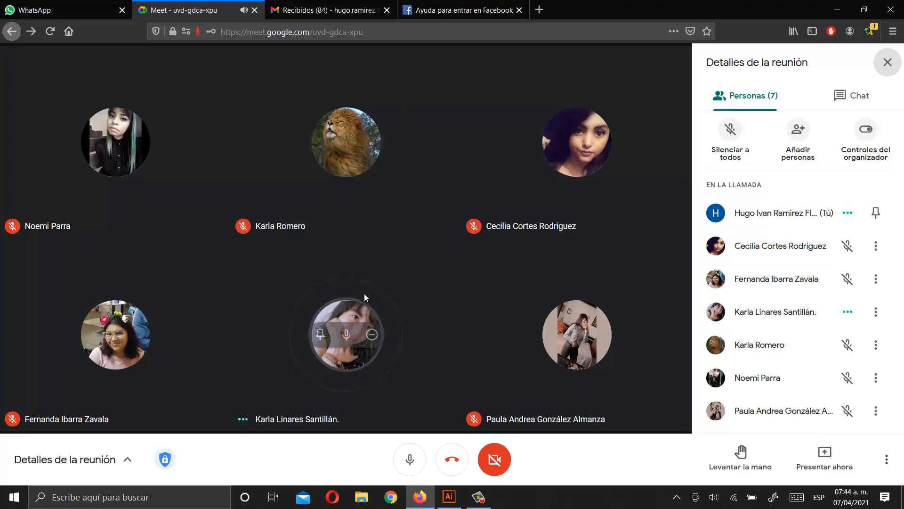
click(479, 498)
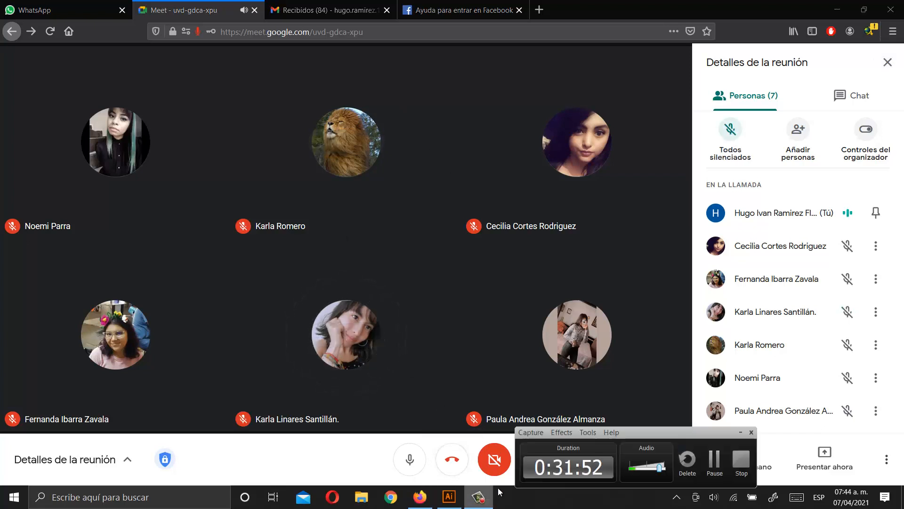